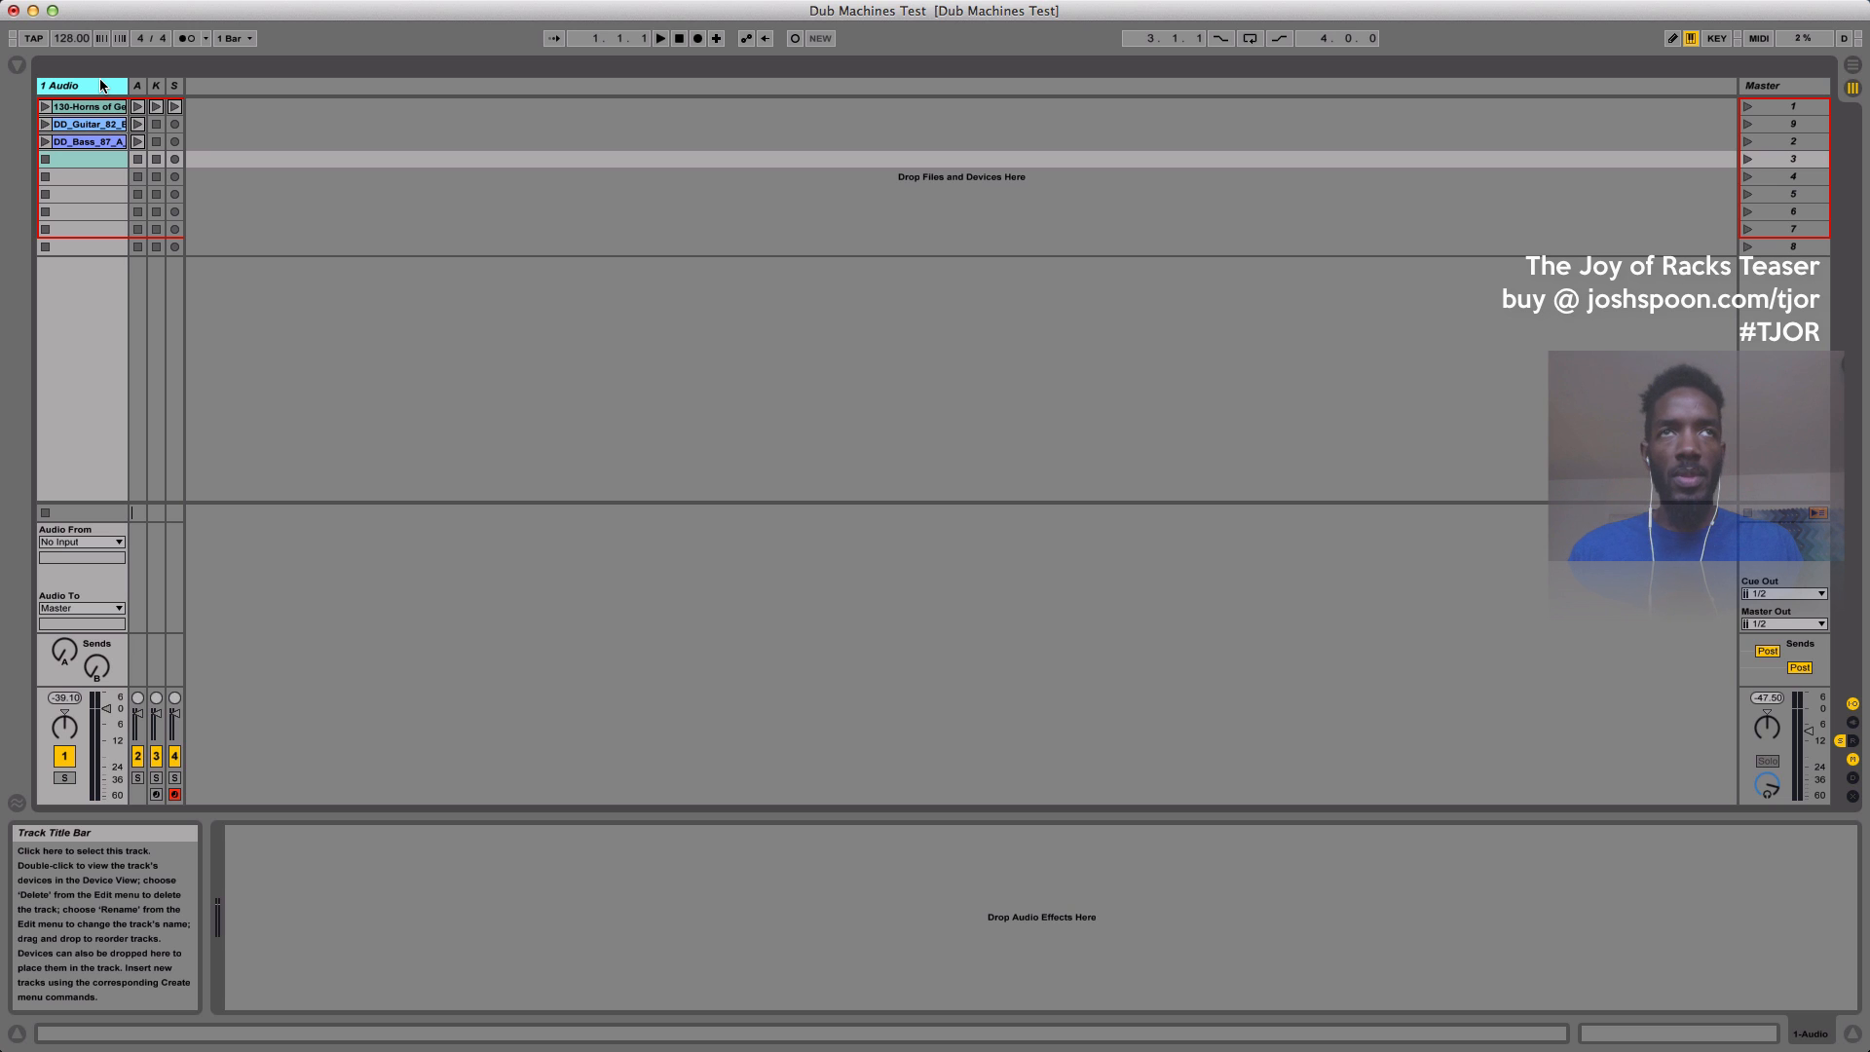
Start playback and add an Audio Effect Rack from the audio effects to the 1 Audio track.
{"action": "key", "text": "space"}
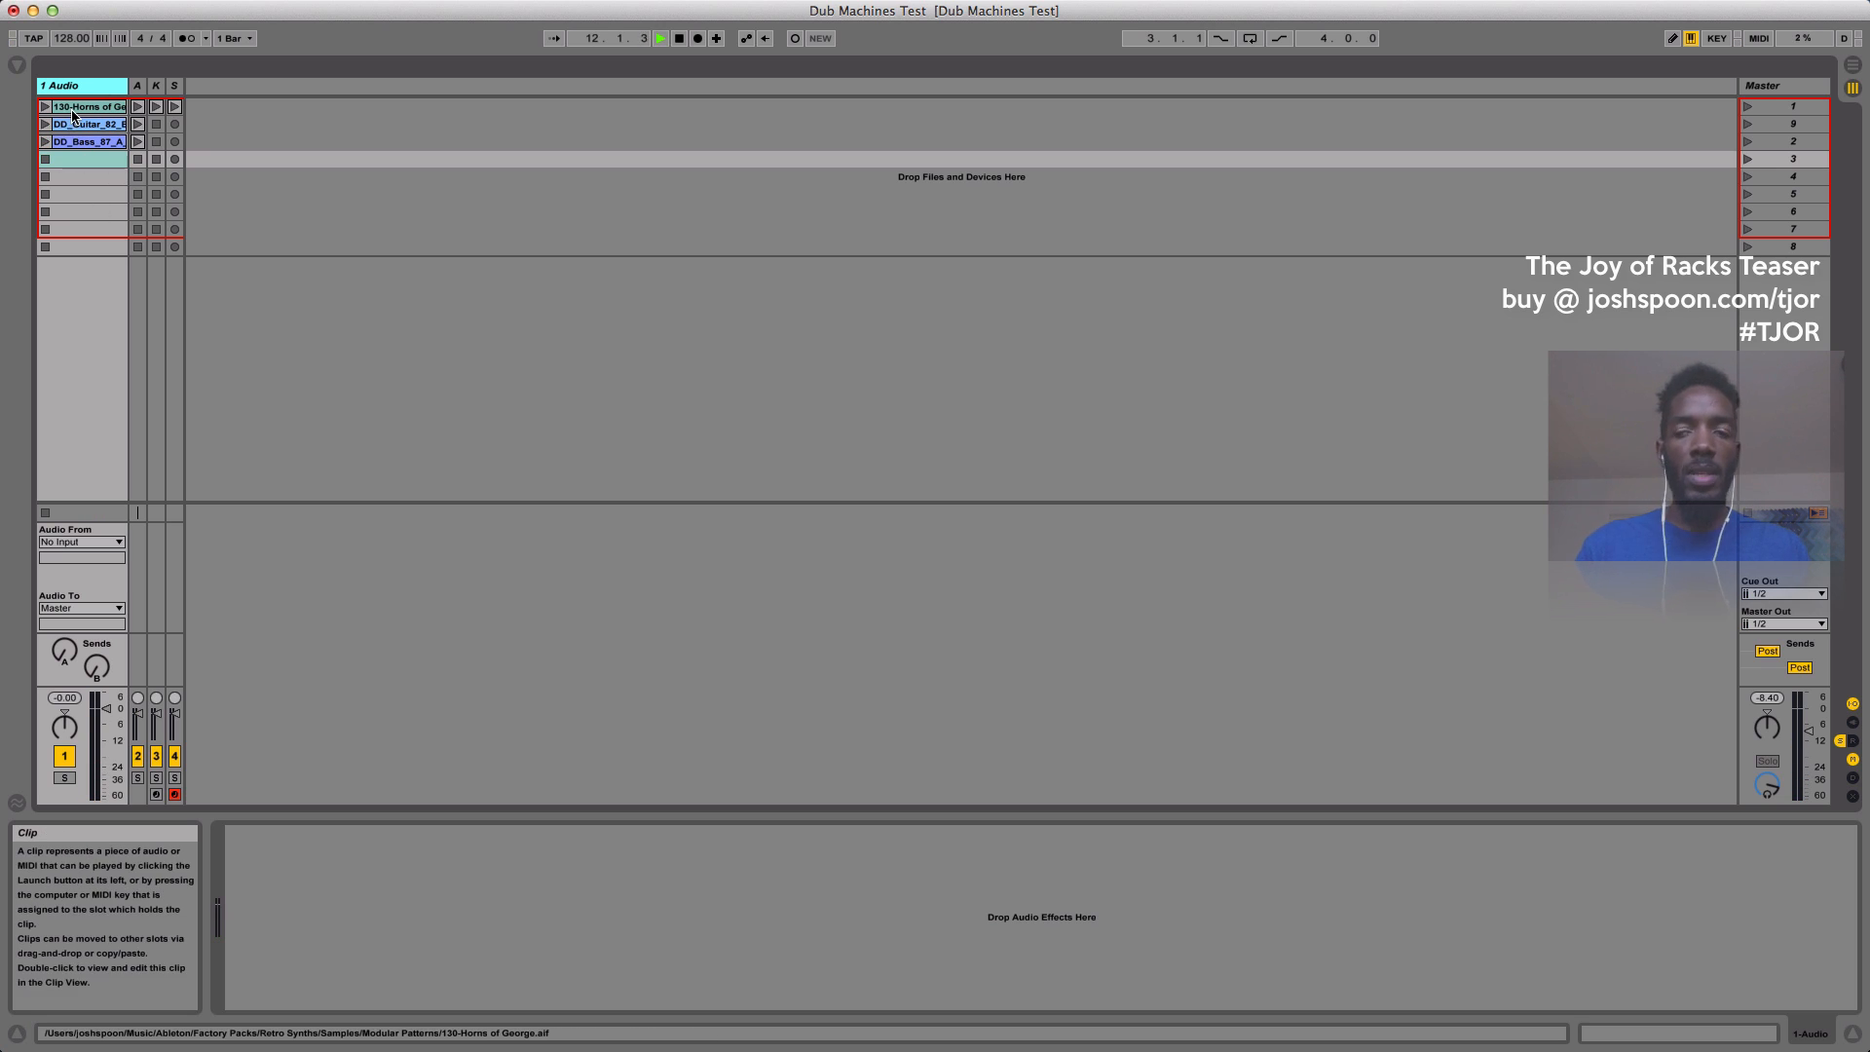
{"action": "left_click", "coordinate": [17, 64]}
{"action": "left_click", "coordinate": [56, 168]}
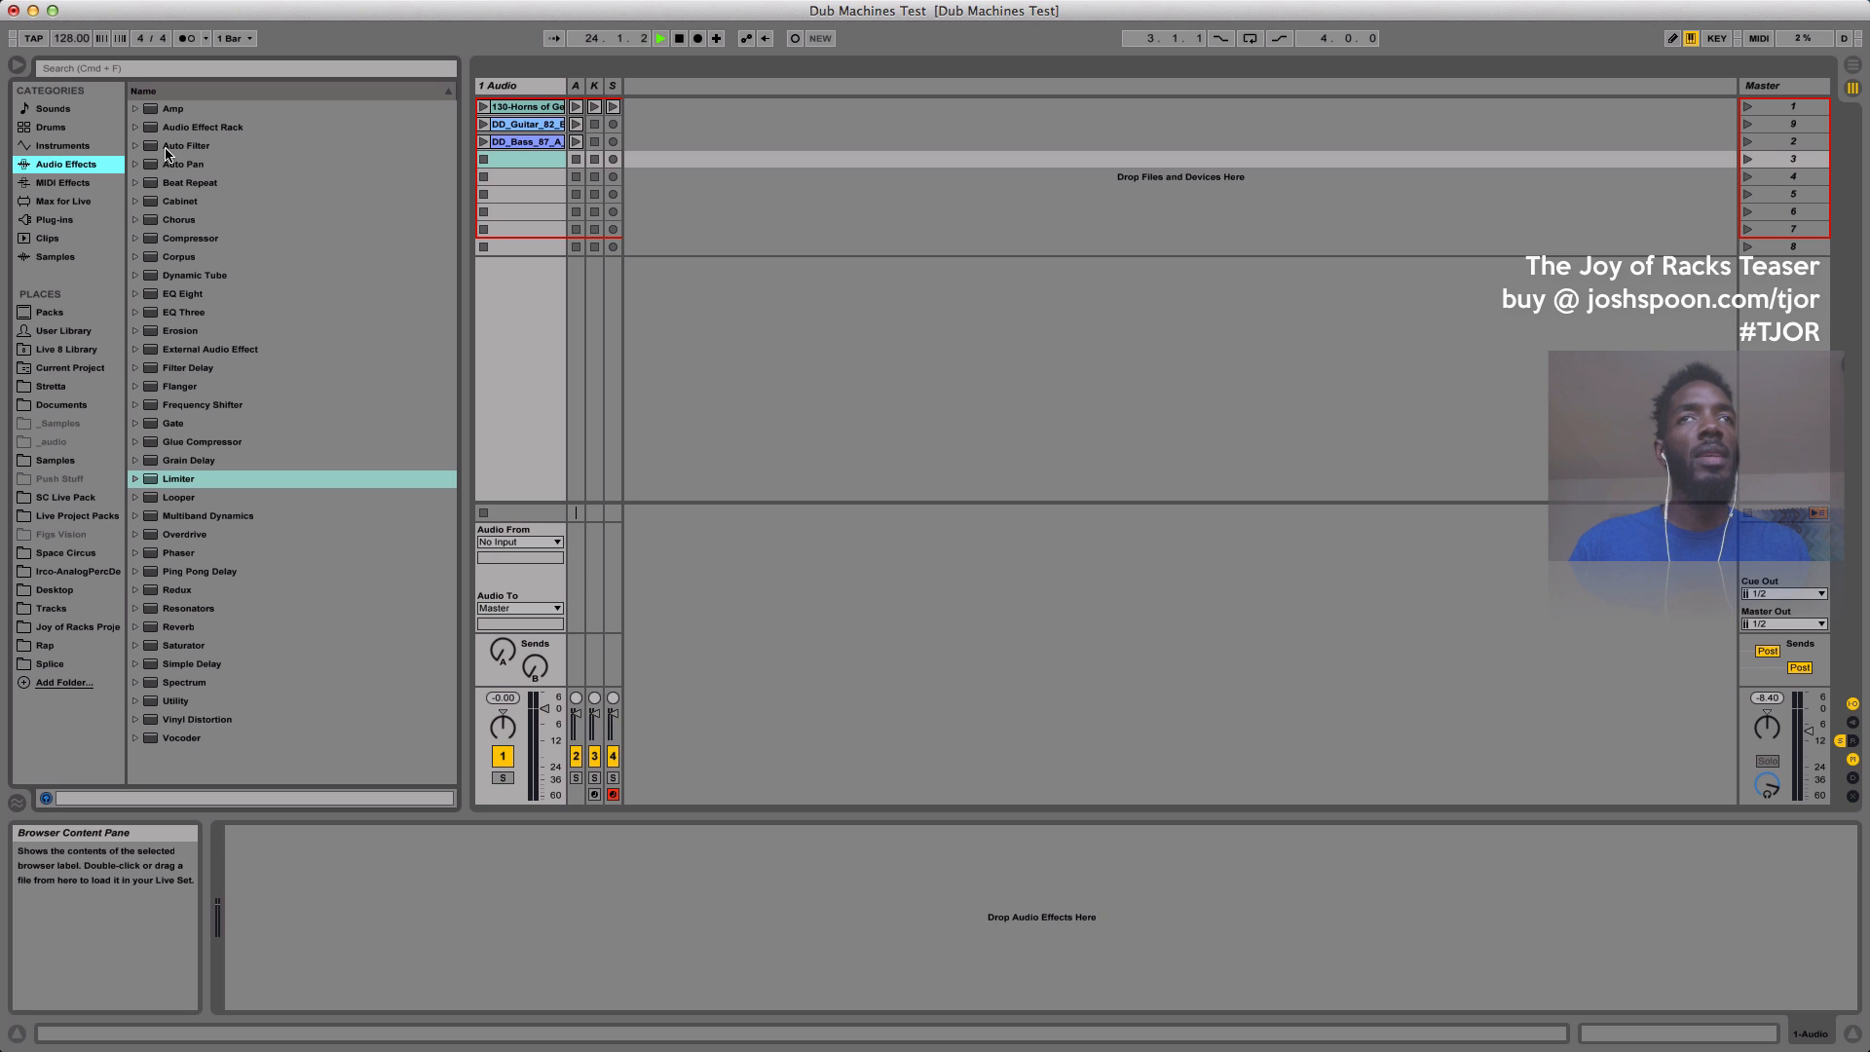
{"action": "left_click_drag", "start_coordinate": [162, 137], "coordinate": [535, 327]}
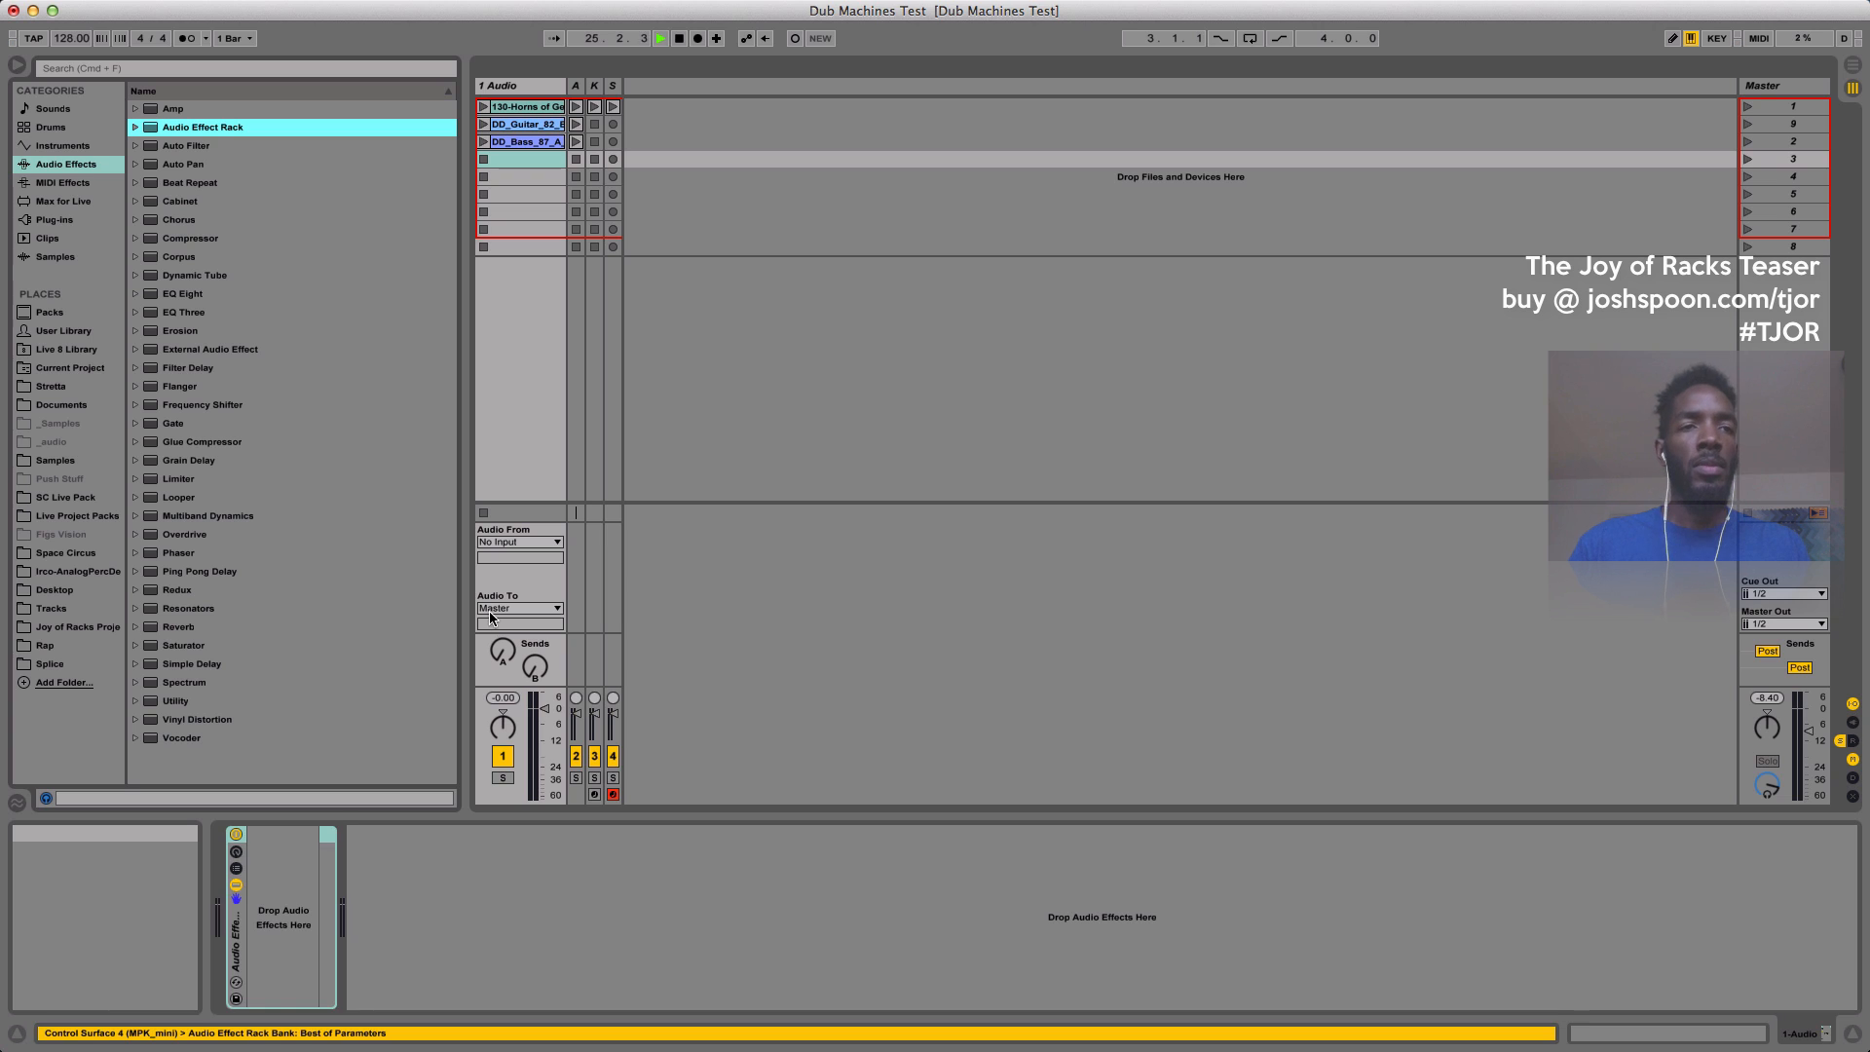
Create a chain in the Audio Effect Rack's chain list and load a Utility into it.
{"action": "left_click", "coordinate": [236, 873]}
{"action": "right_click", "coordinate": [343, 880]}
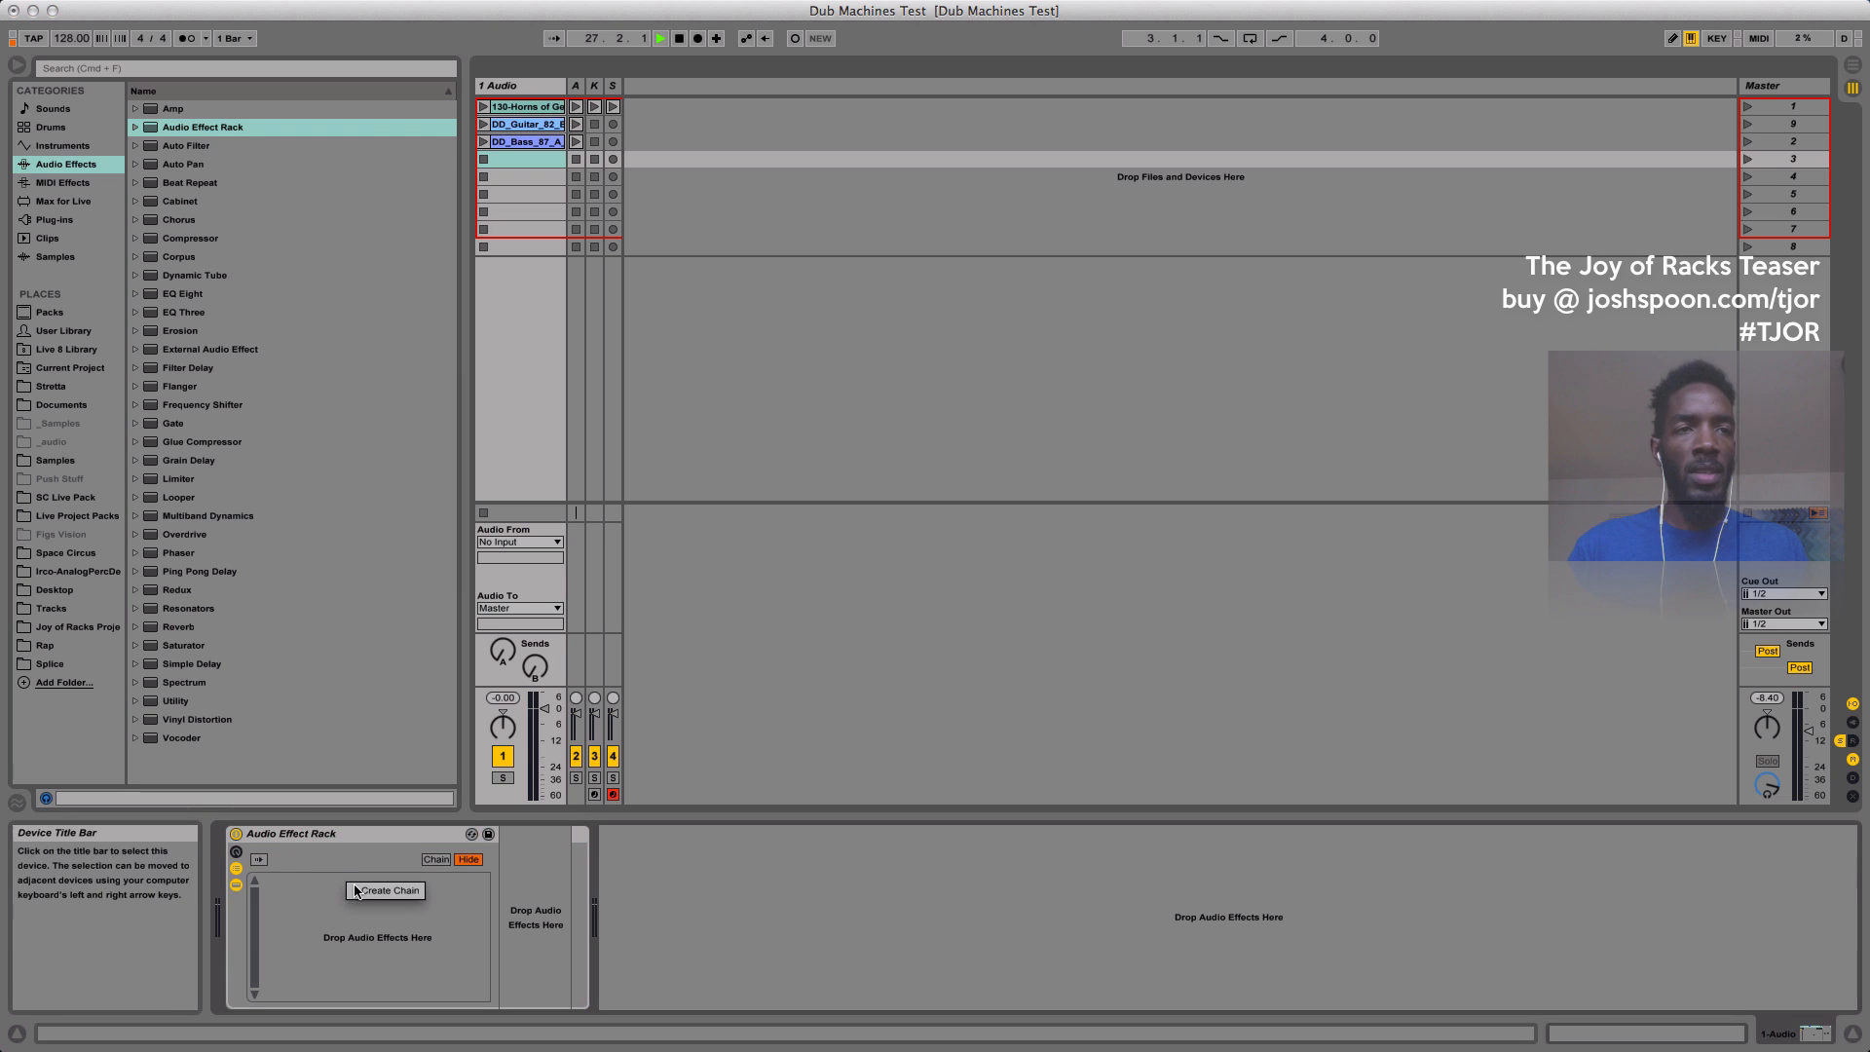
{"action": "left_click", "coordinate": [371, 889]}
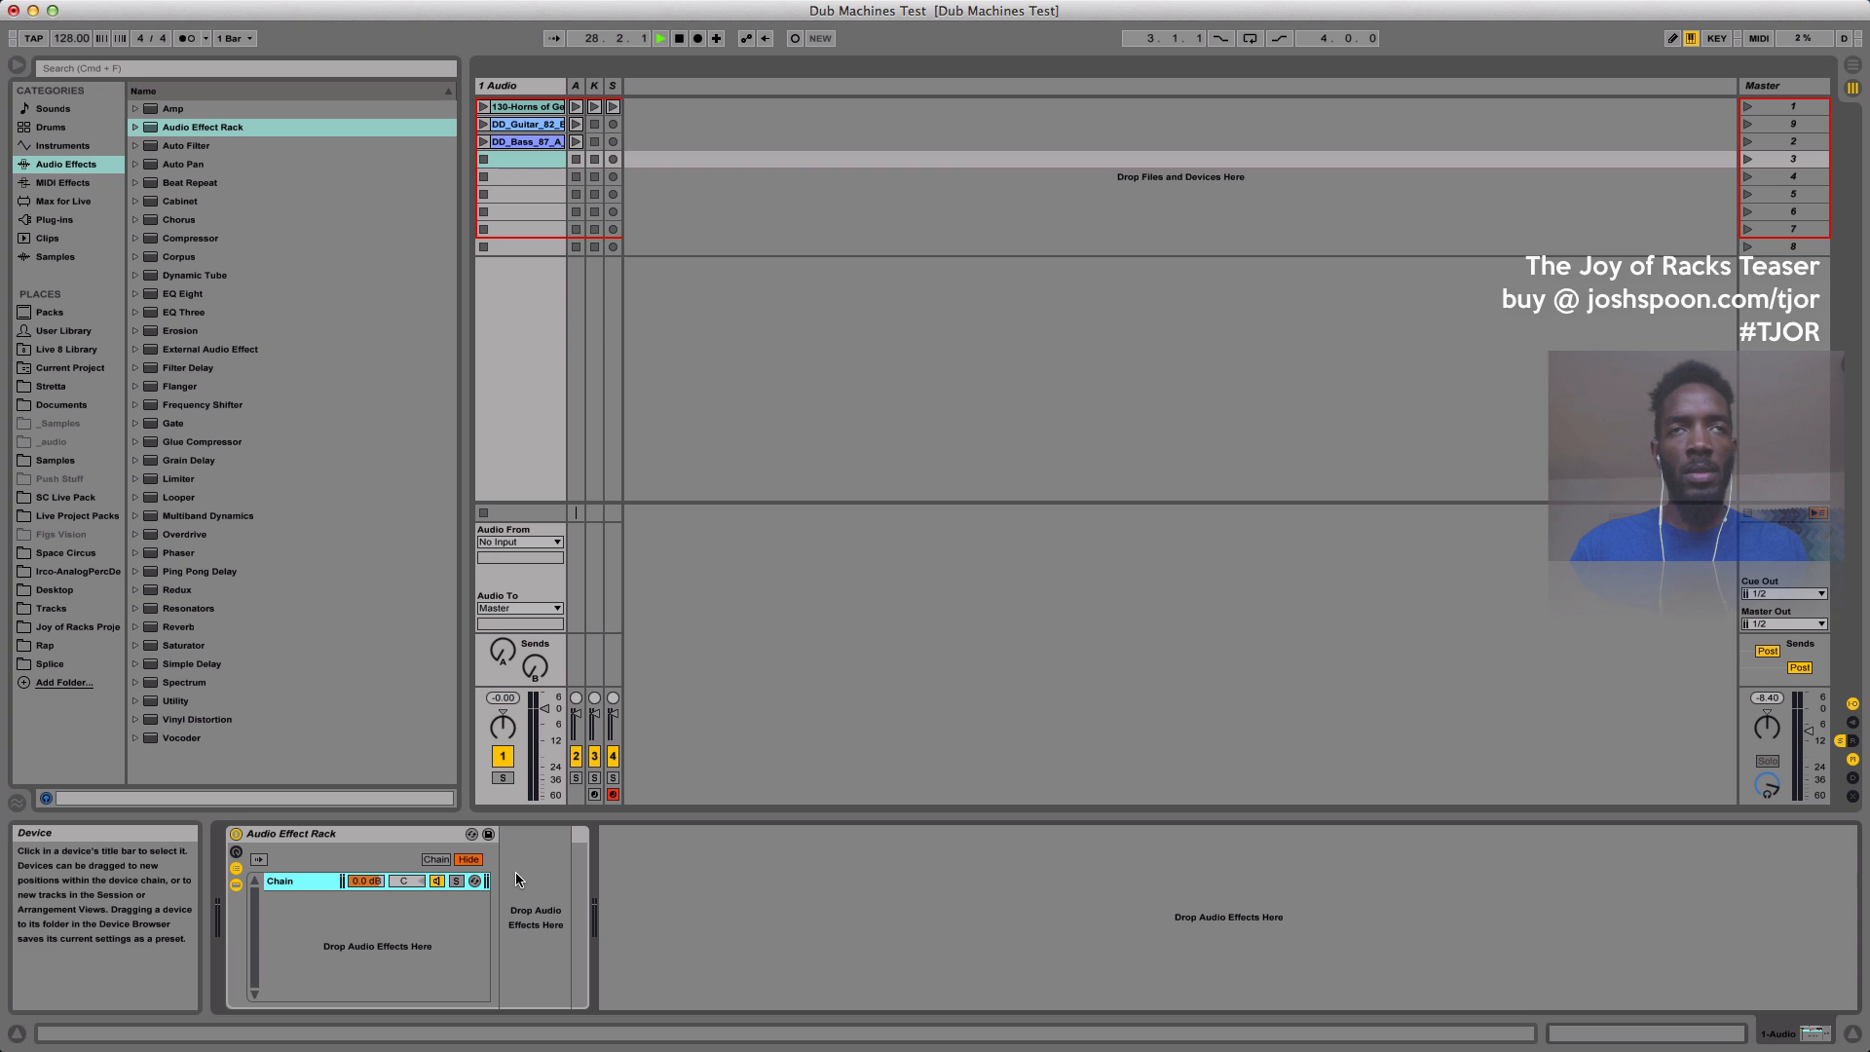
{"action": "left_click_drag", "start_coordinate": [163, 704], "coordinate": [518, 869]}
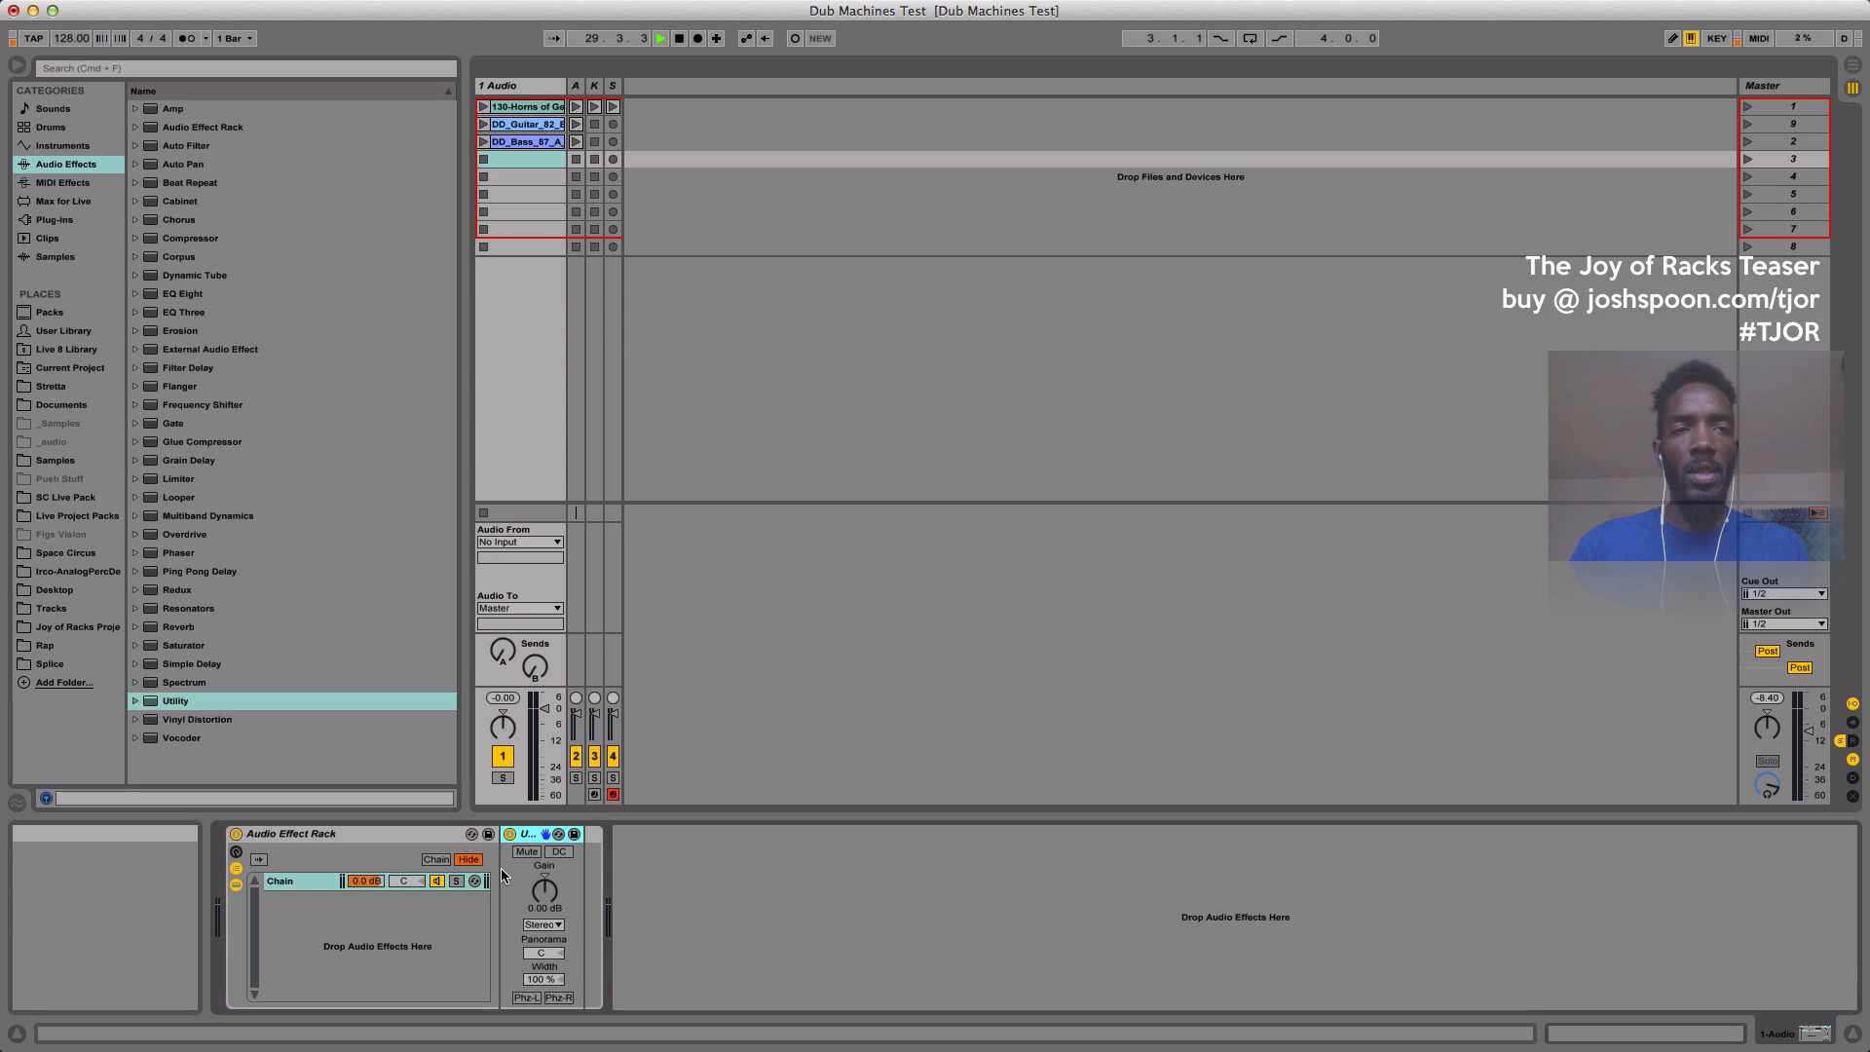
Duplicate the rack's chain together with its Utility.
{"action": "right_click", "coordinate": [328, 879]}
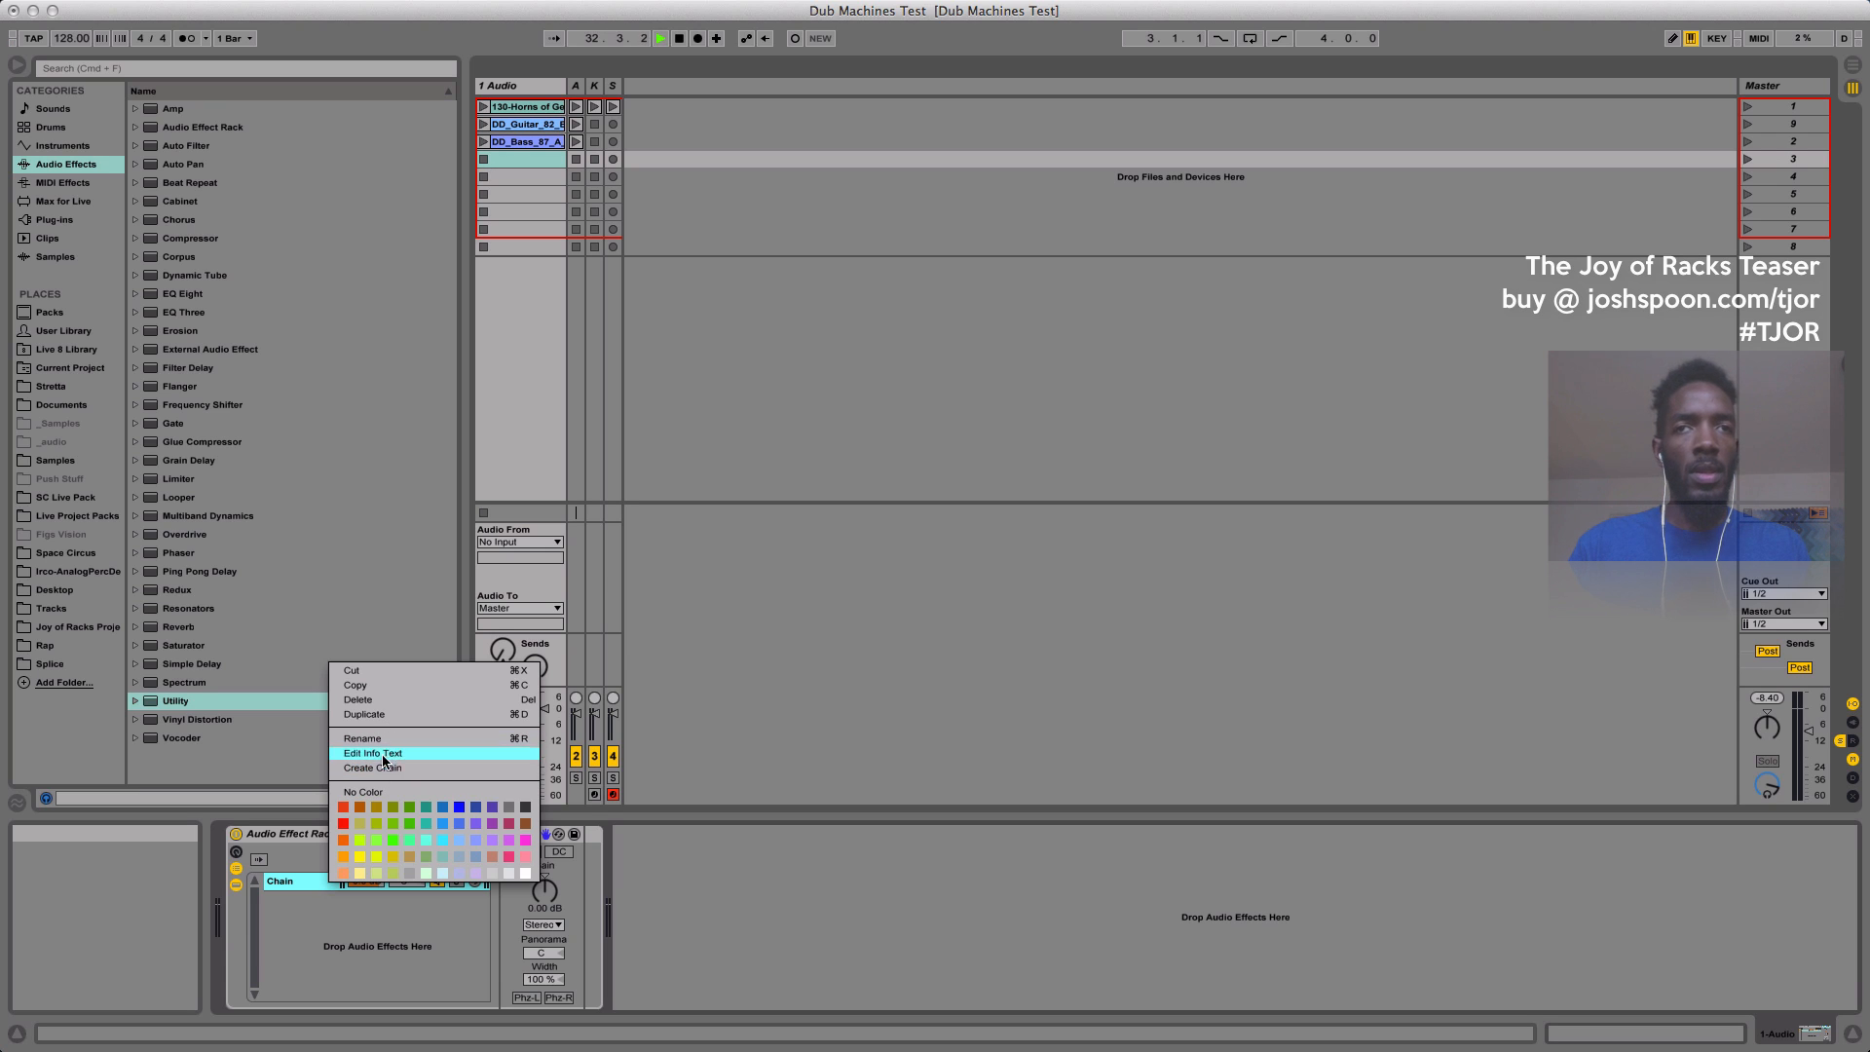
{"action": "left_click", "coordinate": [287, 894]}
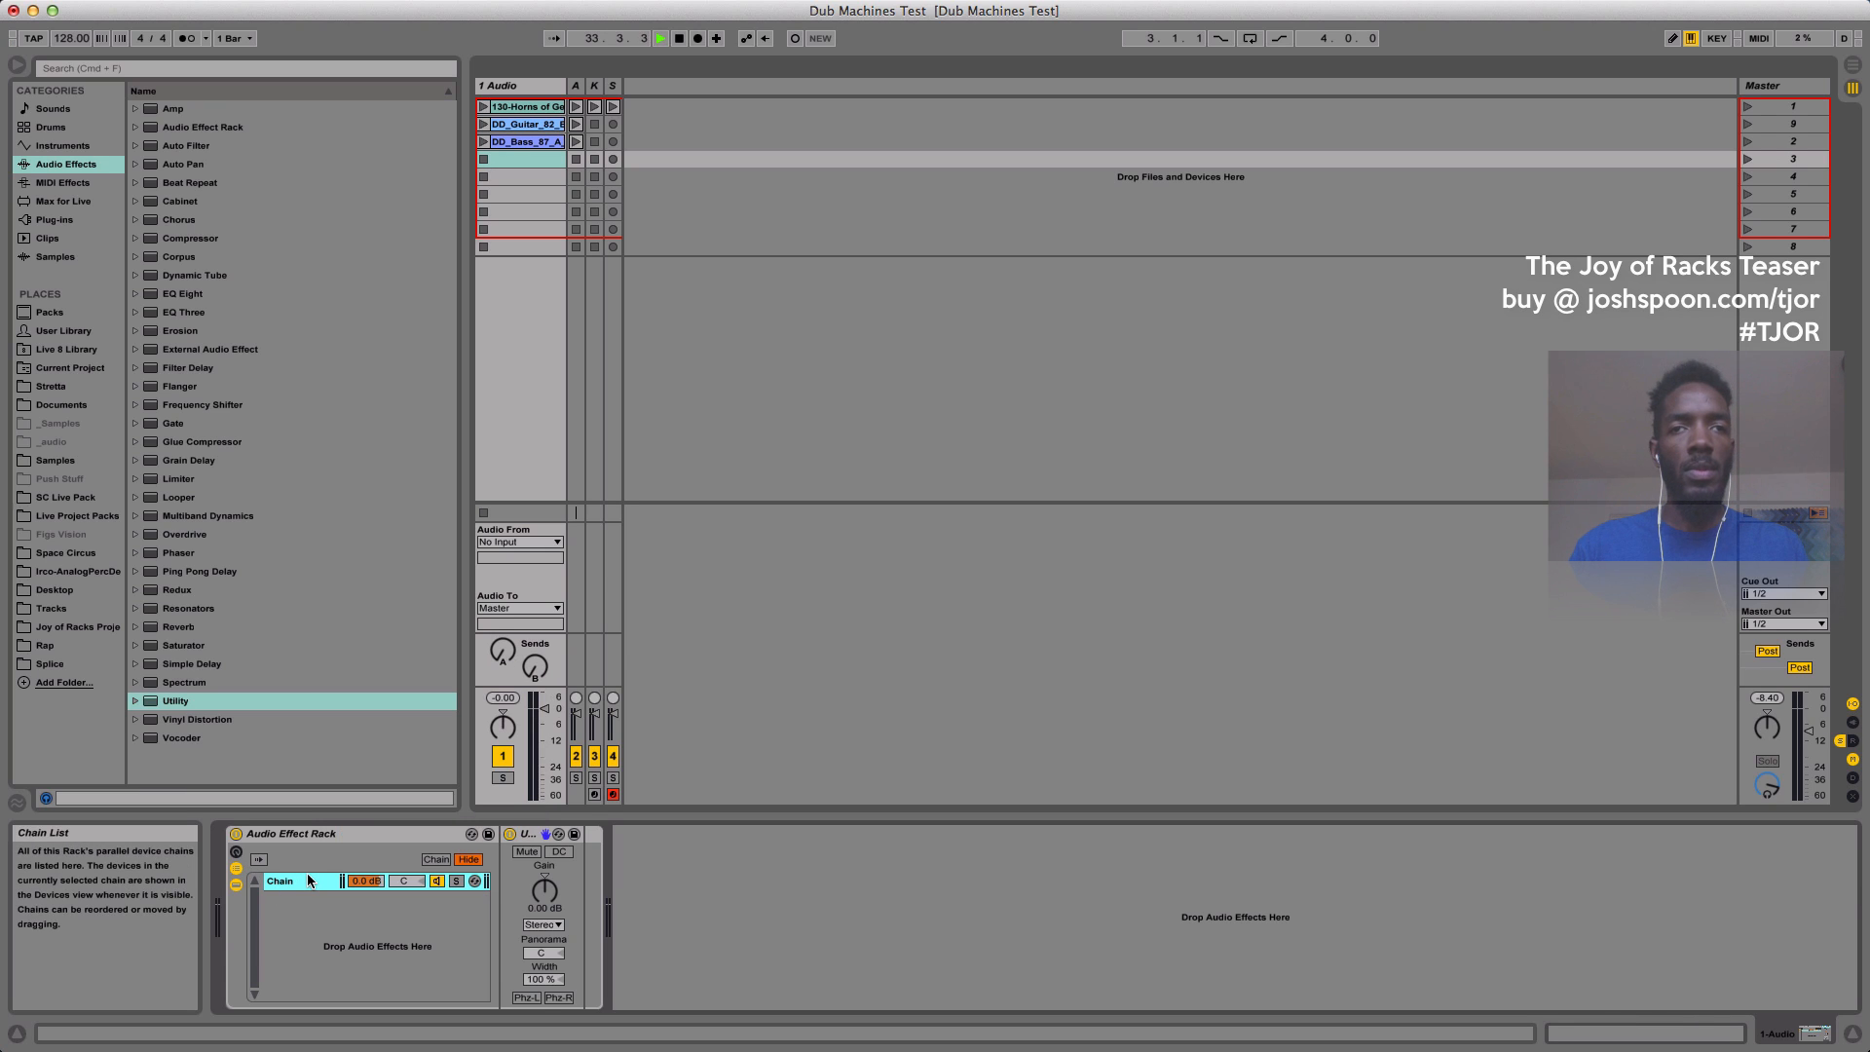
{"action": "key", "text": "super+d"}
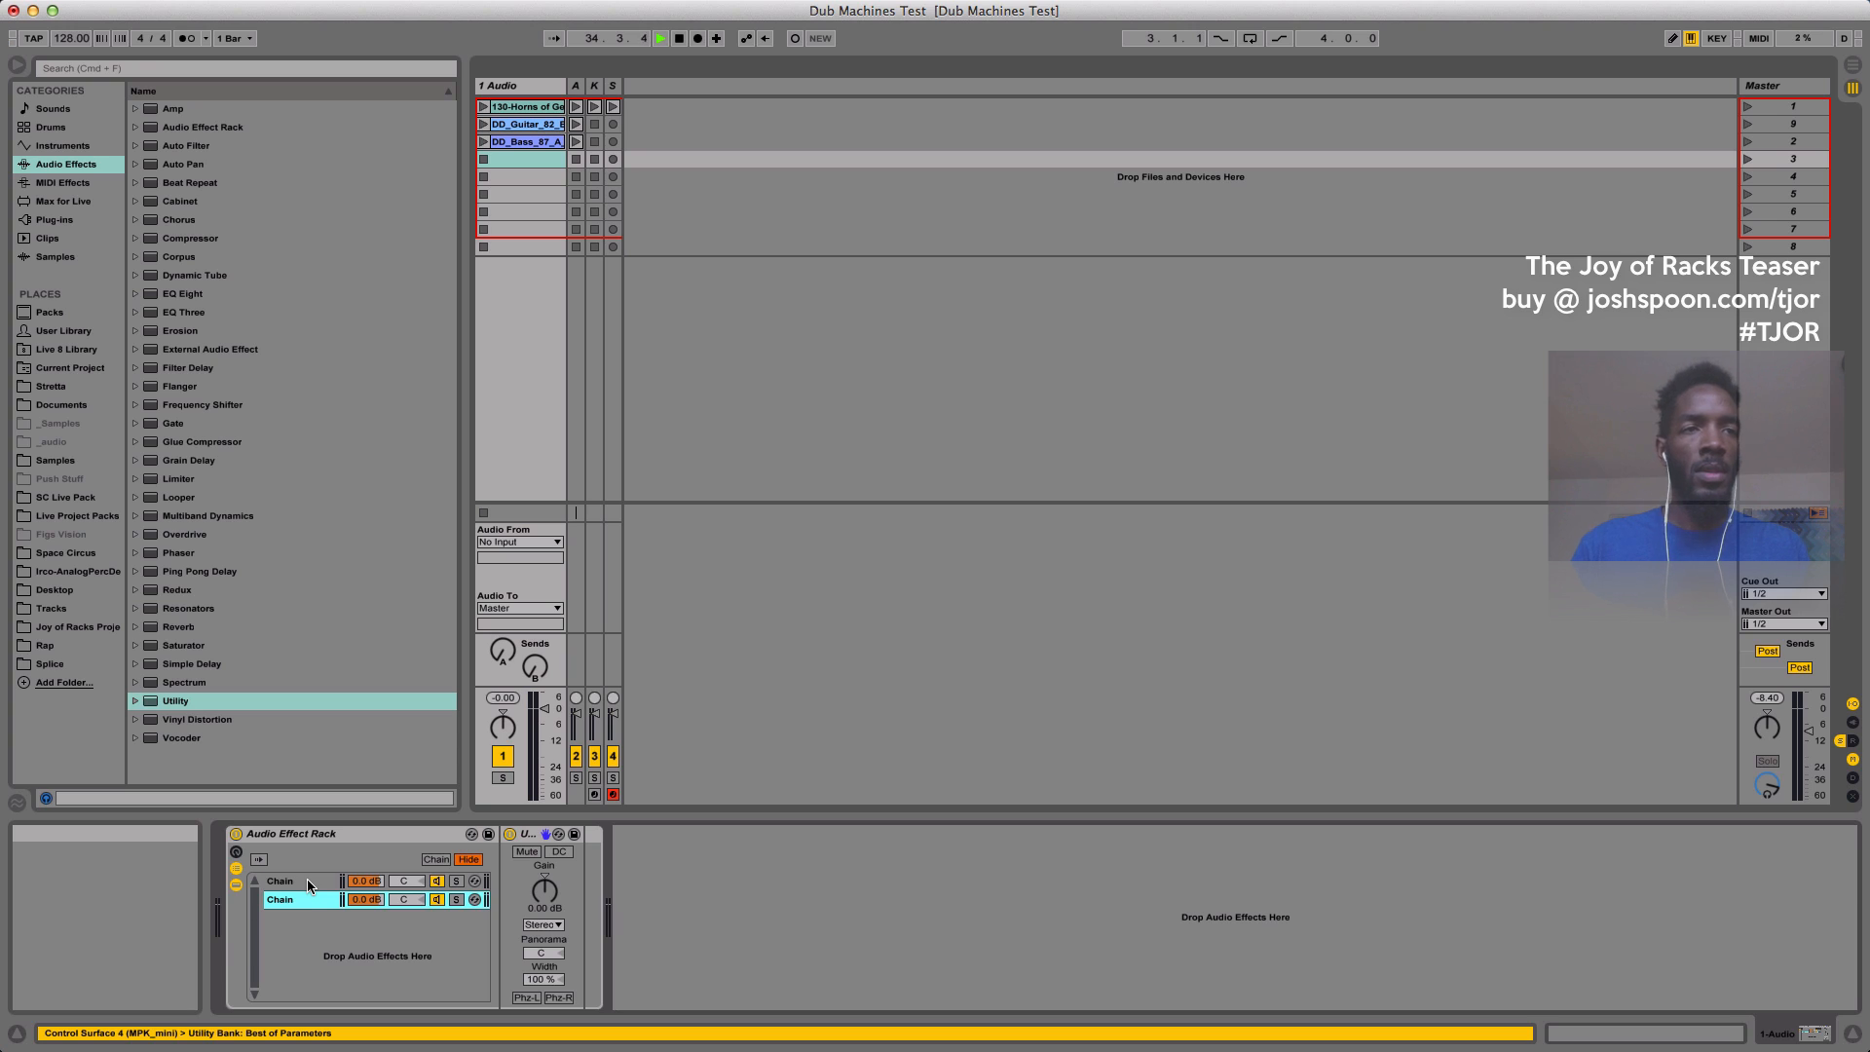
Rename the first chain L and the second chain R.
{"action": "left_click", "coordinate": [307, 879]}
{"action": "key", "text": "super+r"}
{"action": "type", "text": "L"}
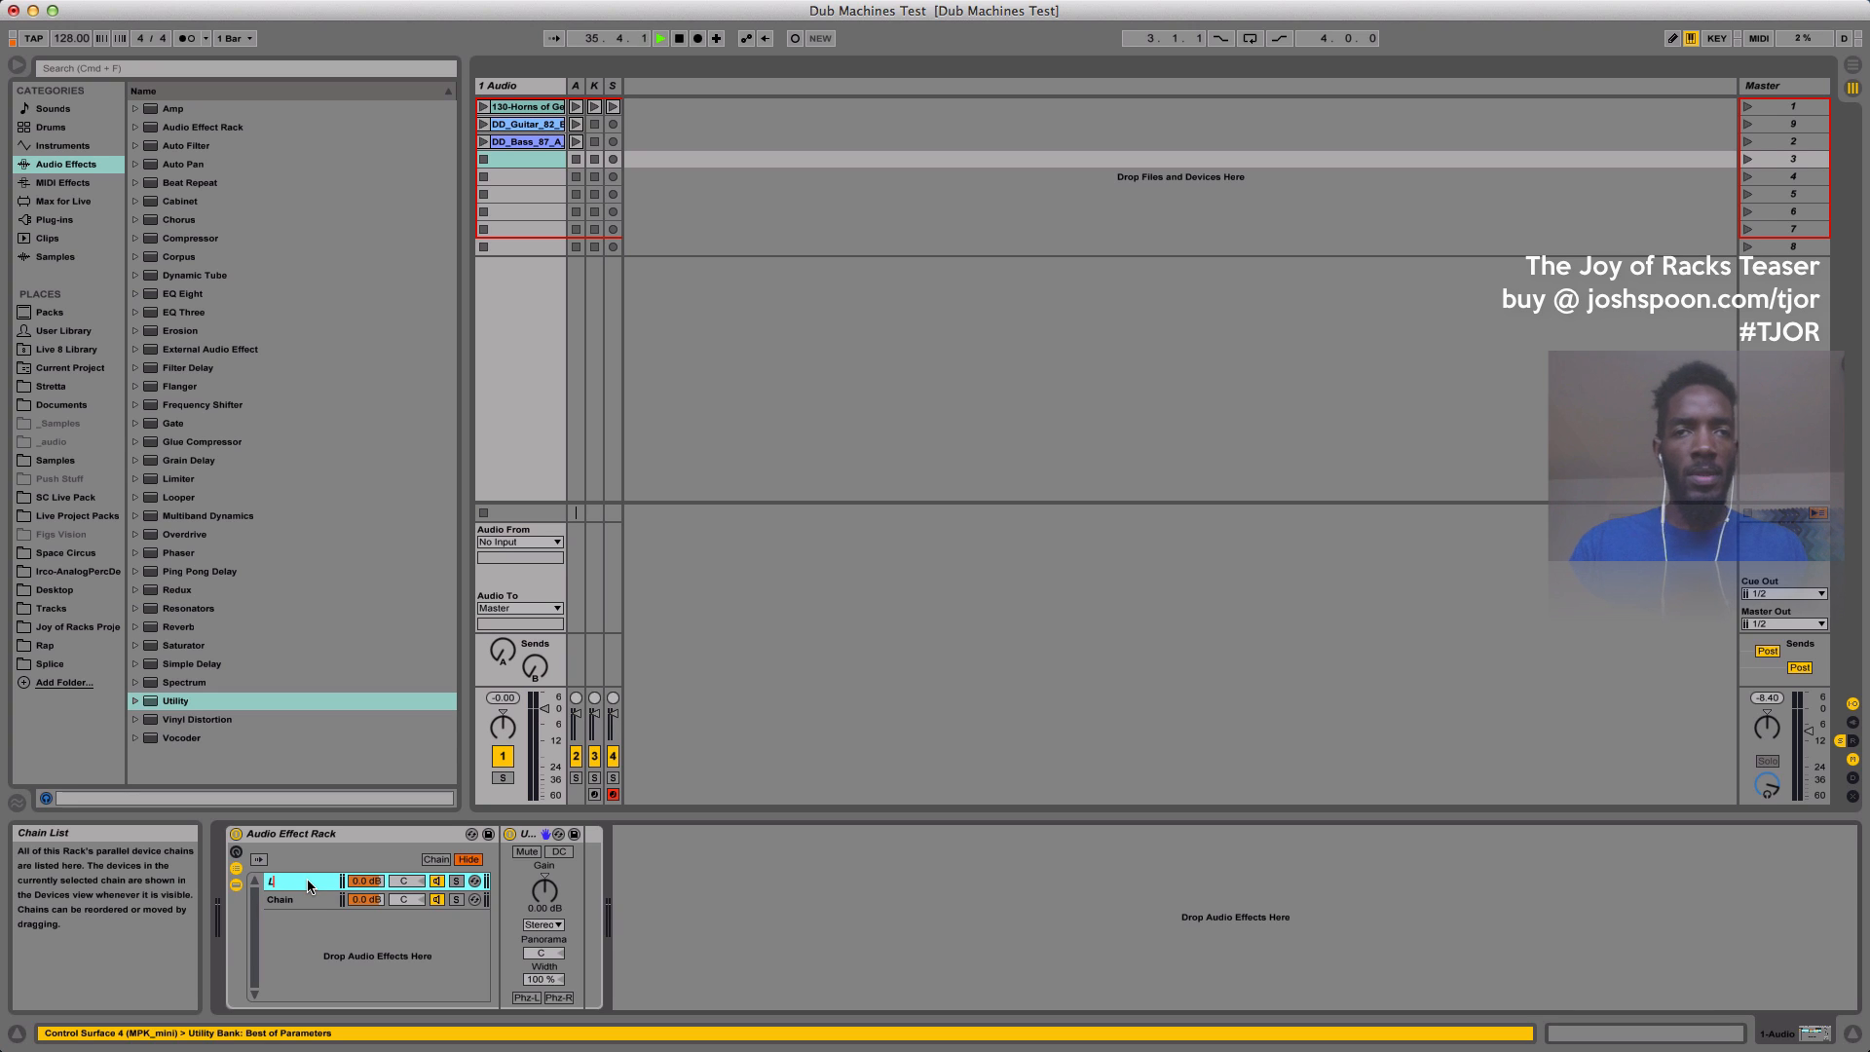
{"action": "left_click", "coordinate": [312, 902]}
{"action": "key", "text": "super+r"}
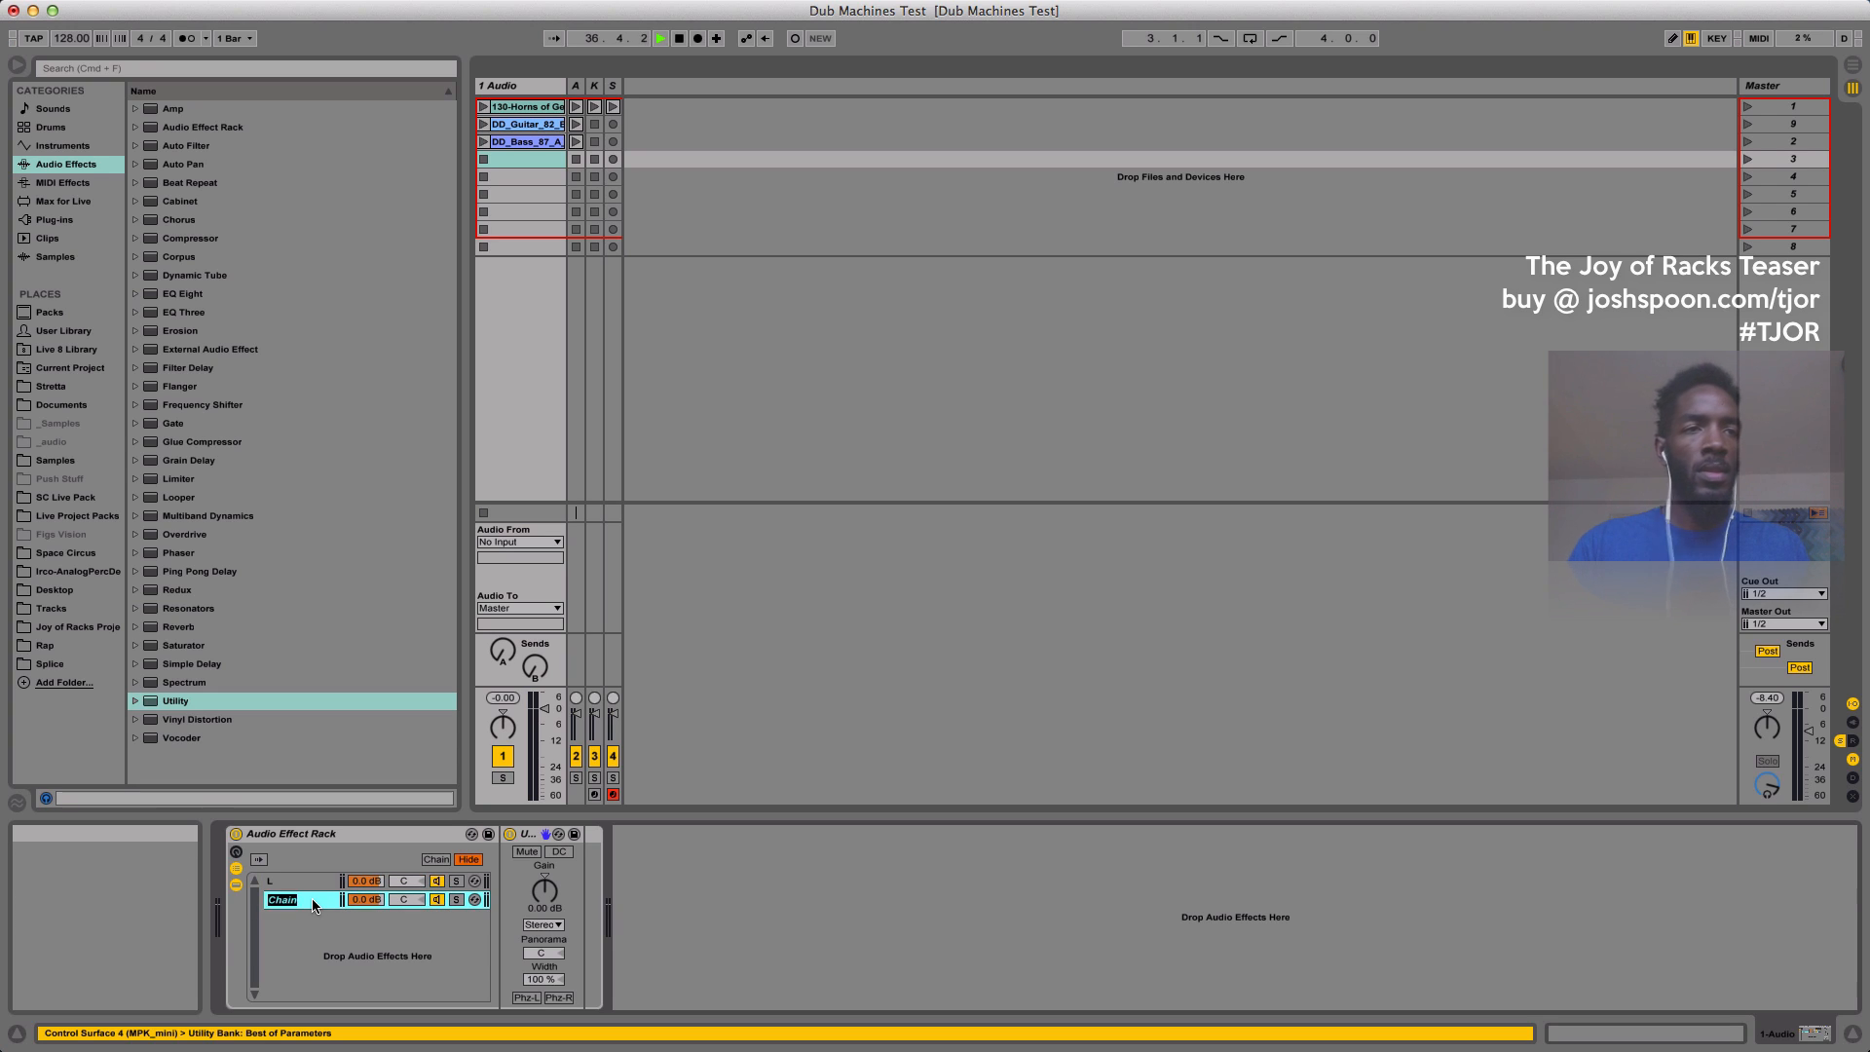
{"action": "type", "text": "R"}
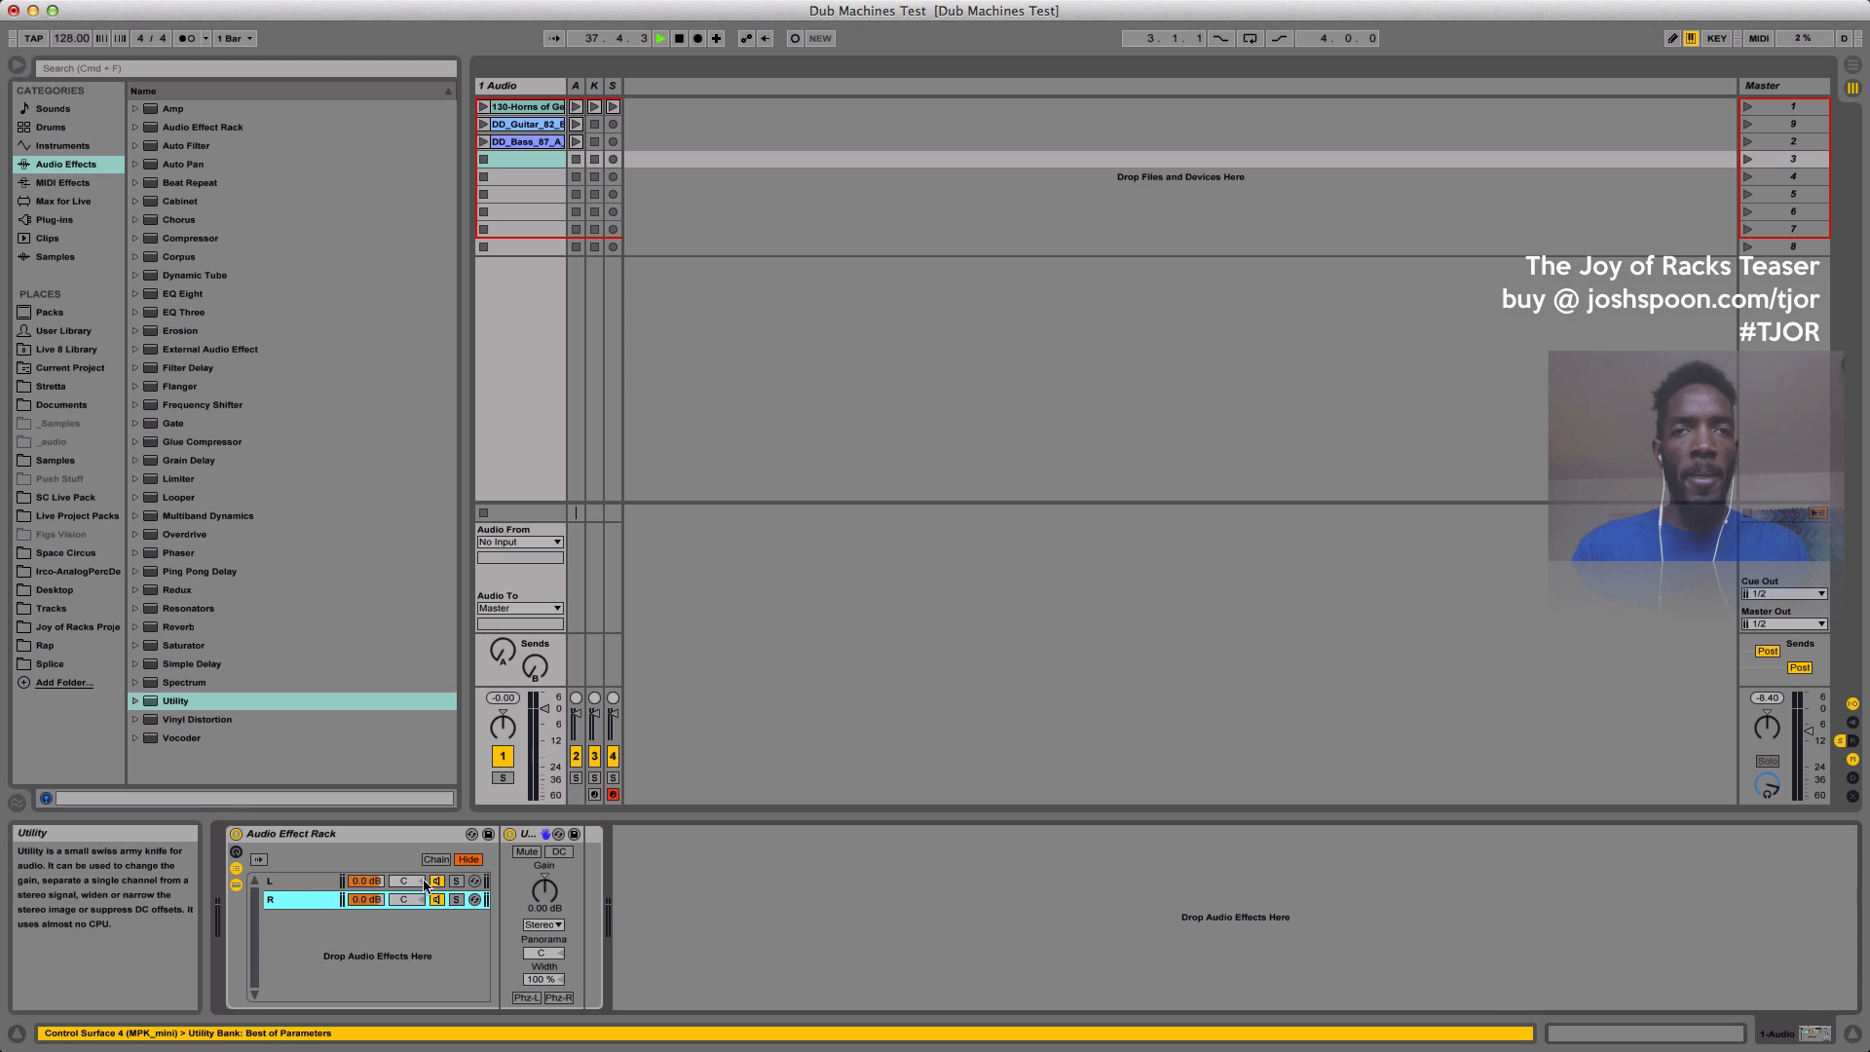
{"action": "left_click", "coordinate": [326, 883]}
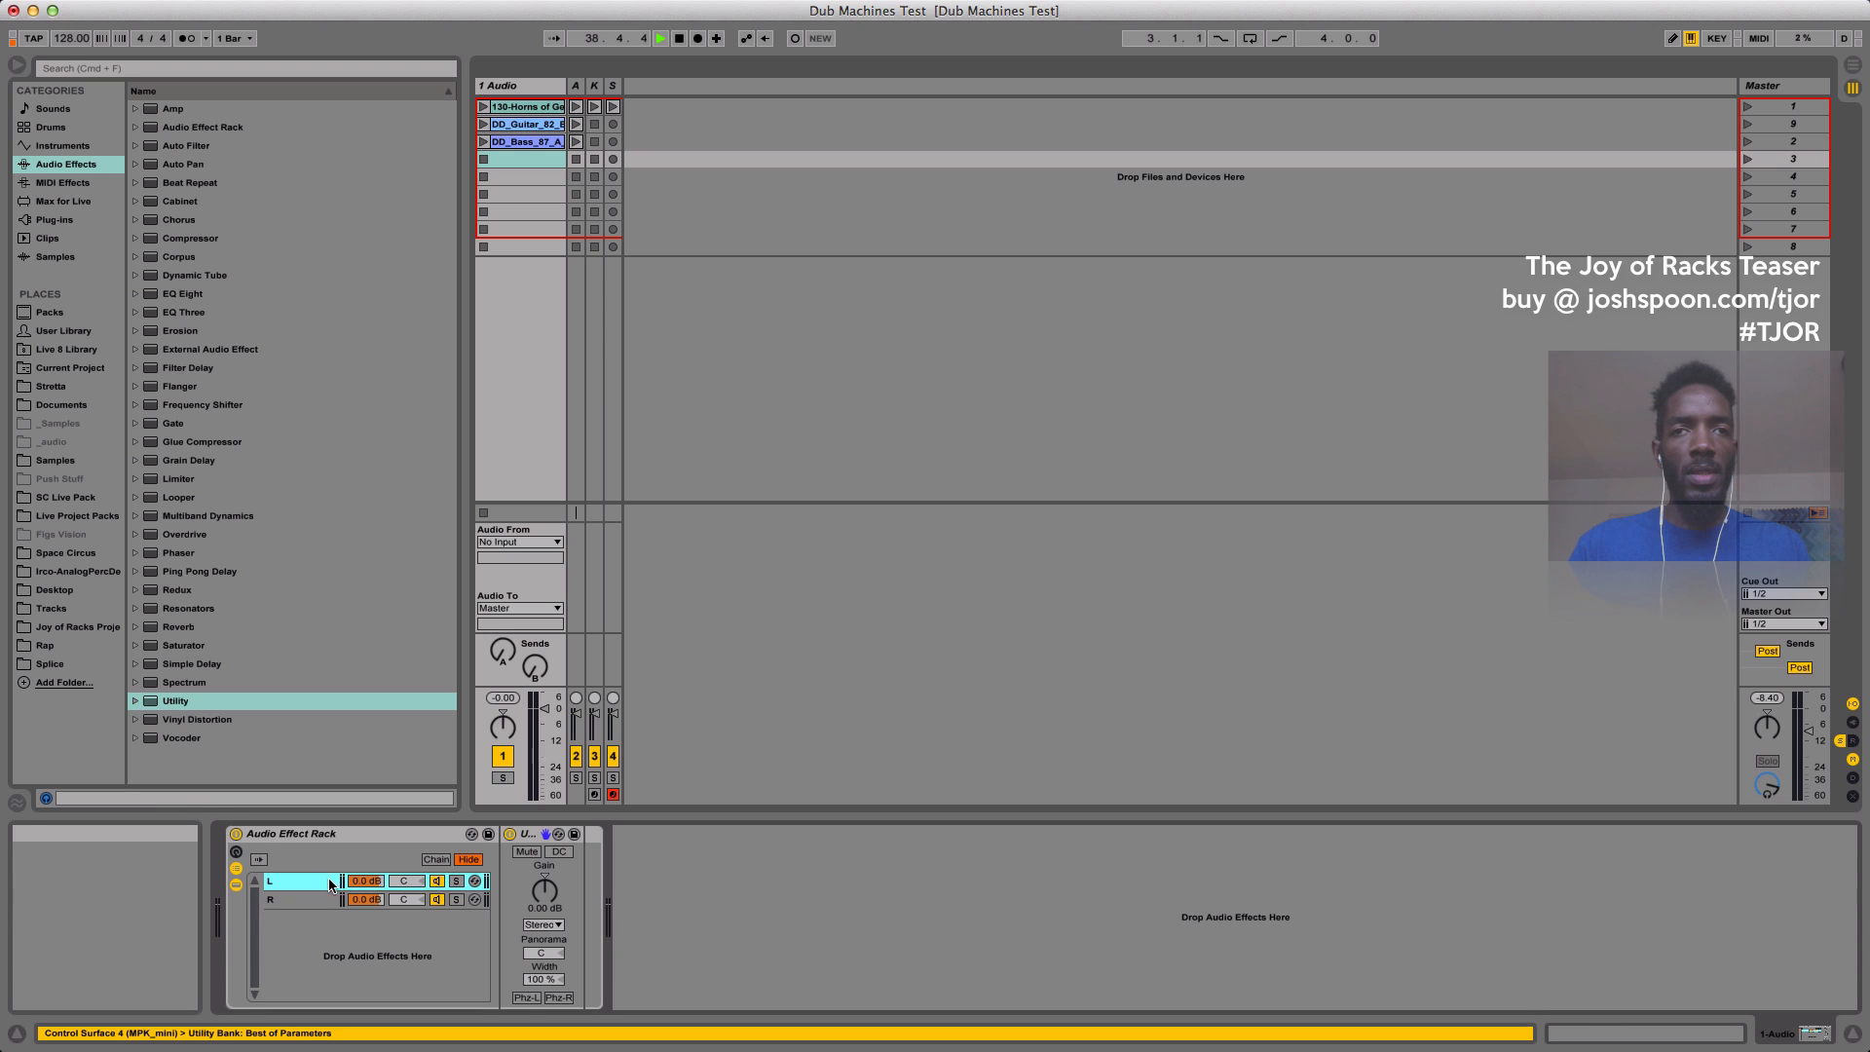
{"action": "left_click", "coordinate": [552, 928]}
{"action": "left_click", "coordinate": [542, 941]}
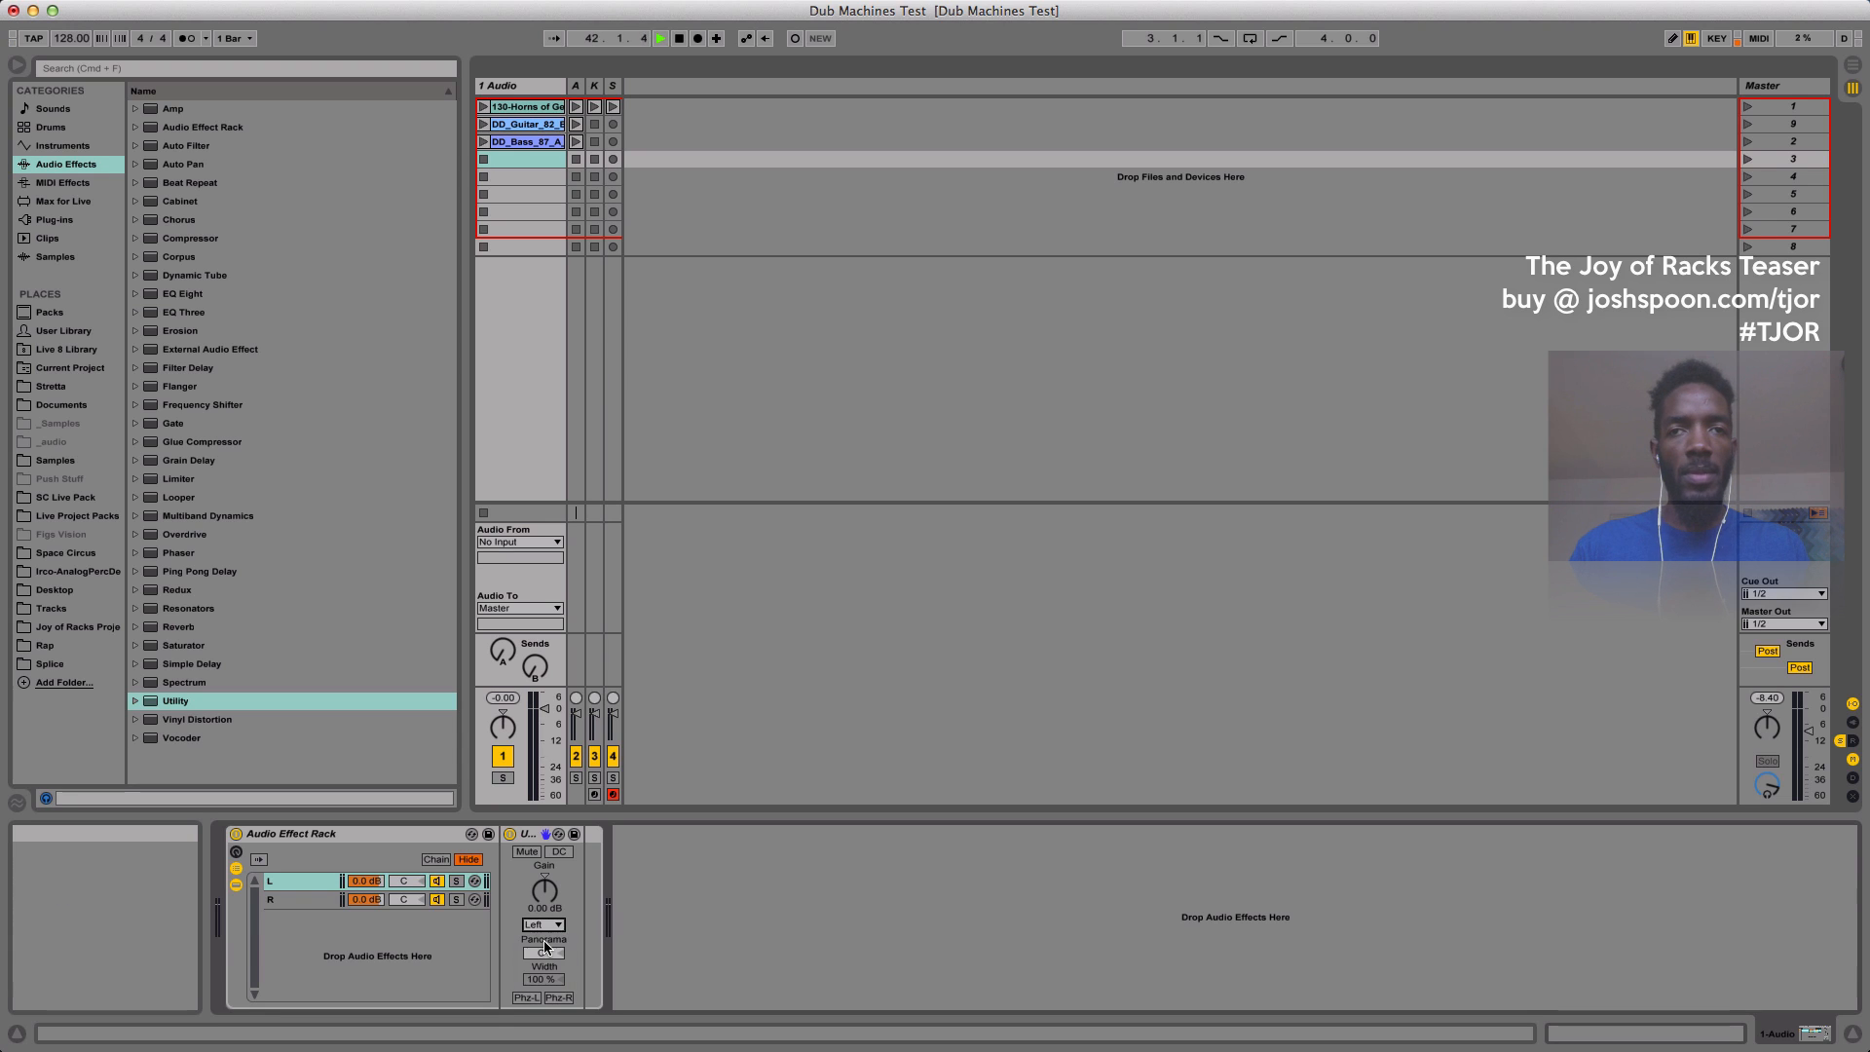
{"action": "left_click", "coordinate": [325, 900]}
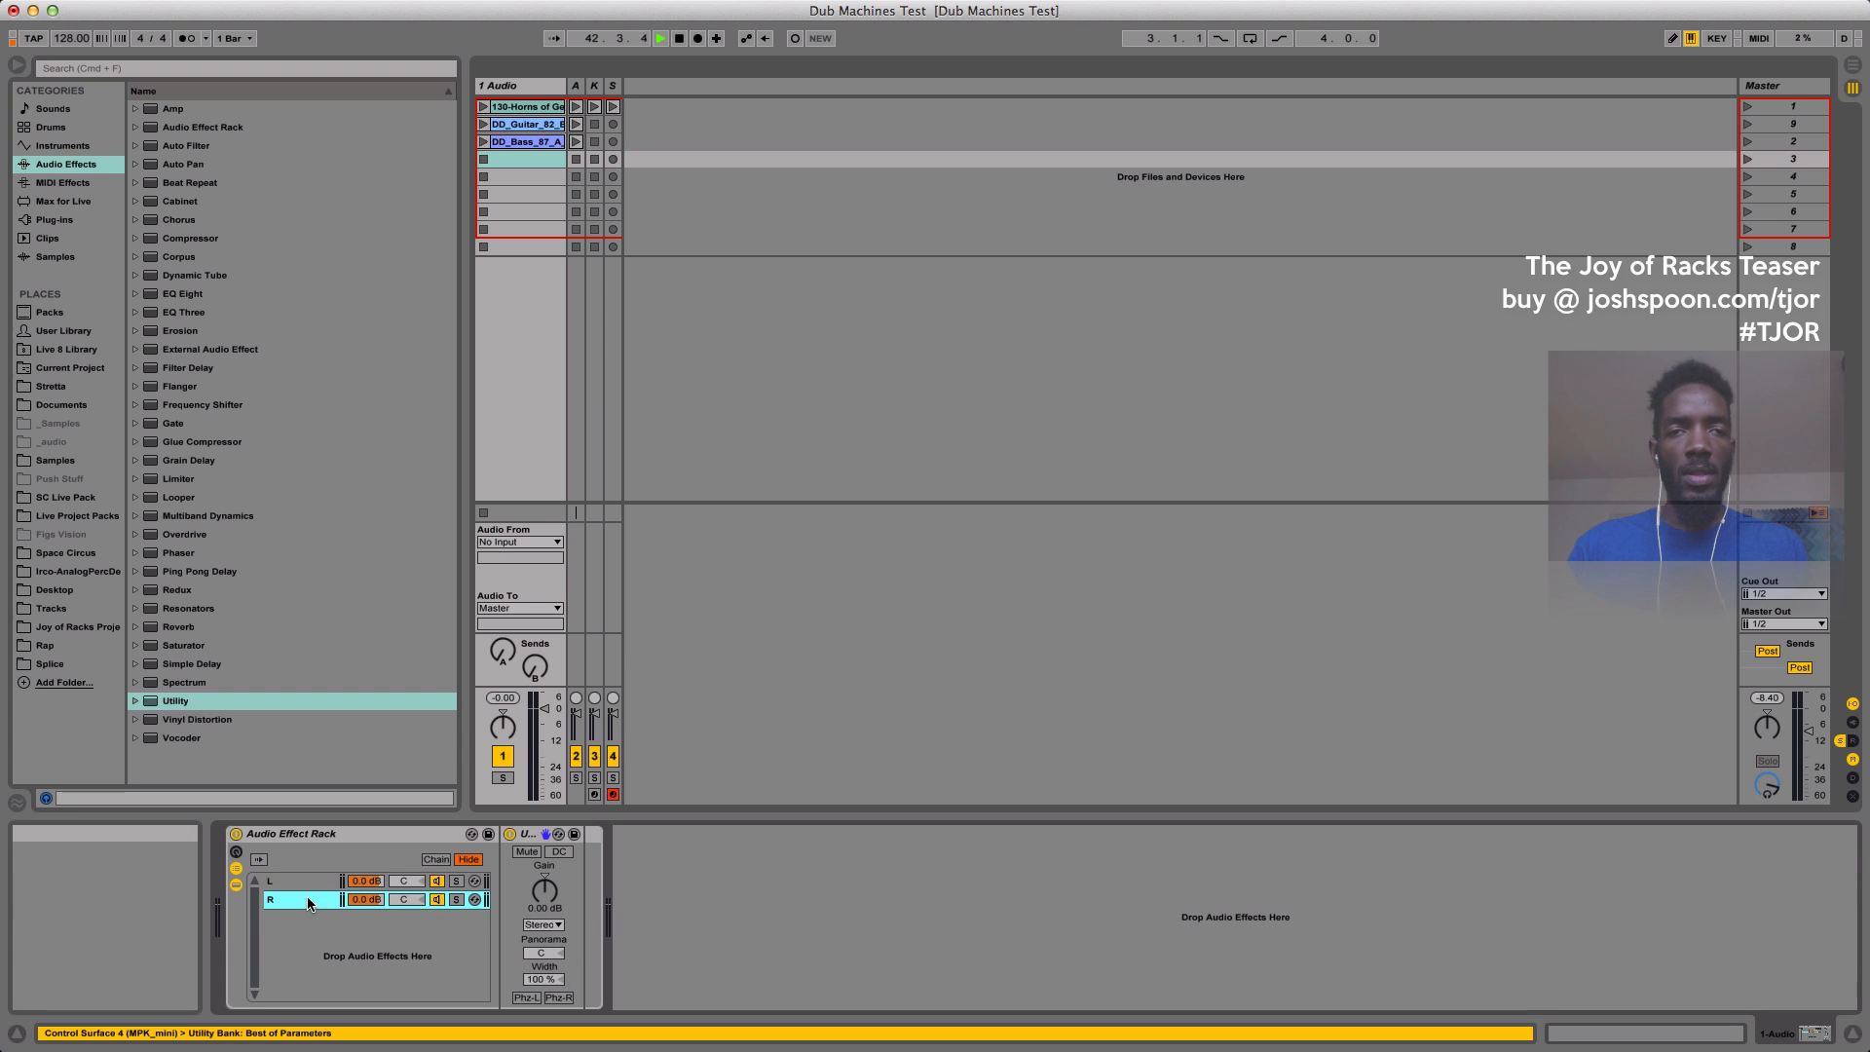
{"action": "left_click", "coordinate": [542, 928]}
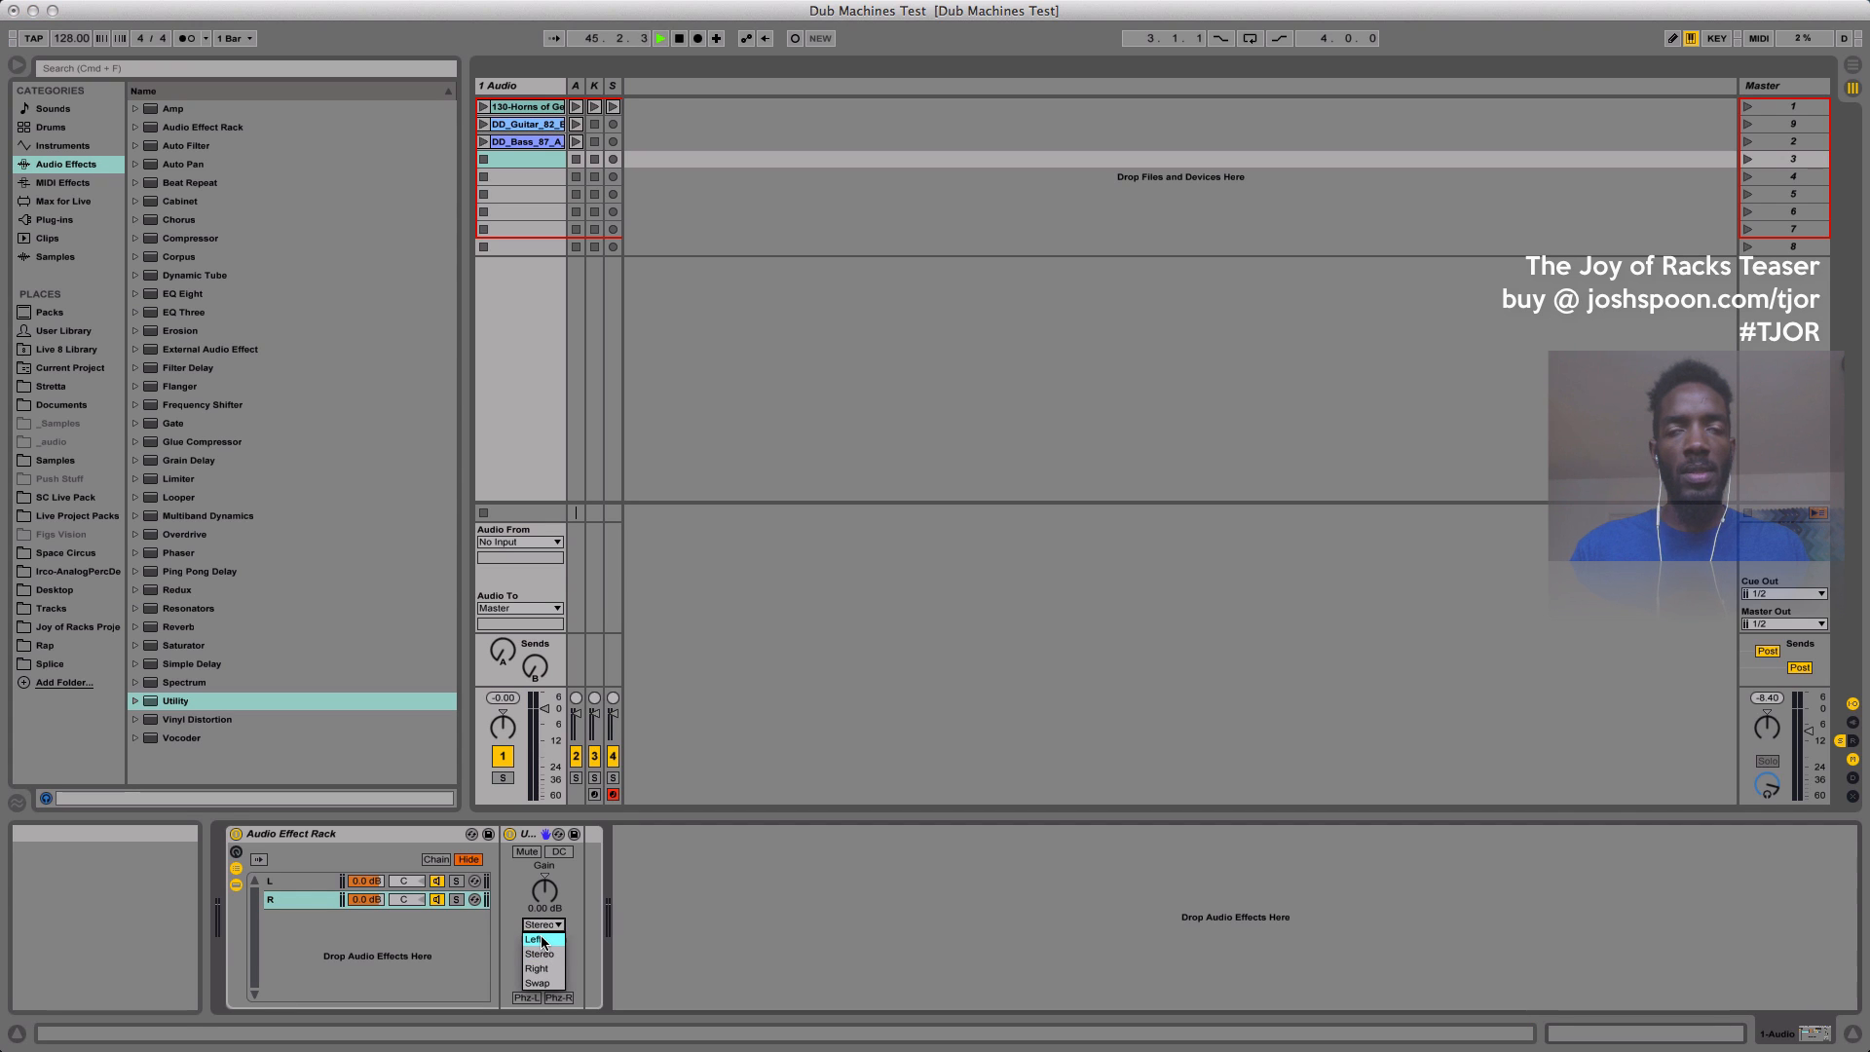
{"action": "left_click", "coordinate": [542, 942]}
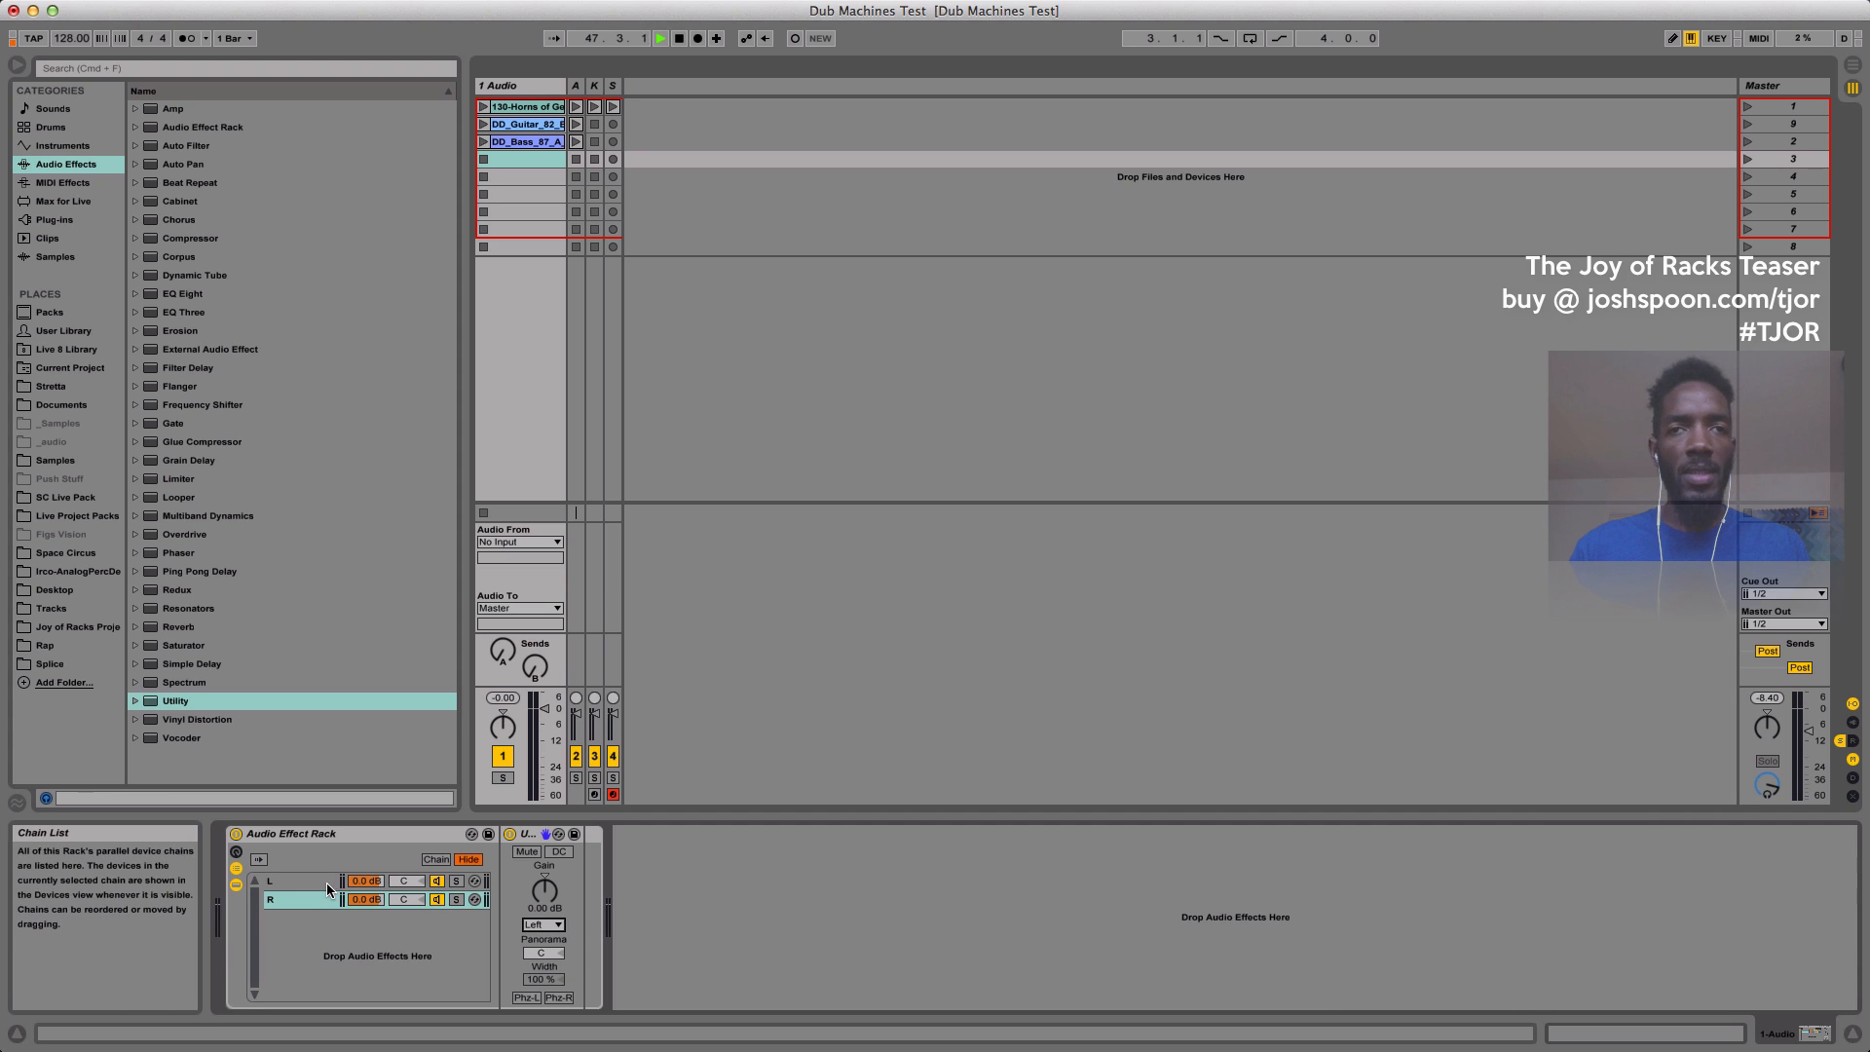
Set the Utility's panorama to 50L on the L chain and 50R on the R chain.
{"action": "left_click", "coordinate": [318, 881]}
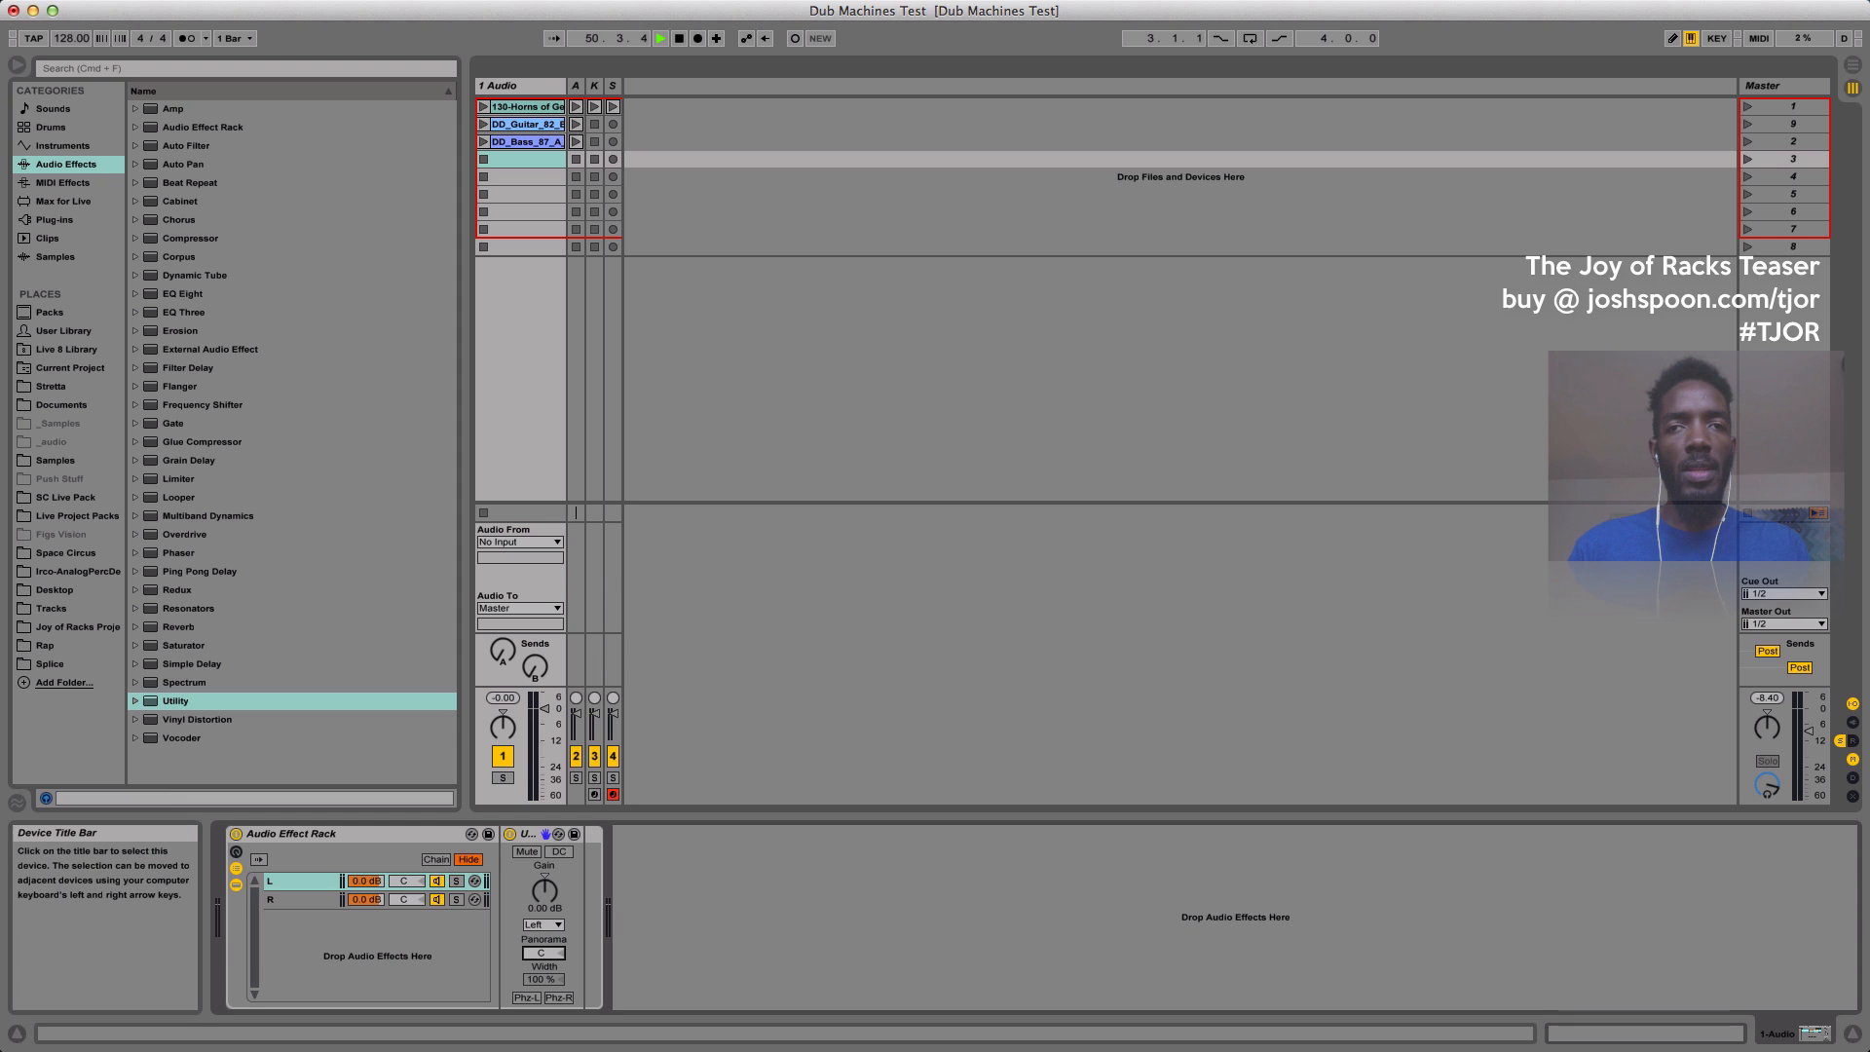
{"action": "left_click_drag", "start_coordinate": [543, 953], "coordinate": [544, 950]}
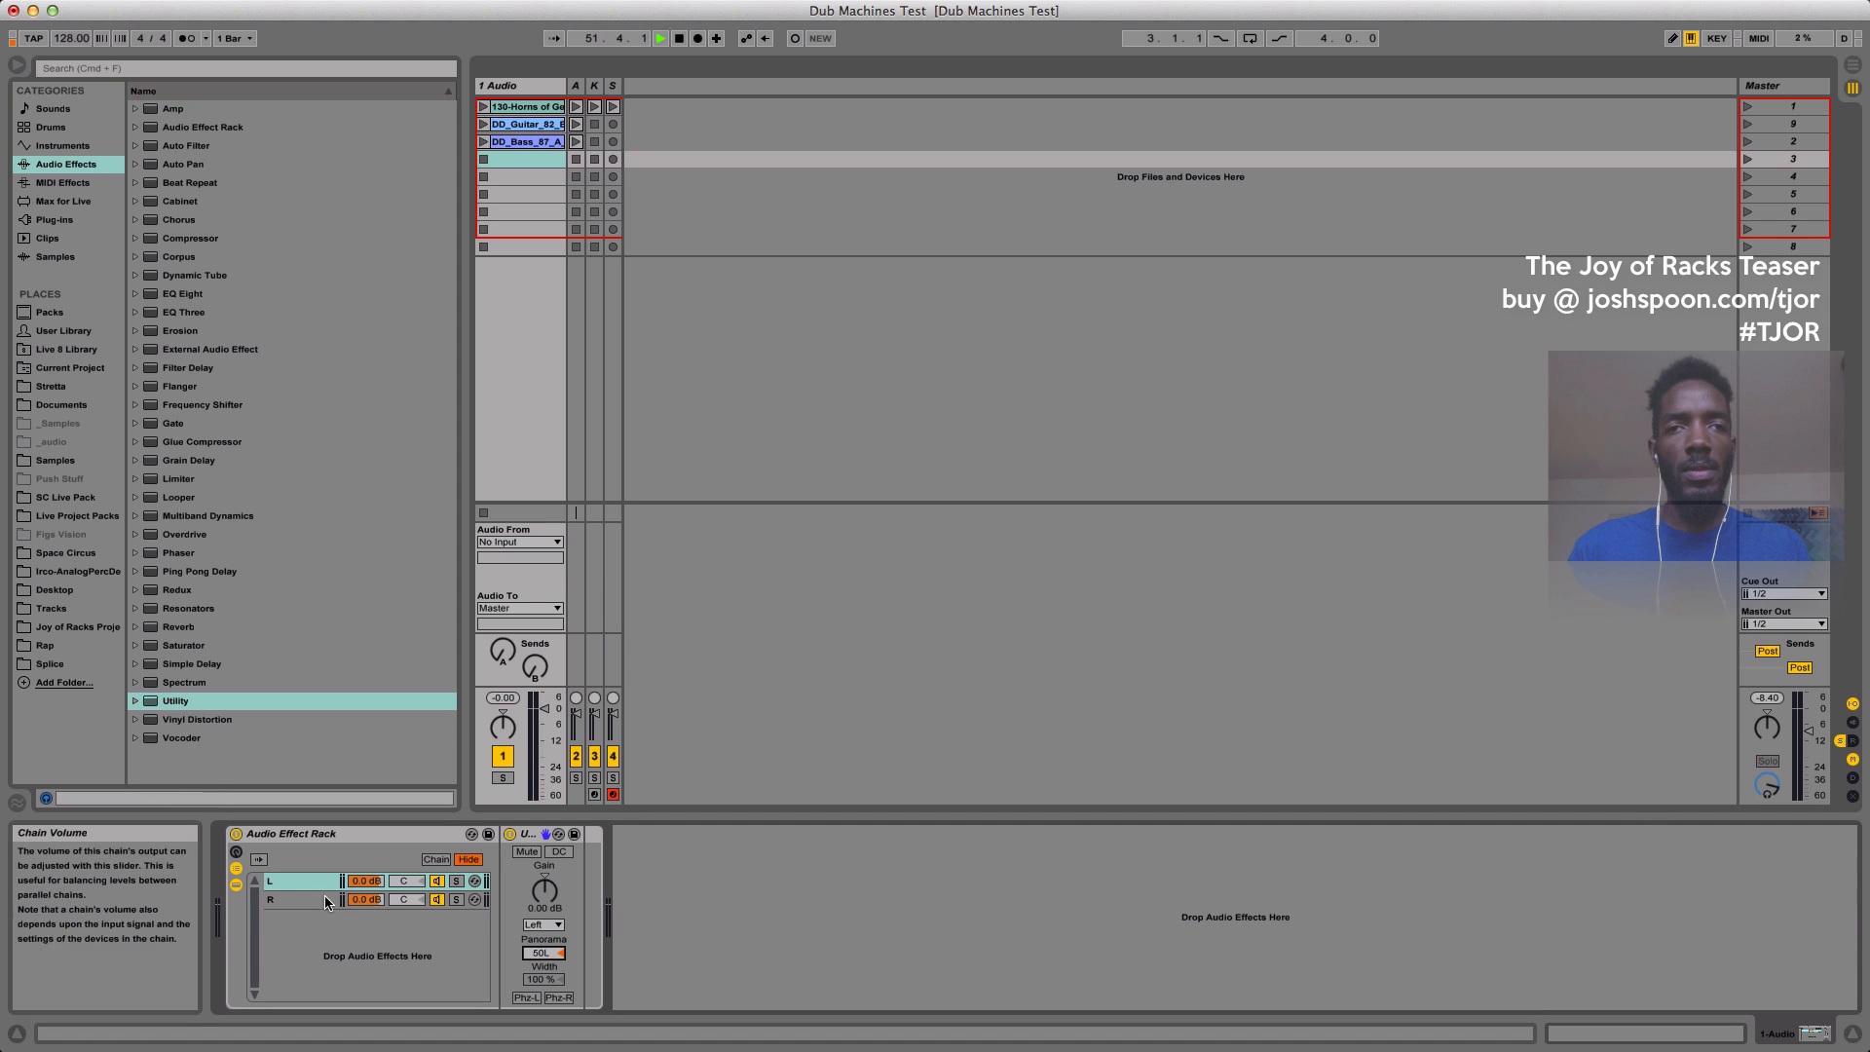
{"action": "left_click", "coordinate": [292, 899]}
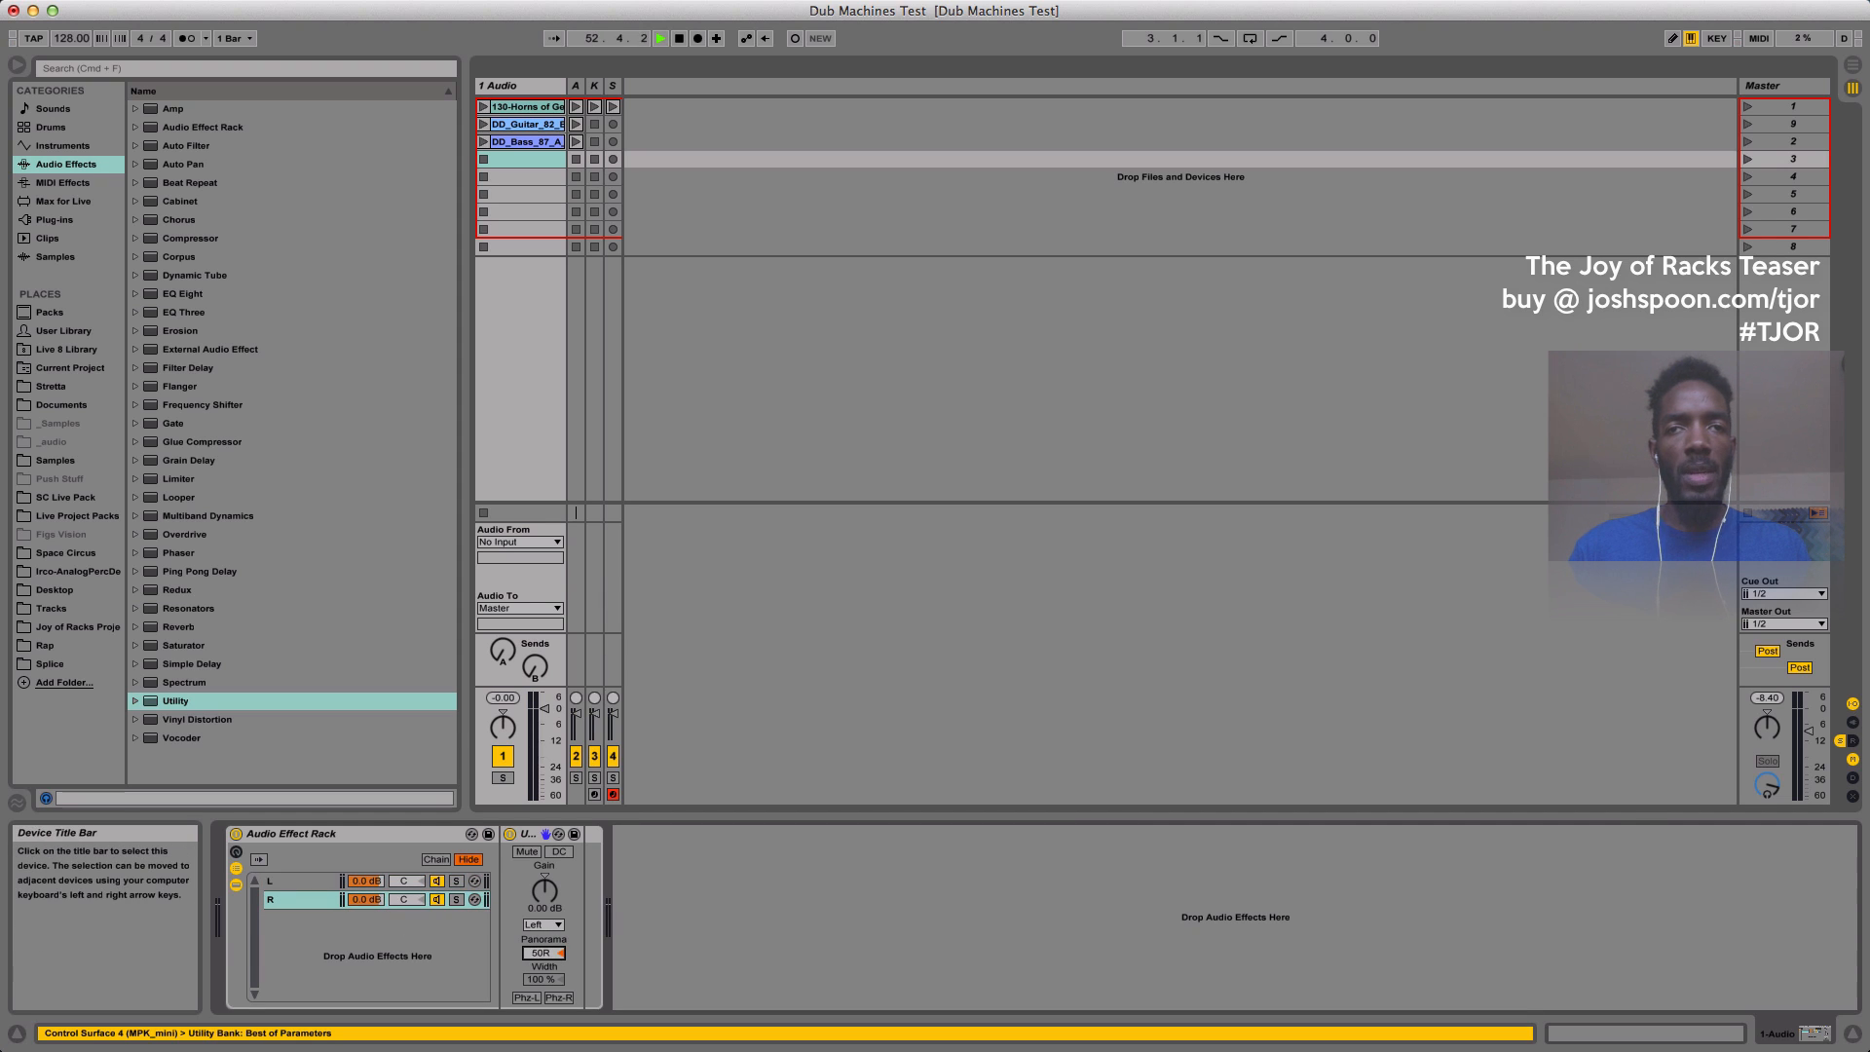
{"action": "left_click", "coordinate": [311, 880]}
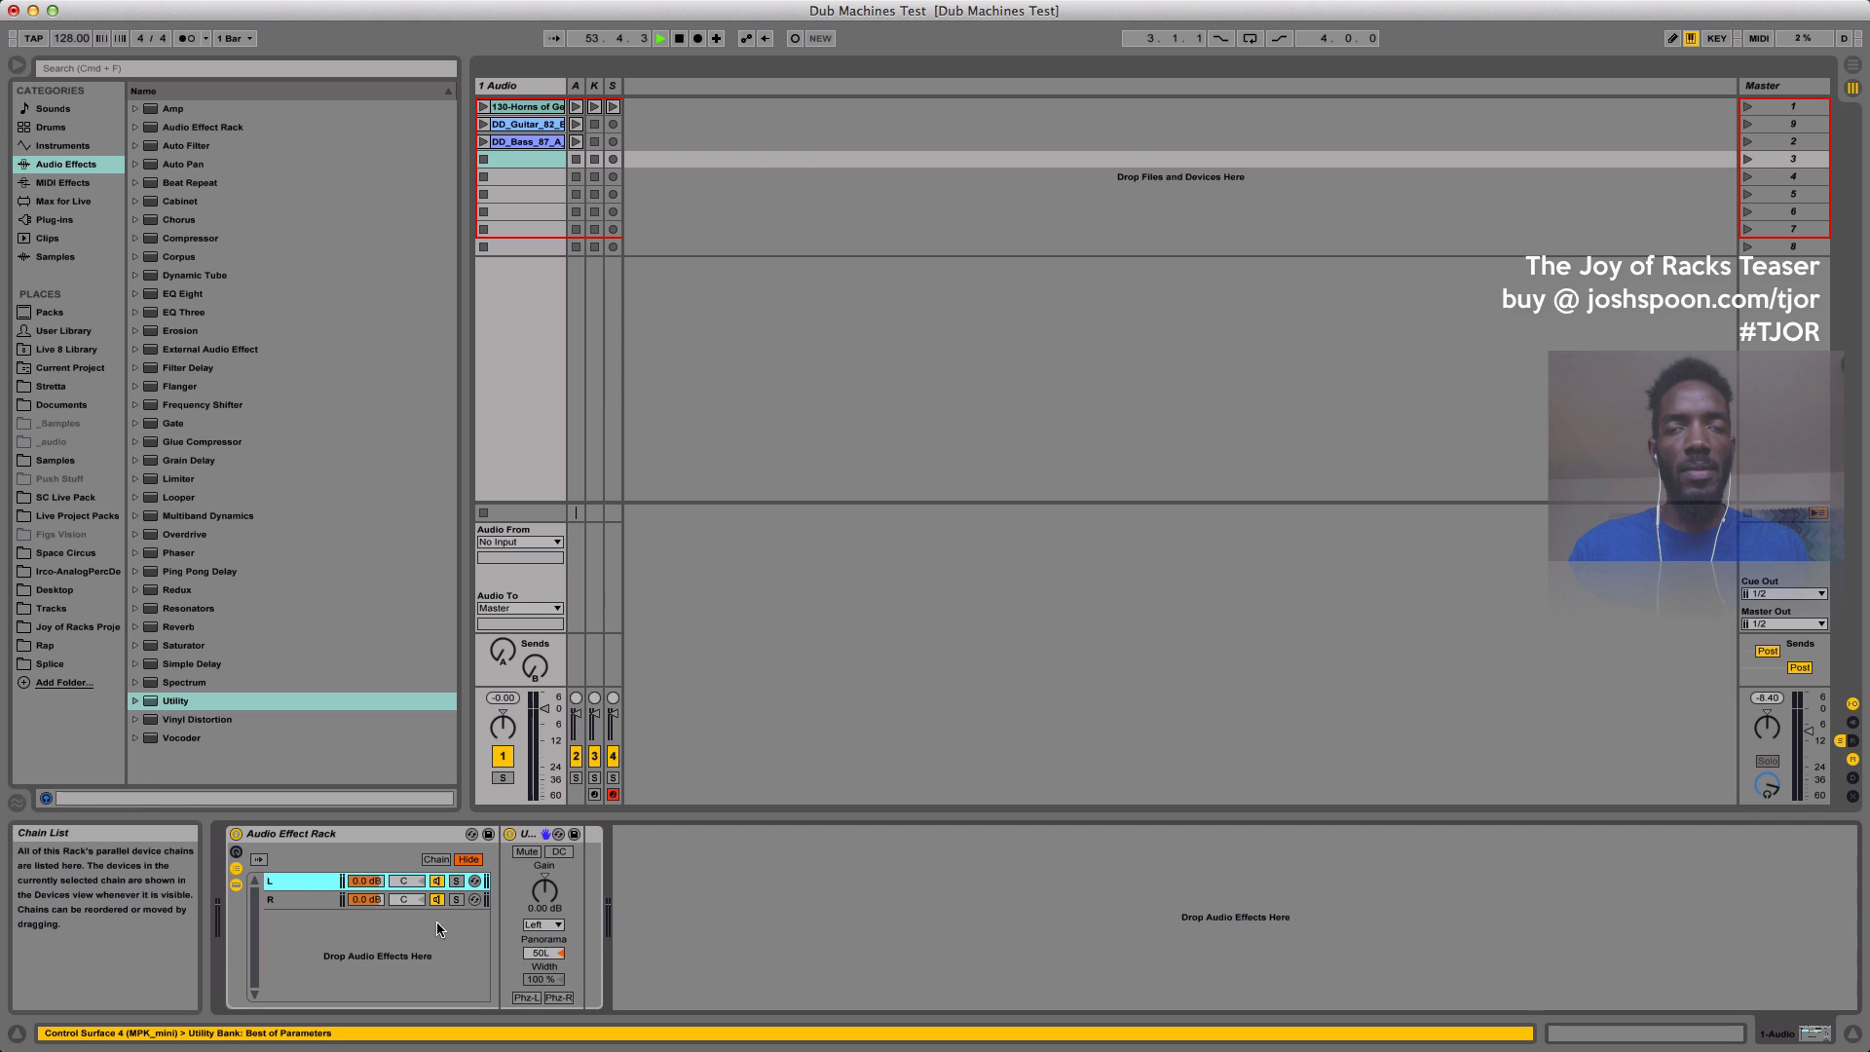
{"action": "left_click", "coordinate": [547, 925]}
{"action": "left_click", "coordinate": [516, 913]}
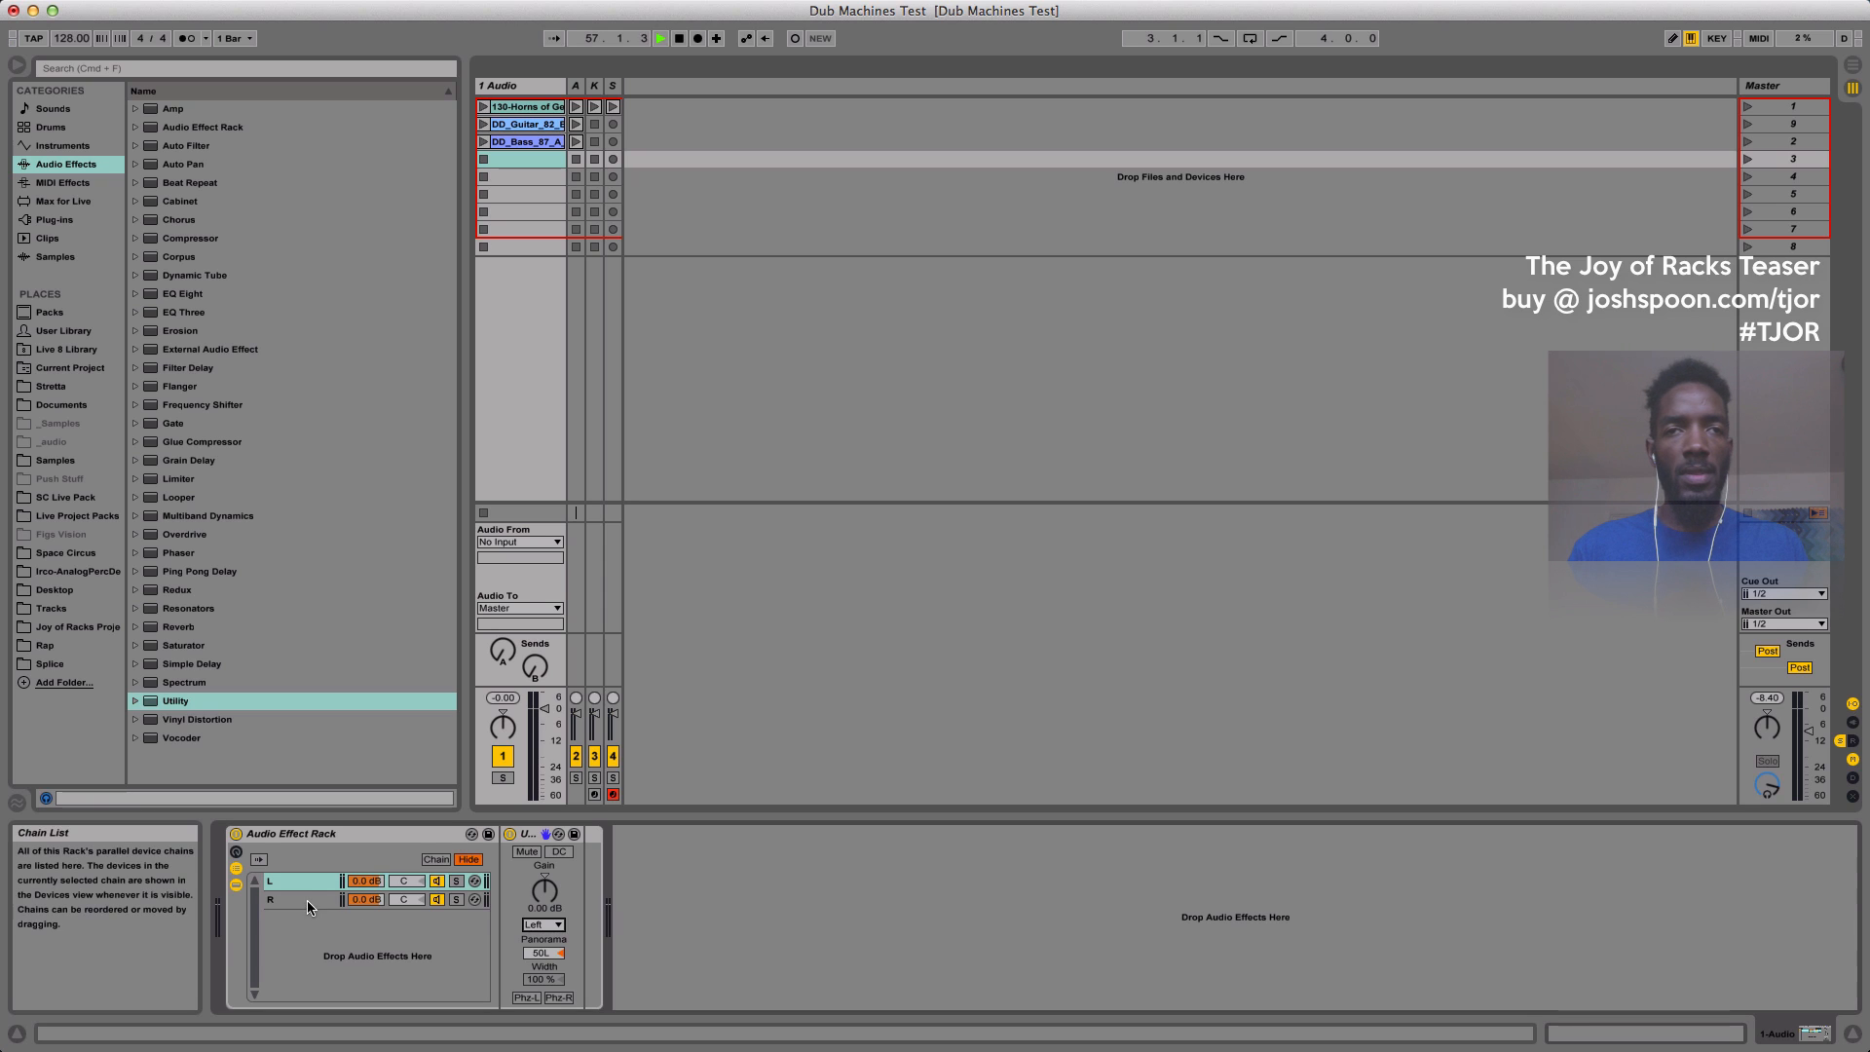
{"action": "left_click", "coordinate": [307, 900]}
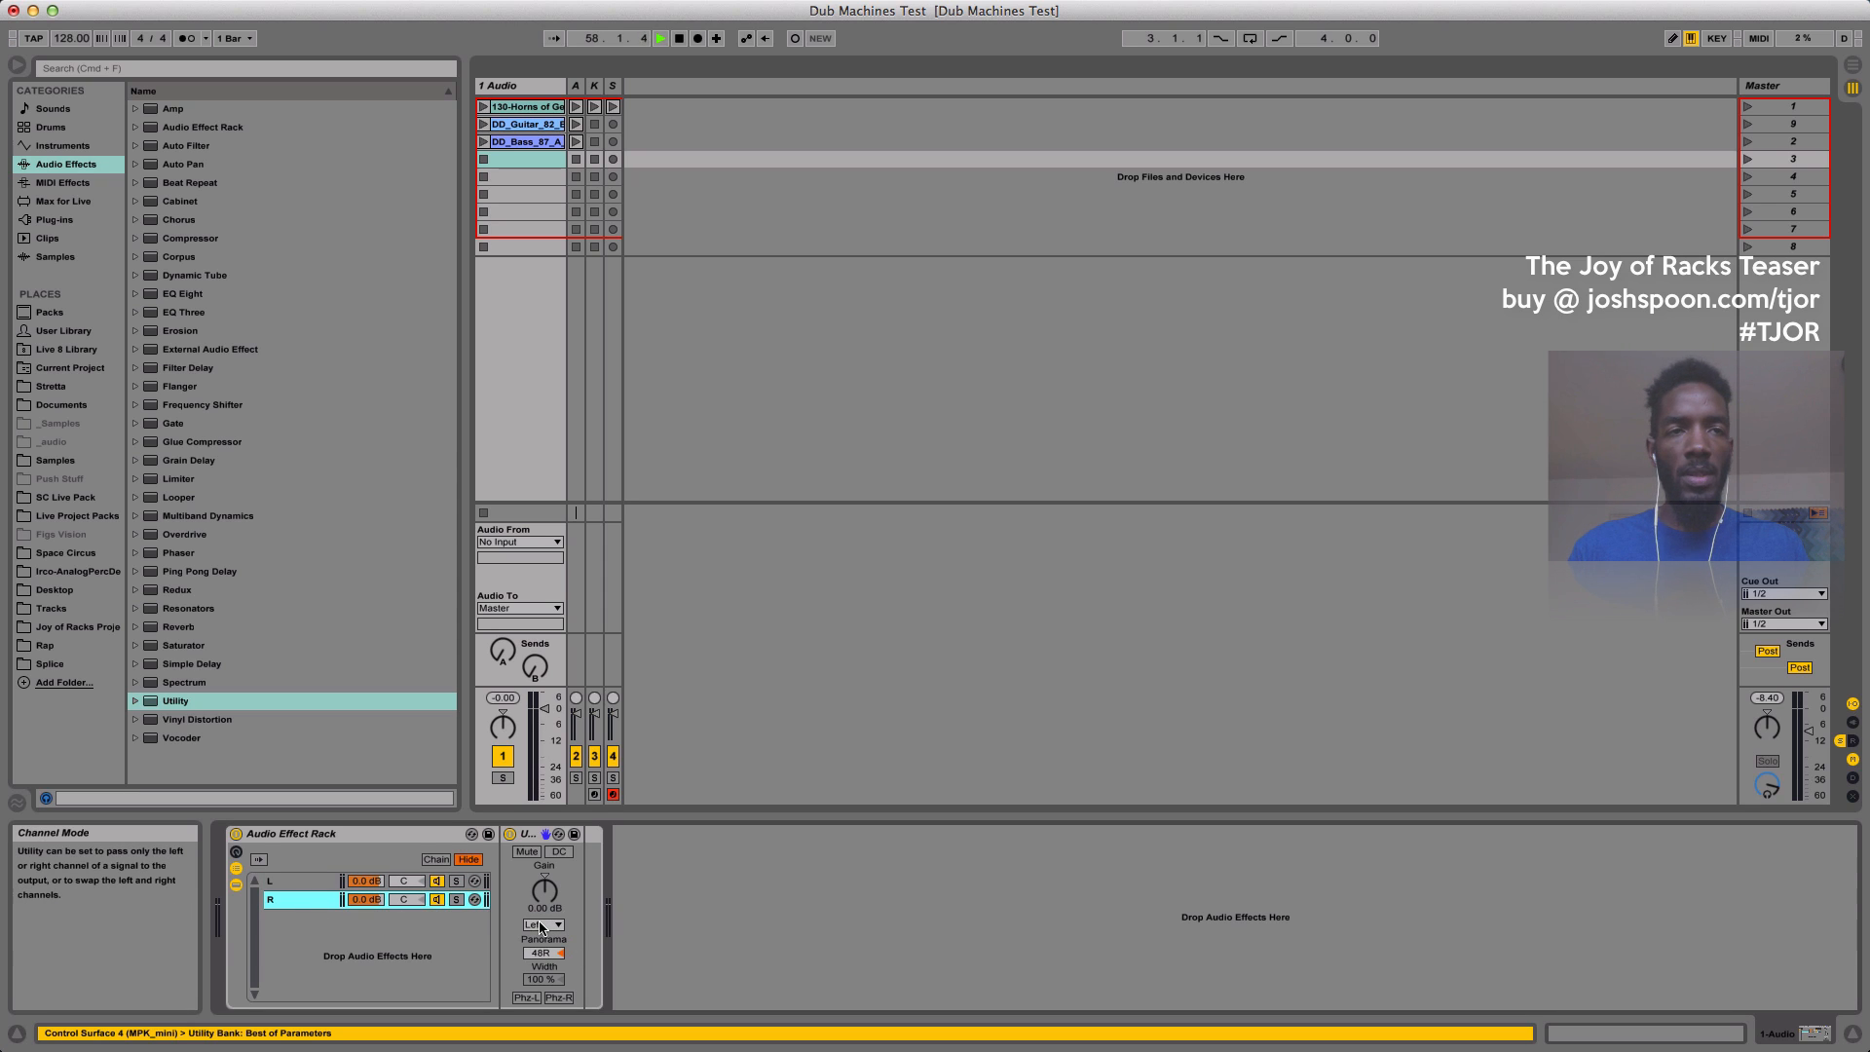
{"action": "left_click_drag", "start_coordinate": [542, 954], "coordinate": [541, 836]}
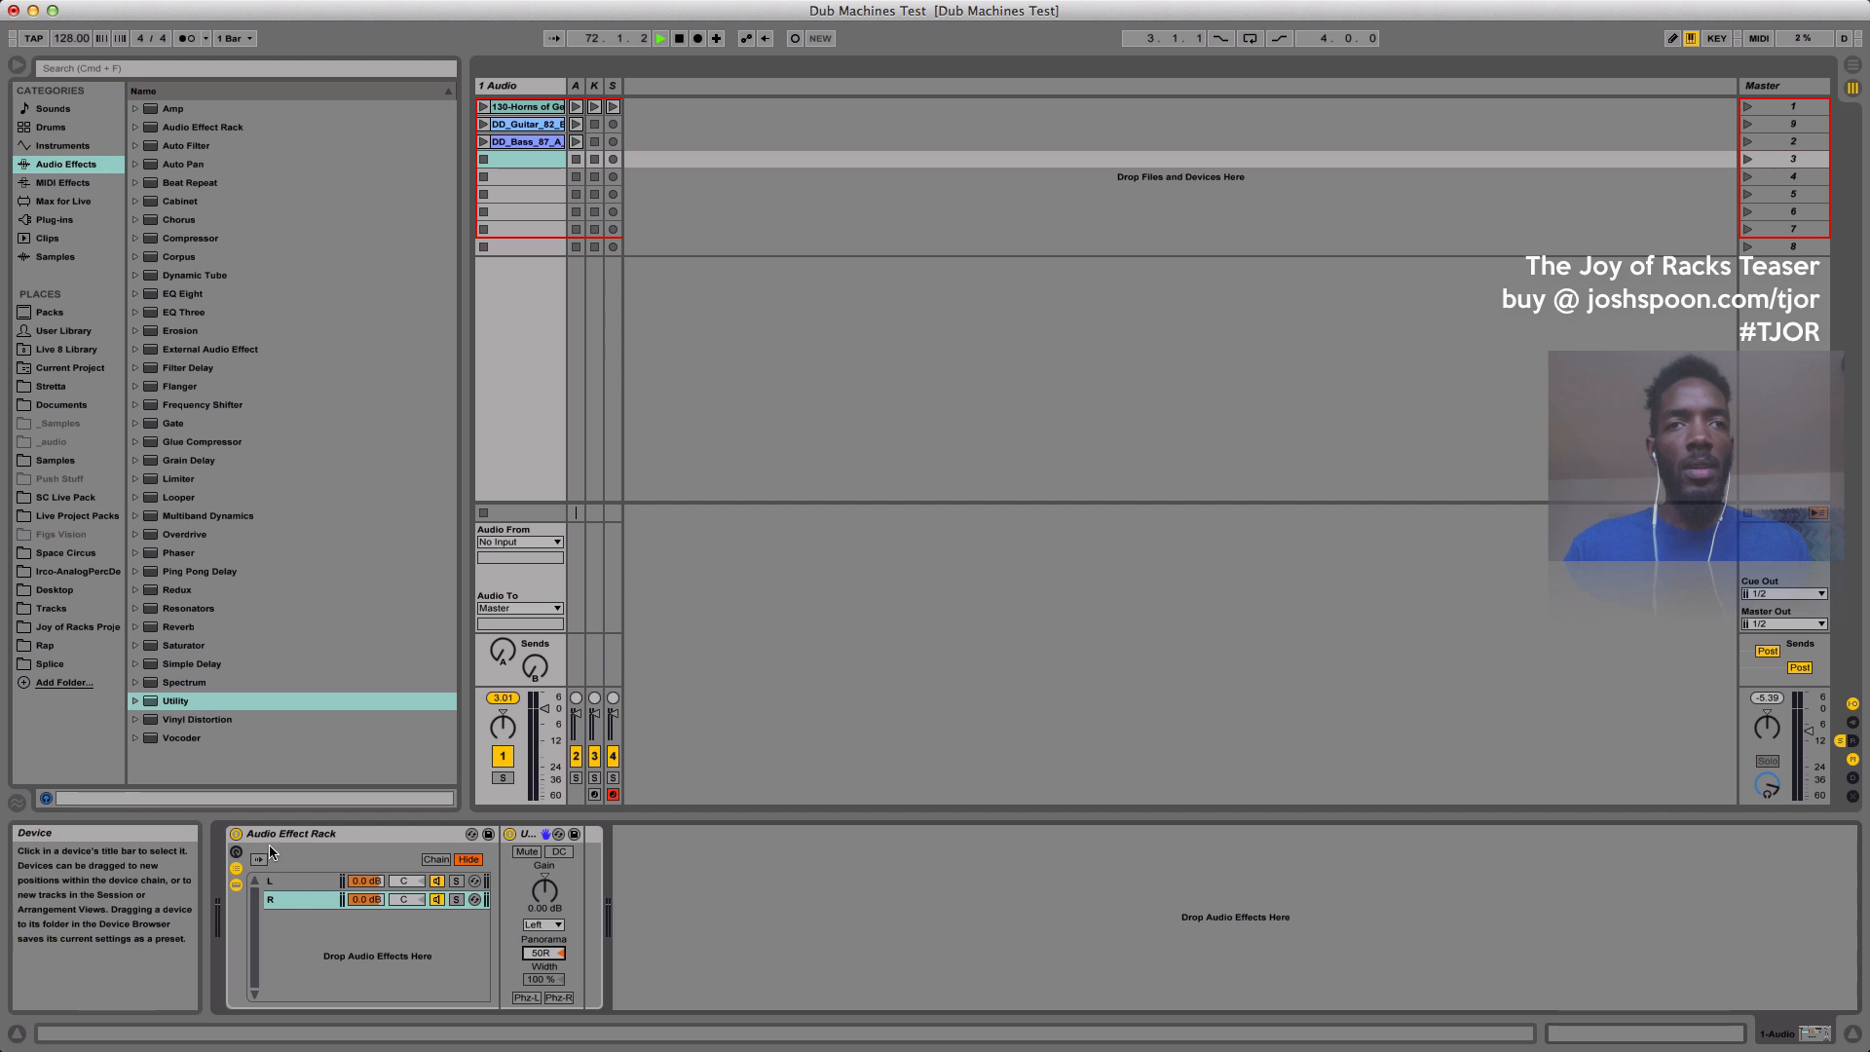
Show the rack's macros and insert a linked Simple Delay before the R chain's Utility, with dry/wet at 100%.
{"action": "left_click", "coordinate": [236, 852]}
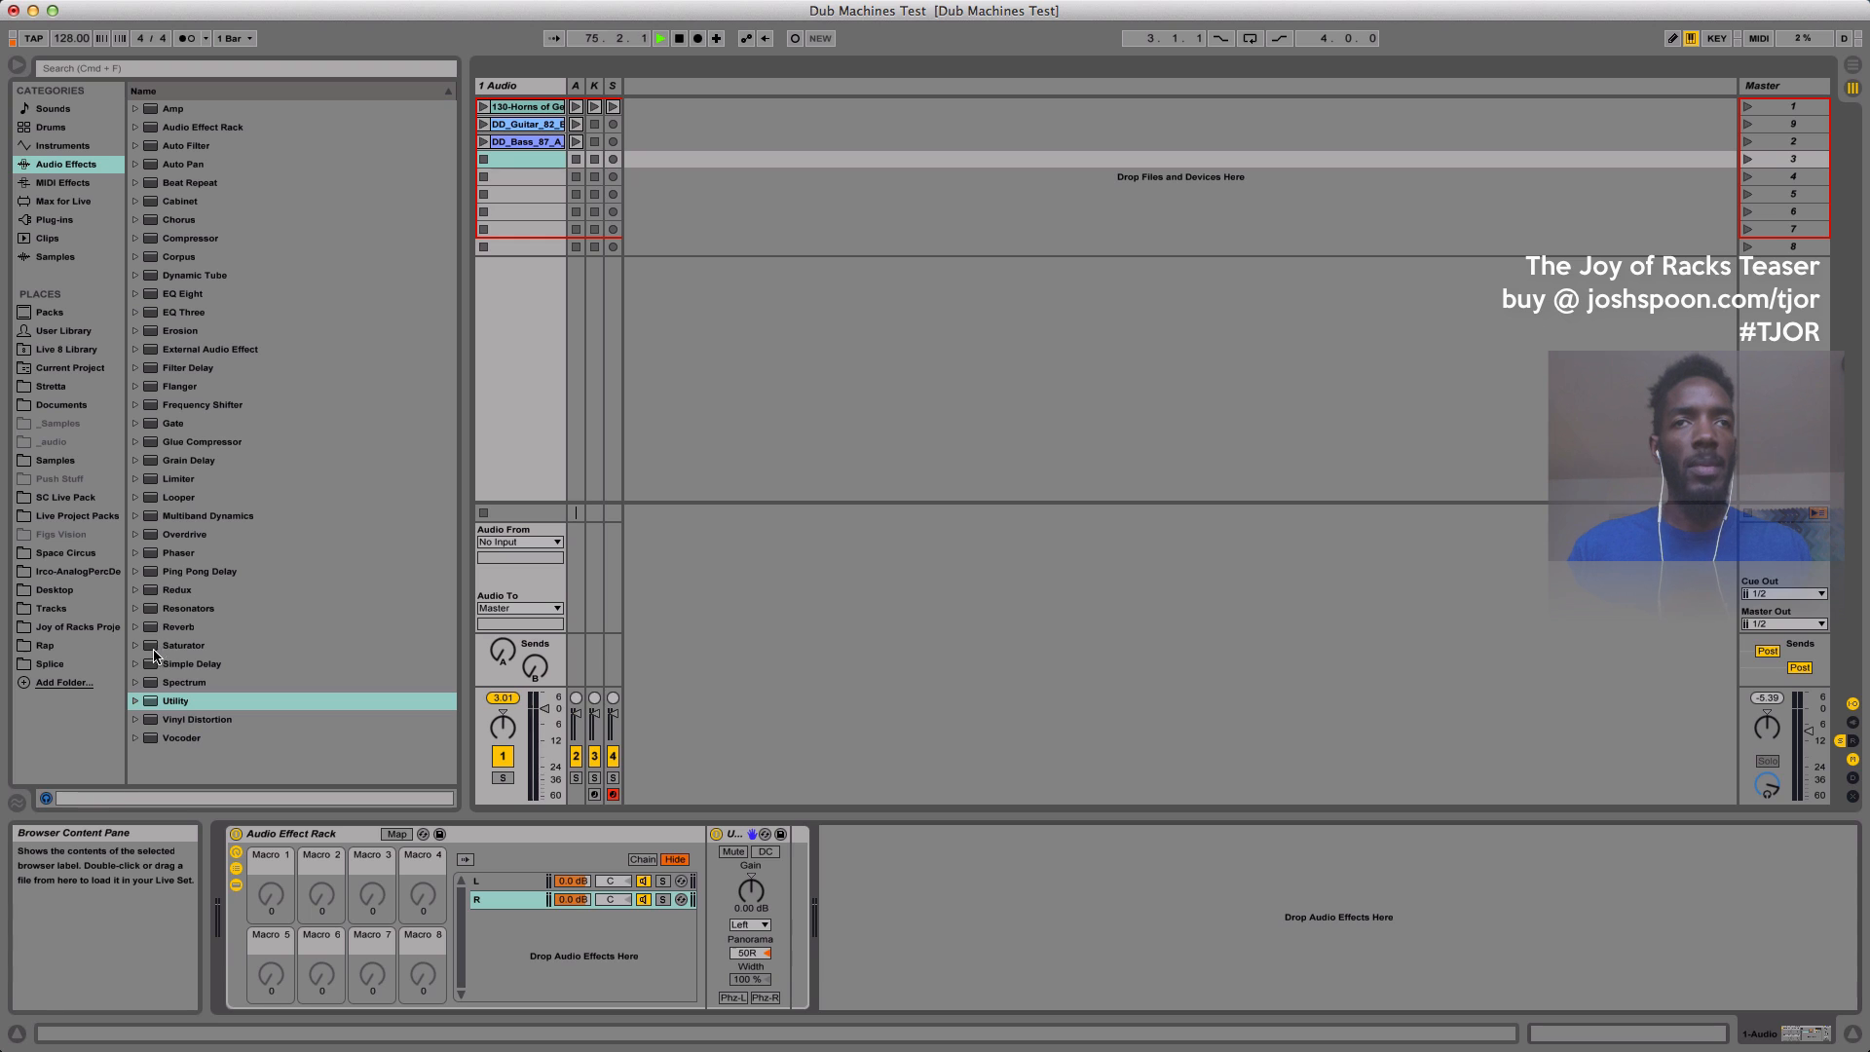
{"action": "left_click_drag", "start_coordinate": [161, 664], "coordinate": [711, 901]}
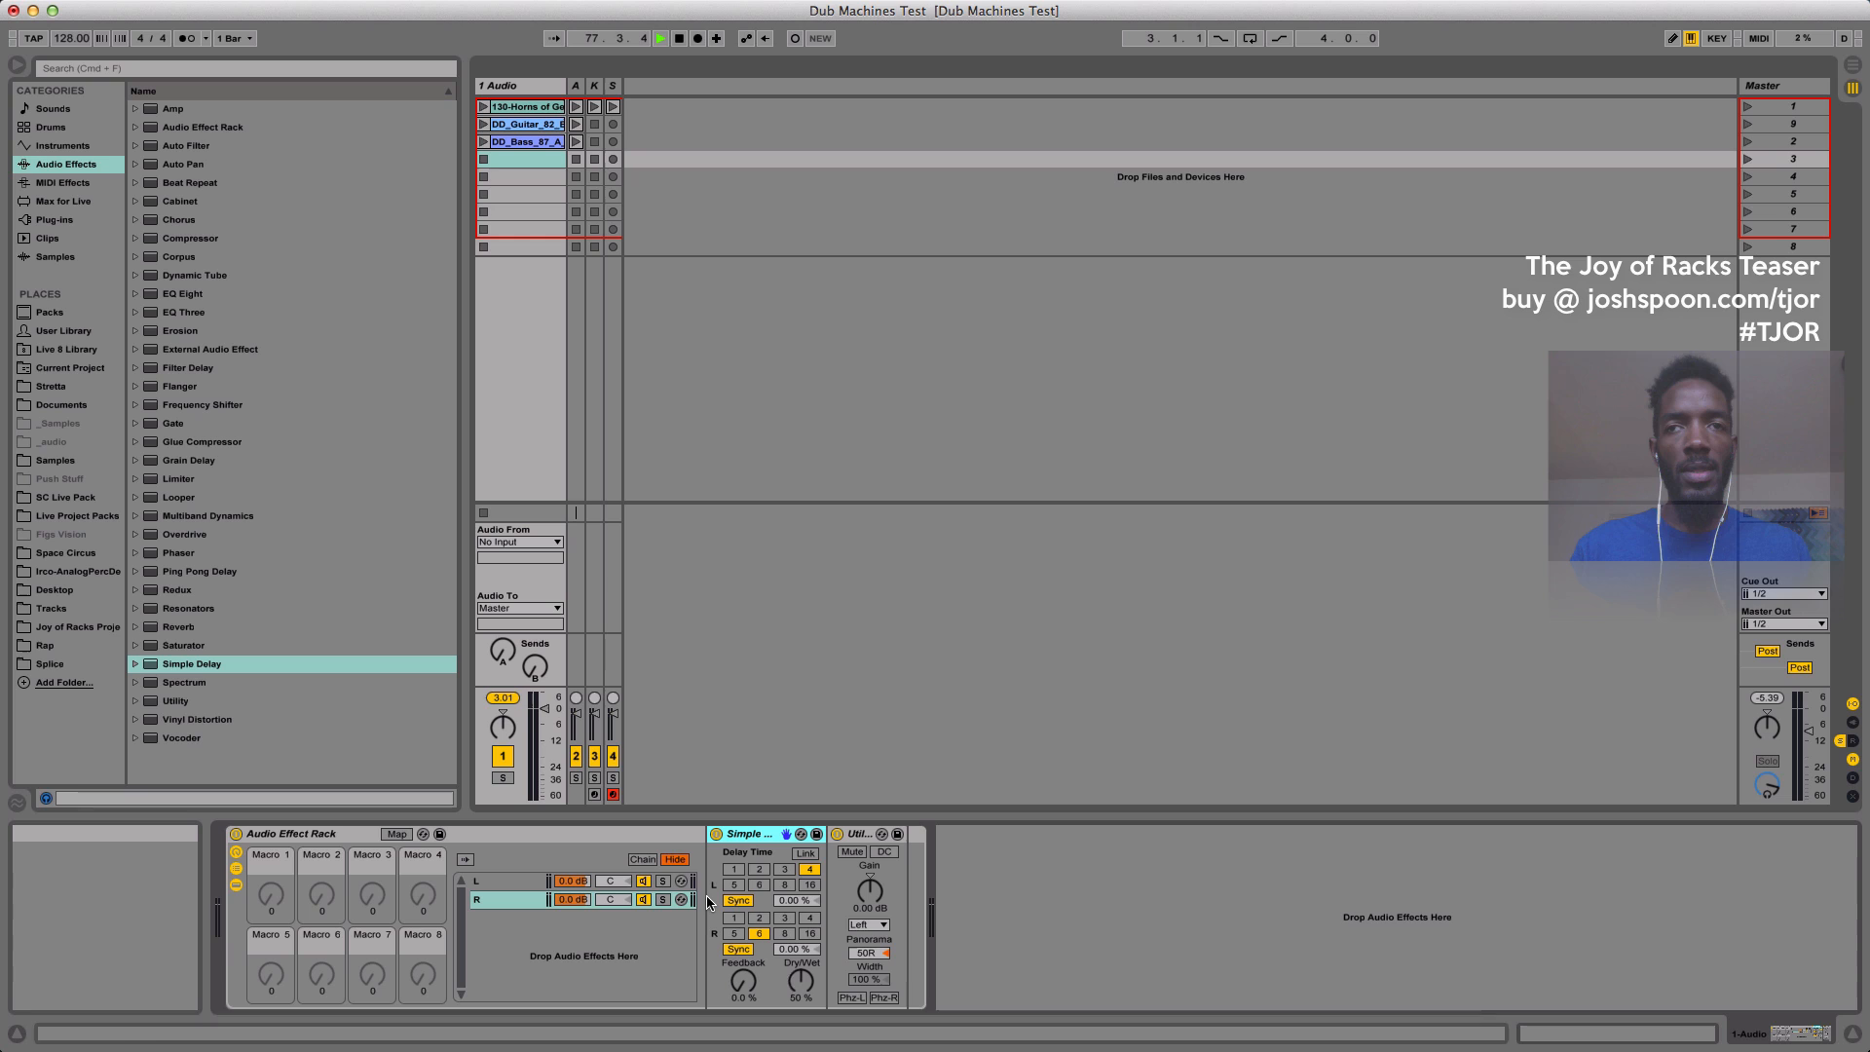
{"action": "left_click", "coordinate": [803, 855]}
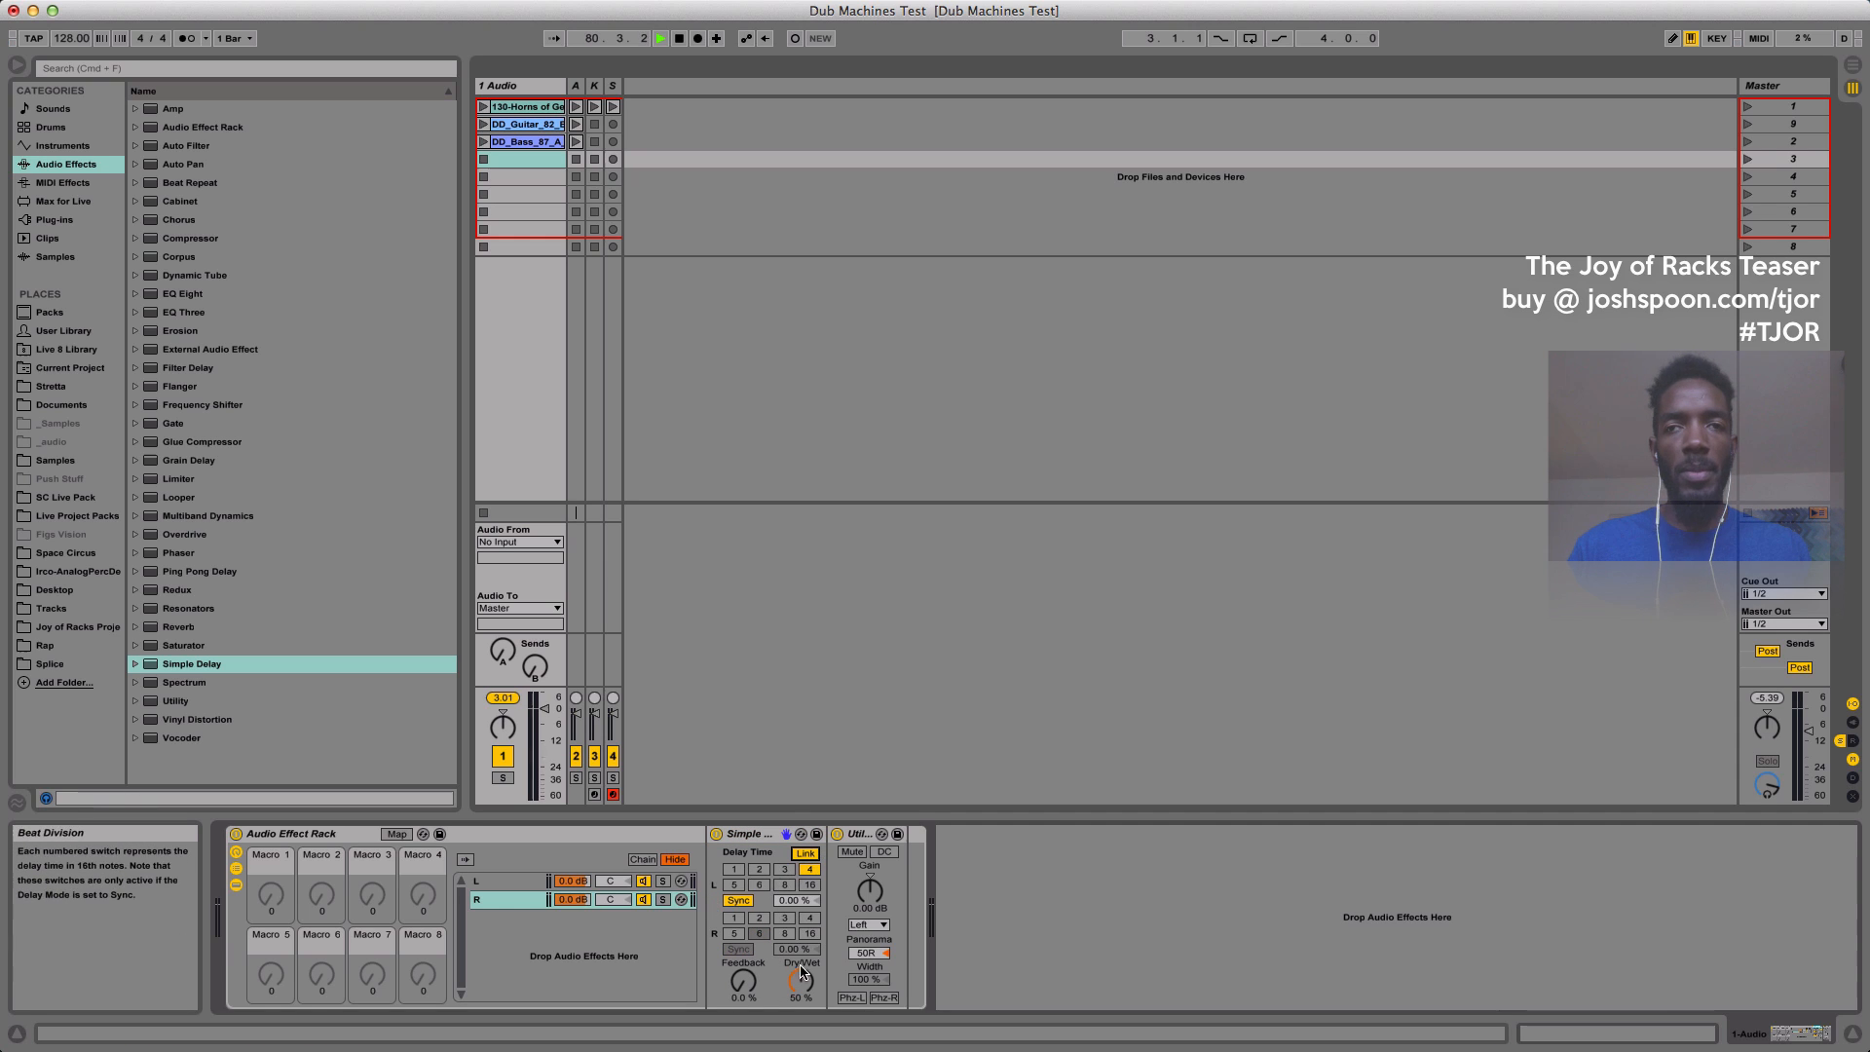
{"action": "left_click_drag", "start_coordinate": [801, 971], "coordinate": [801, 926]}
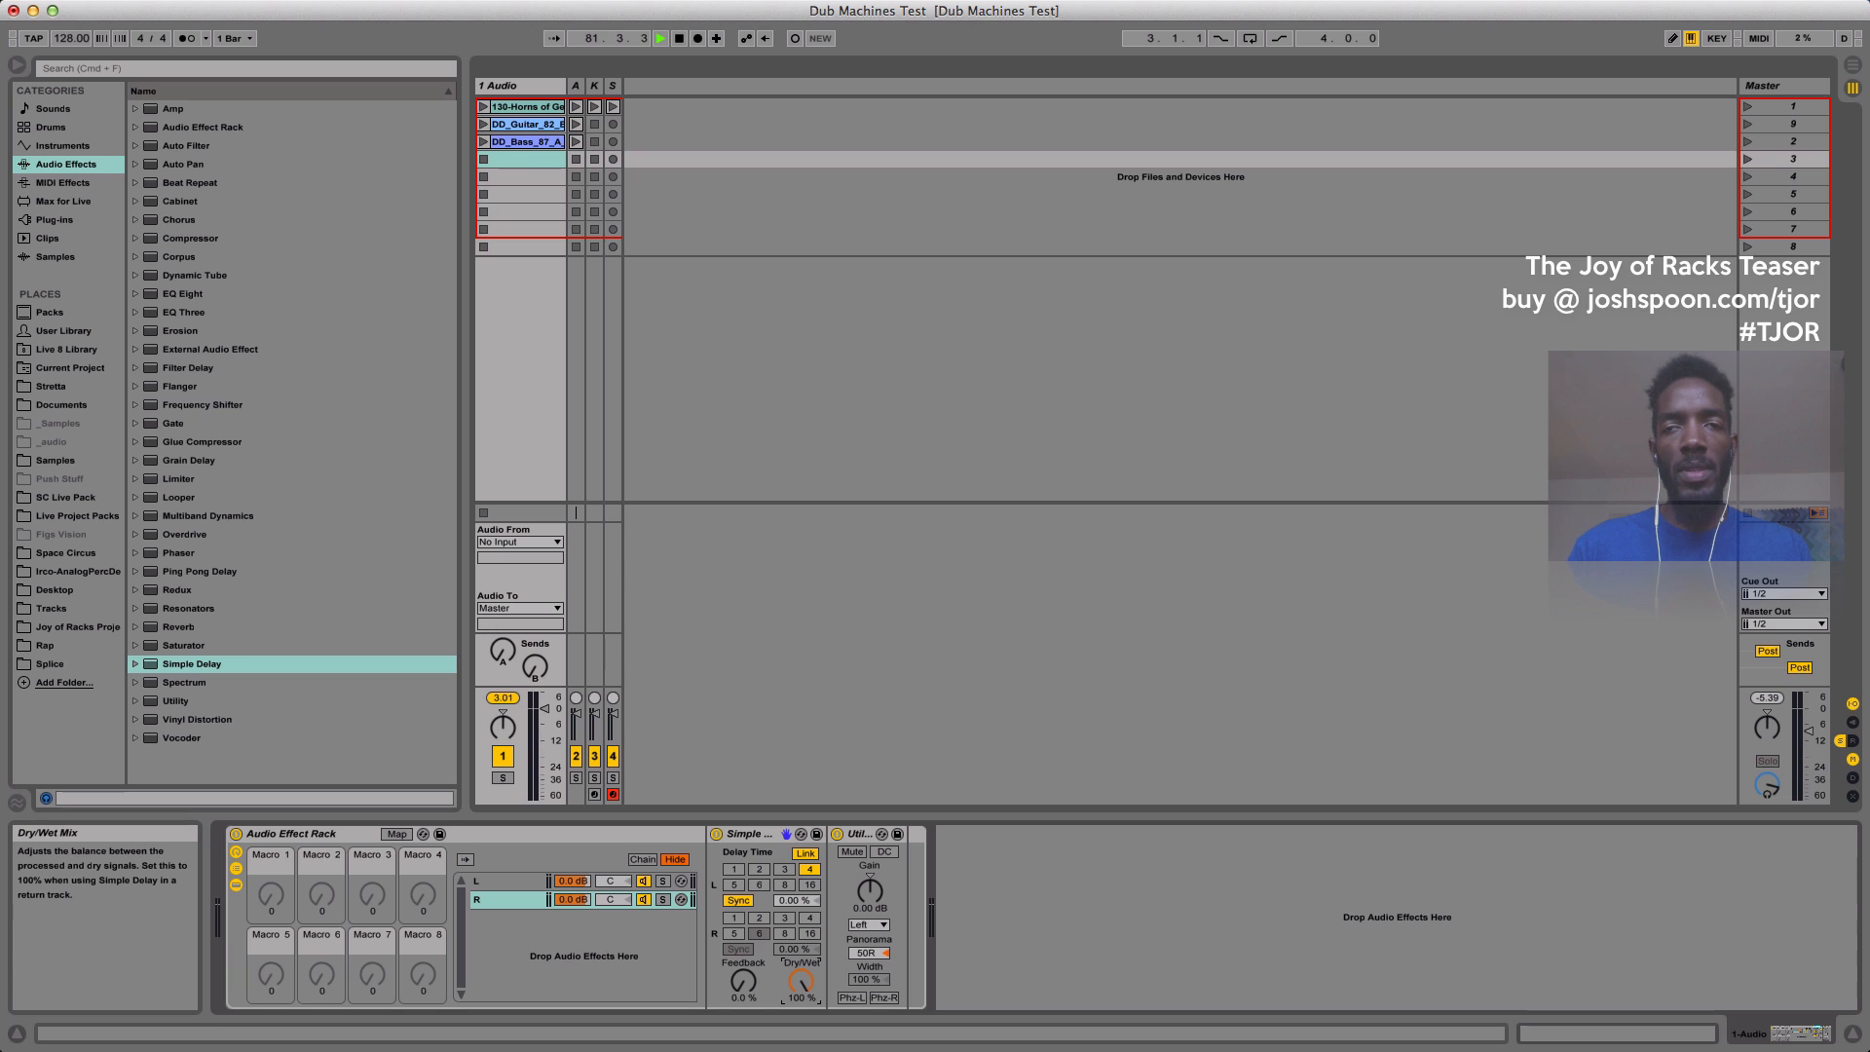
Switch the Simple Delay's left channel from Sync to Time mode and set its delay to 30 ms.
{"action": "left_click", "coordinate": [740, 901]}
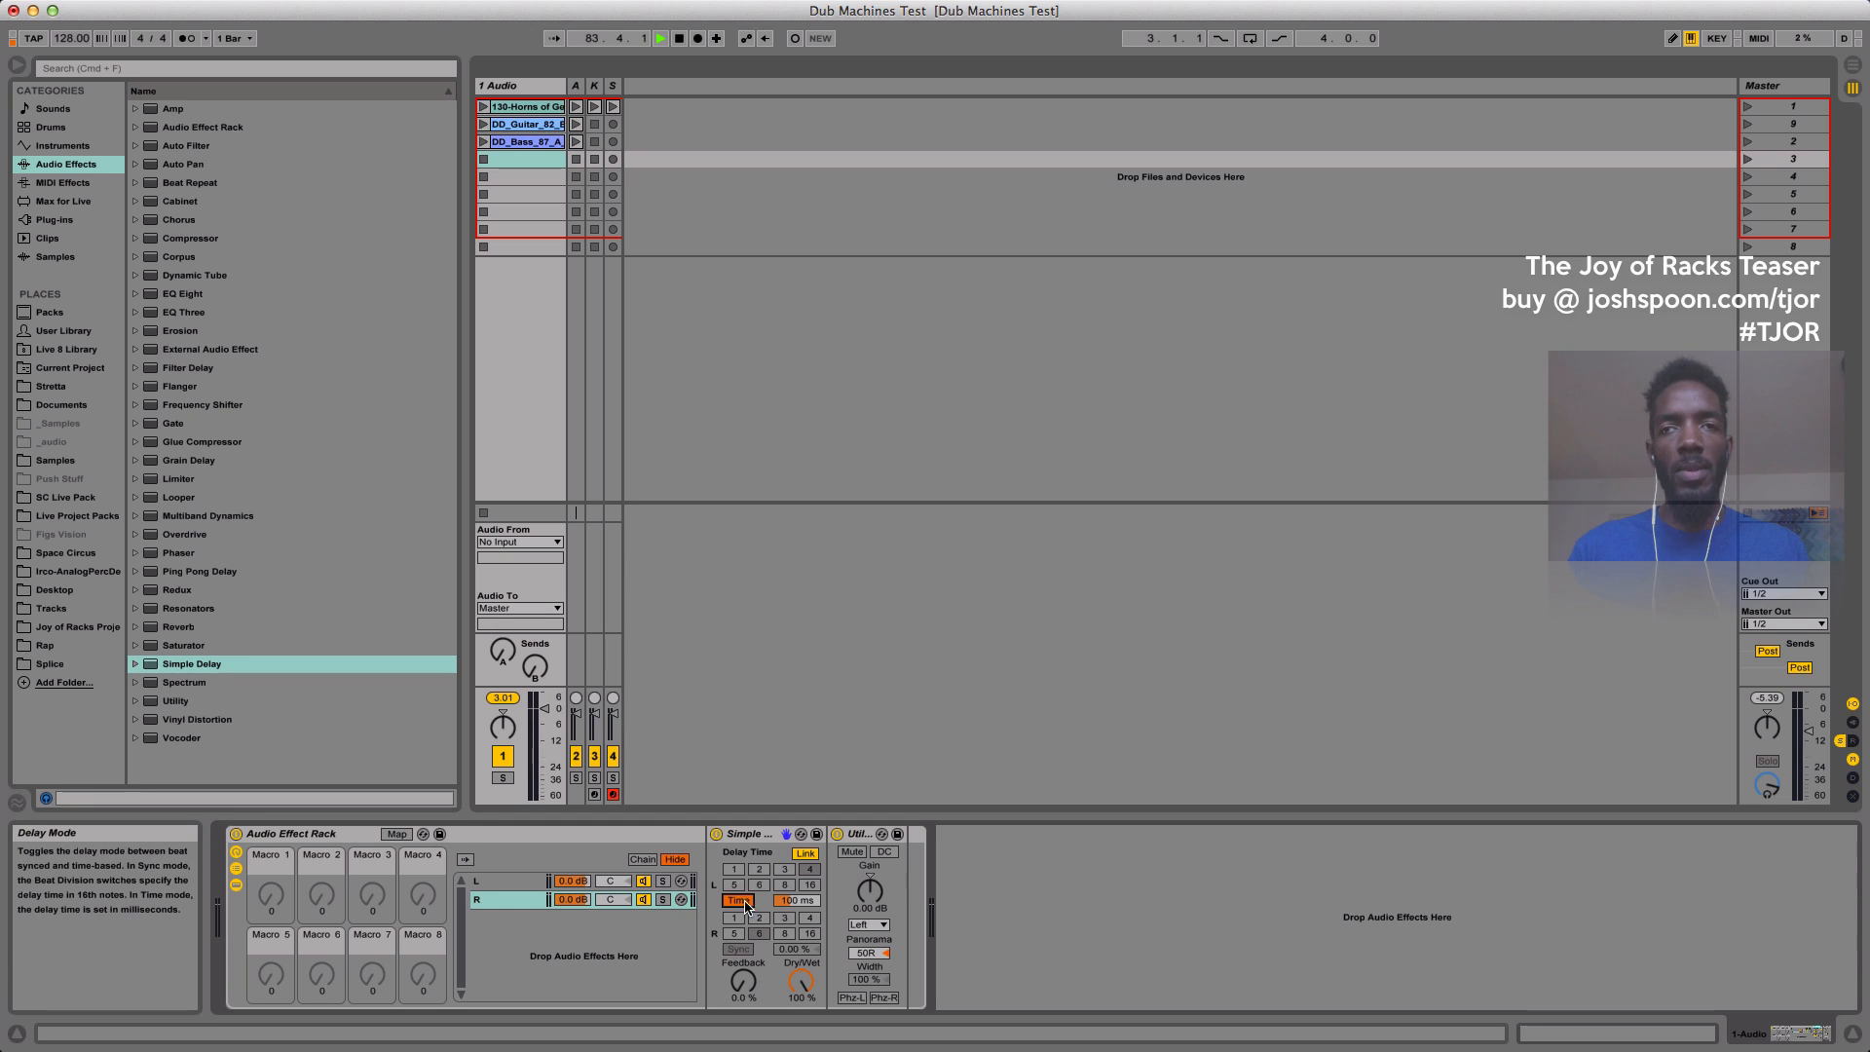
{"action": "left_click", "coordinate": [798, 908]}
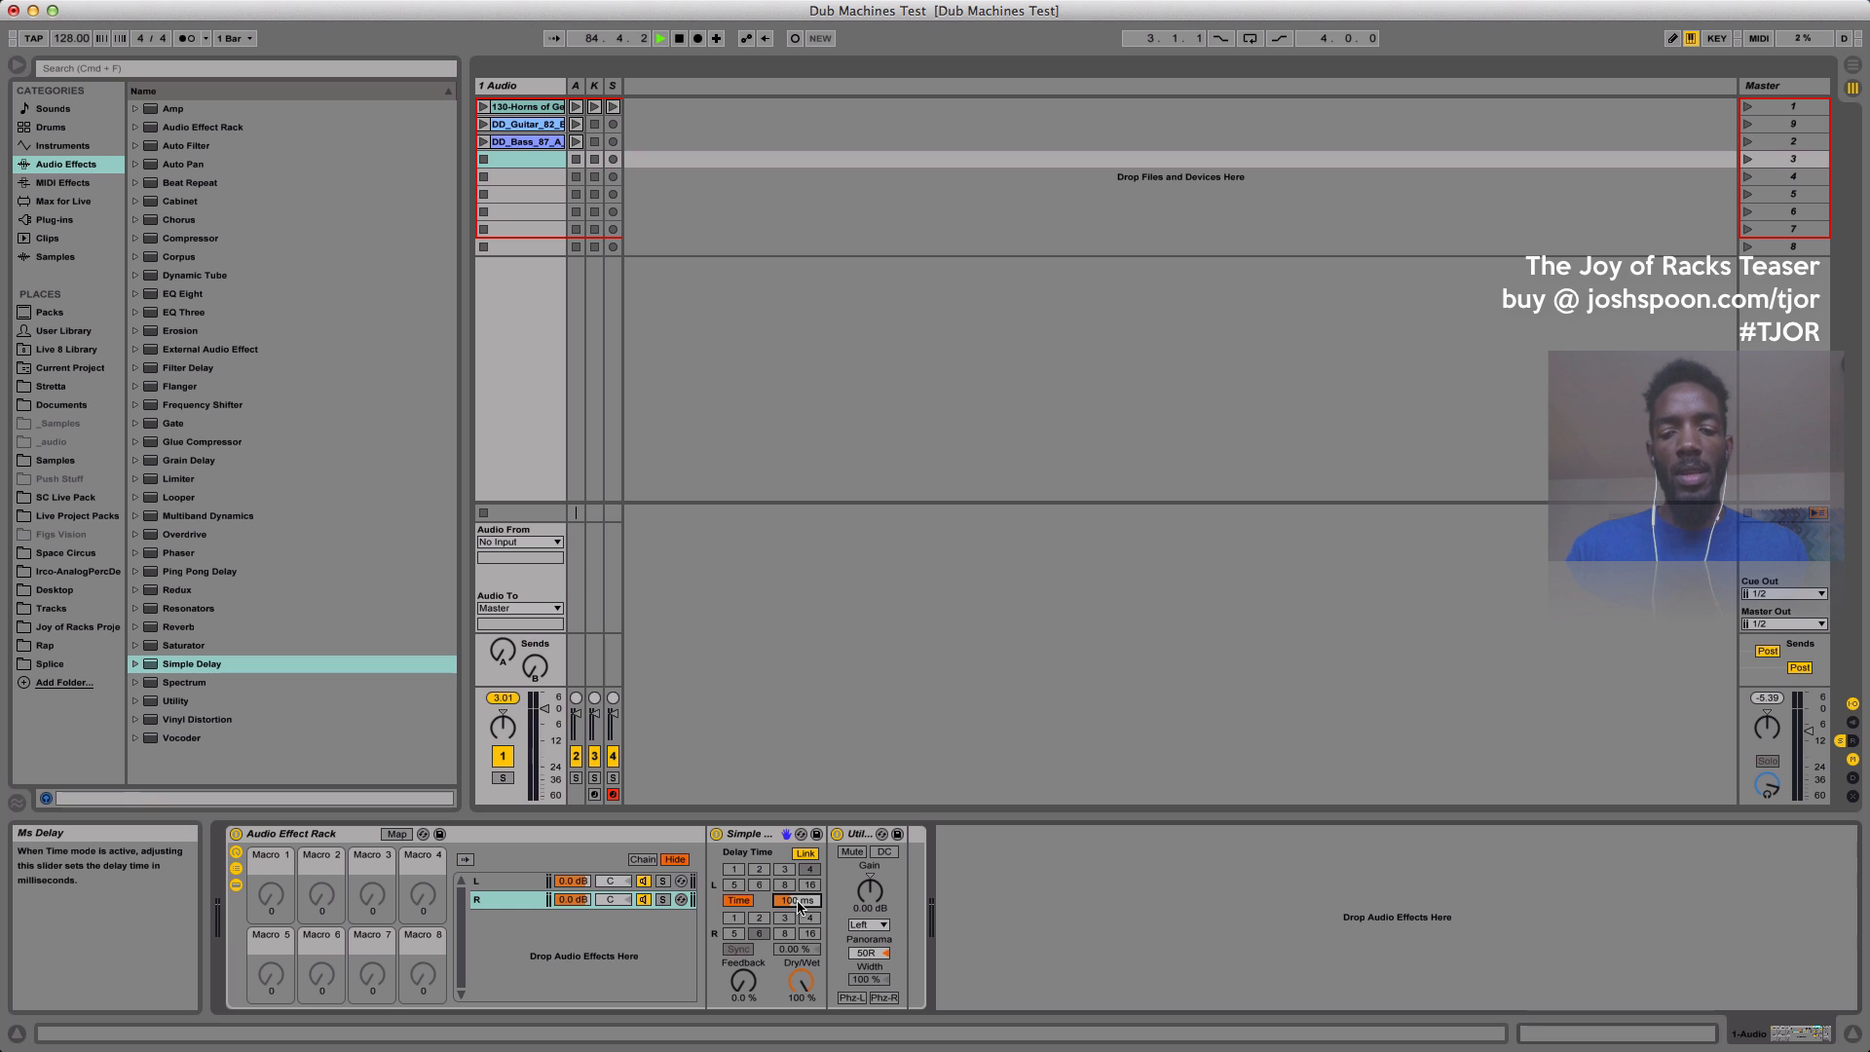
{"action": "type", "text": "30"}
{"action": "key", "text": "Return"}
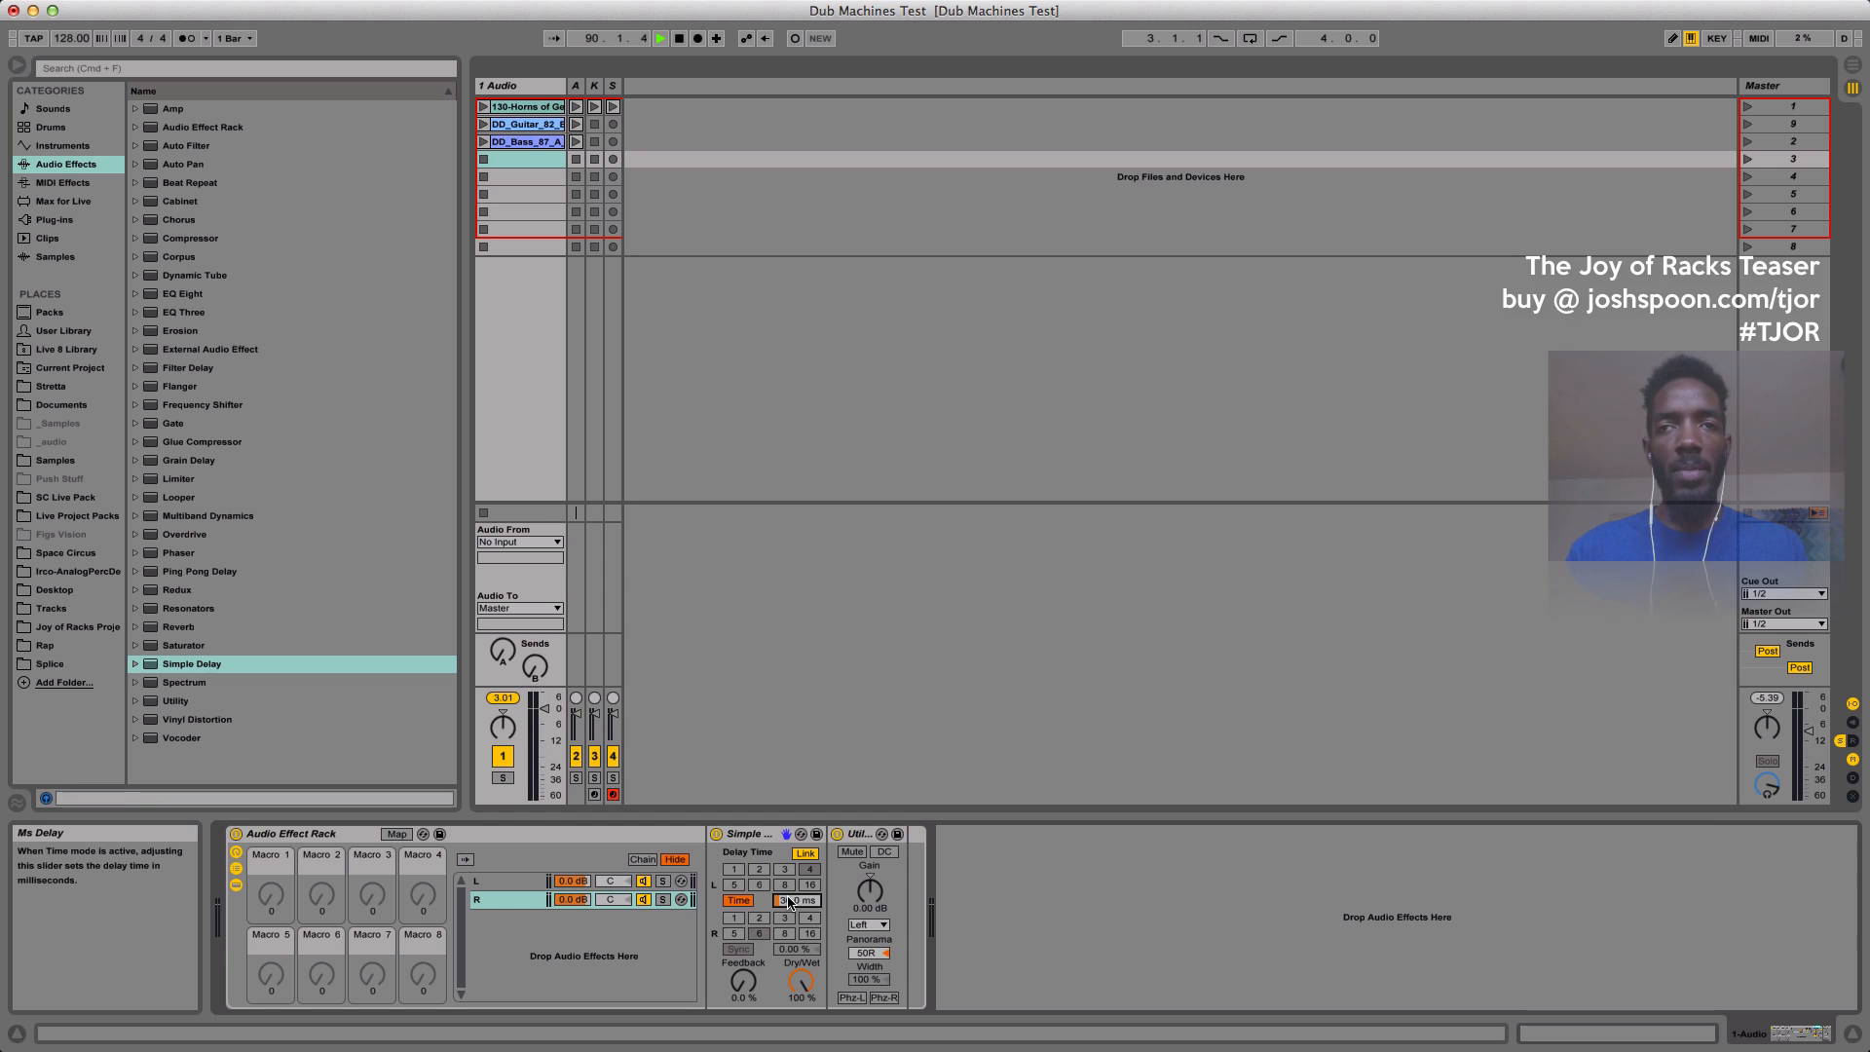
Map the Simple Delay's delay time to Macro 1 and turn that macro to about 41 ms.
{"action": "right_click", "coordinate": [788, 903]}
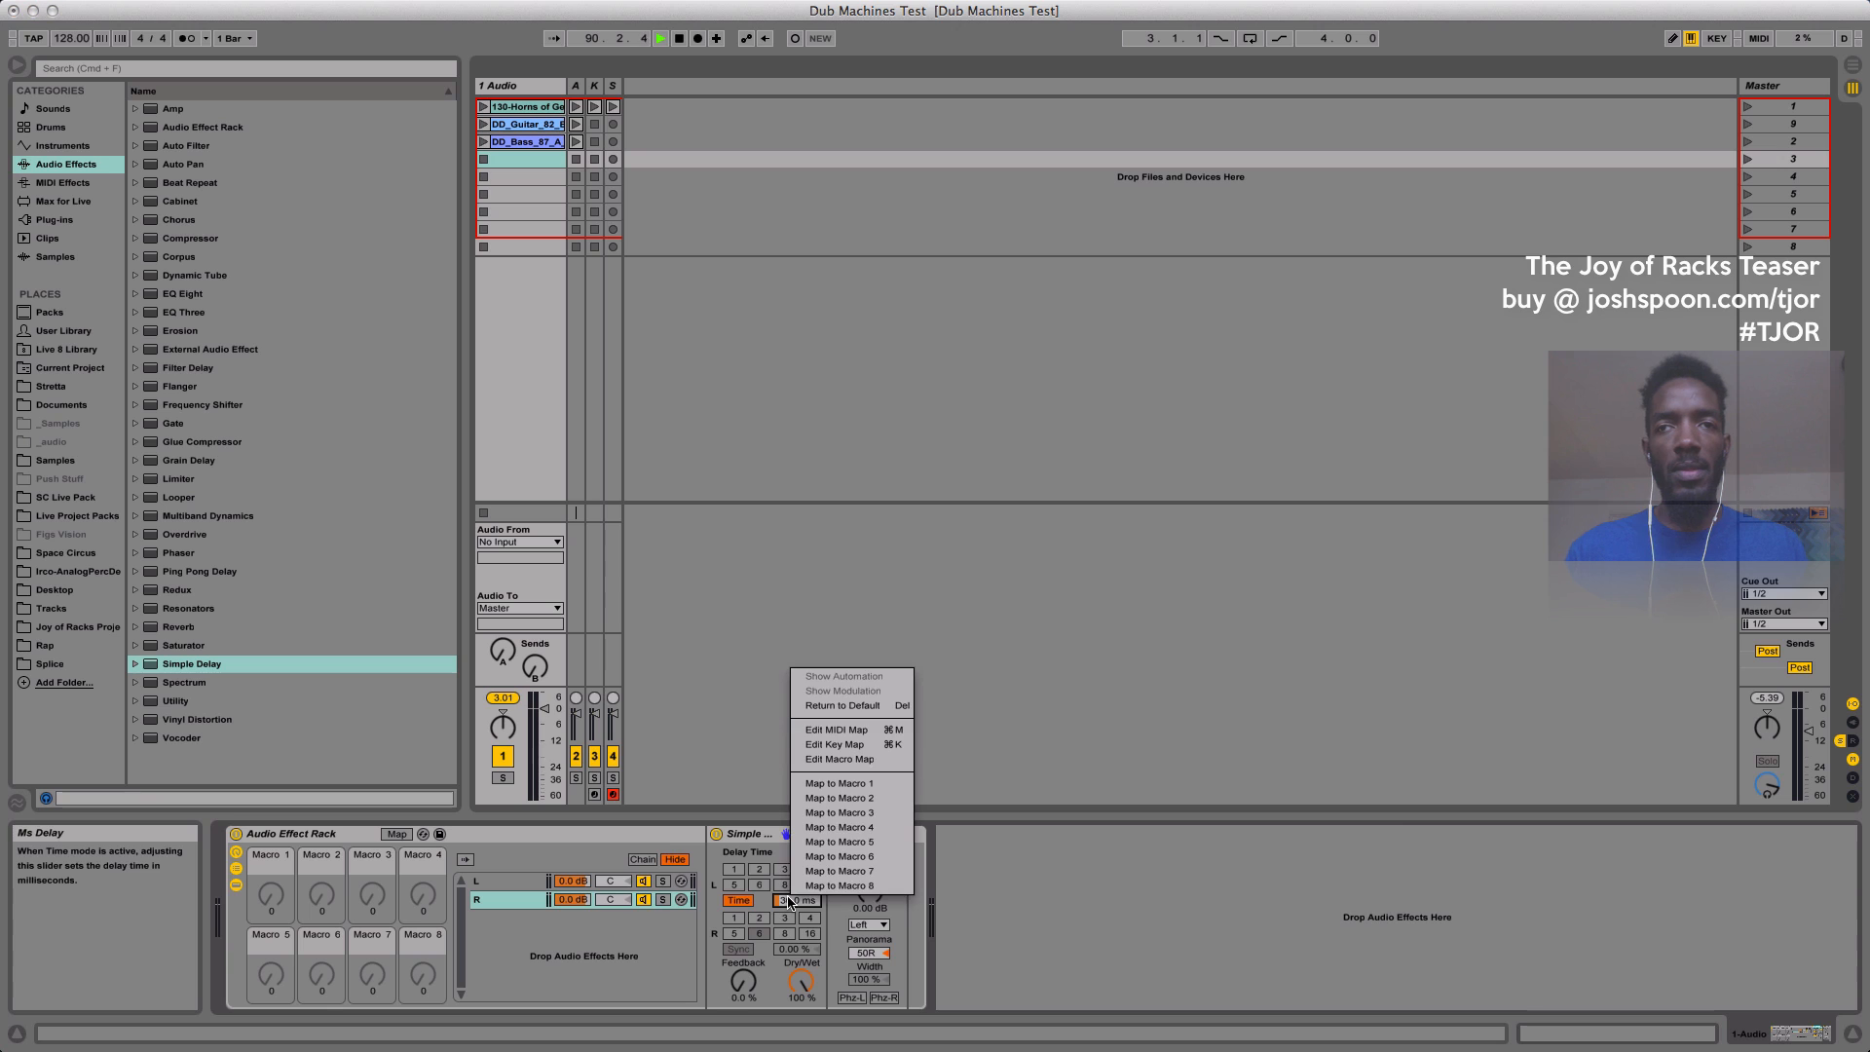
{"action": "left_click", "coordinate": [827, 785]}
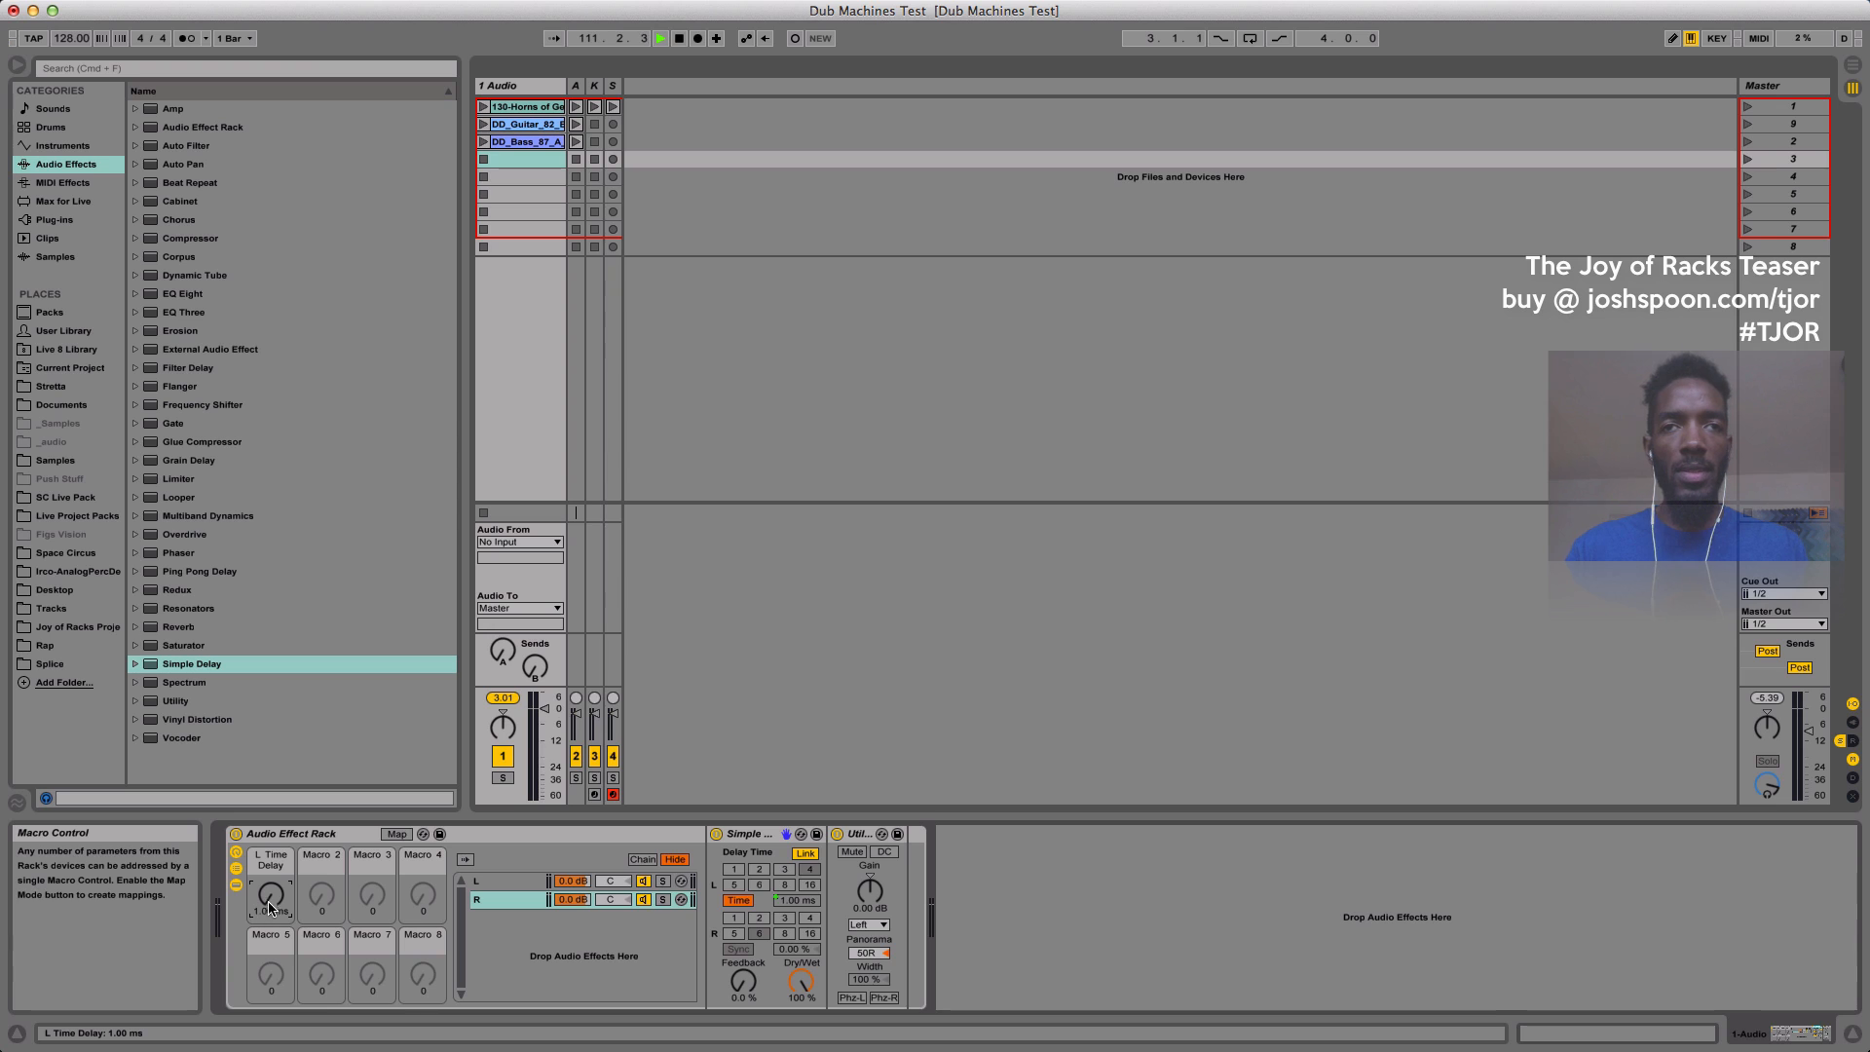
{"action": "left_click_drag", "start_coordinate": [271, 894], "coordinate": [278, 906]}
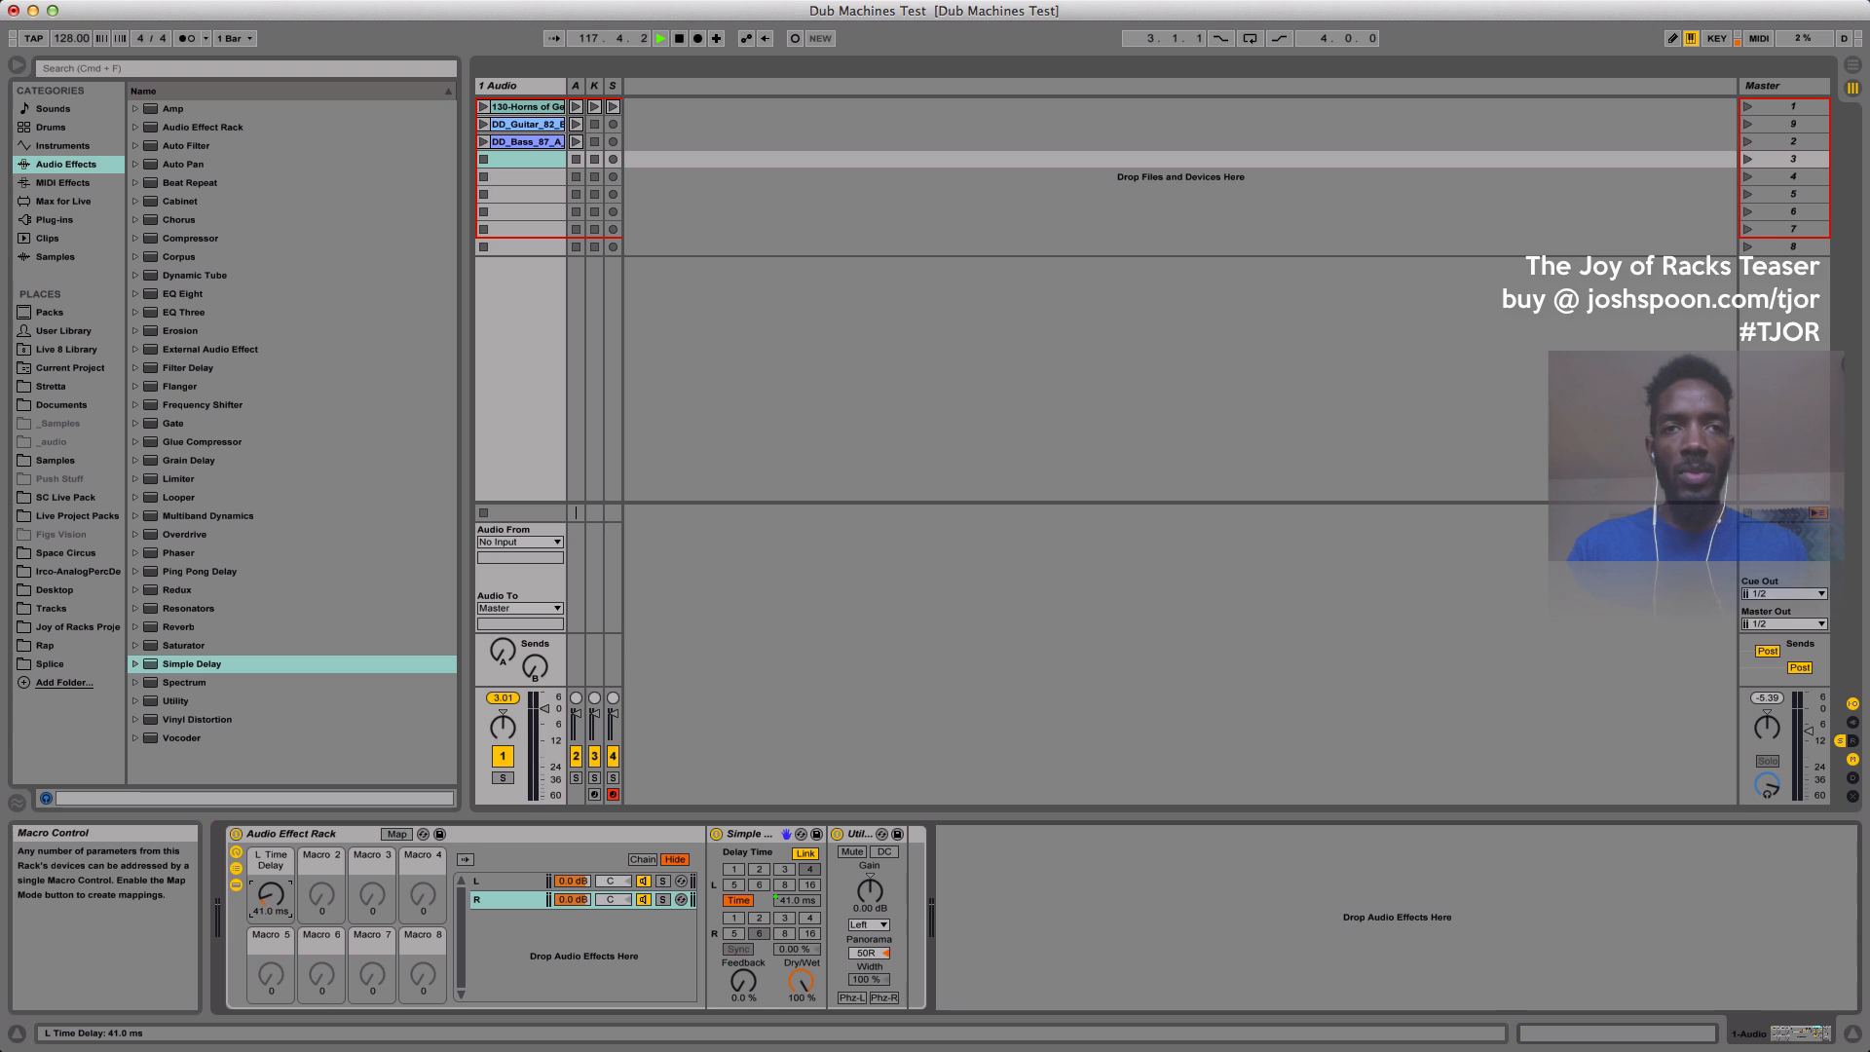
Limit the L Time Delay macro mapping to a maximum of 30 ms and turn the macro down to 1 ms.
{"action": "left_click", "coordinate": [396, 835]}
{"action": "left_click", "coordinate": [540, 109]}
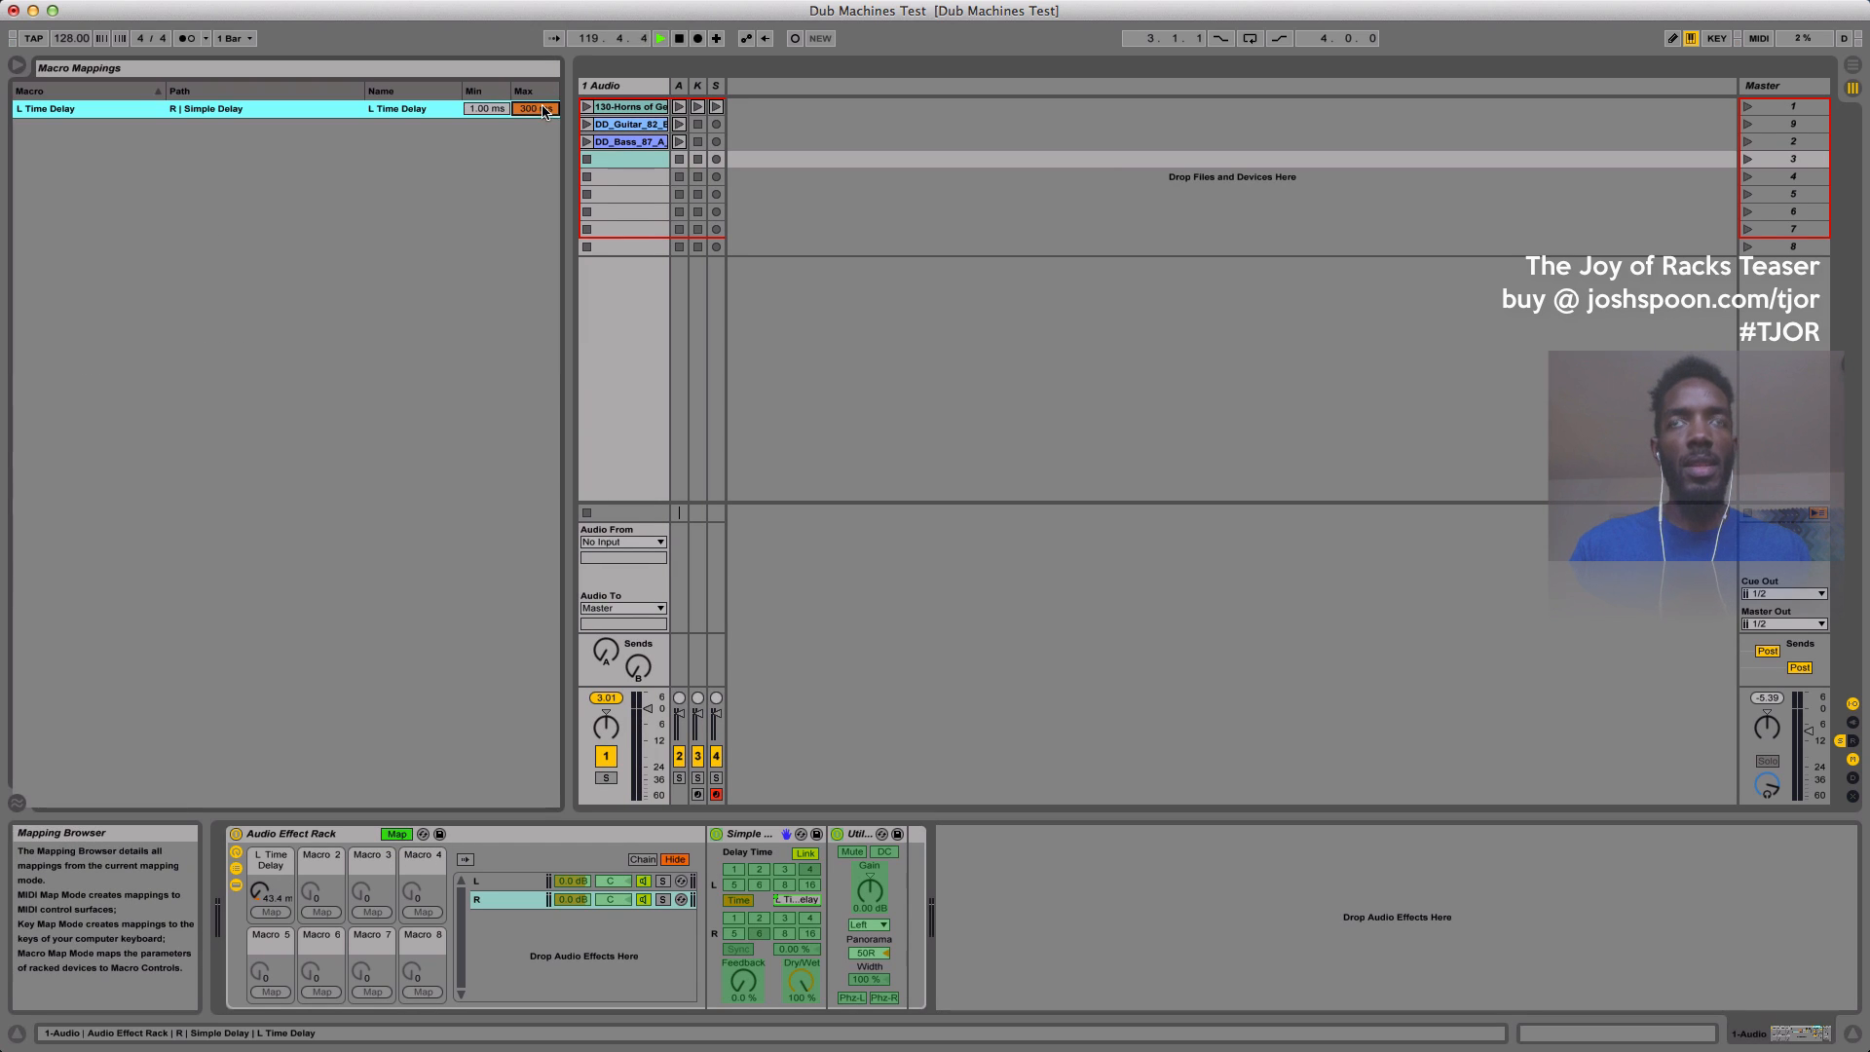
{"action": "type", "text": "30"}
{"action": "key", "text": "Return"}
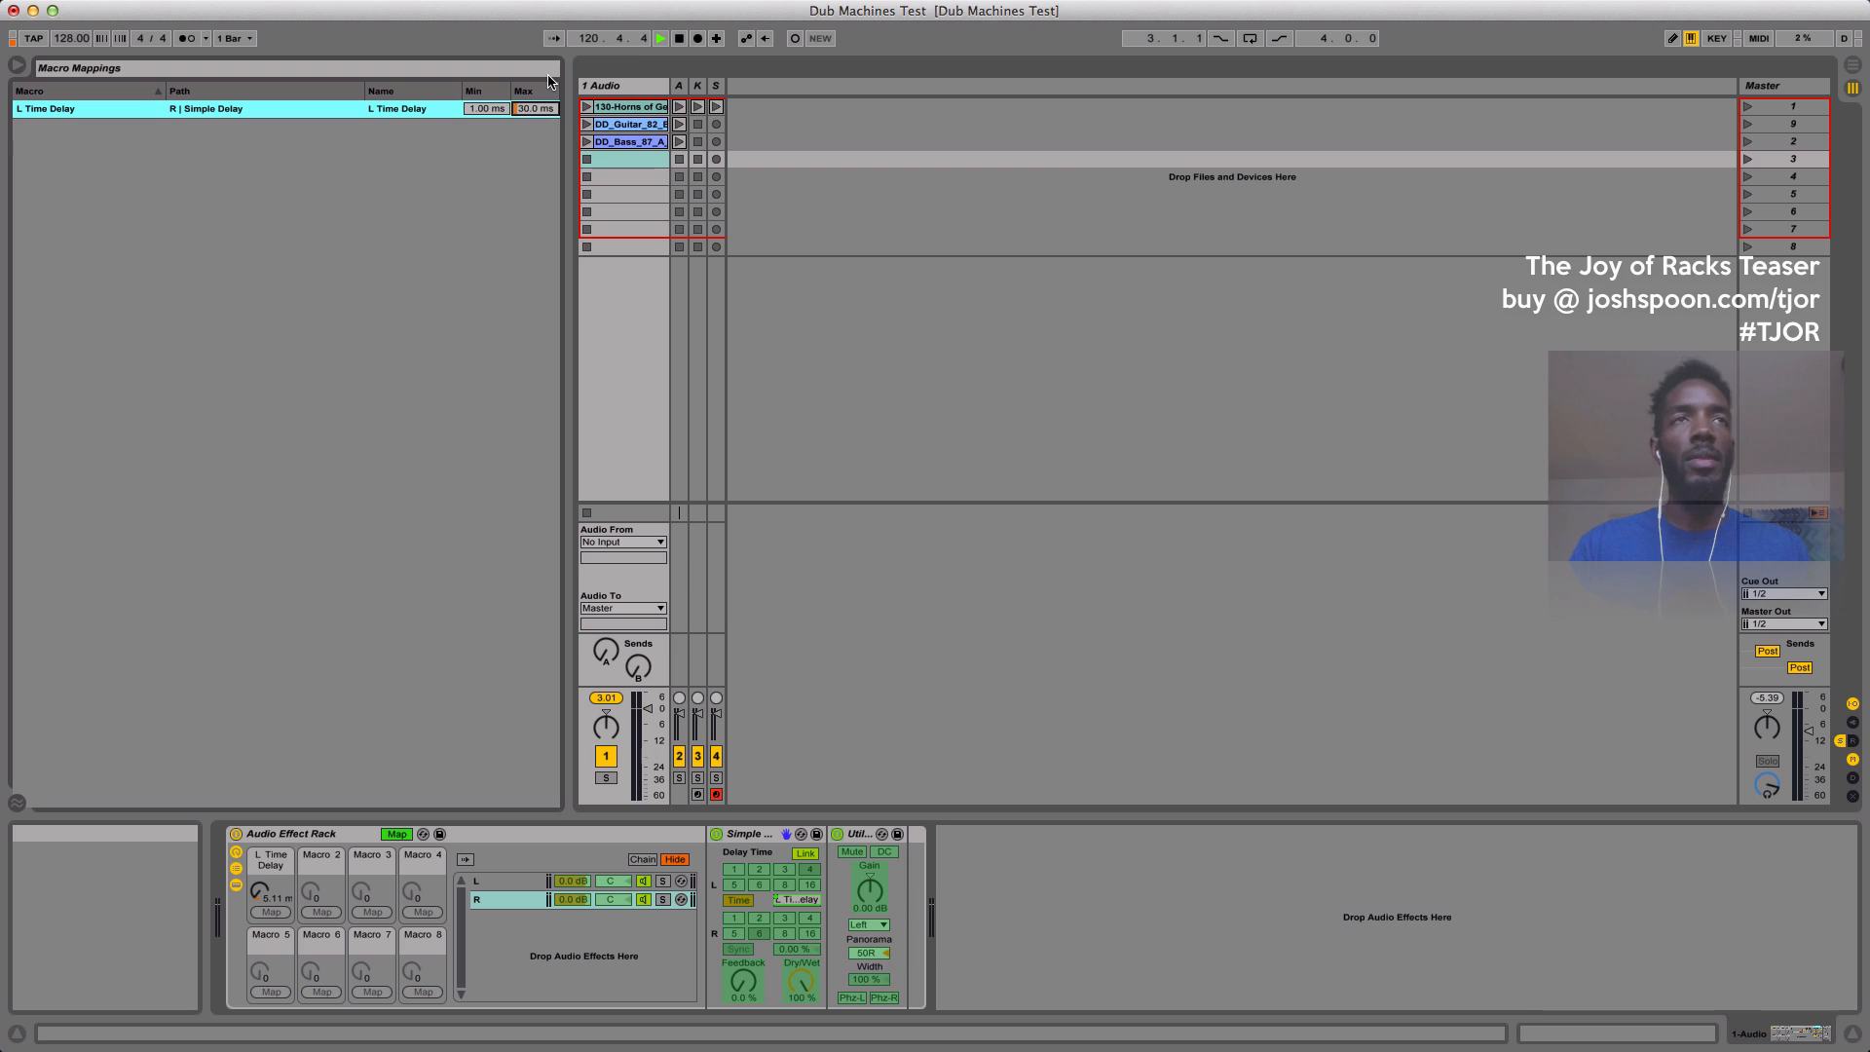
{"action": "key", "text": "Escape"}
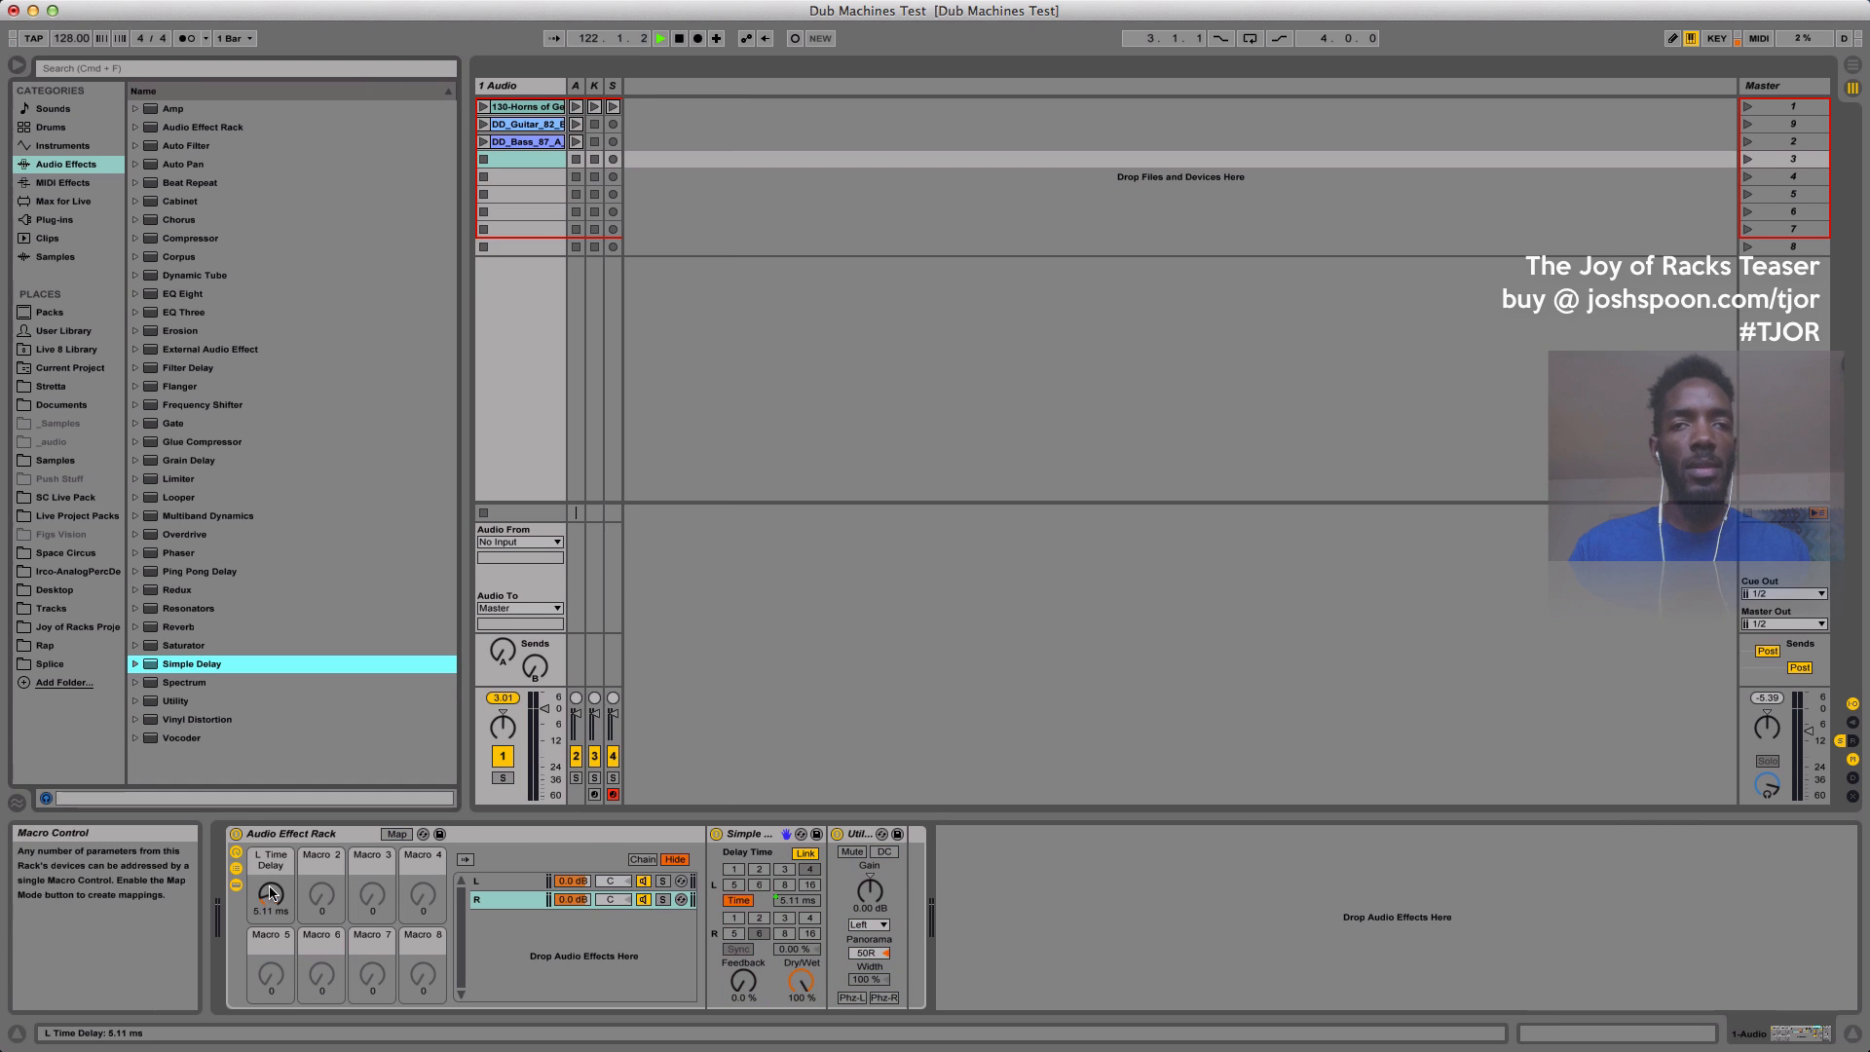
{"action": "left_click_drag", "start_coordinate": [271, 894], "coordinate": [272, 1006]}
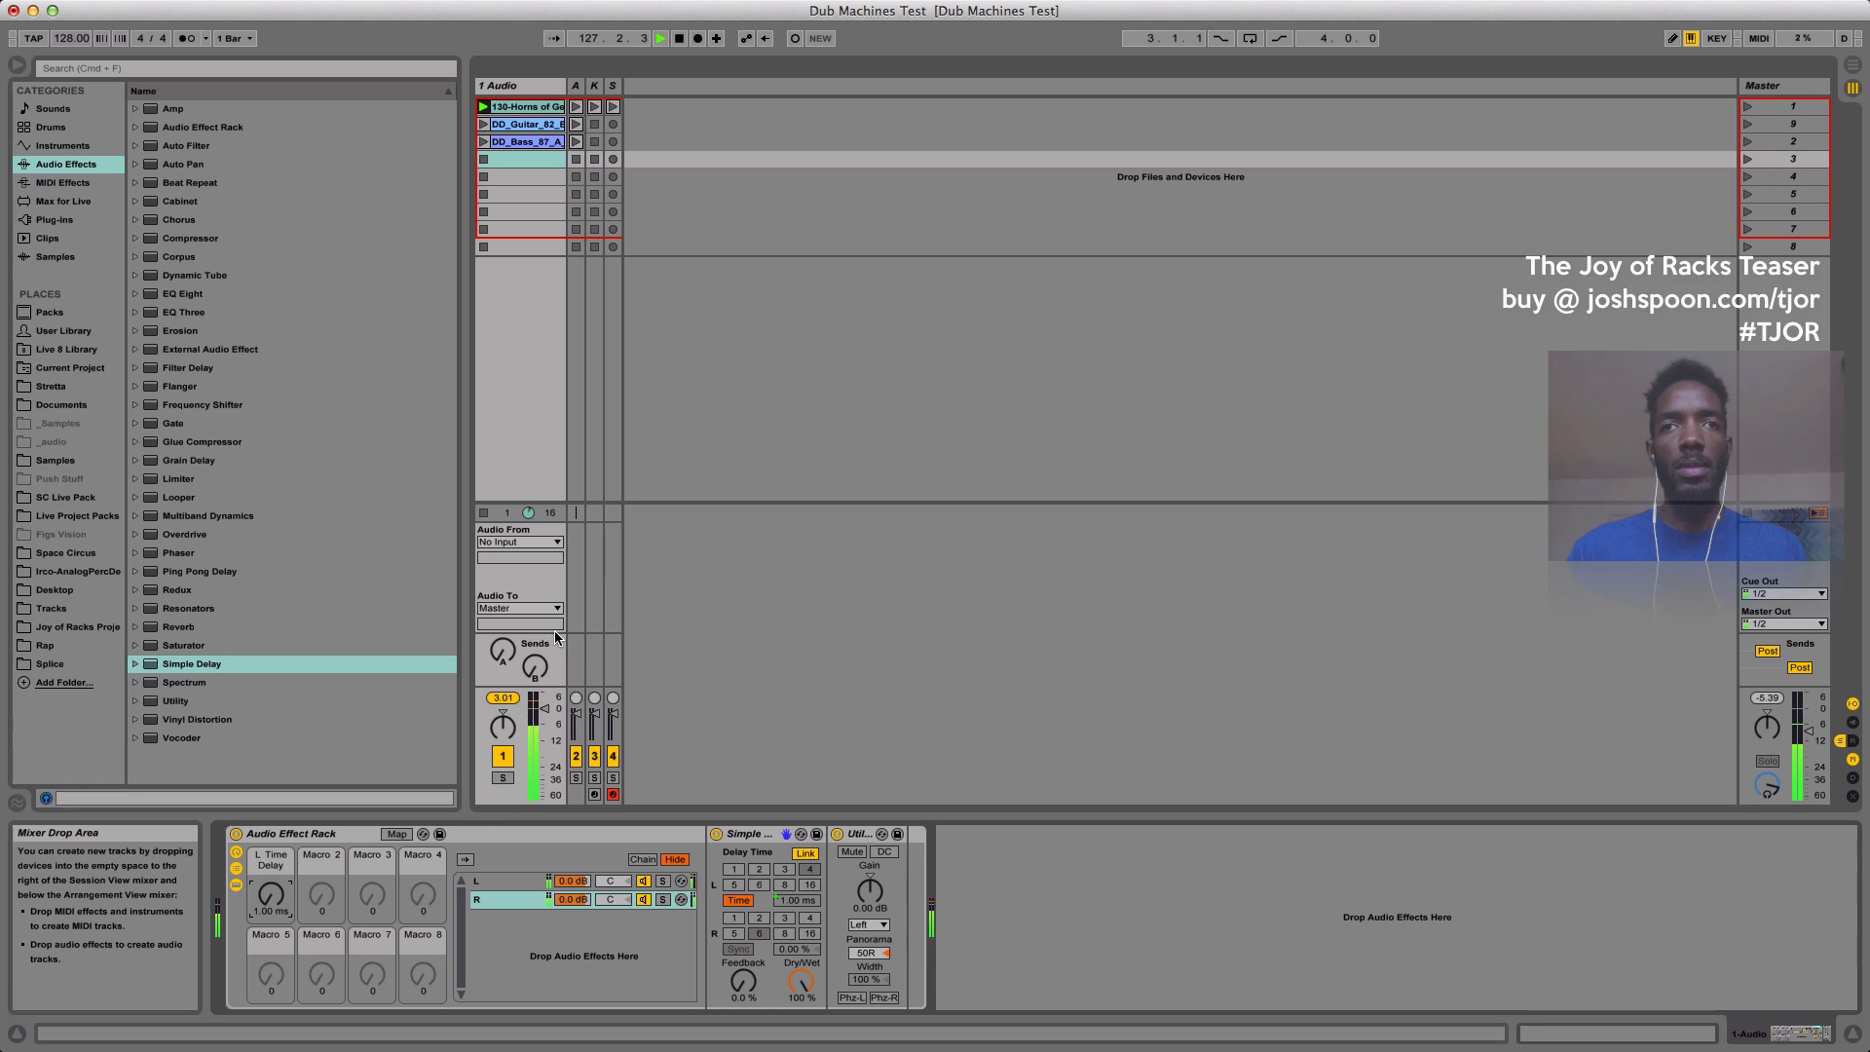
Compare the playing clip with the rack bypassed and active, and raise the L Time Delay macro to about 29 ms.
{"action": "left_click", "coordinate": [236, 834]}
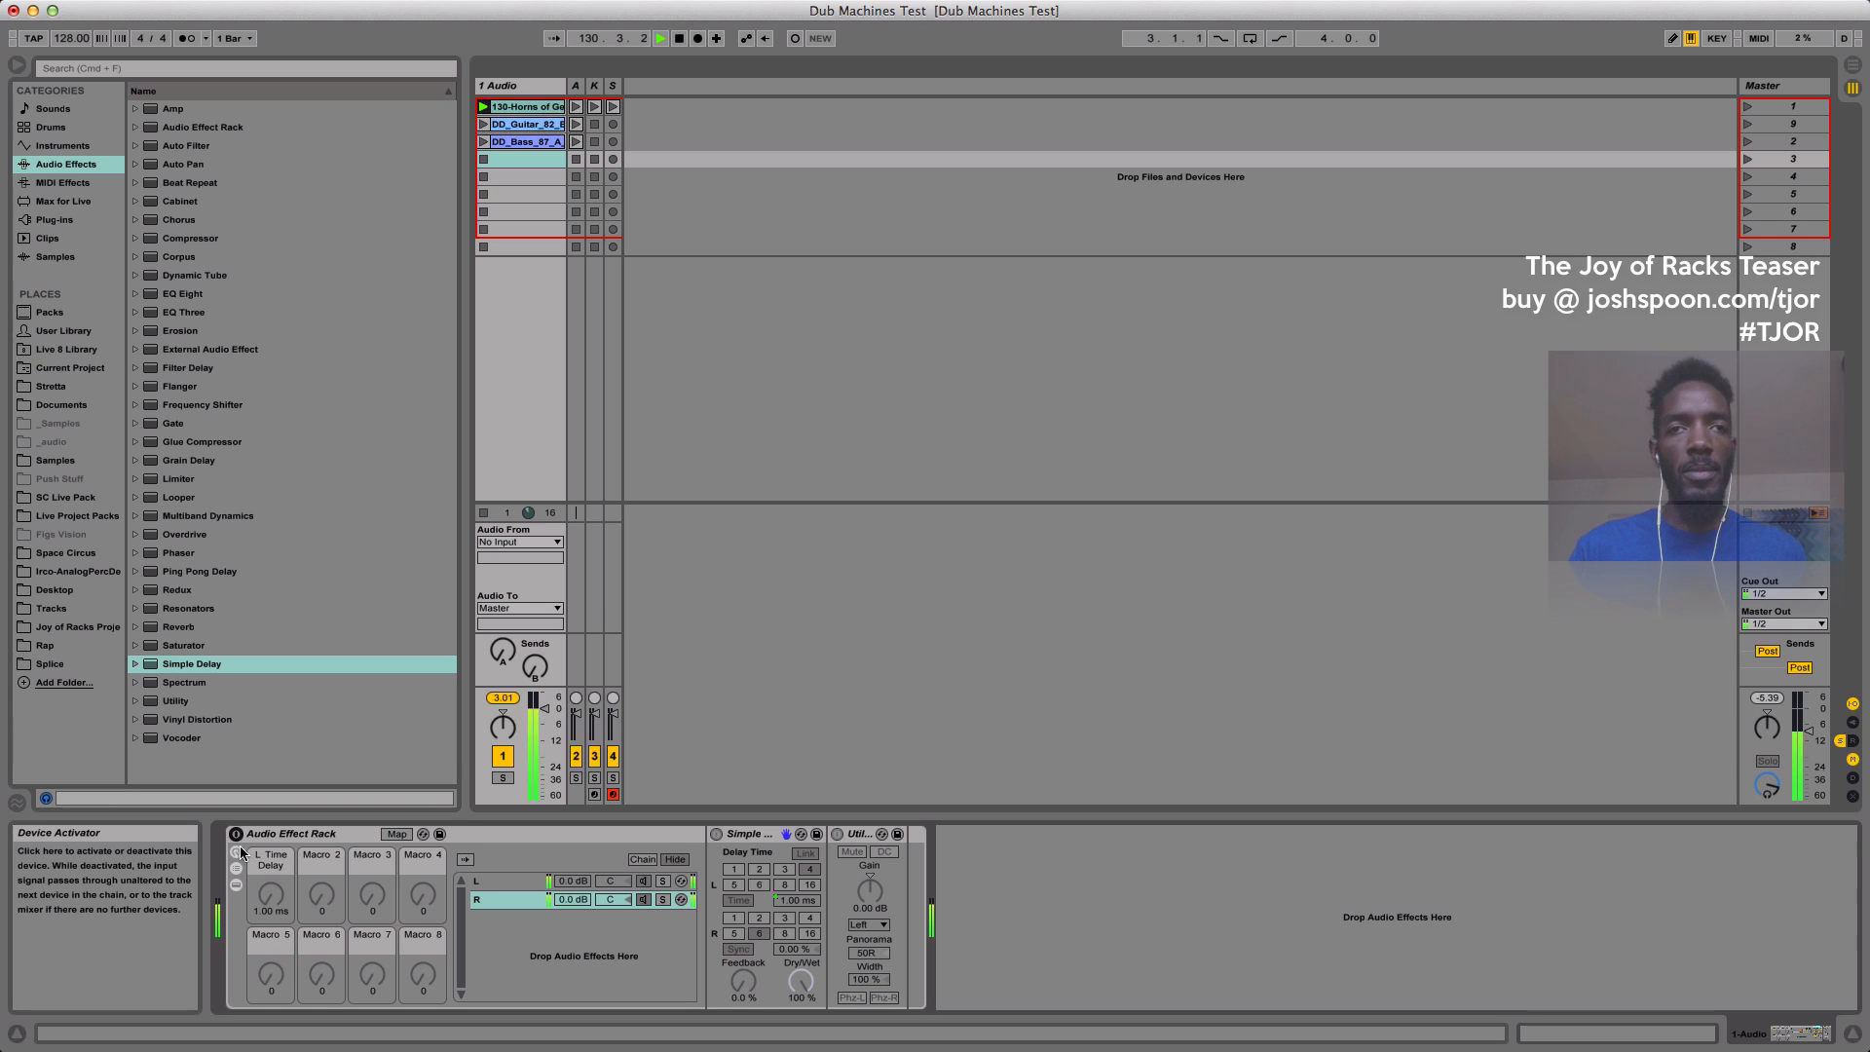
{"action": "left_click", "coordinate": [267, 893]}
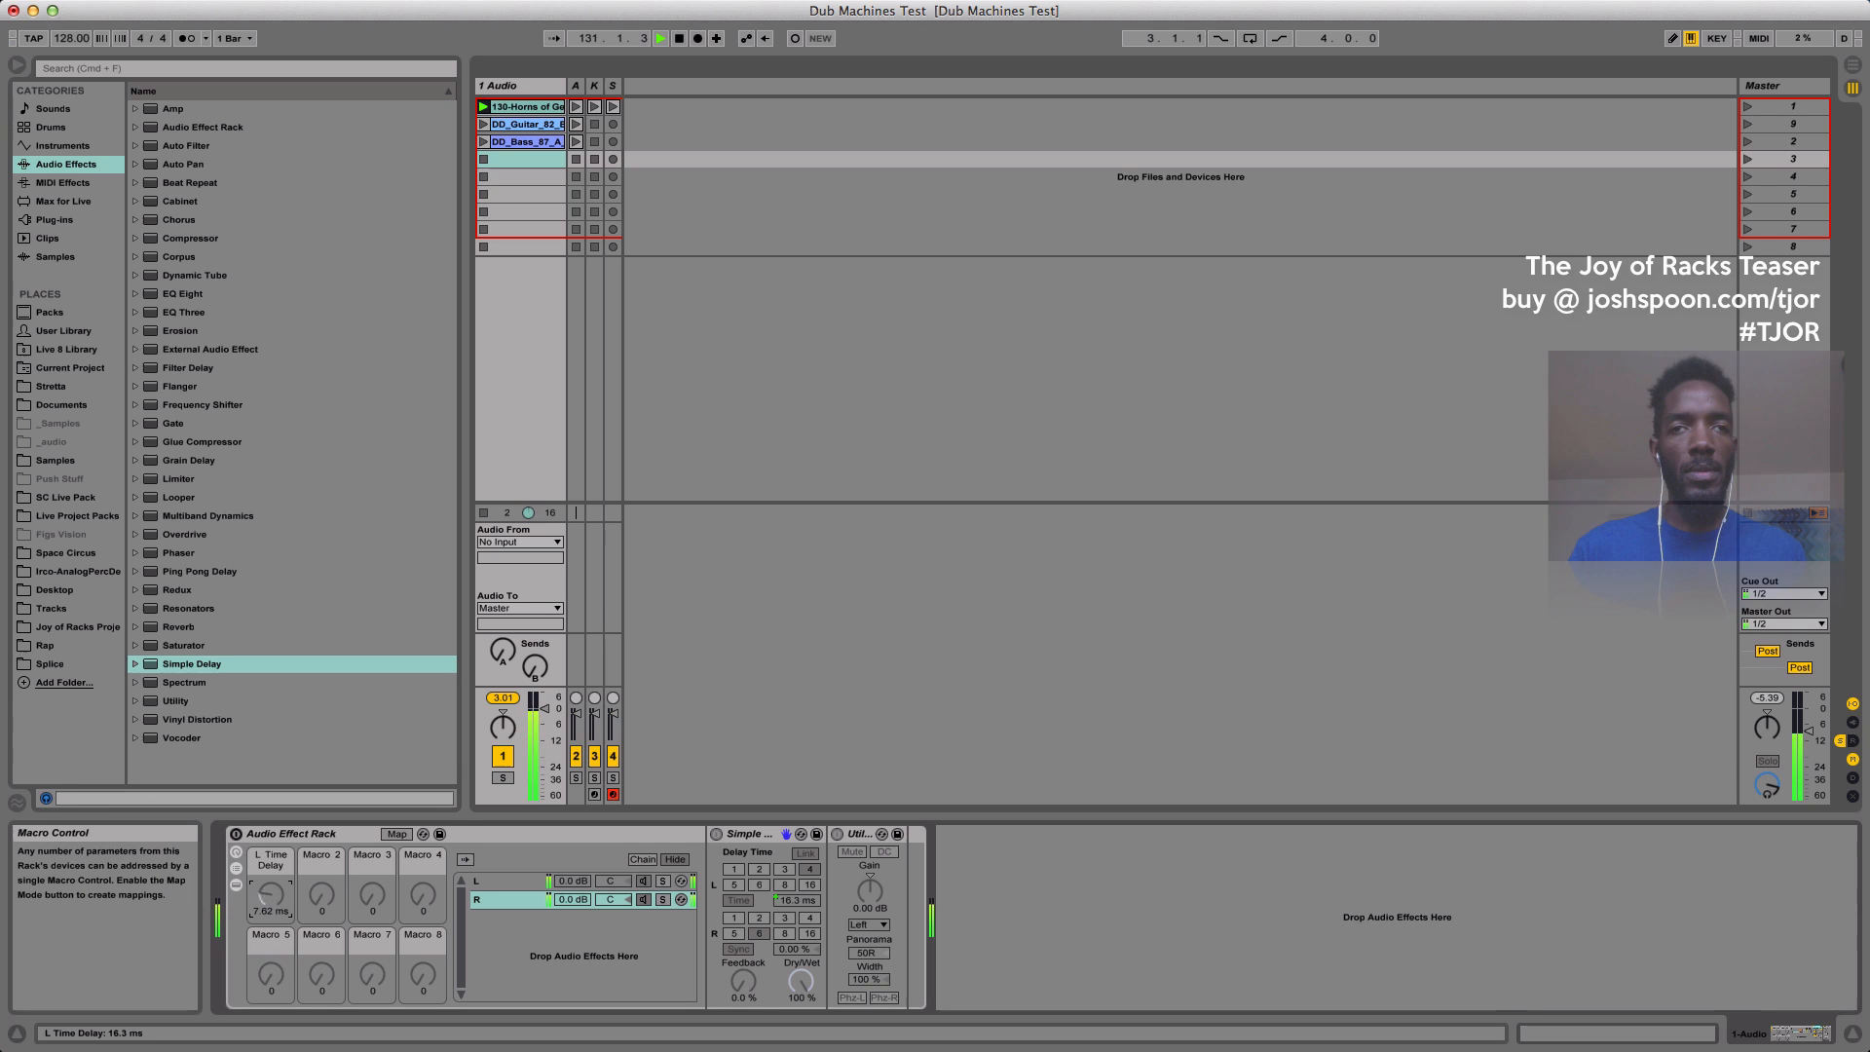
{"action": "left_click", "coordinate": [235, 836]}
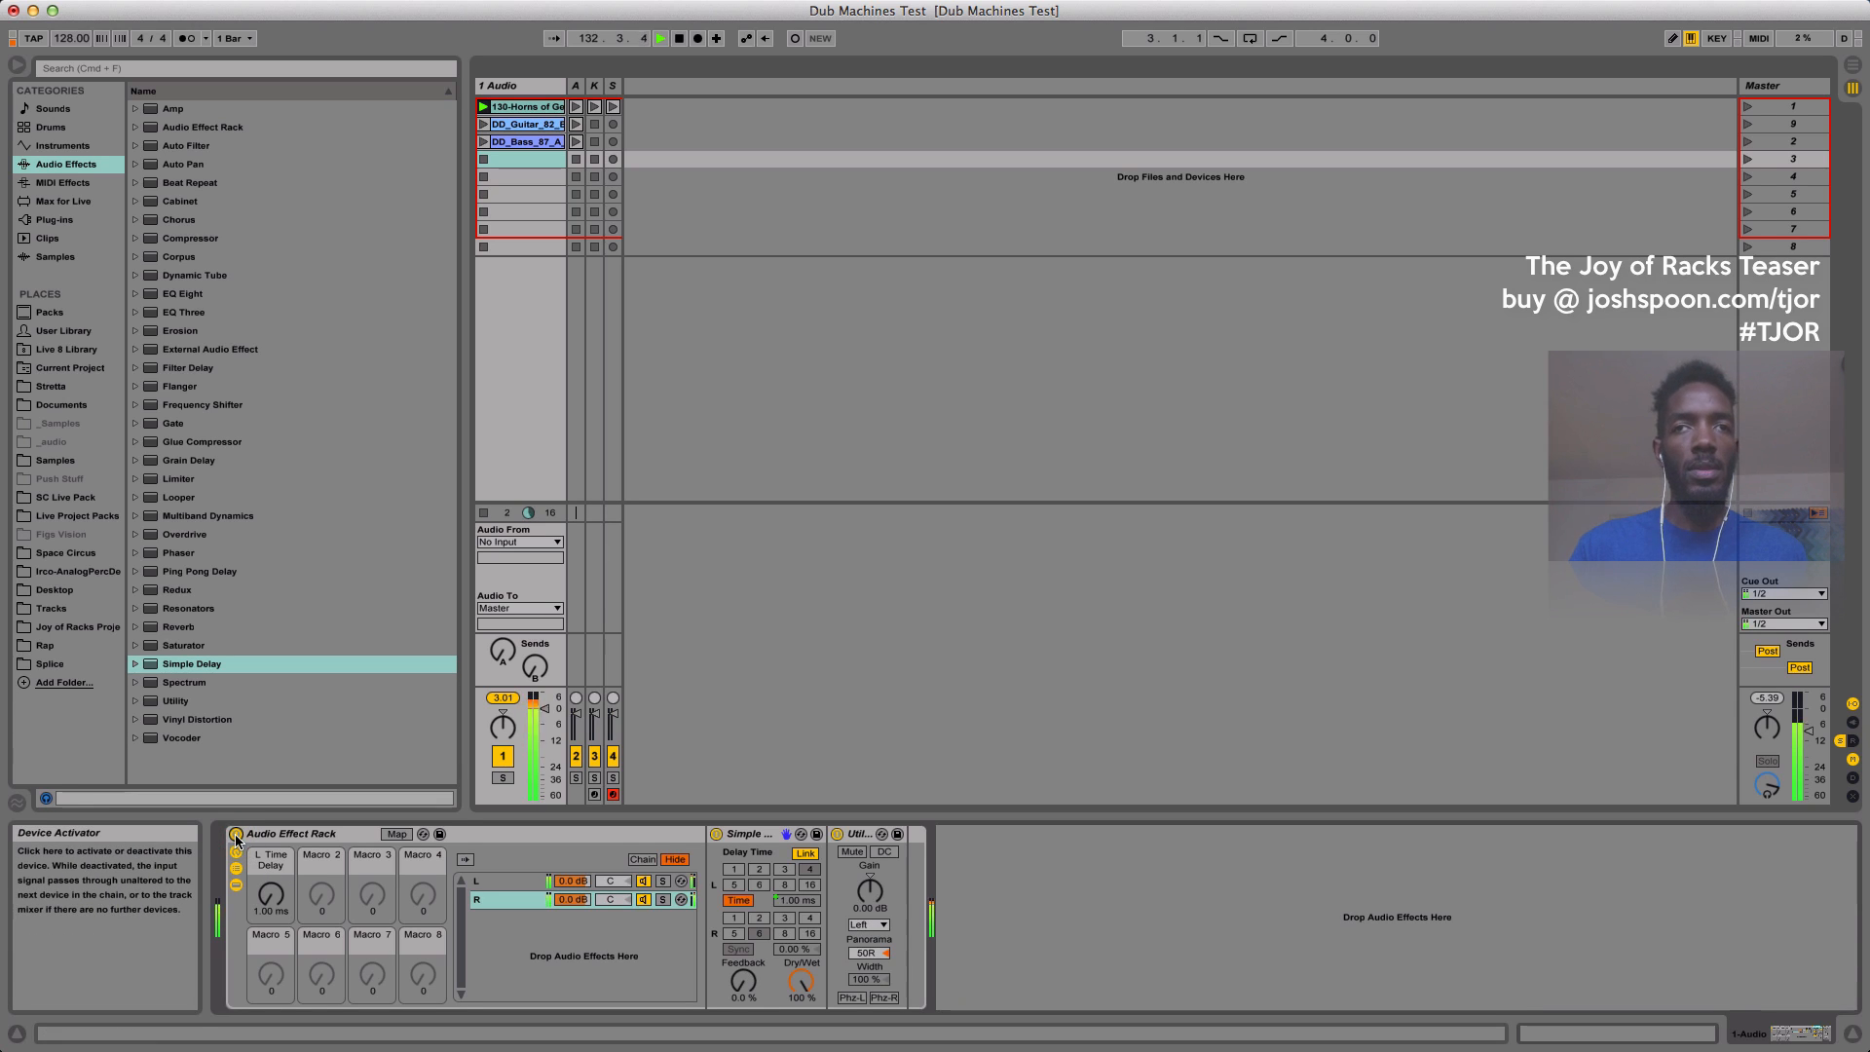
{"action": "left_click", "coordinate": [272, 896]}
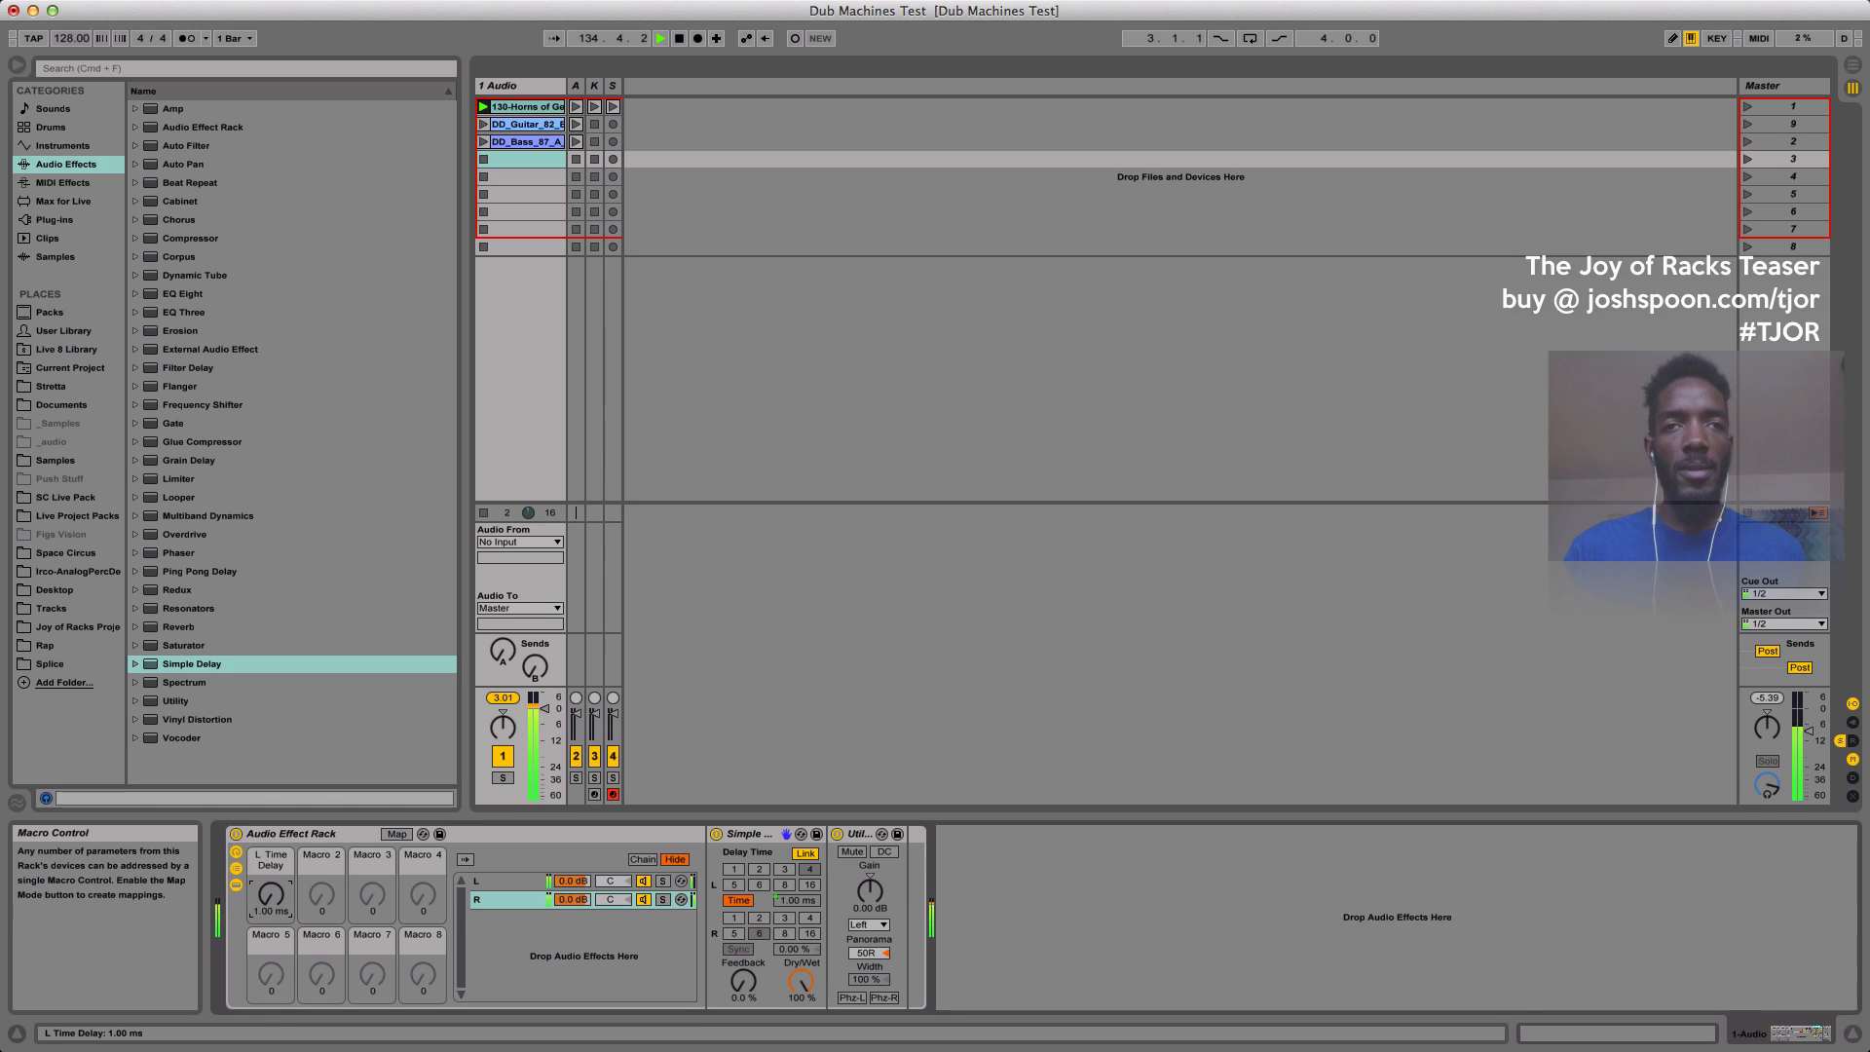
{"action": "left_click_drag", "start_coordinate": [272, 896], "coordinate": [274, 901]}
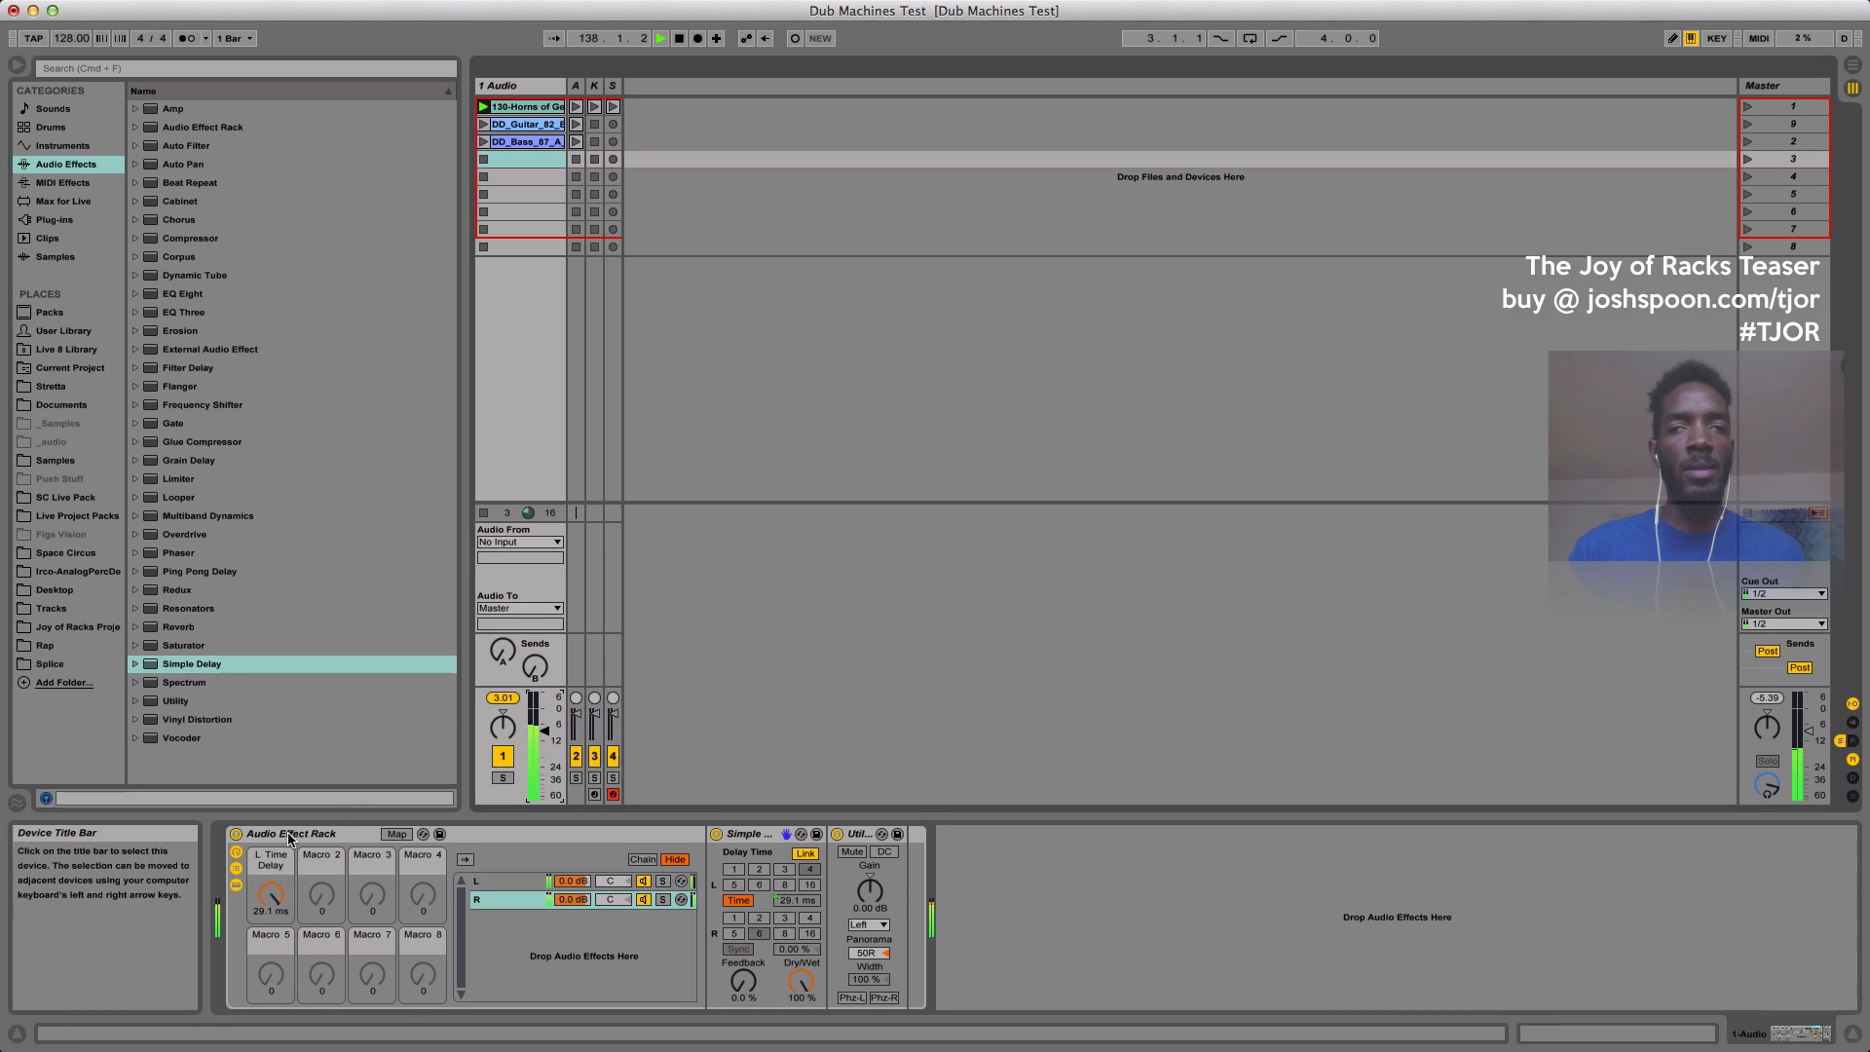
Restart playback and toggle the rack off and on to compare the dry and widened sound.
{"action": "key", "text": "space"}
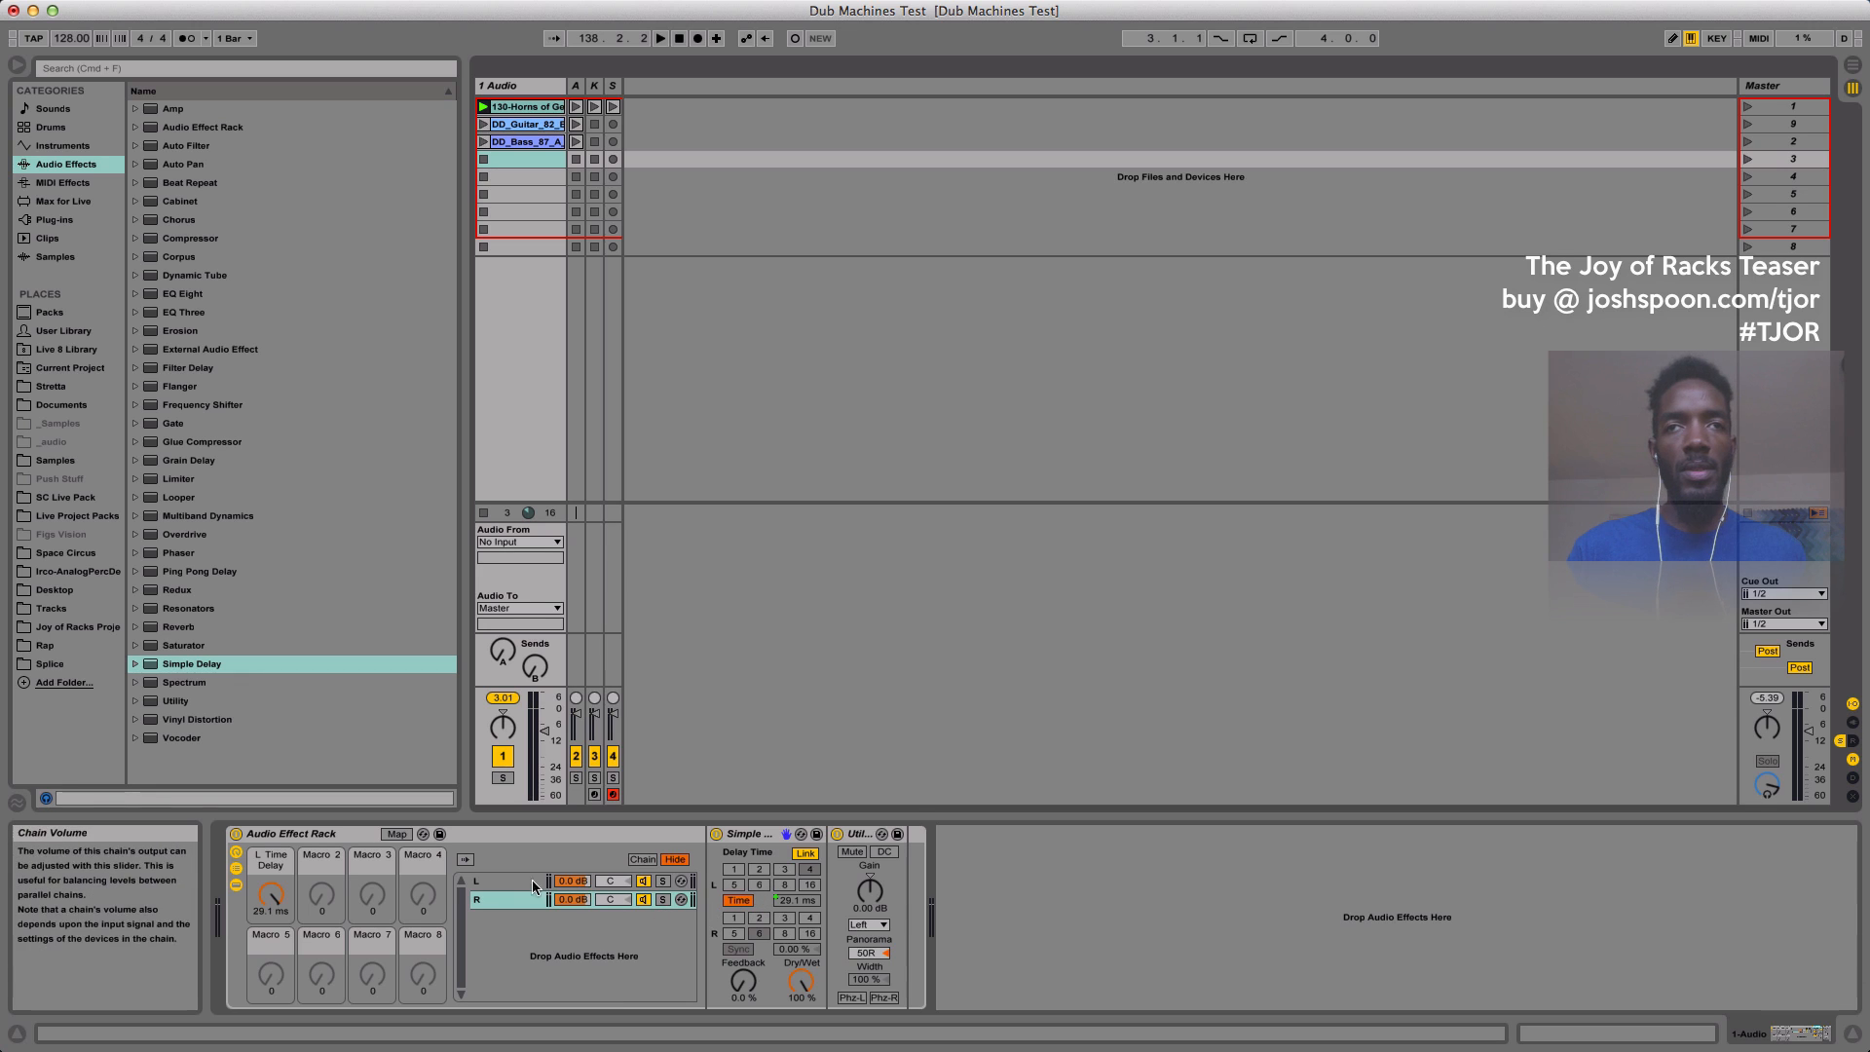
{"action": "left_click", "coordinate": [236, 835]}
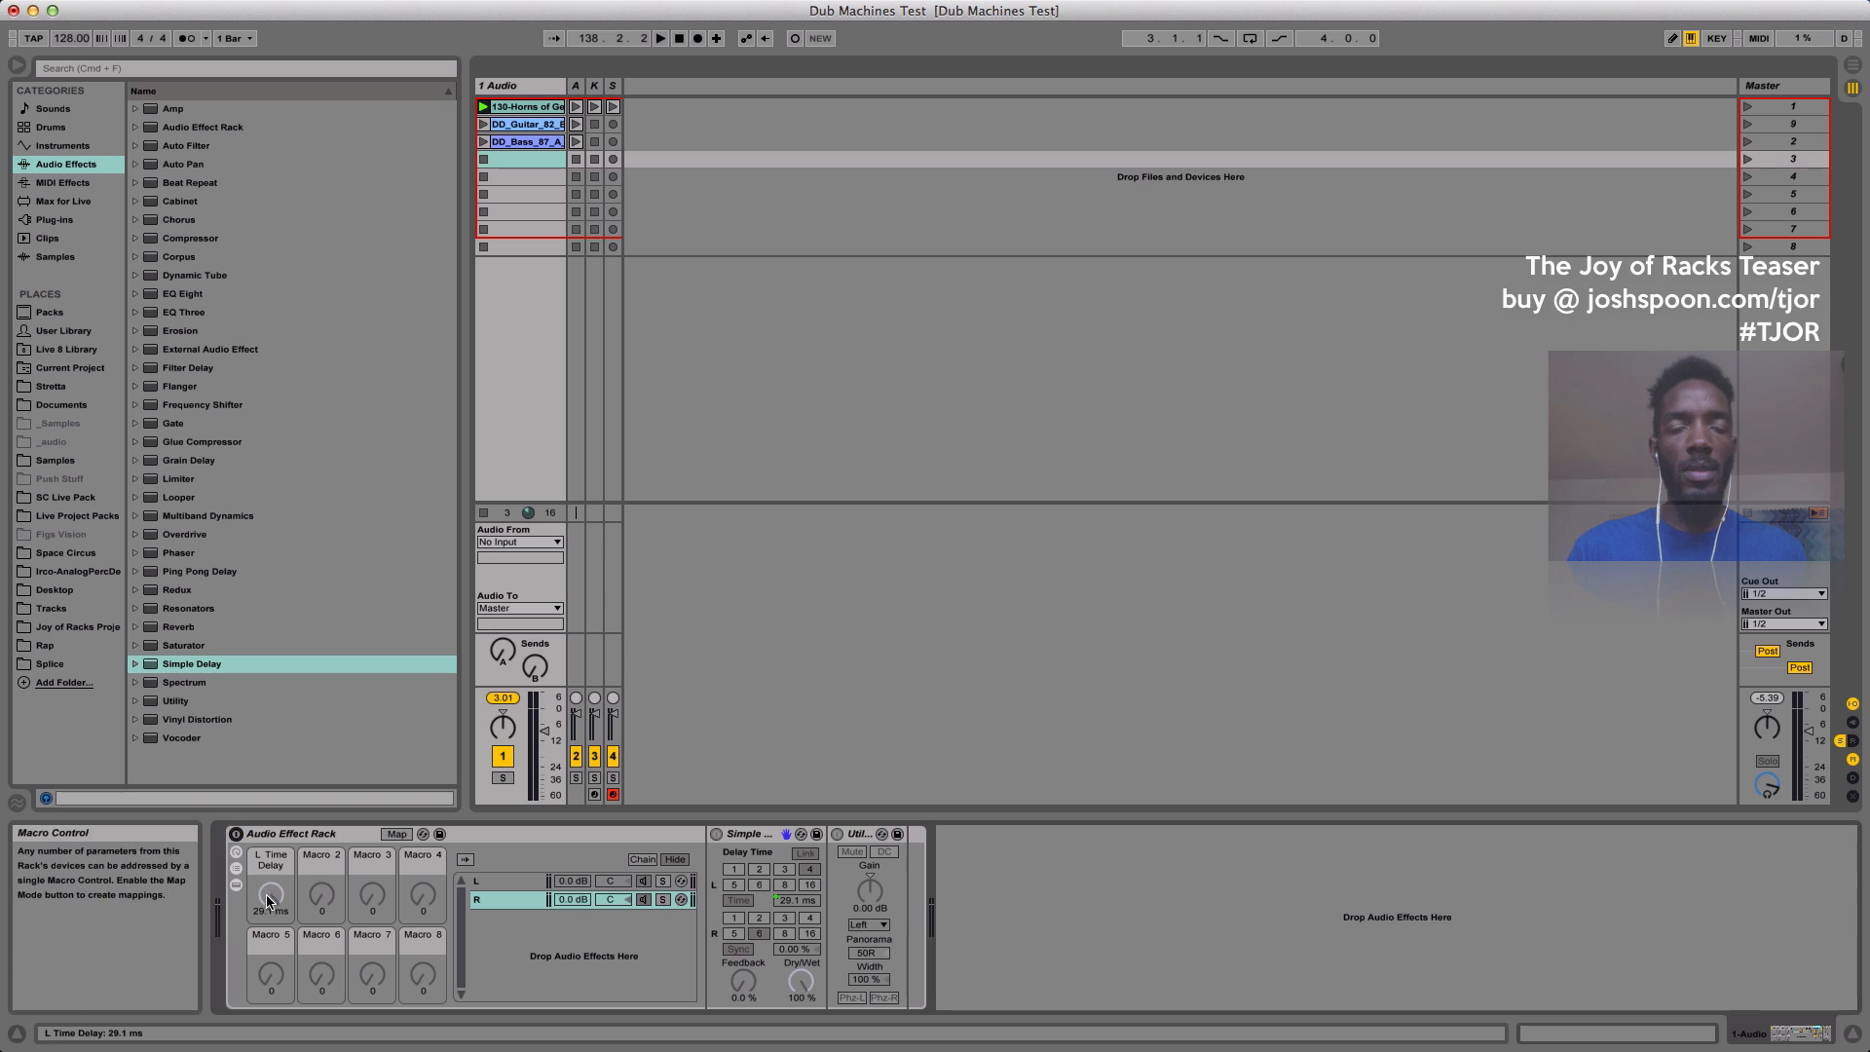
{"action": "key", "text": "space"}
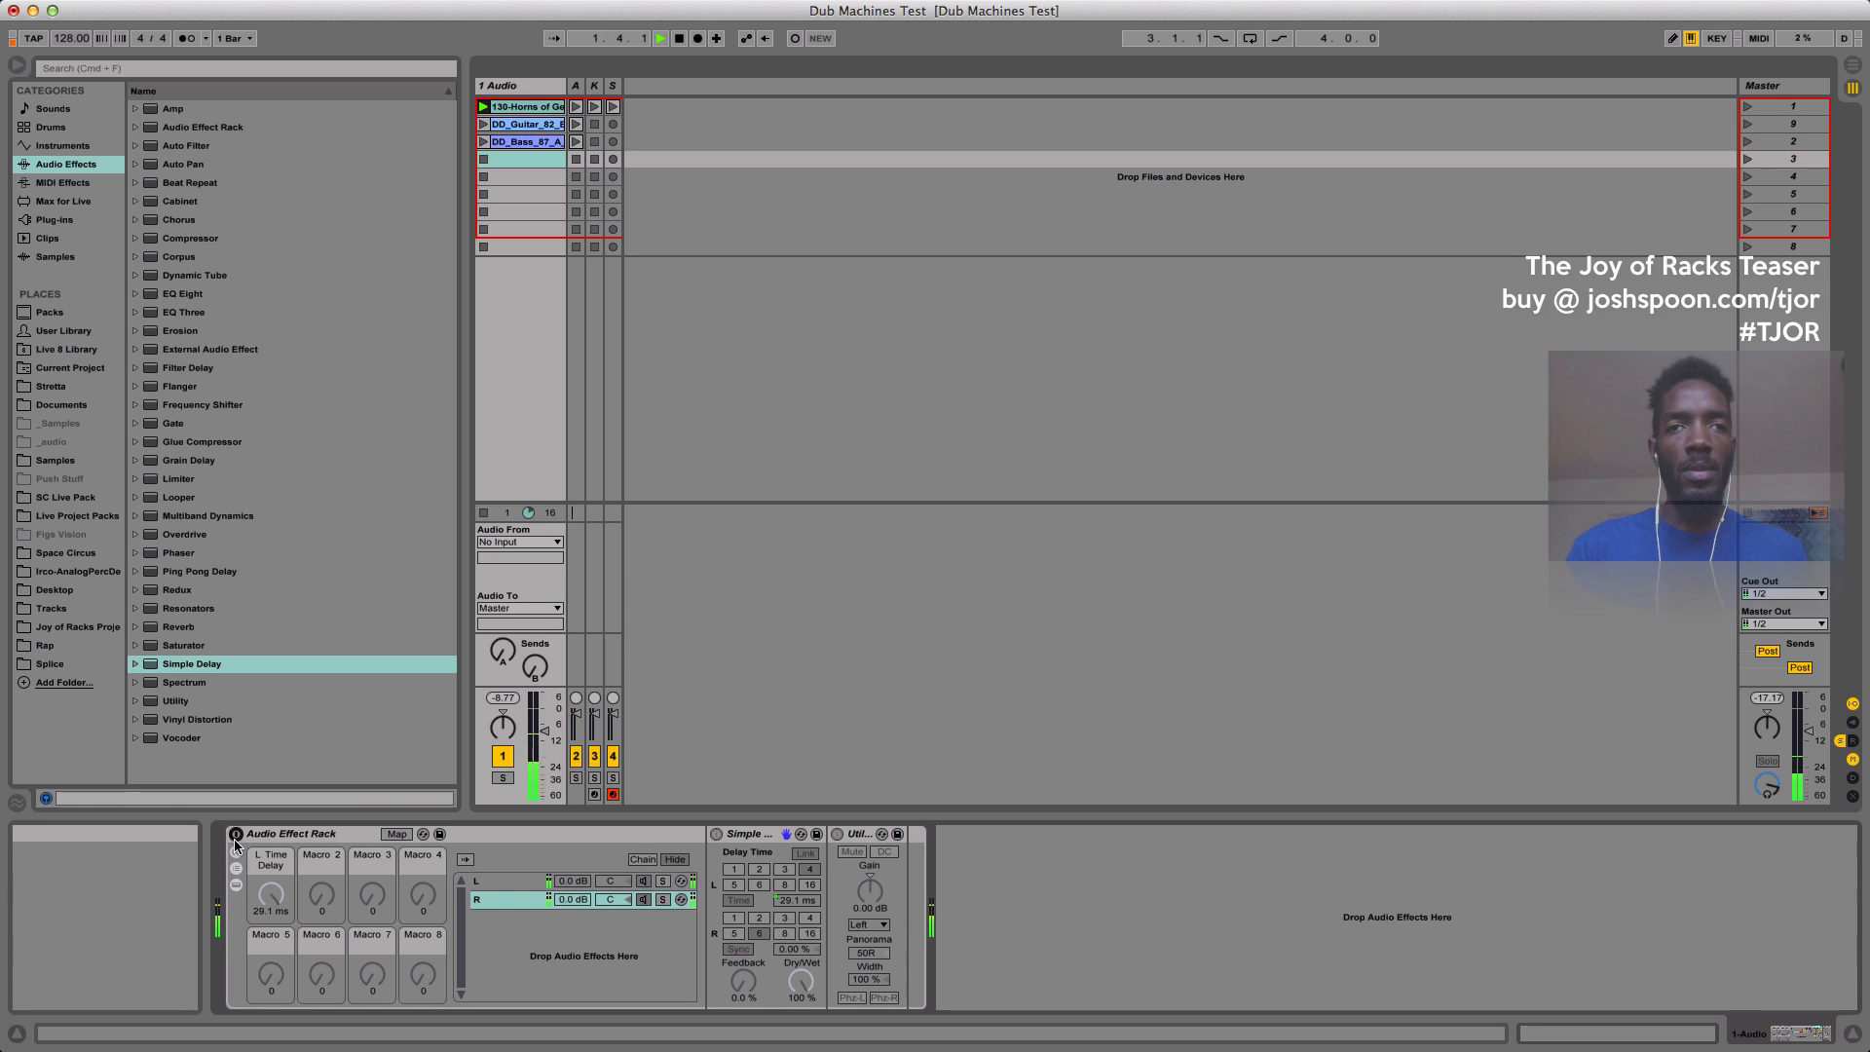
{"action": "left_click", "coordinate": [237, 835]}
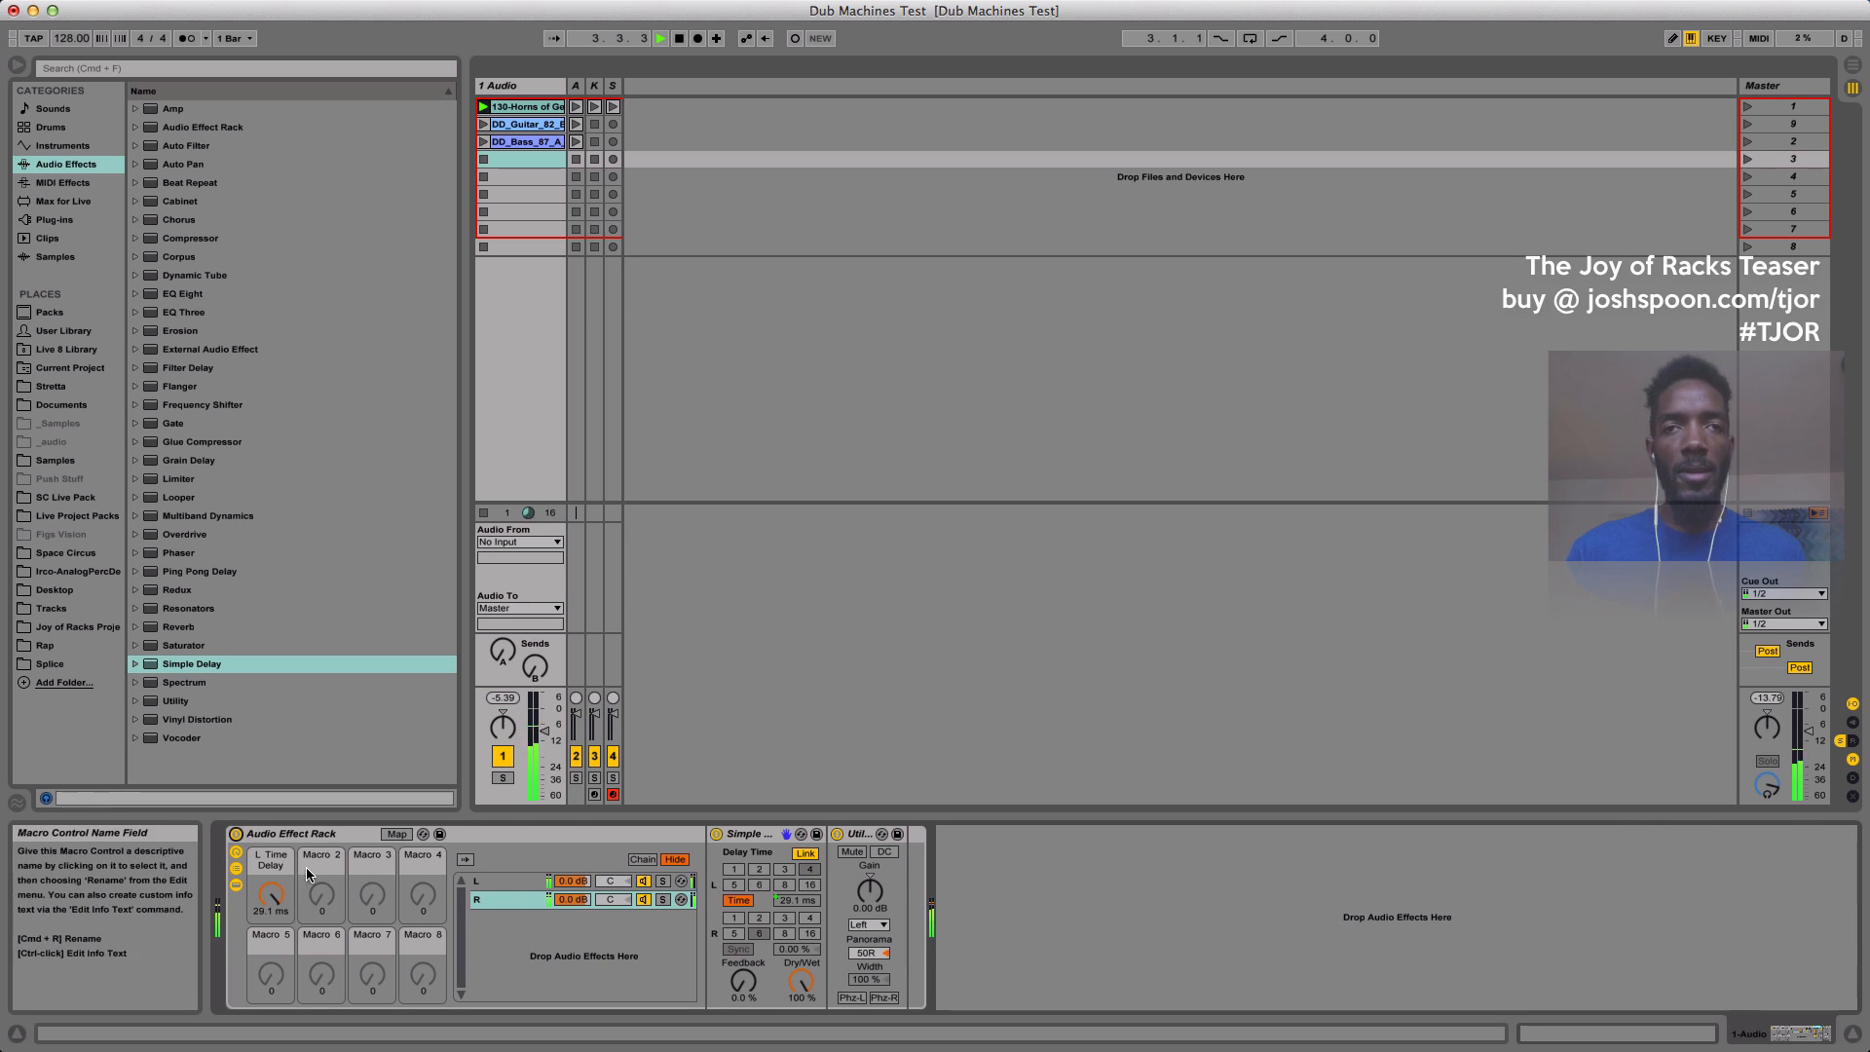
{"action": "left_click", "coordinate": [237, 835]}
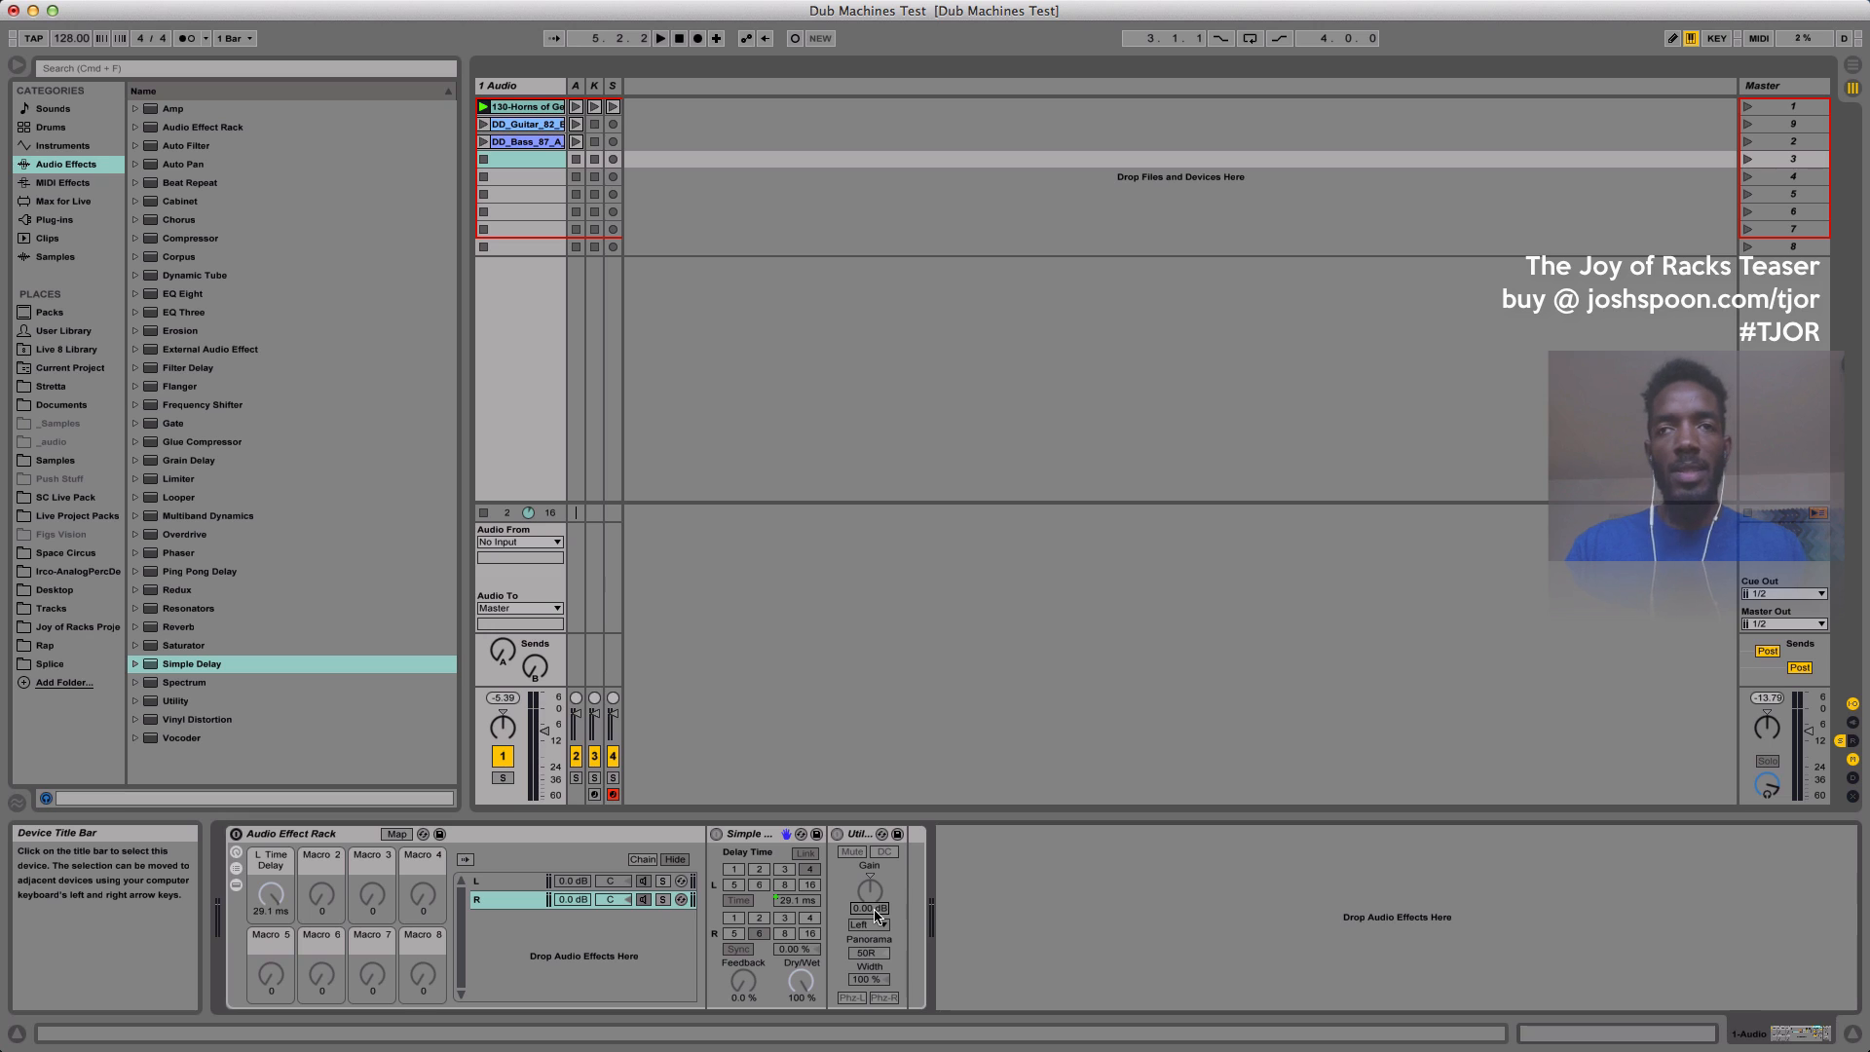
Set the Utility gain to -6 dB on both the R and L chains and reactivate the rack.
{"action": "key", "text": "Return"}
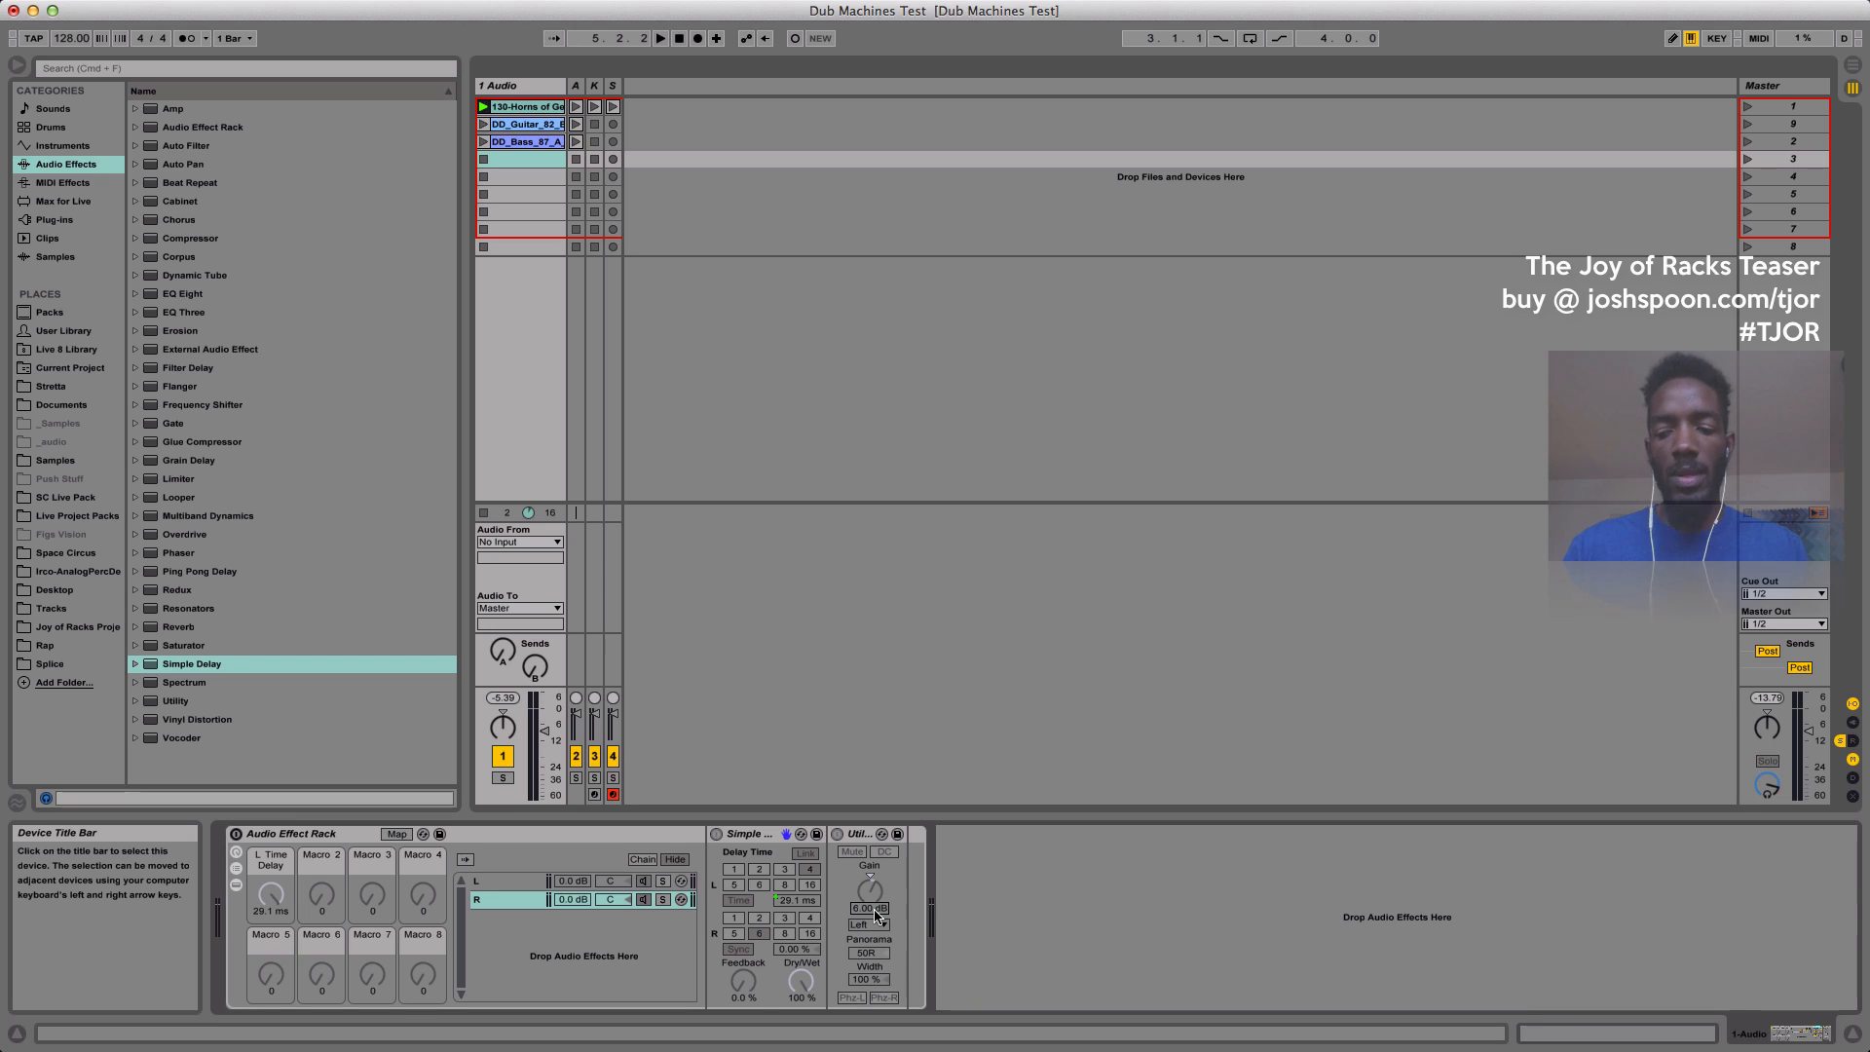
{"action": "left_click", "coordinate": [520, 880]}
{"action": "left_click_drag", "start_coordinate": [761, 890], "coordinate": [753, 907]}
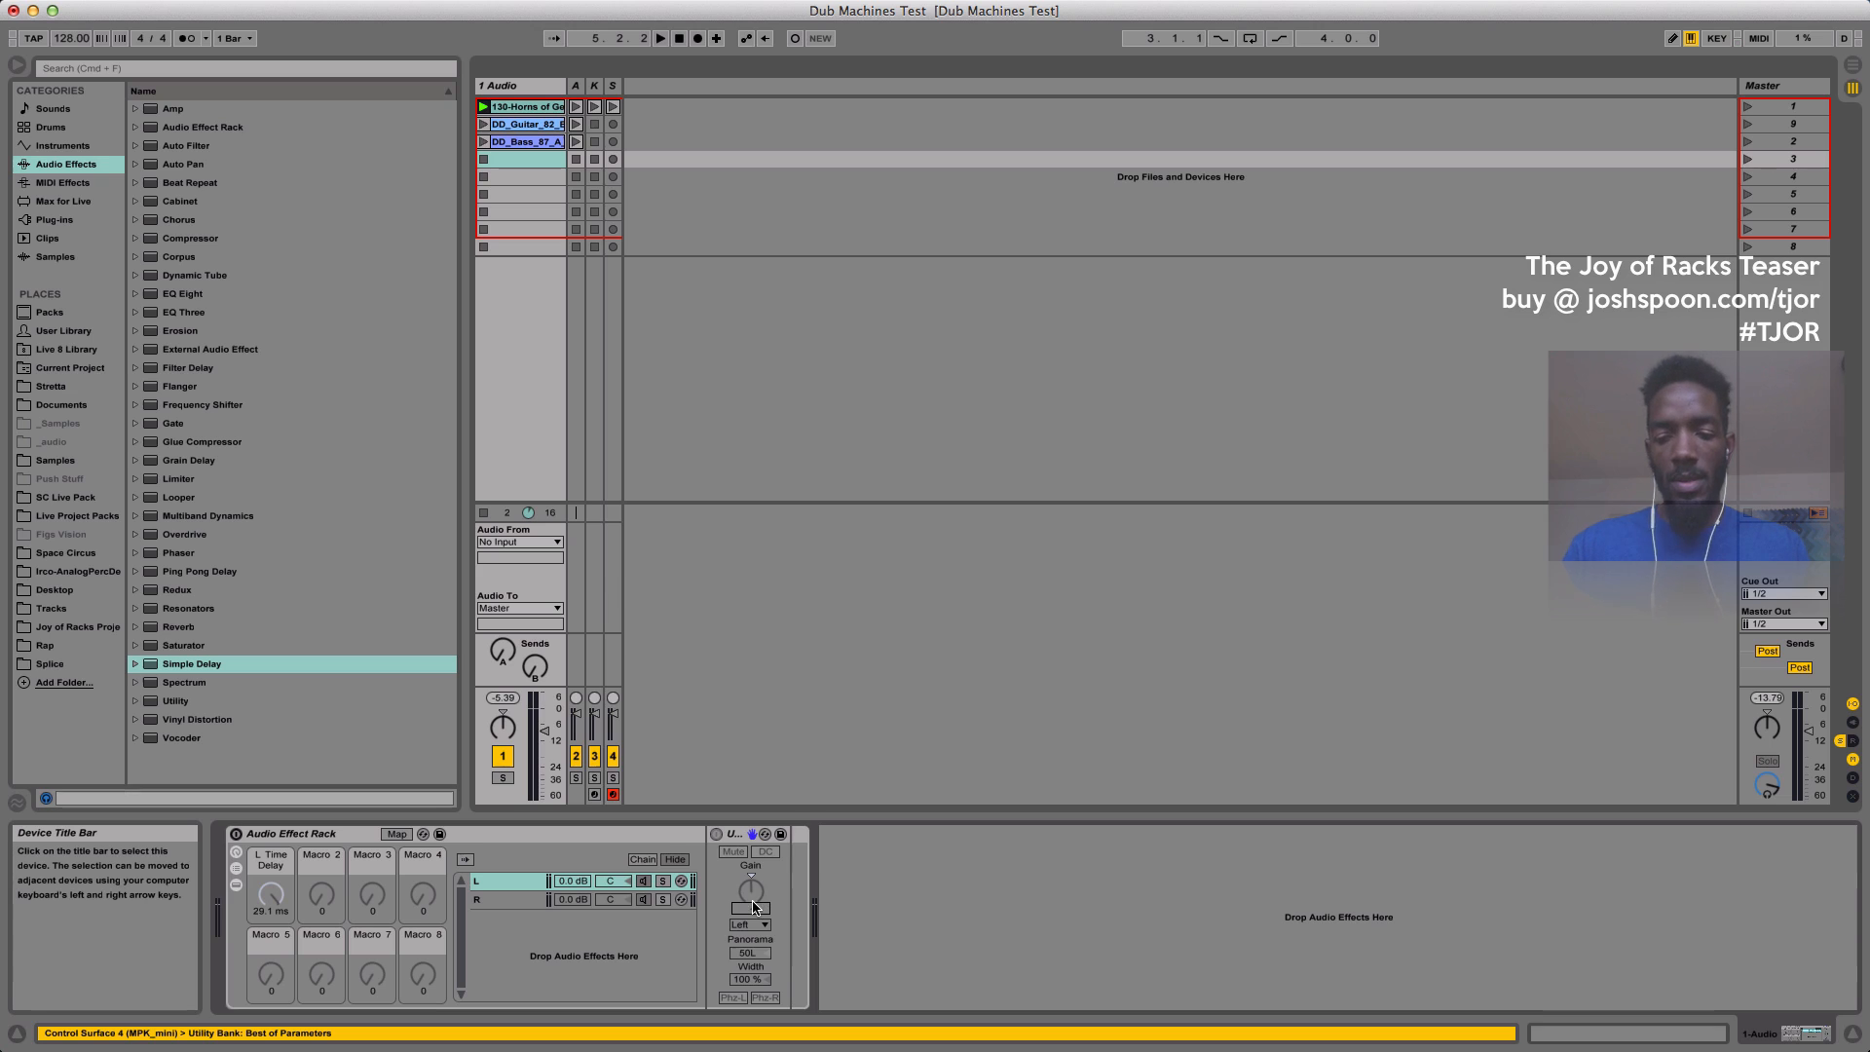
{"action": "type", "text": "-6"}
{"action": "key", "text": "Return"}
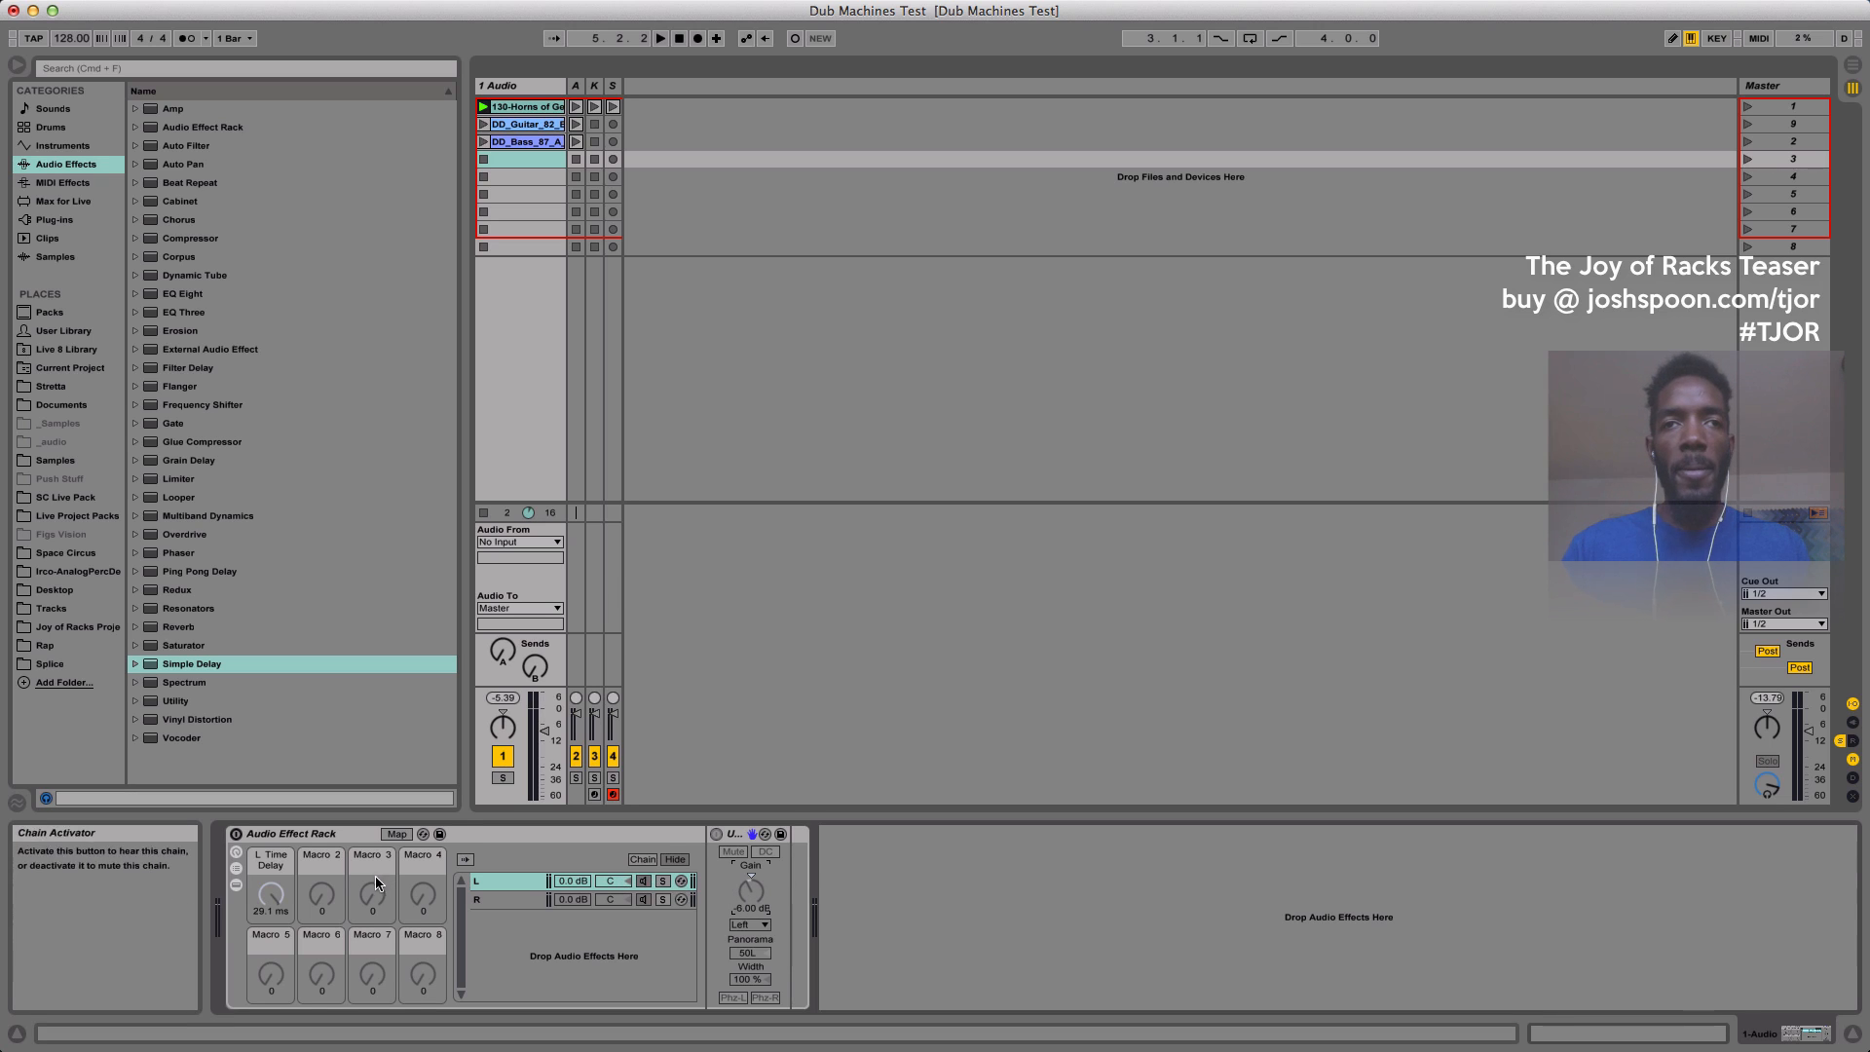
{"action": "left_click", "coordinate": [237, 836]}
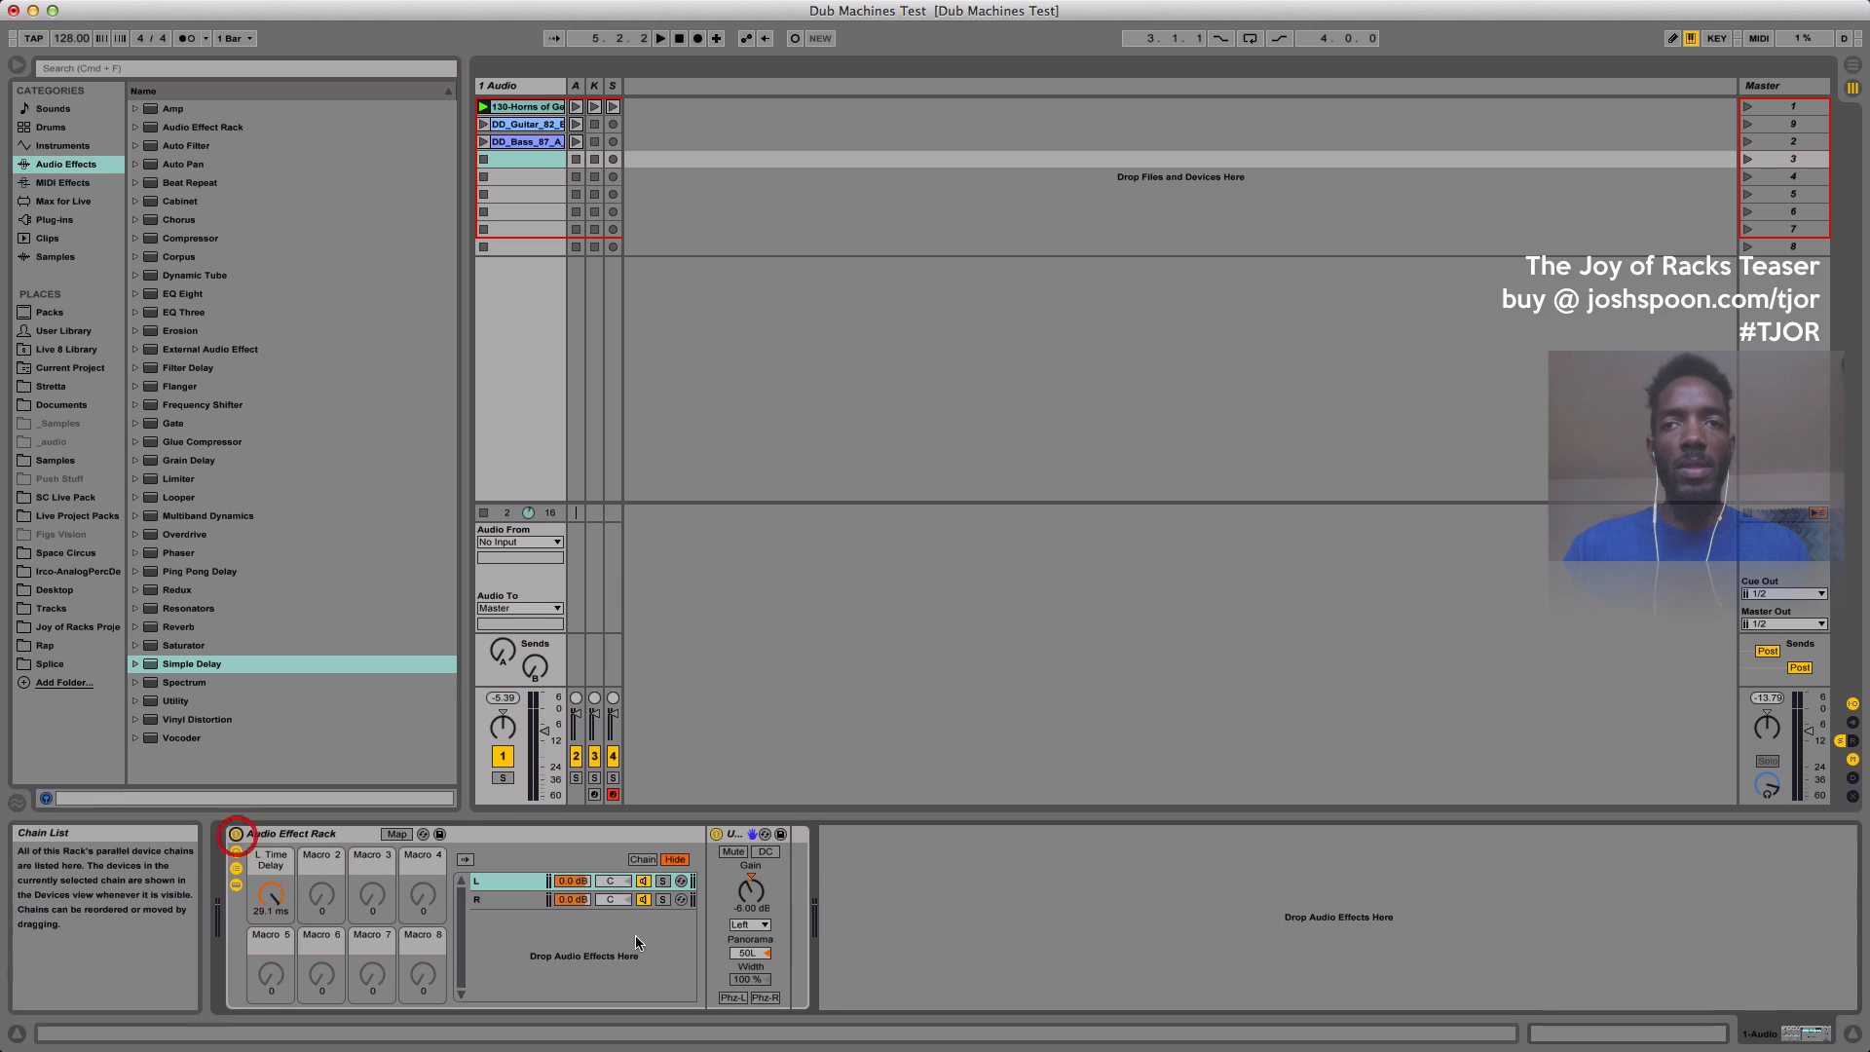
Map the L chain's Utility gain to Macro 2 and the R chain's Utility gain to Macro 3.
{"action": "left_click", "coordinate": [521, 901]}
{"action": "left_click", "coordinate": [520, 882]}
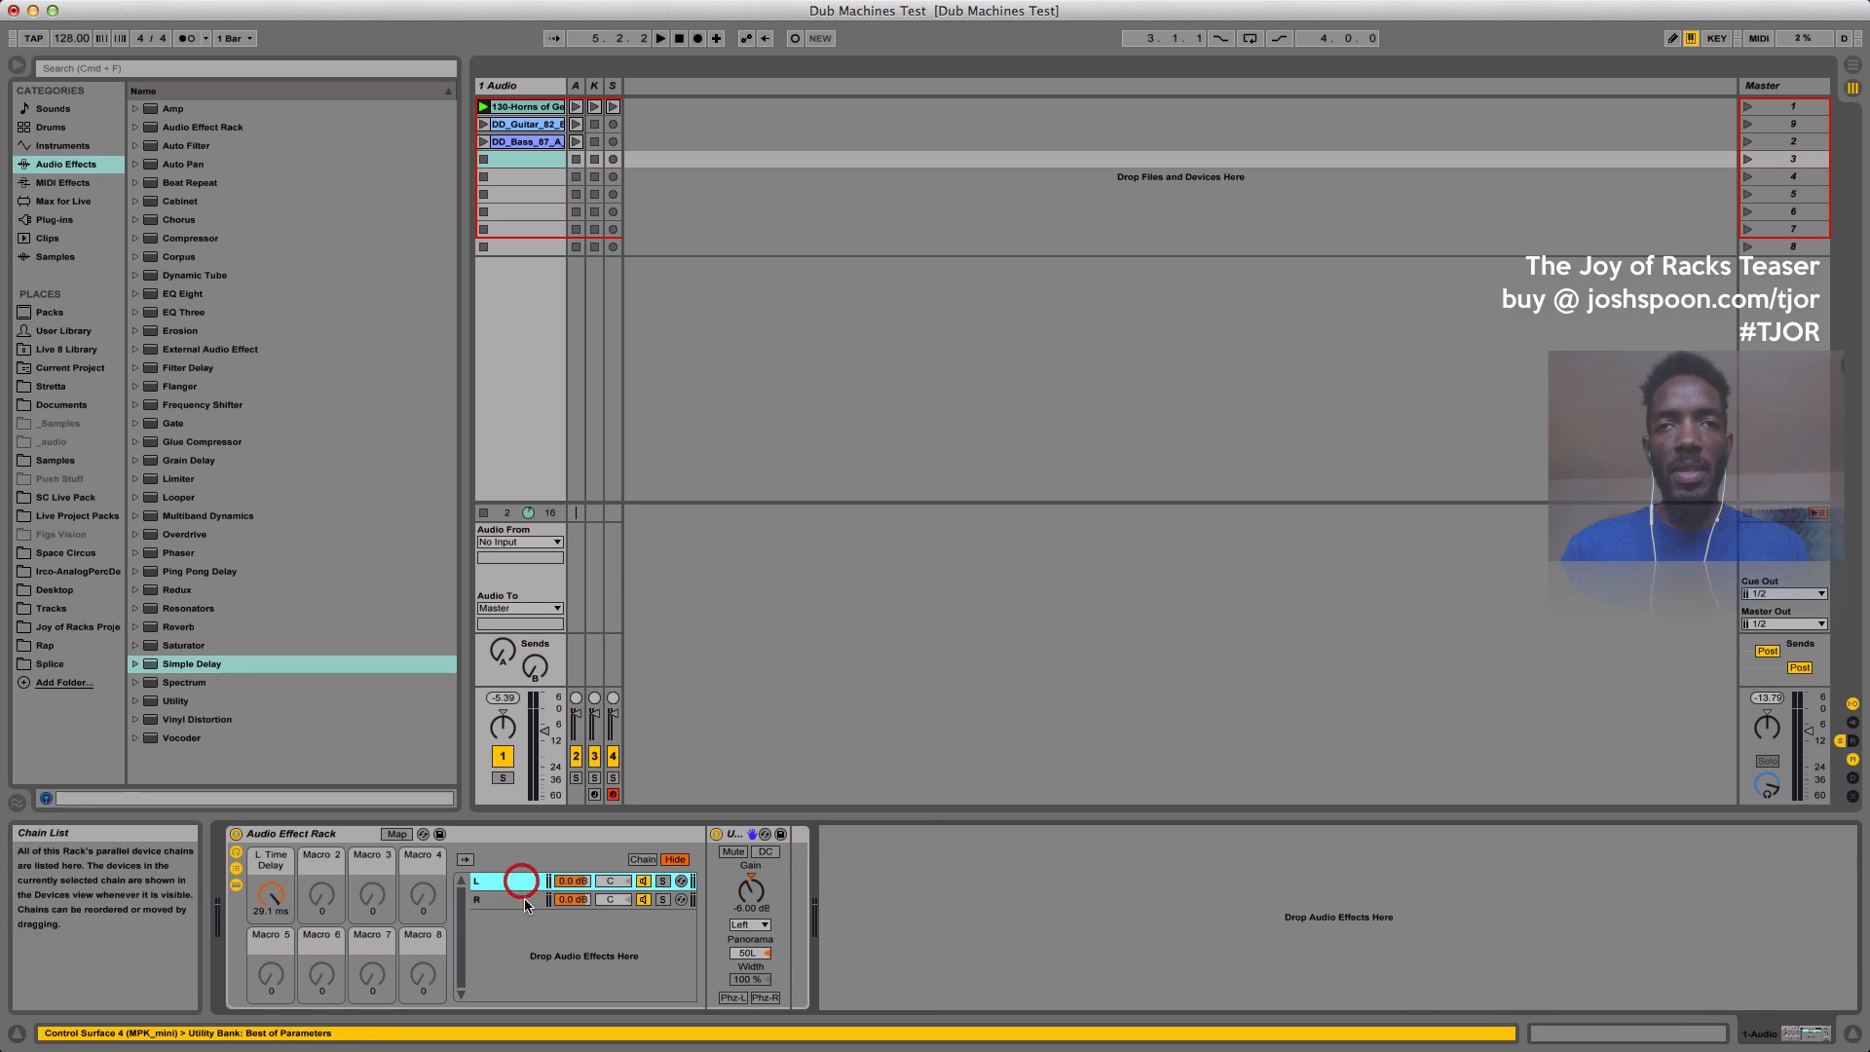
{"action": "left_click", "coordinate": [525, 899]}
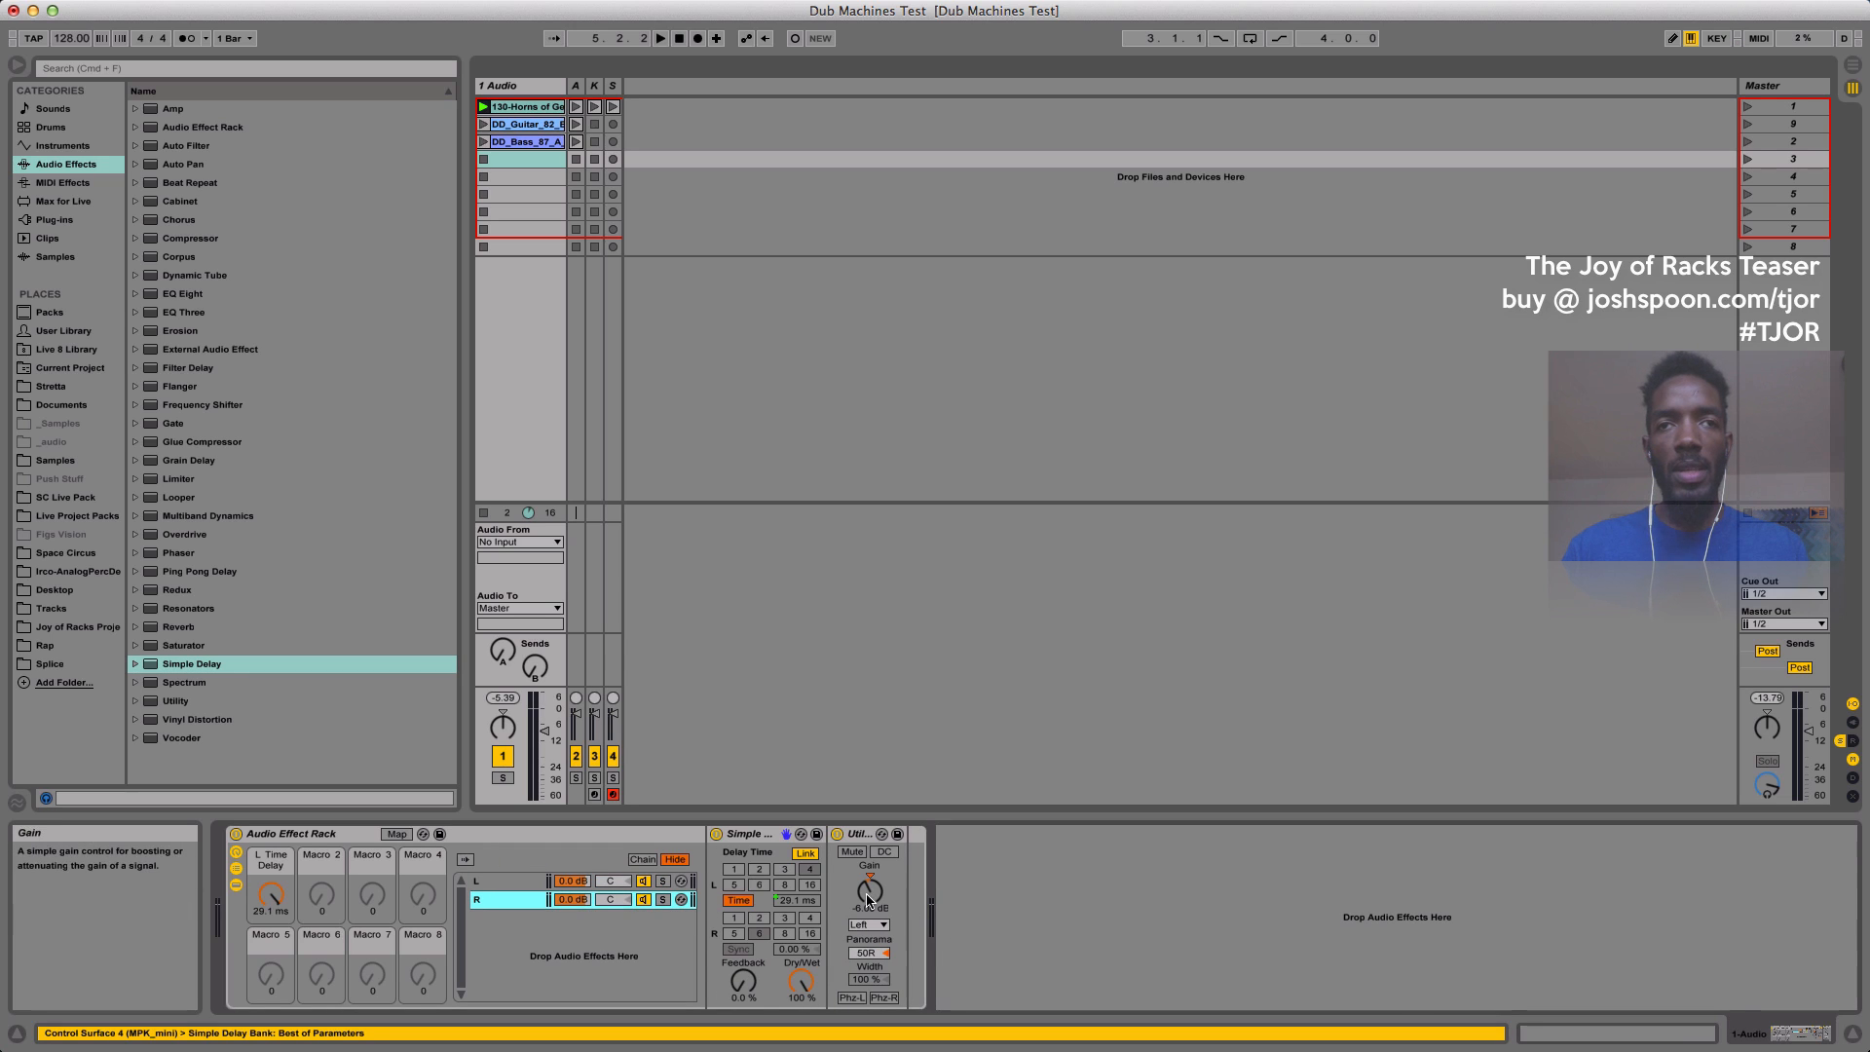
{"action": "left_click", "coordinate": [533, 880]}
{"action": "right_click", "coordinate": [751, 891]}
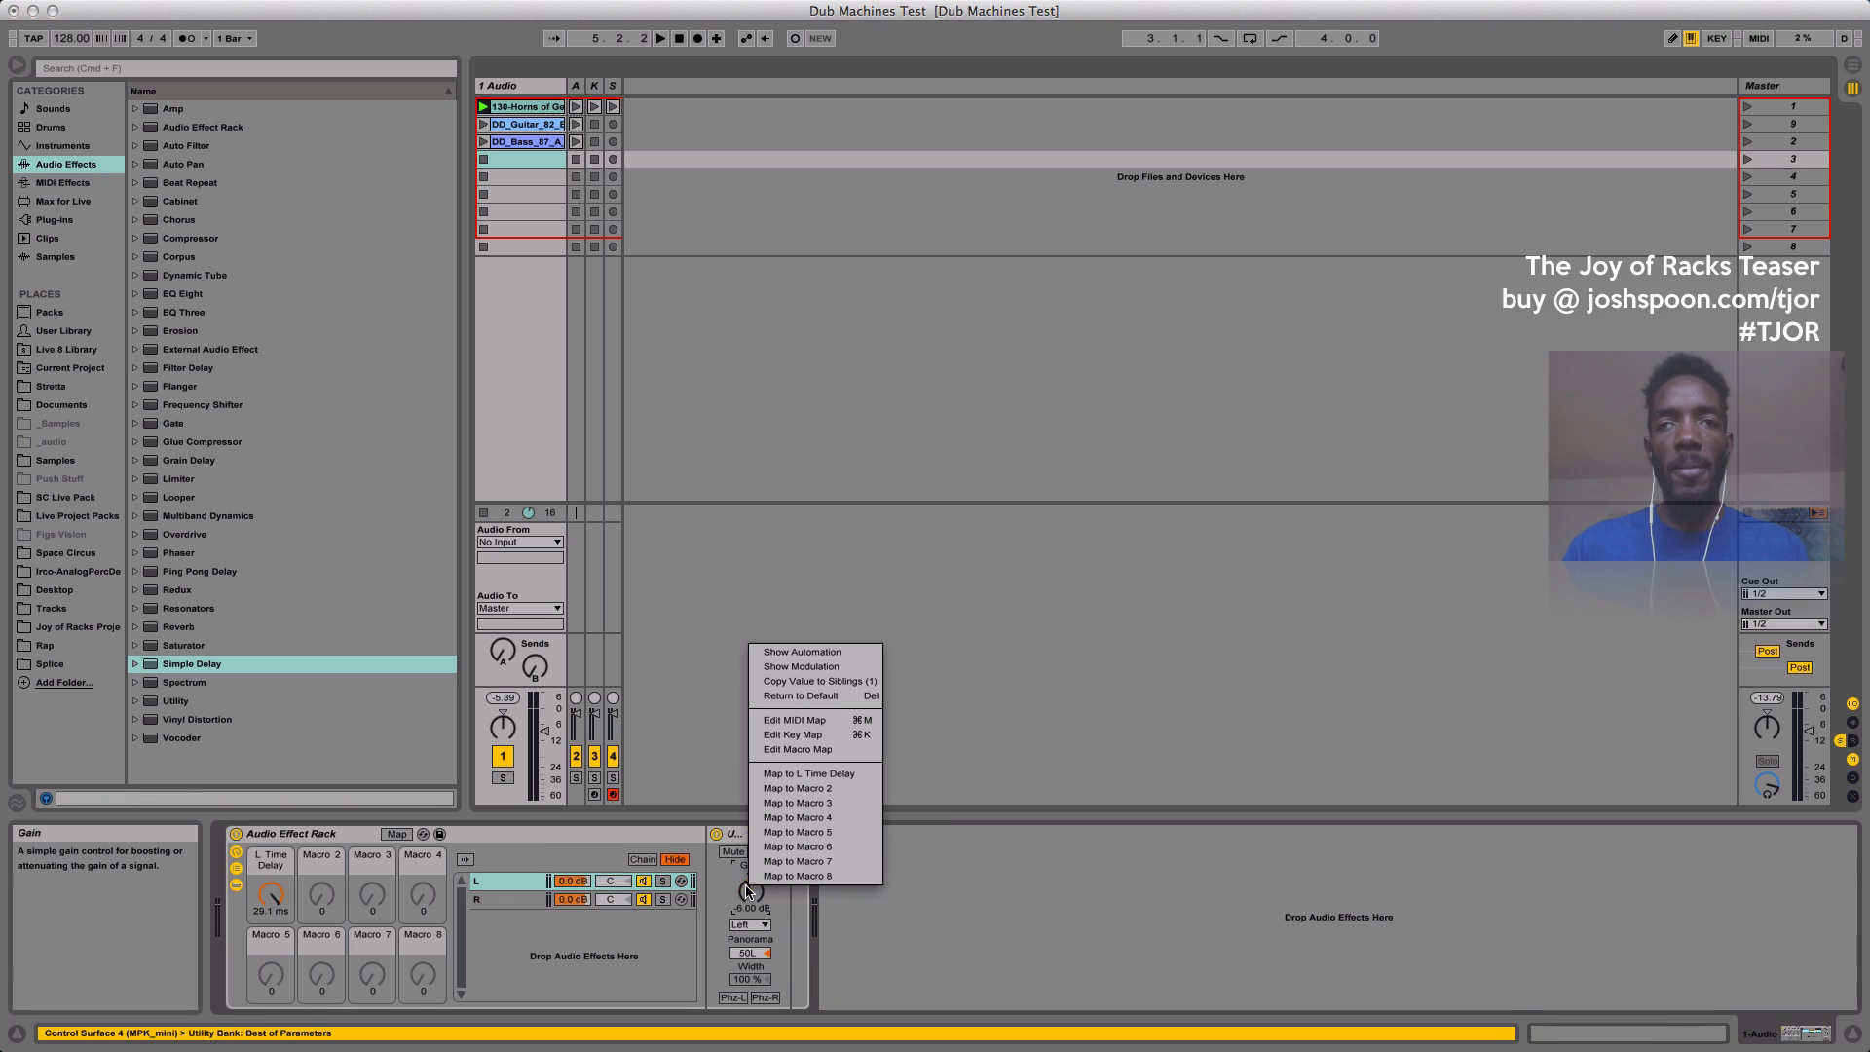
{"action": "left_click", "coordinate": [796, 790]}
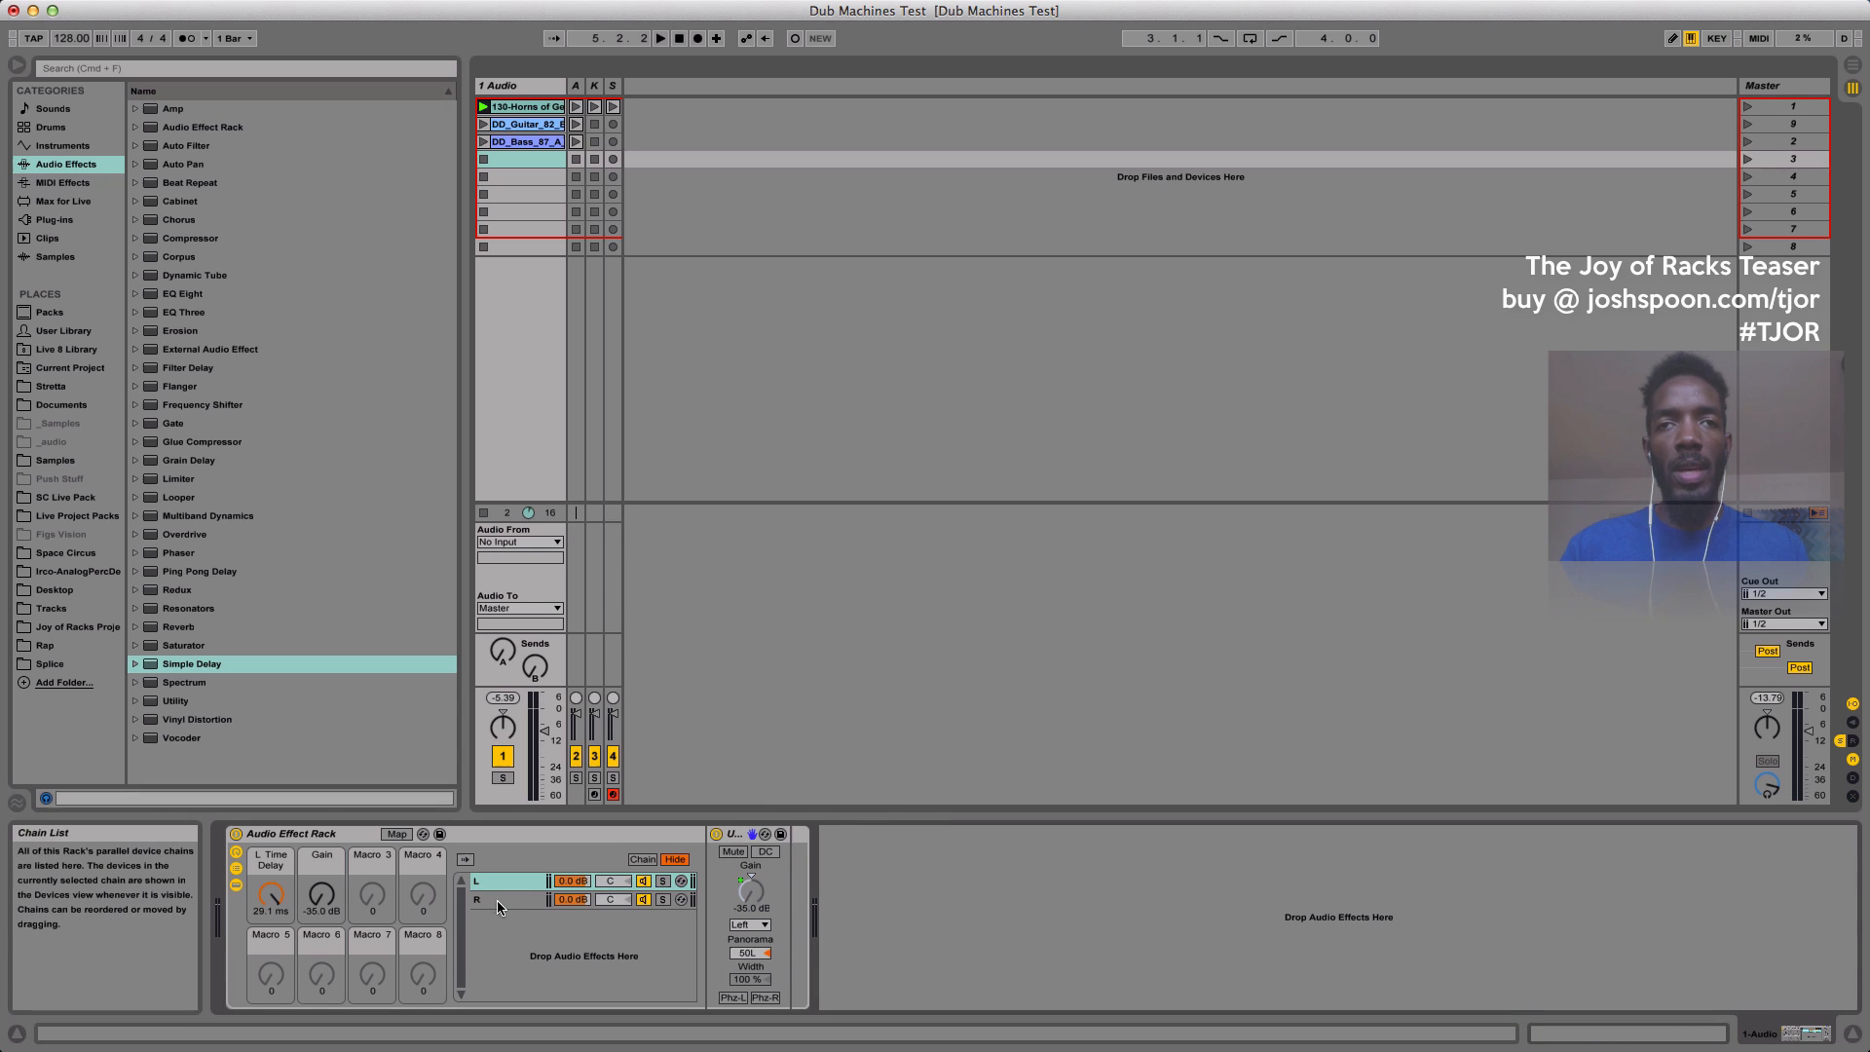
{"action": "left_click", "coordinate": [500, 902]}
{"action": "right_click", "coordinate": [869, 889]}
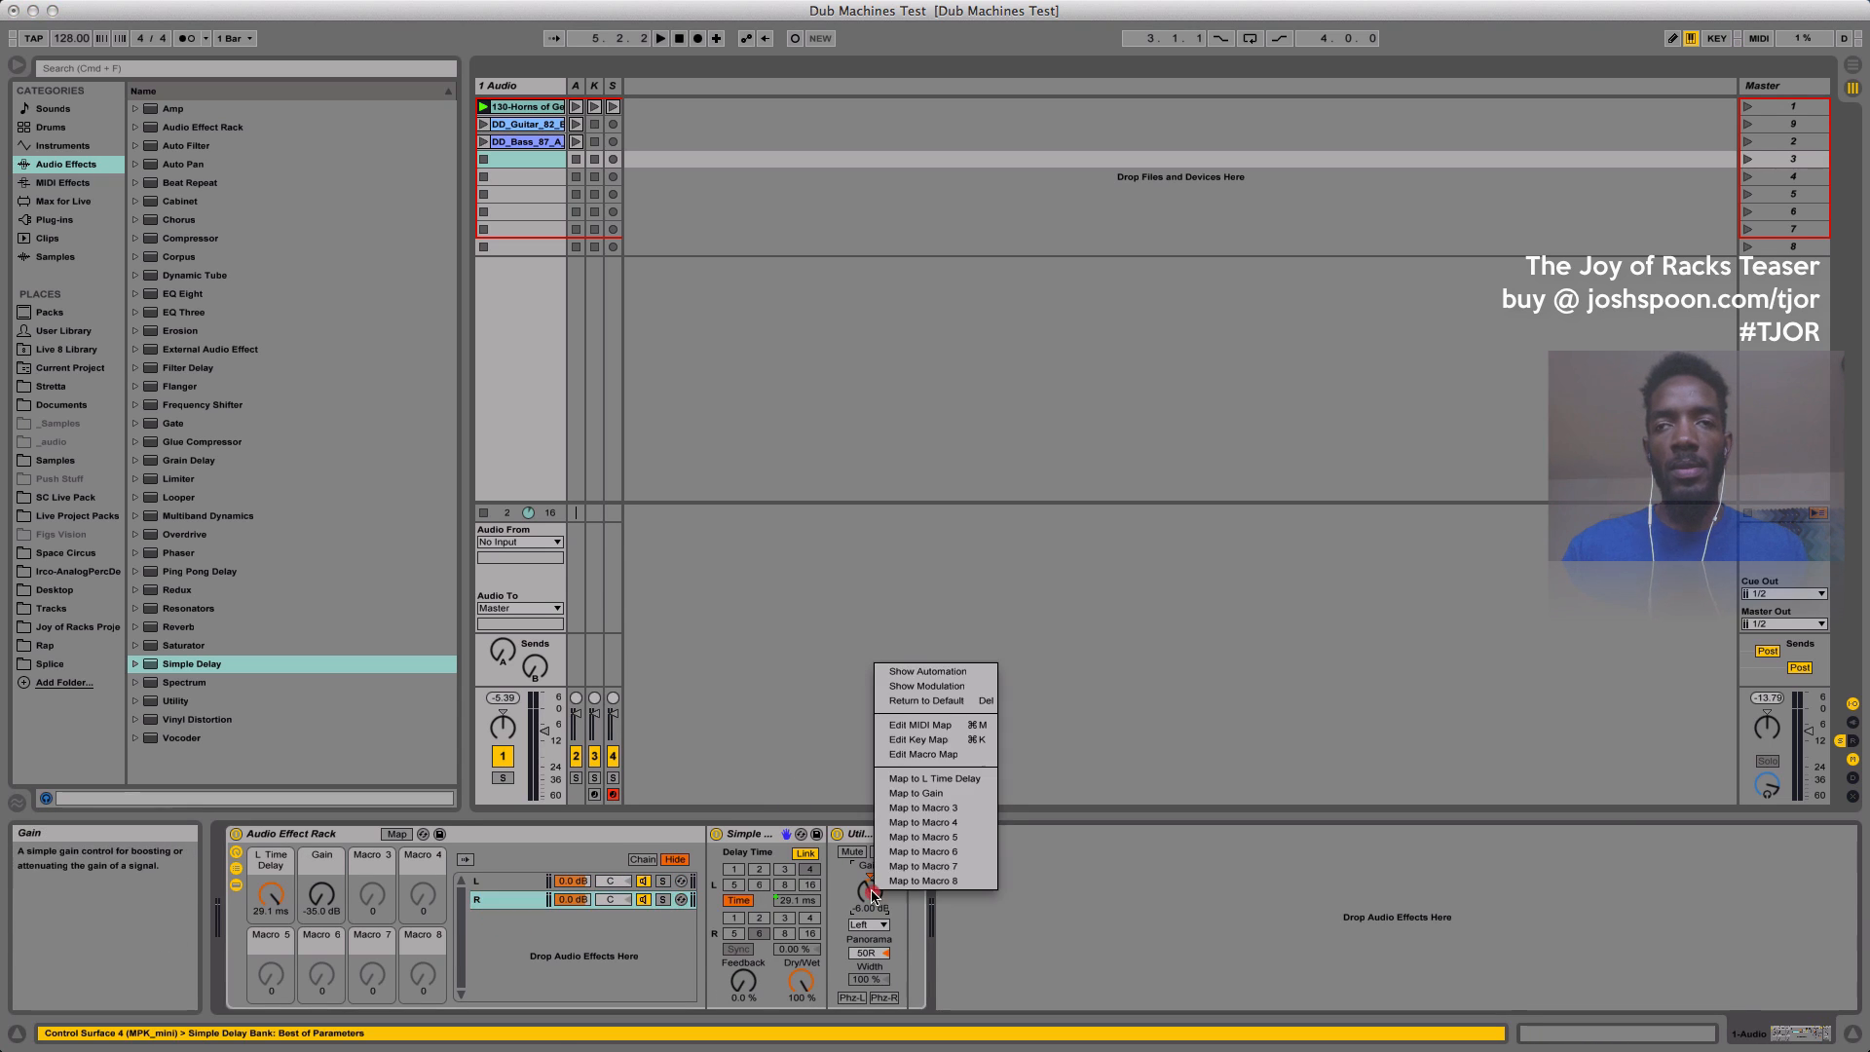
{"action": "left_click", "coordinate": [916, 808]}
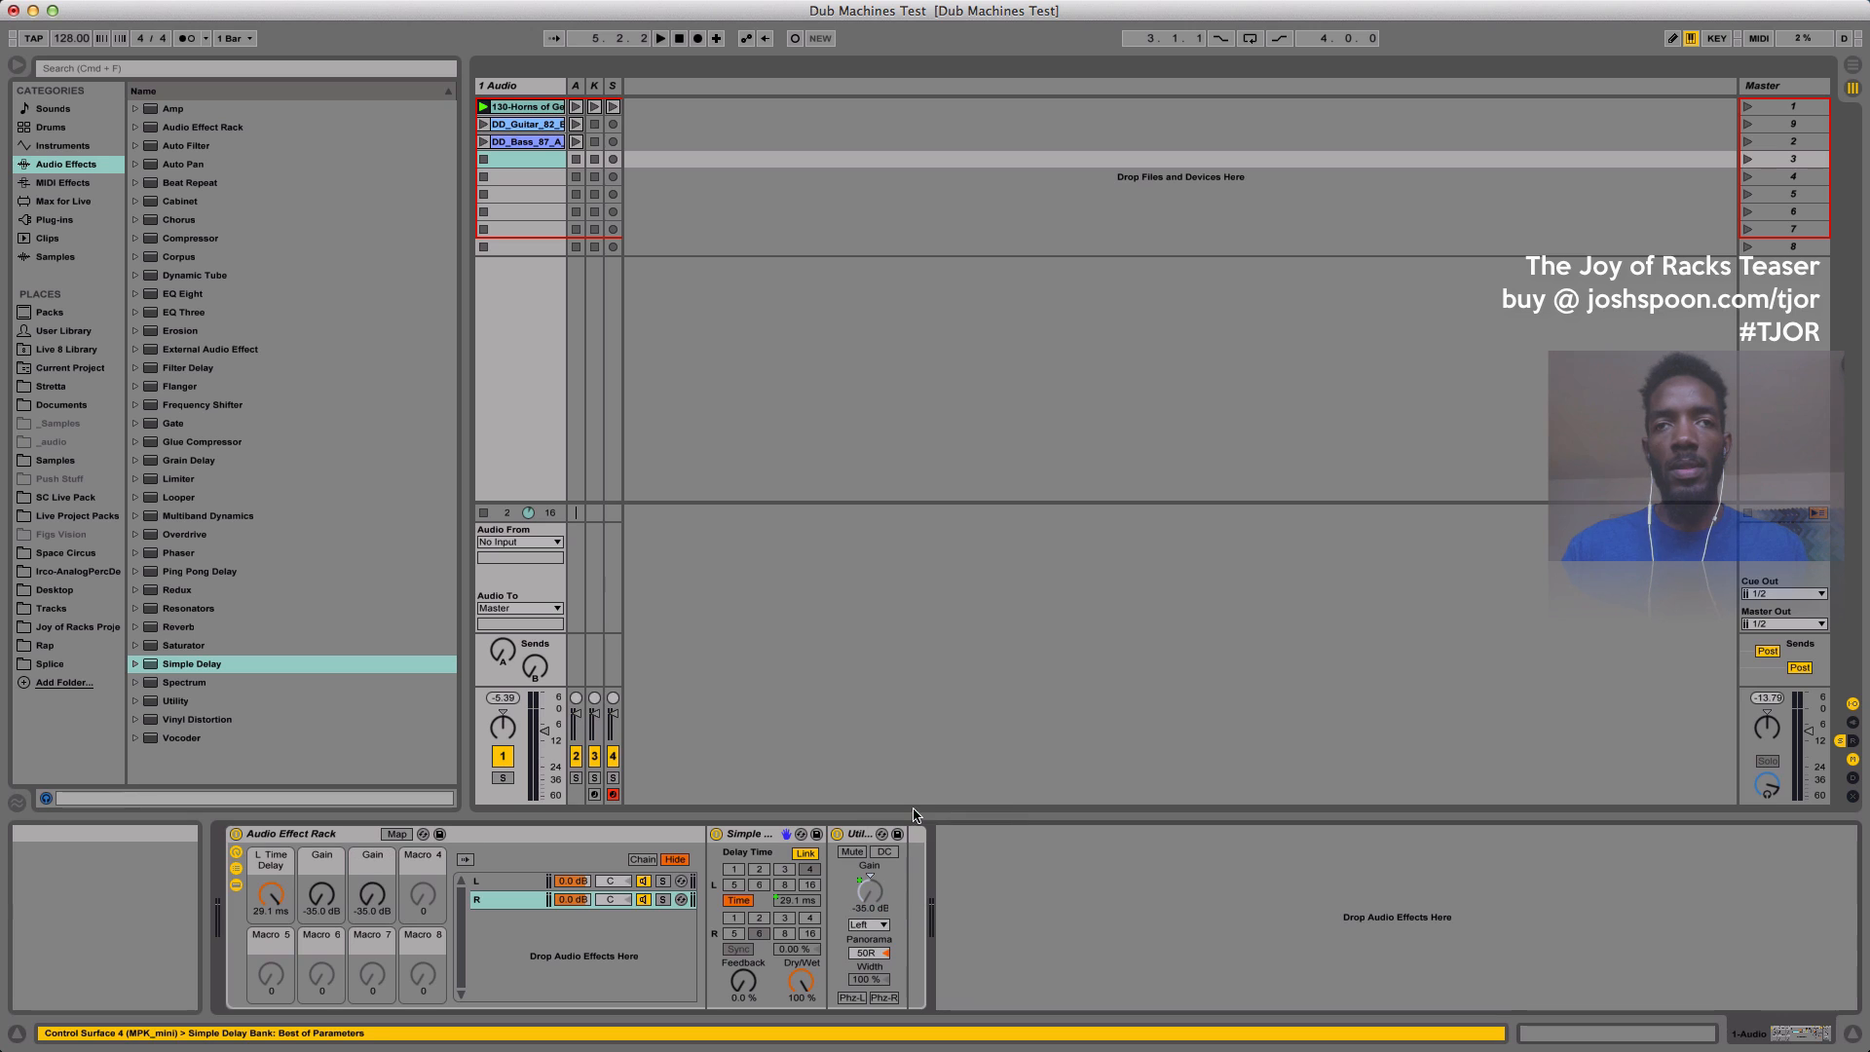
Rename Macro 2 as "L Gain" and Macro 3 as "R Gain".
{"action": "left_click", "coordinate": [321, 863]}
{"action": "key", "text": "BackSpace"}
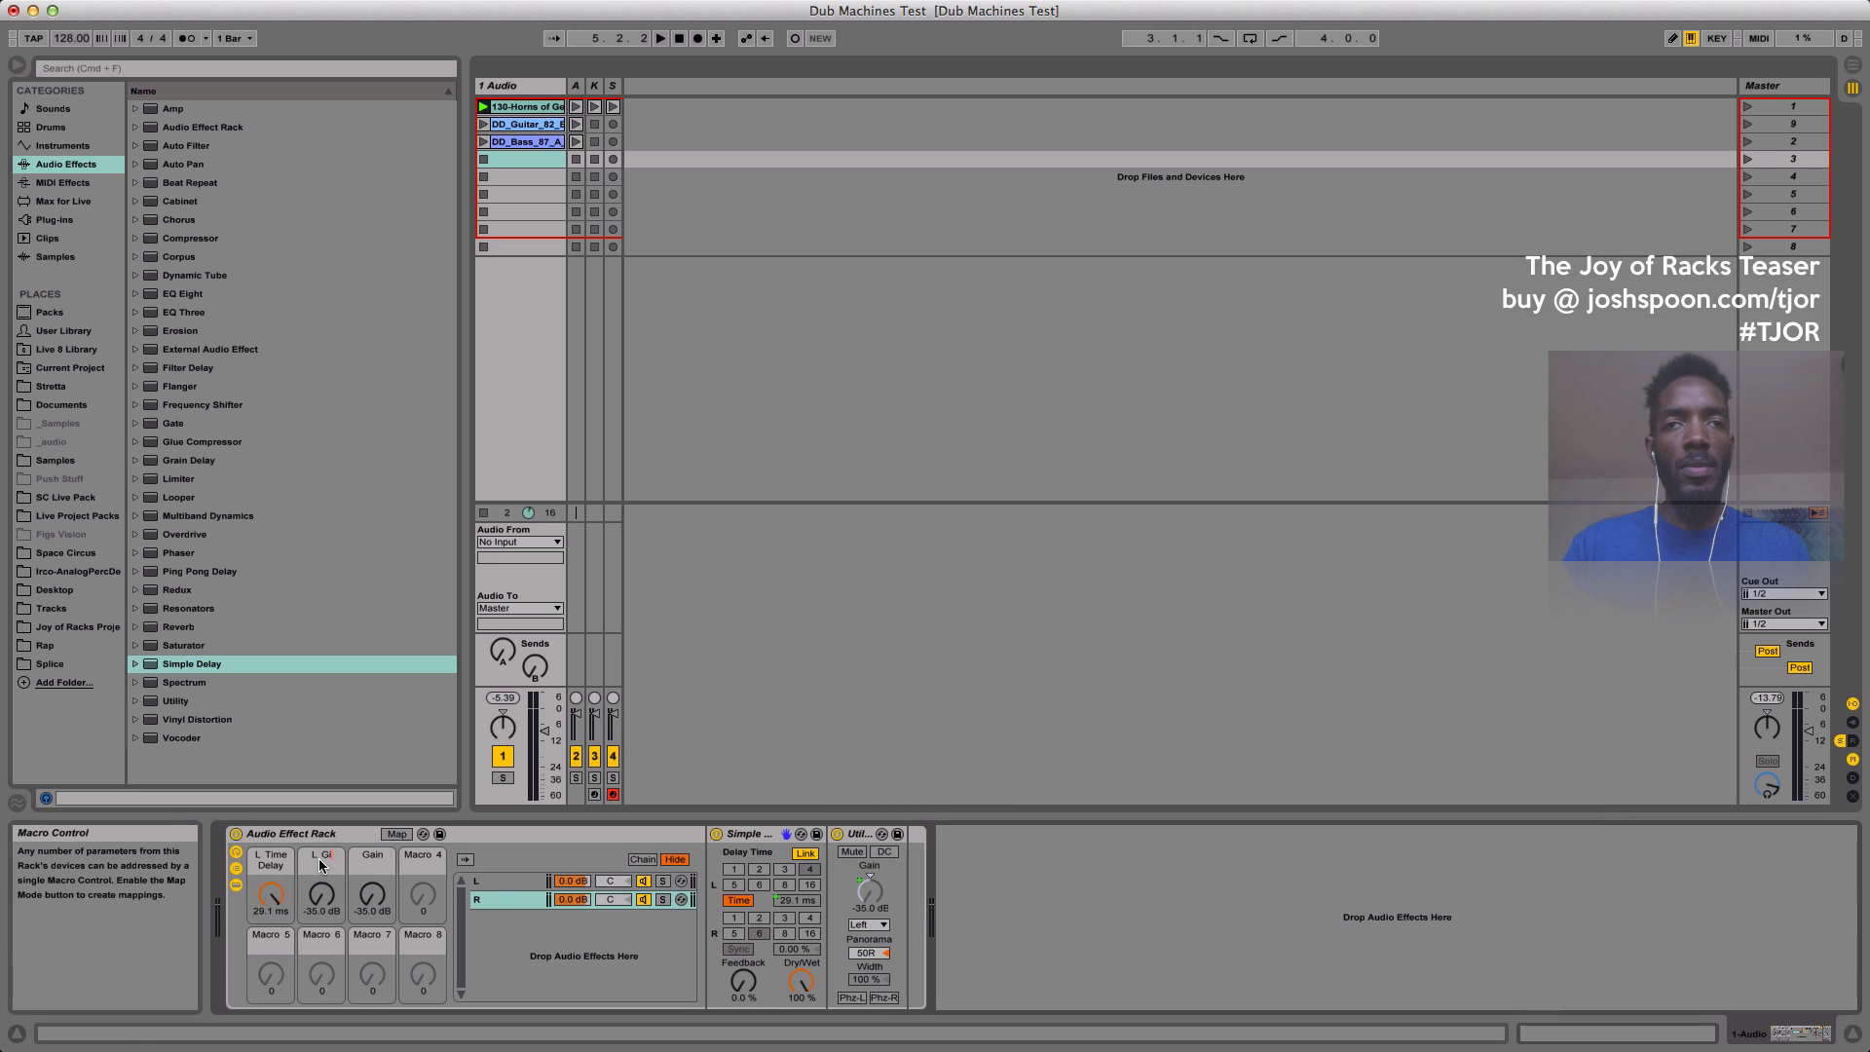
{"action": "type", "text": "L Gain"}
{"action": "key", "text": "Return"}
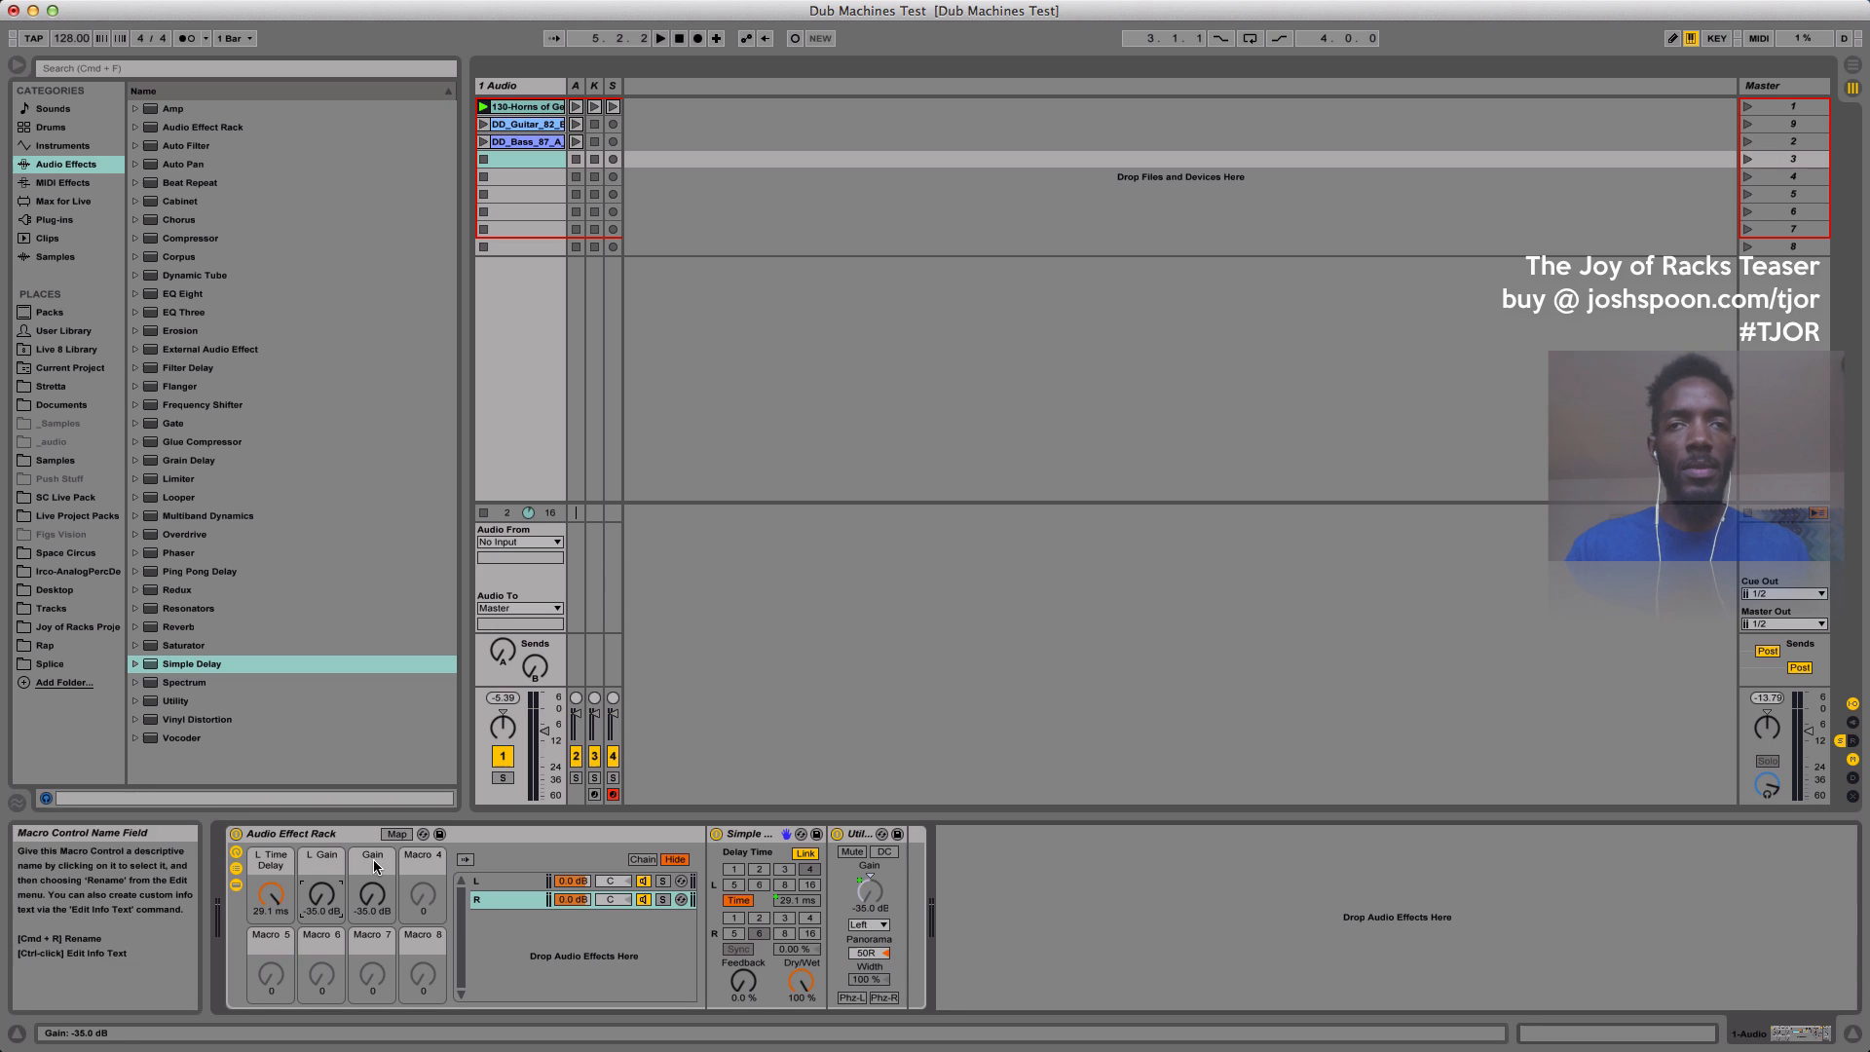
{"action": "left_click", "coordinate": [373, 863]}
{"action": "type", "text": "R"}
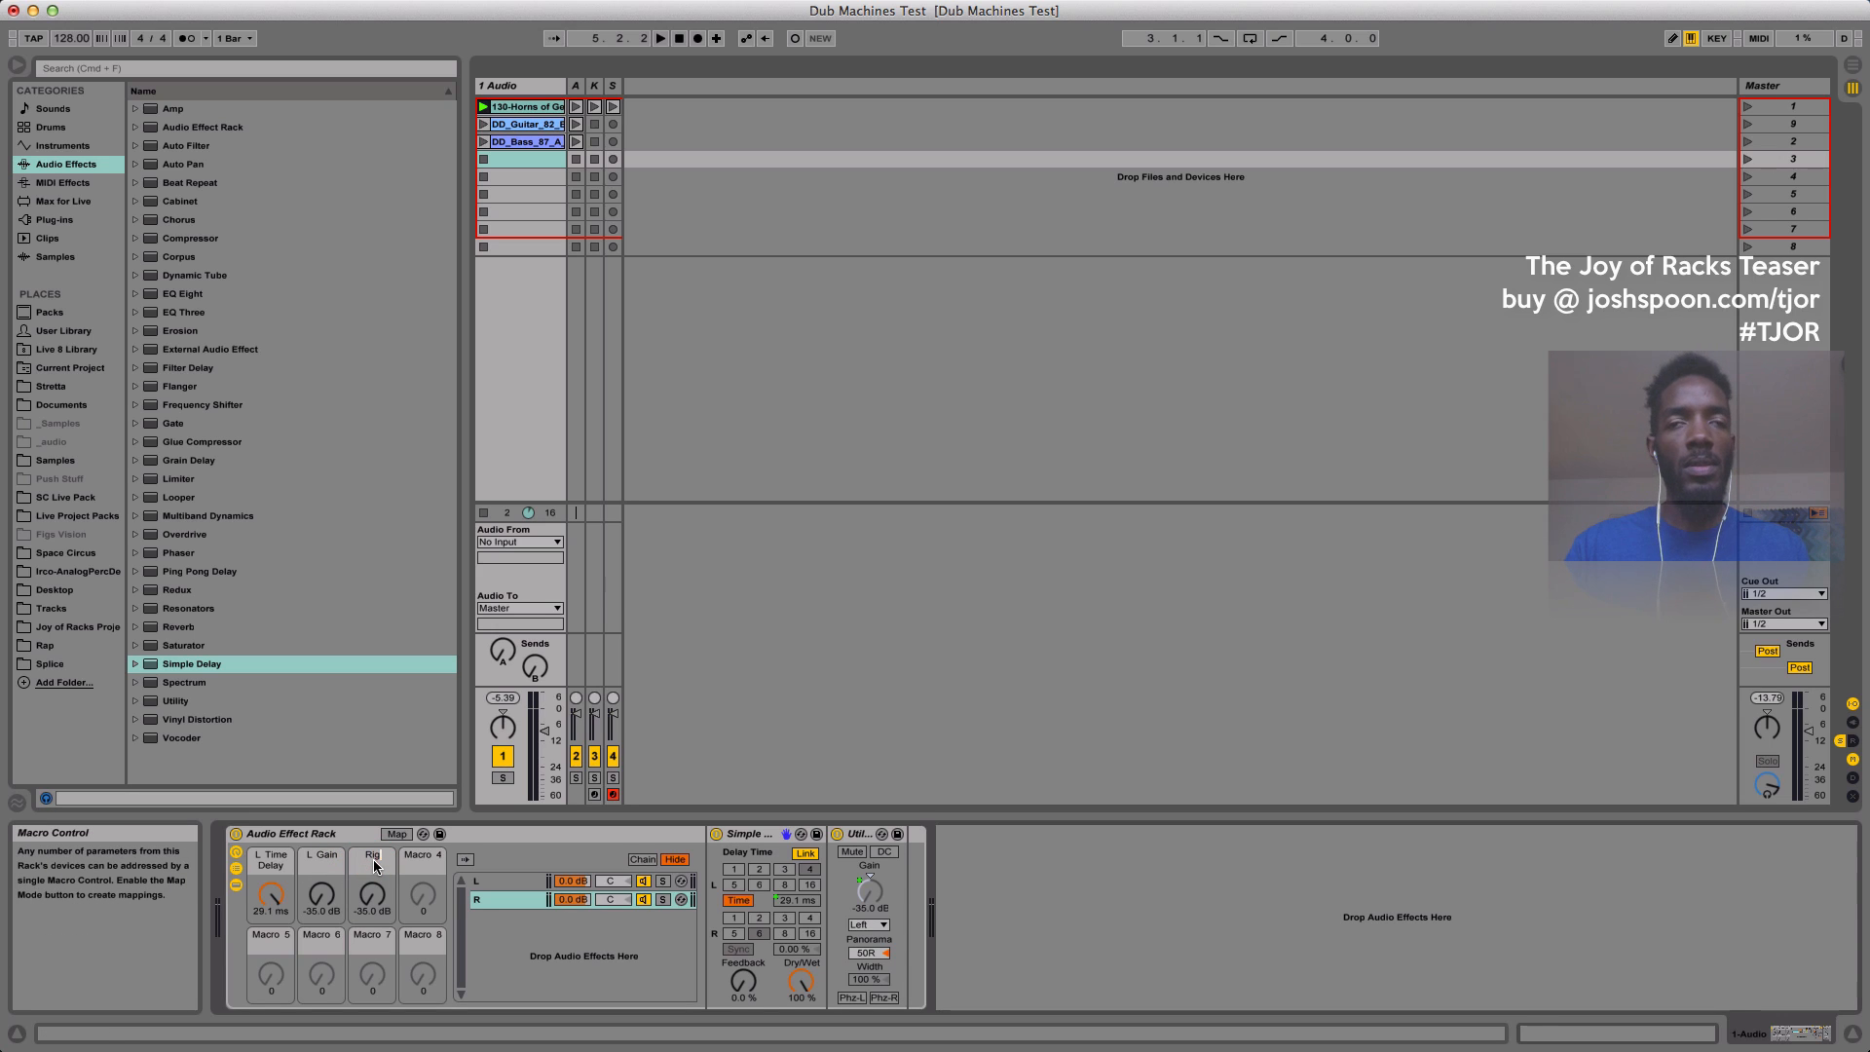
{"action": "type", "text": " G"}
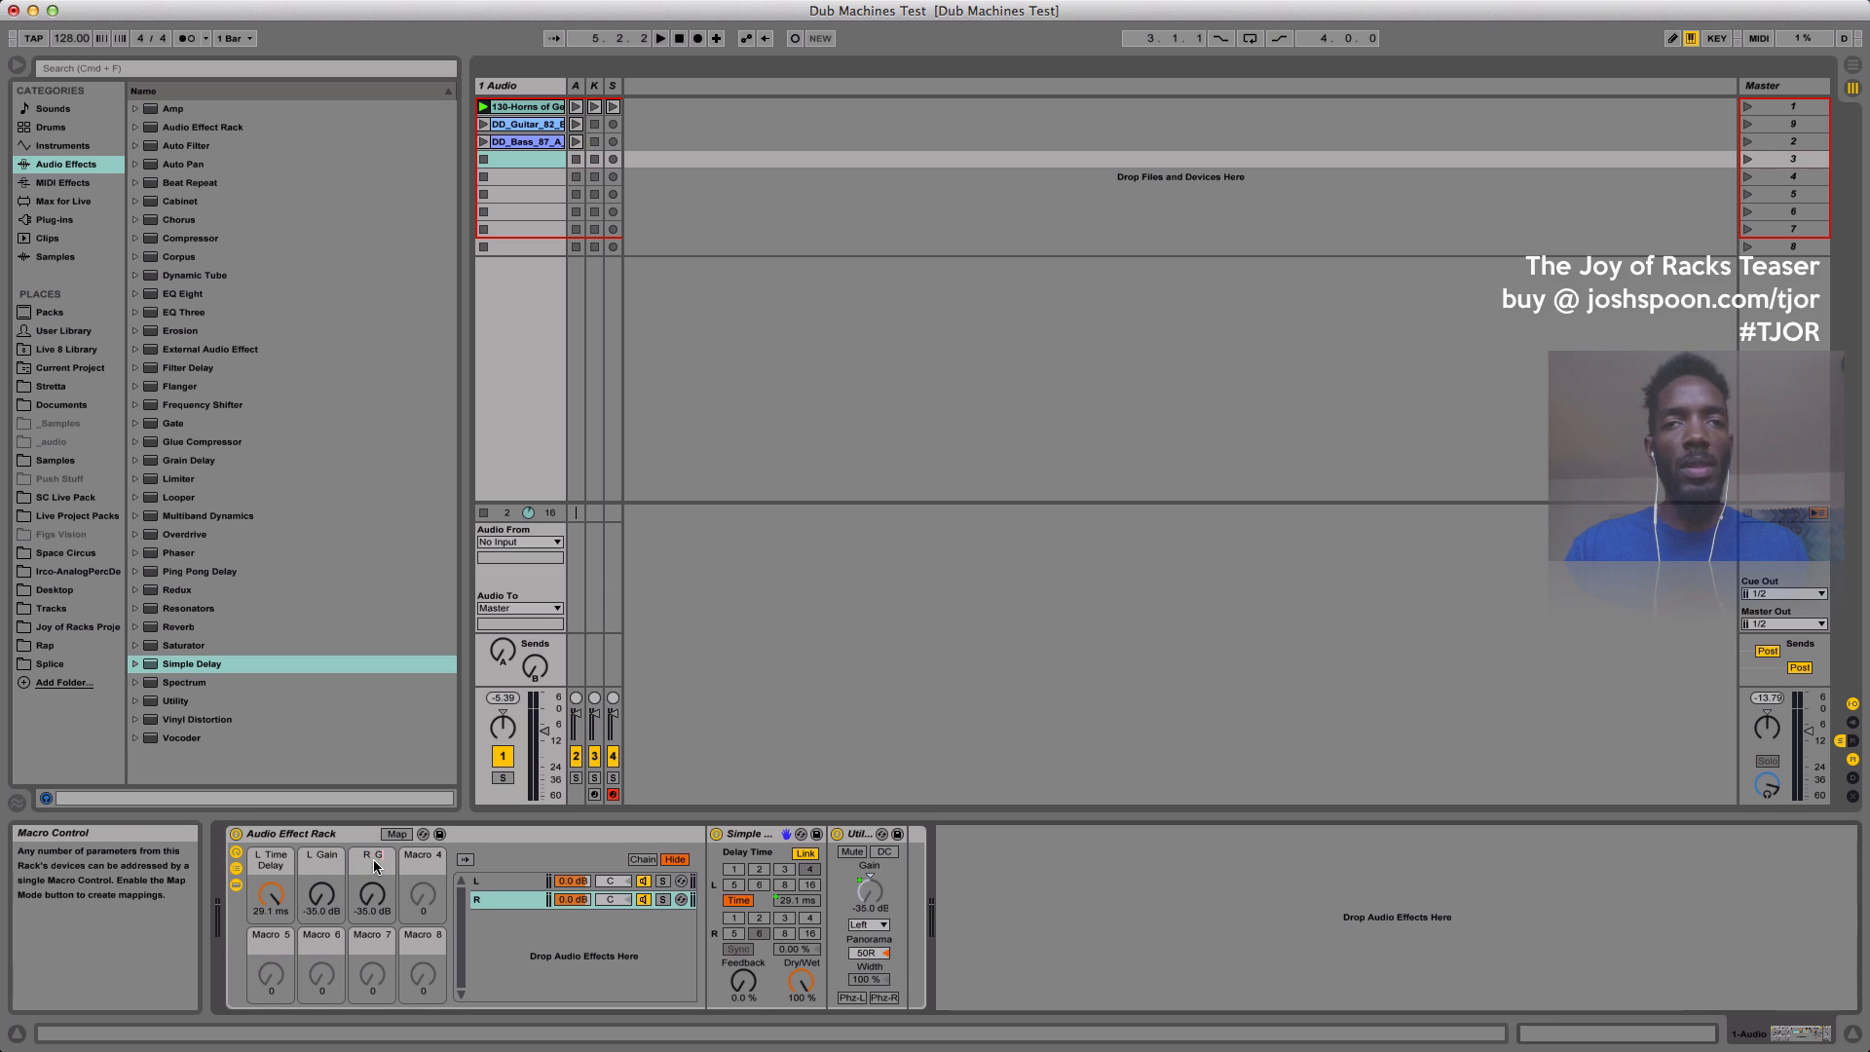
{"action": "type", "text": "ain"}
Set the L Gain macro mapping's range to a minimum of 0 dB and a maximum of -6 dB.
{"action": "left_click", "coordinate": [396, 834]}
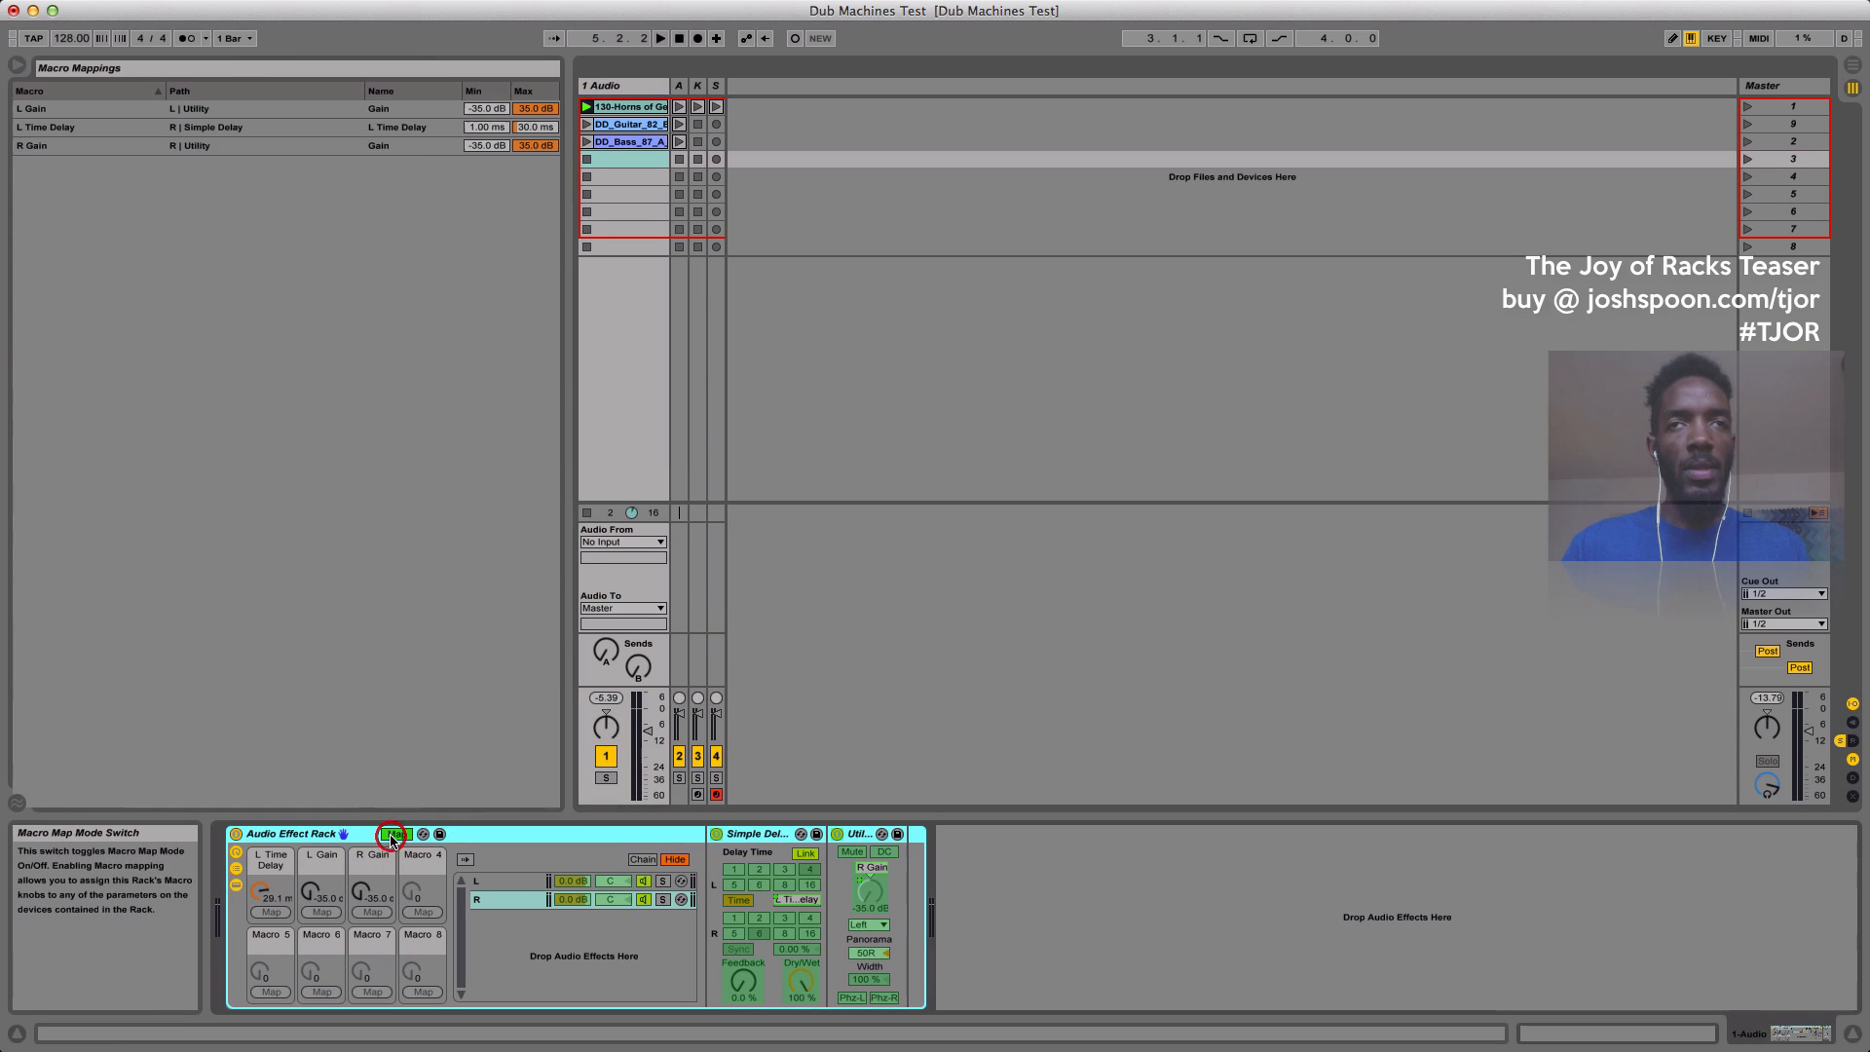
{"action": "left_click", "coordinate": [487, 128]}
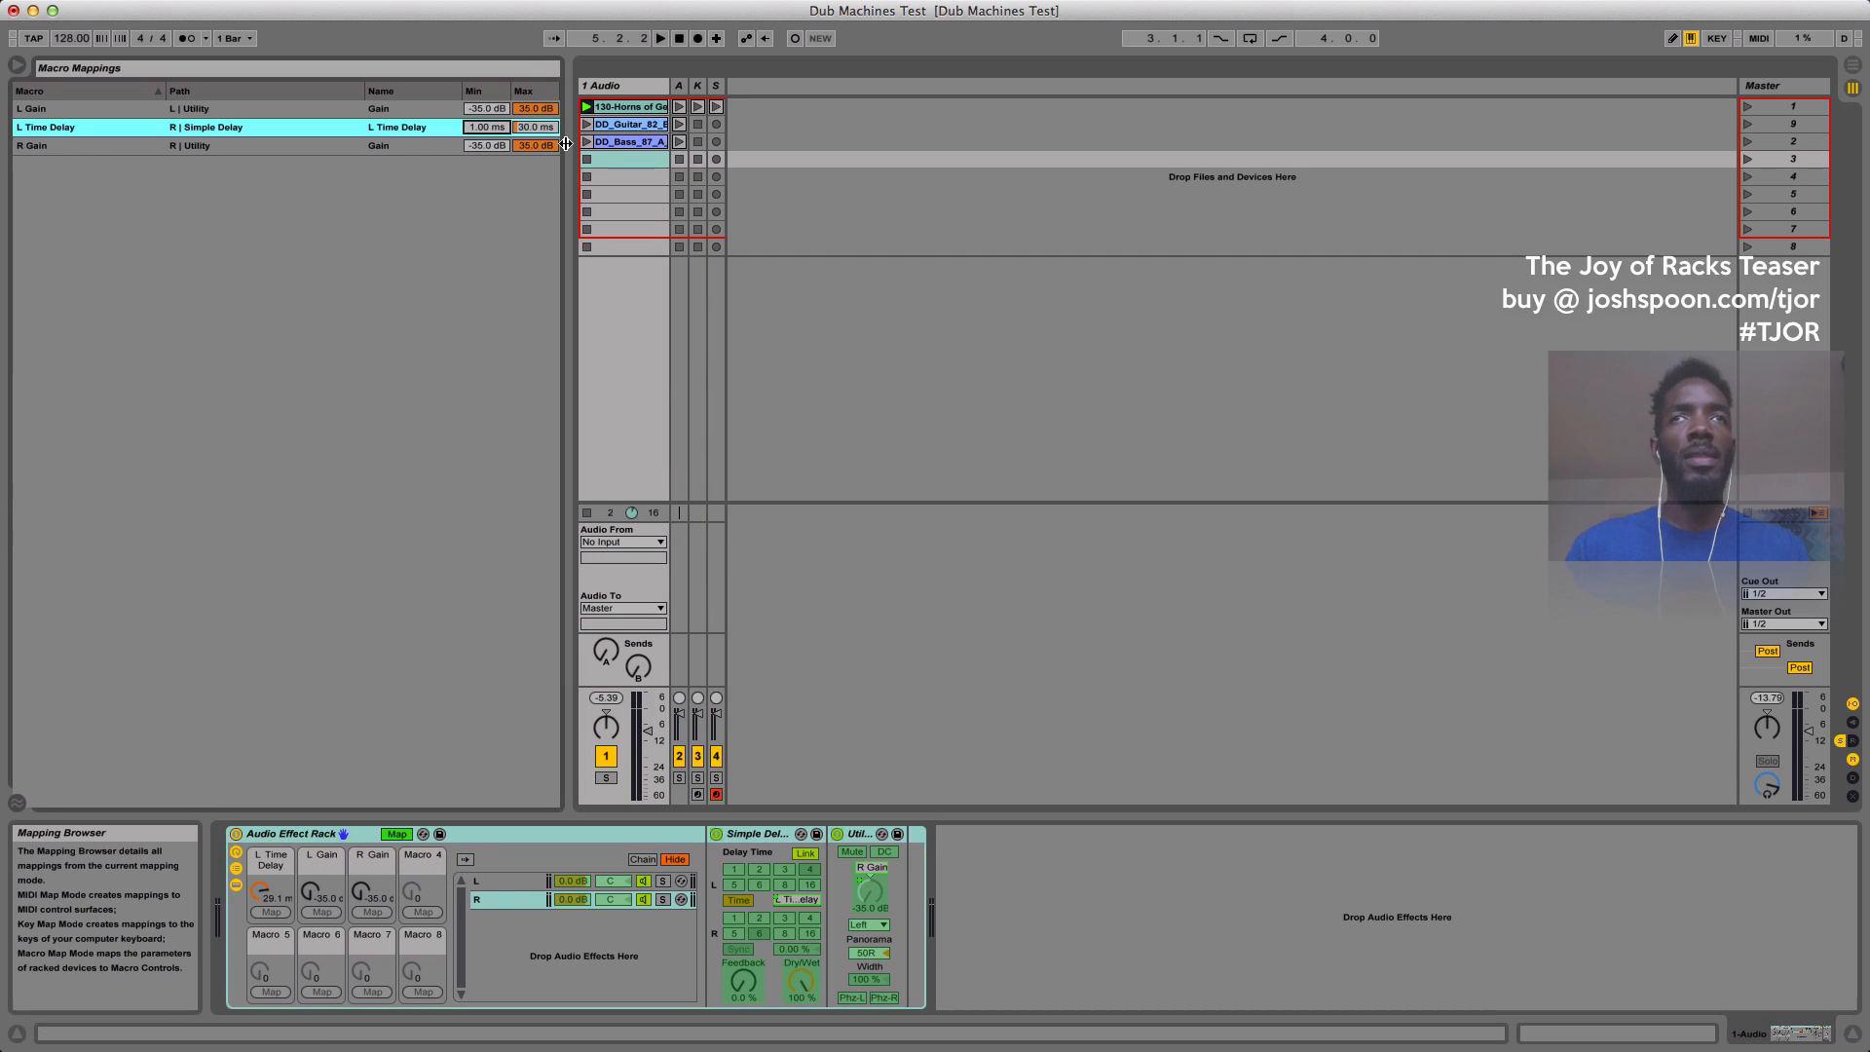
{"action": "left_click", "coordinate": [487, 109]}
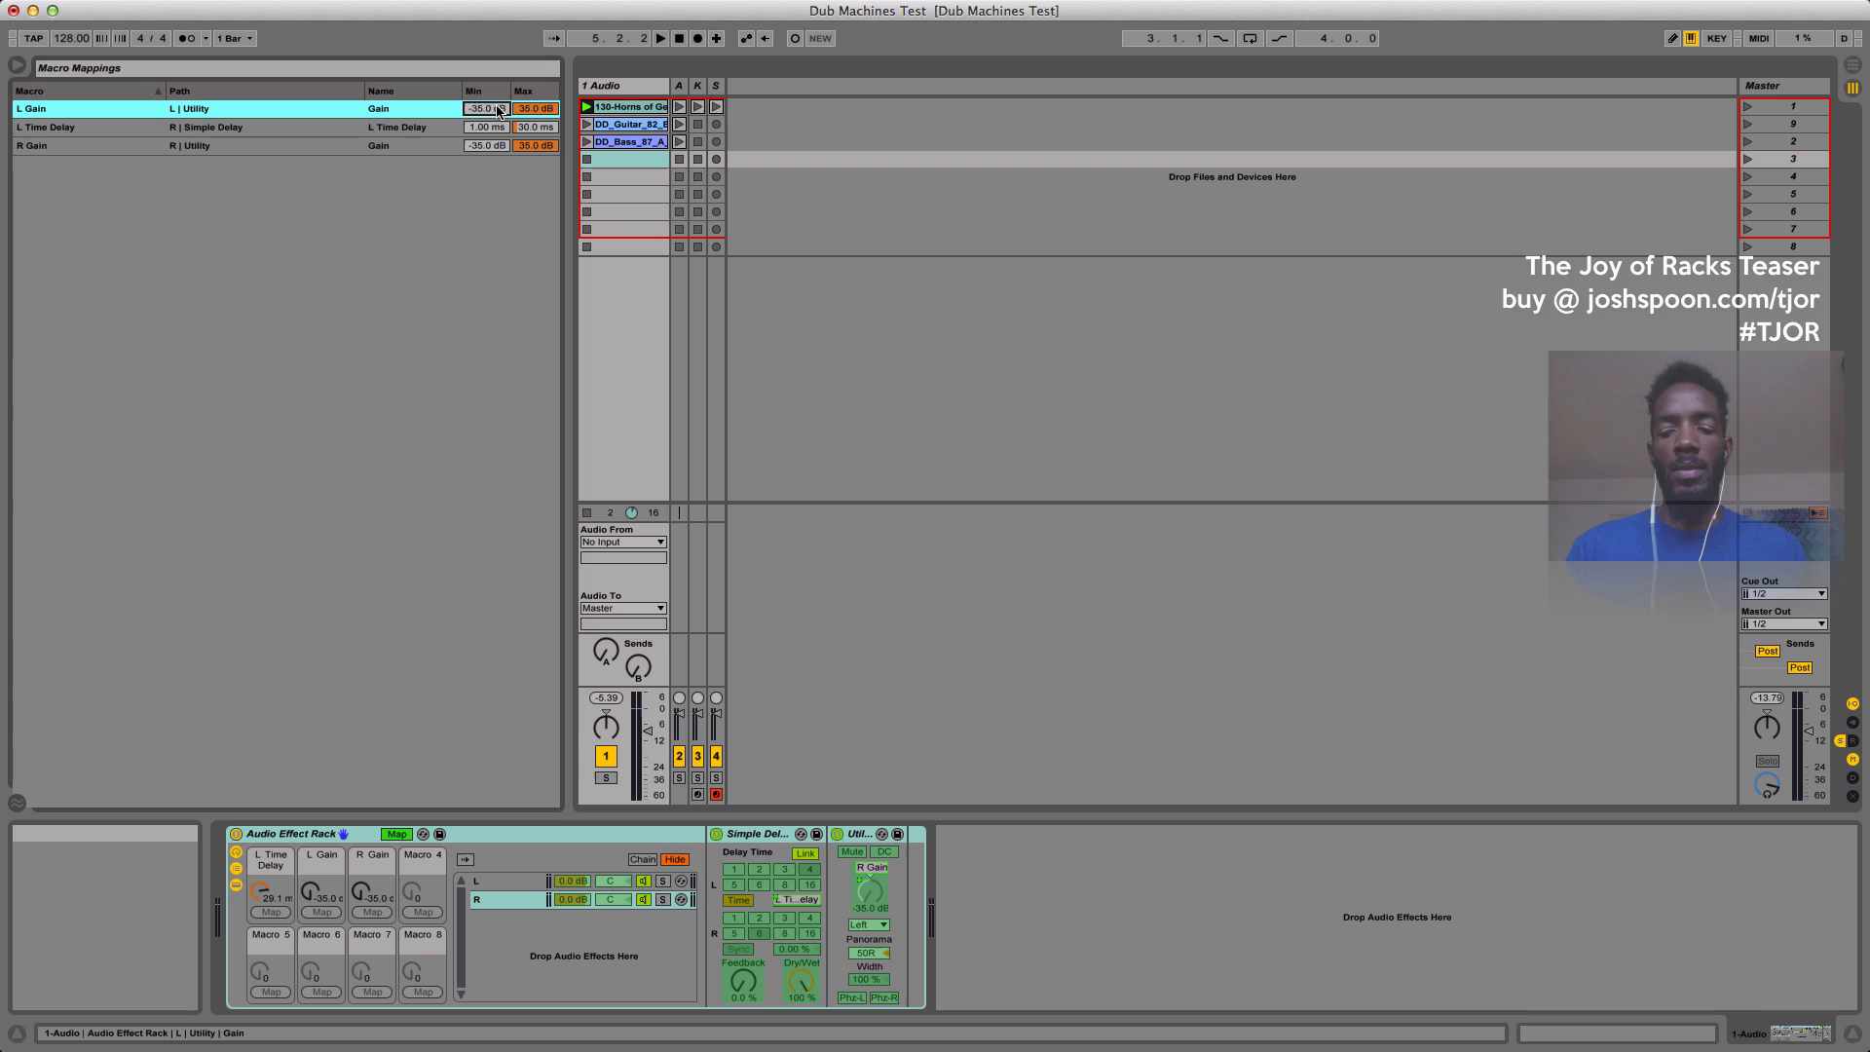
{"action": "type", "text": "0"}
{"action": "key", "text": "Return"}
{"action": "left_click", "coordinate": [536, 109]}
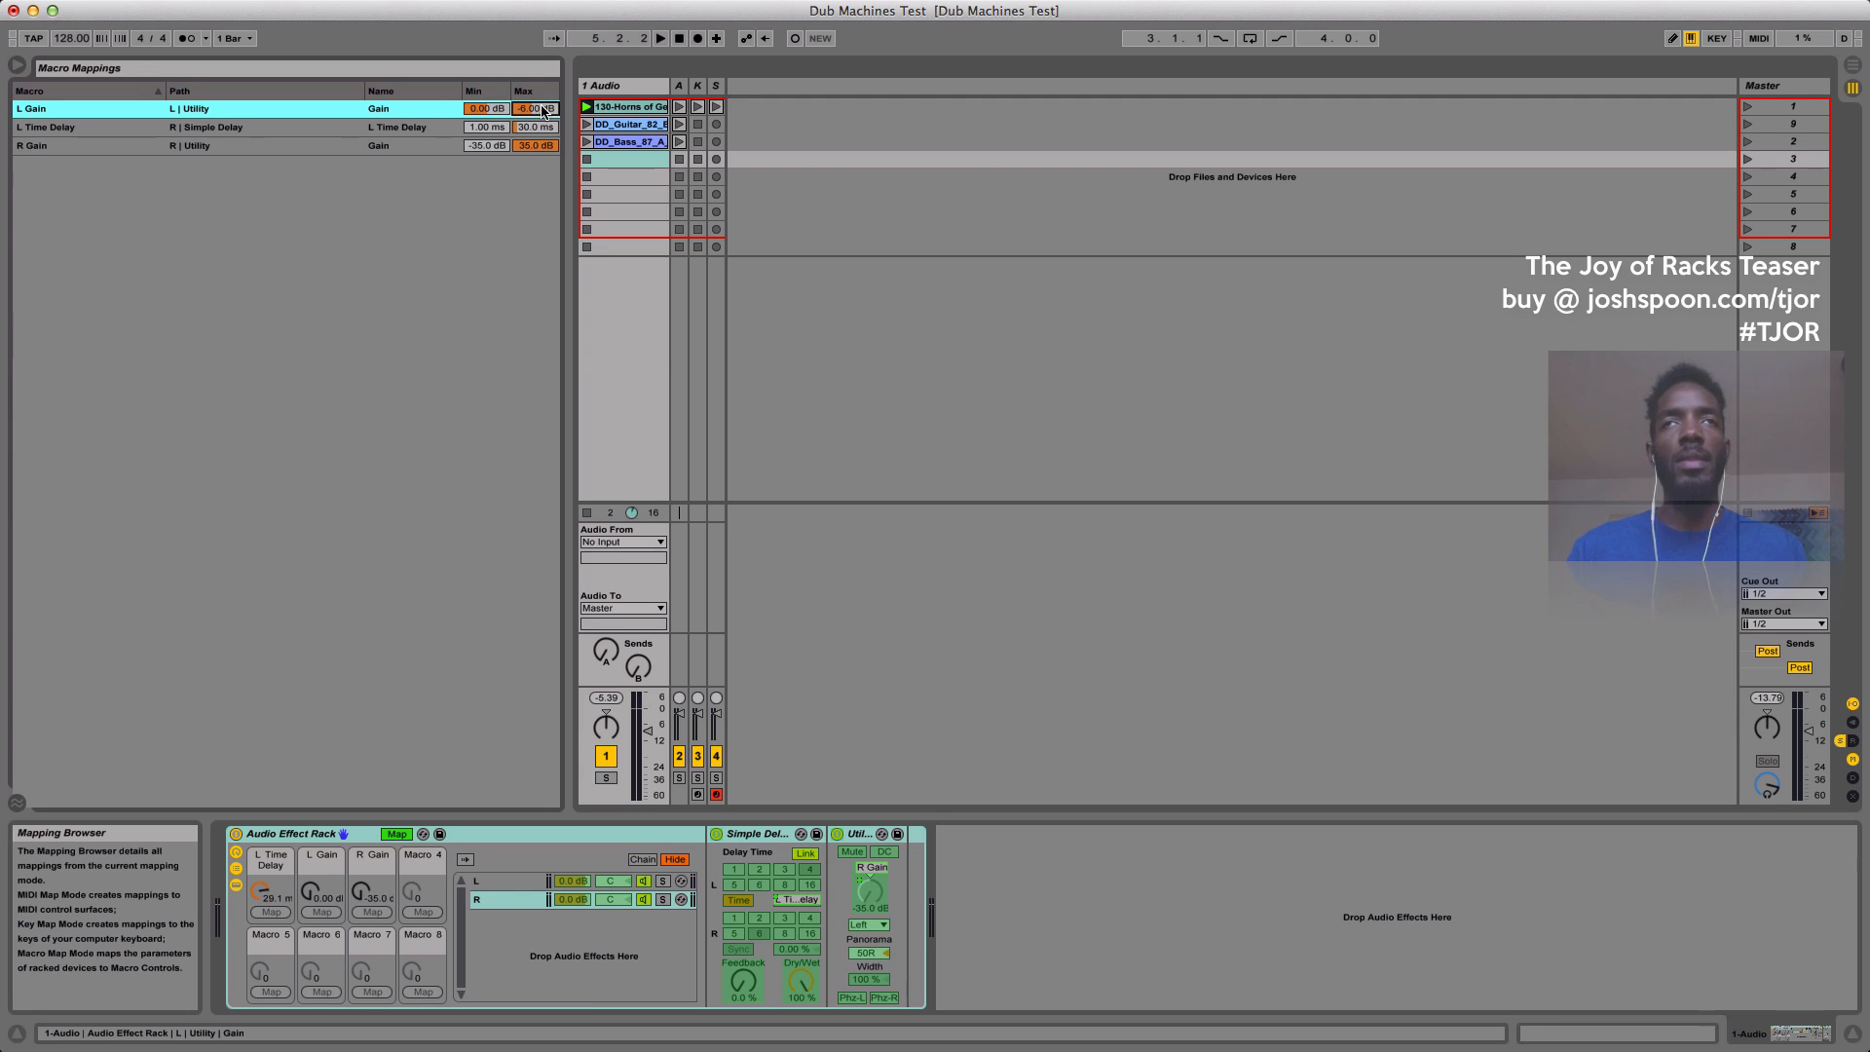
Set the R Gain mapping's range to a minimum of 0 dB and a maximum of -6 dB, and leave macro mapping mode.
{"action": "left_click", "coordinate": [482, 146]}
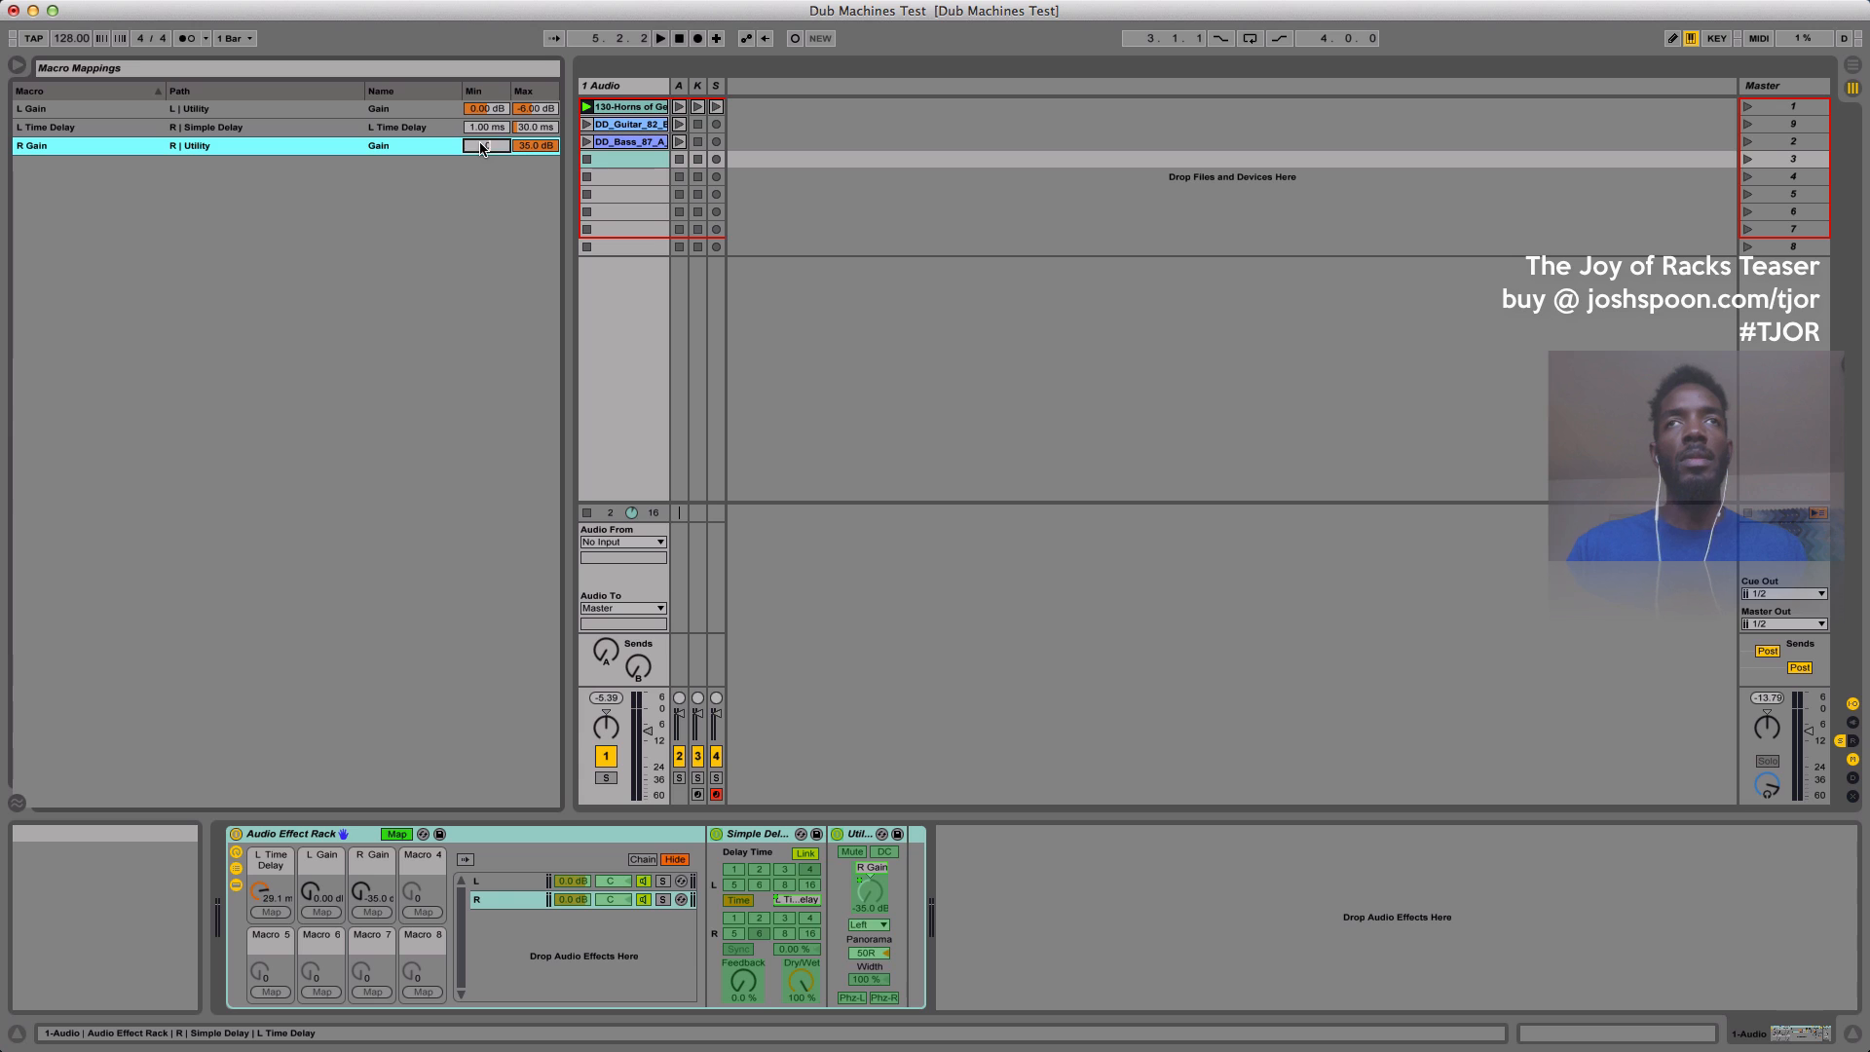
{"action": "type", "text": "0"}
{"action": "key", "text": "Return"}
{"action": "left_click", "coordinate": [529, 146]}
{"action": "type", "text": "-6"}
{"action": "key", "text": "Return"}
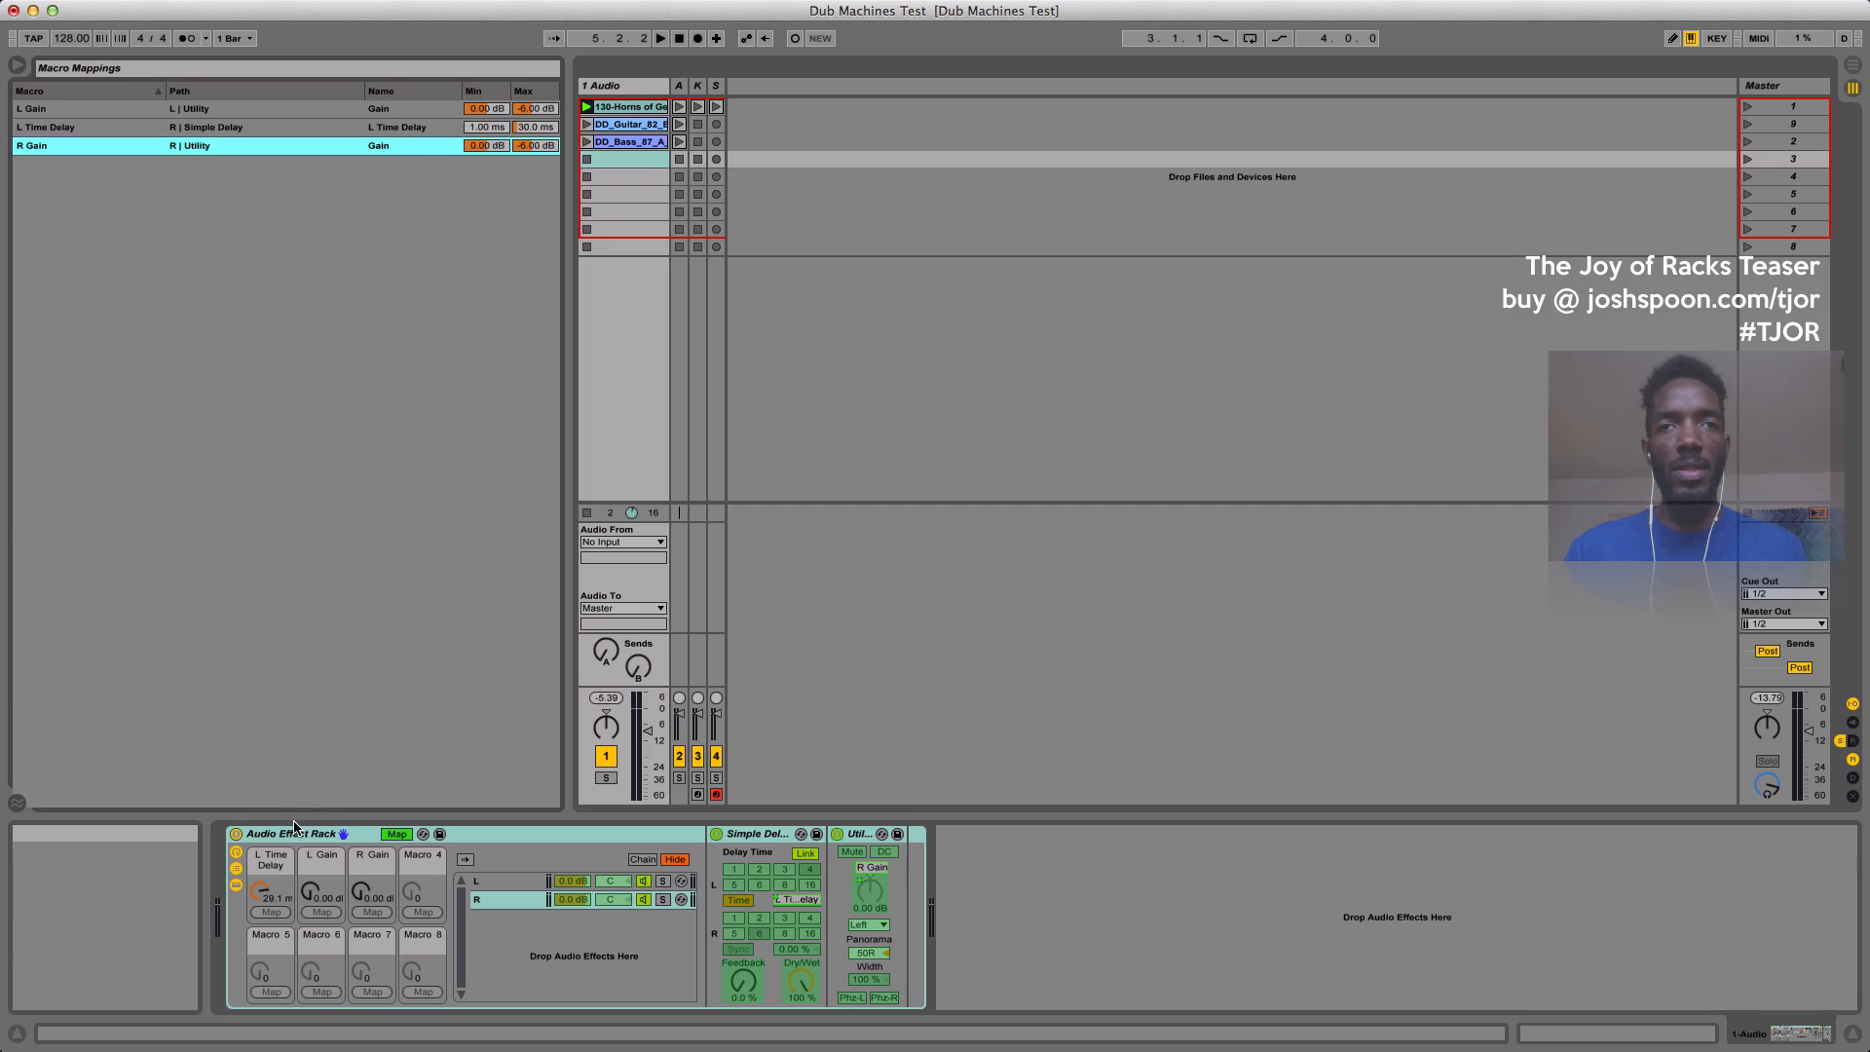
{"action": "key", "text": "Escape"}
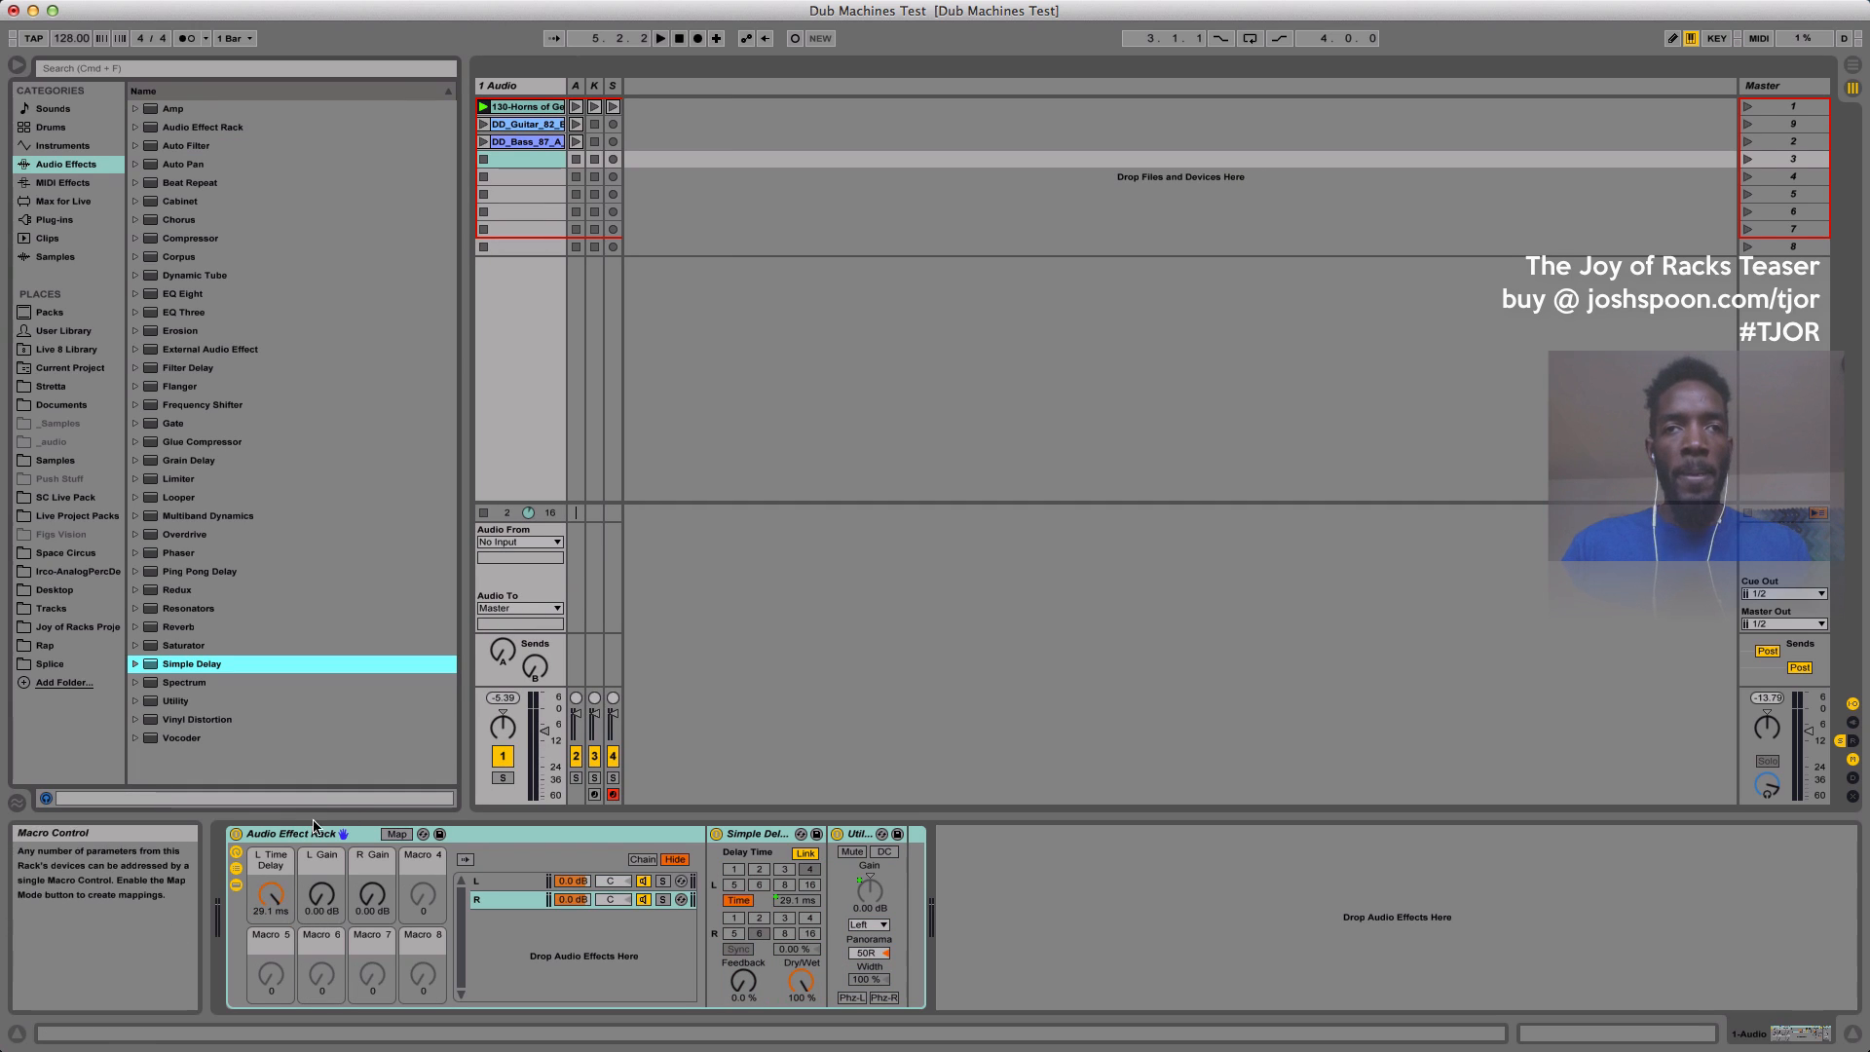
Set the L Gain and R Gain macros to -6 dB and compare the playing clip with the rack bypassed and active.
{"action": "mouse_move", "coordinate": [332, 899]}
{"action": "left_mouse_down"}
{"action": "mouse_move", "coordinate": [322, 955]}
{"action": "mouse_move", "coordinate": [322, 847]}
{"action": "mouse_move", "coordinate": [374, 895]}
{"action": "mouse_move", "coordinate": [336, 889]}
{"action": "mouse_move", "coordinate": [336, 954]}
{"action": "mouse_move", "coordinate": [336, 877]}
{"action": "mouse_move", "coordinate": [369, 898]}
{"action": "left_mouse_up"}
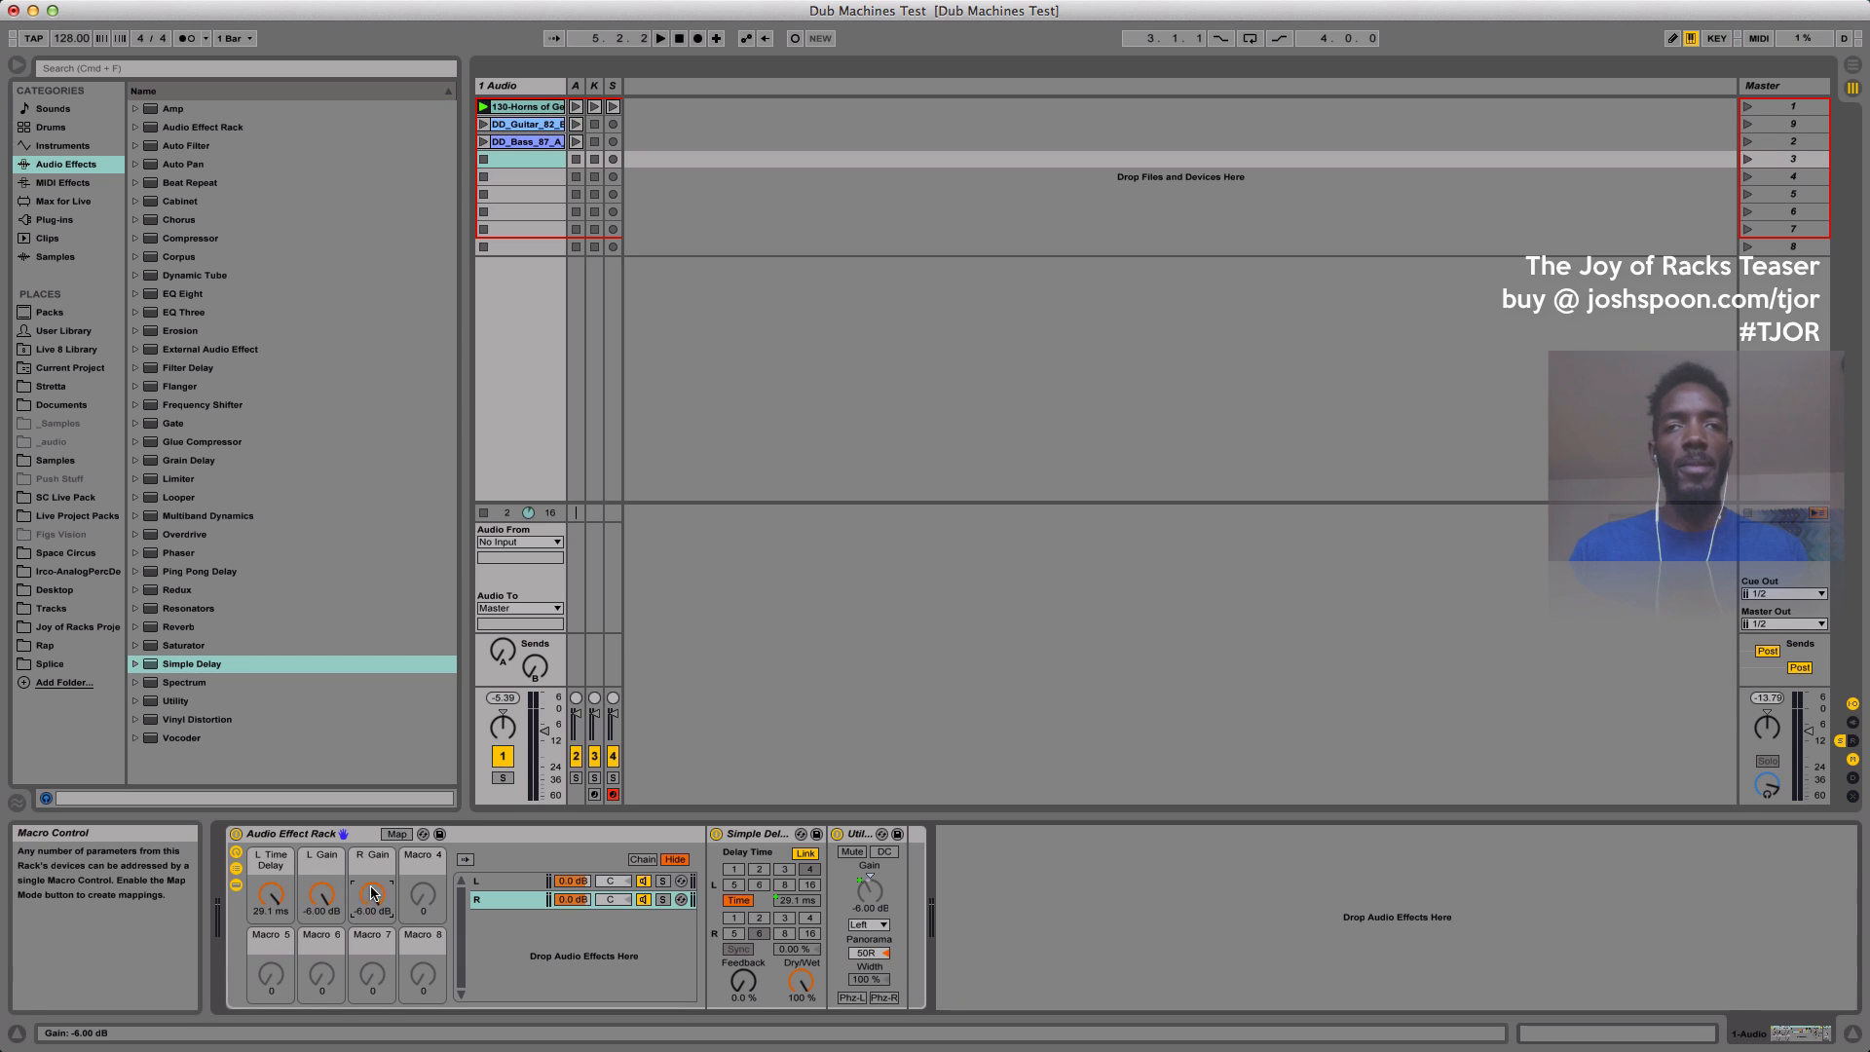
{"action": "key", "text": "space"}
{"action": "left_click", "coordinate": [236, 834]}
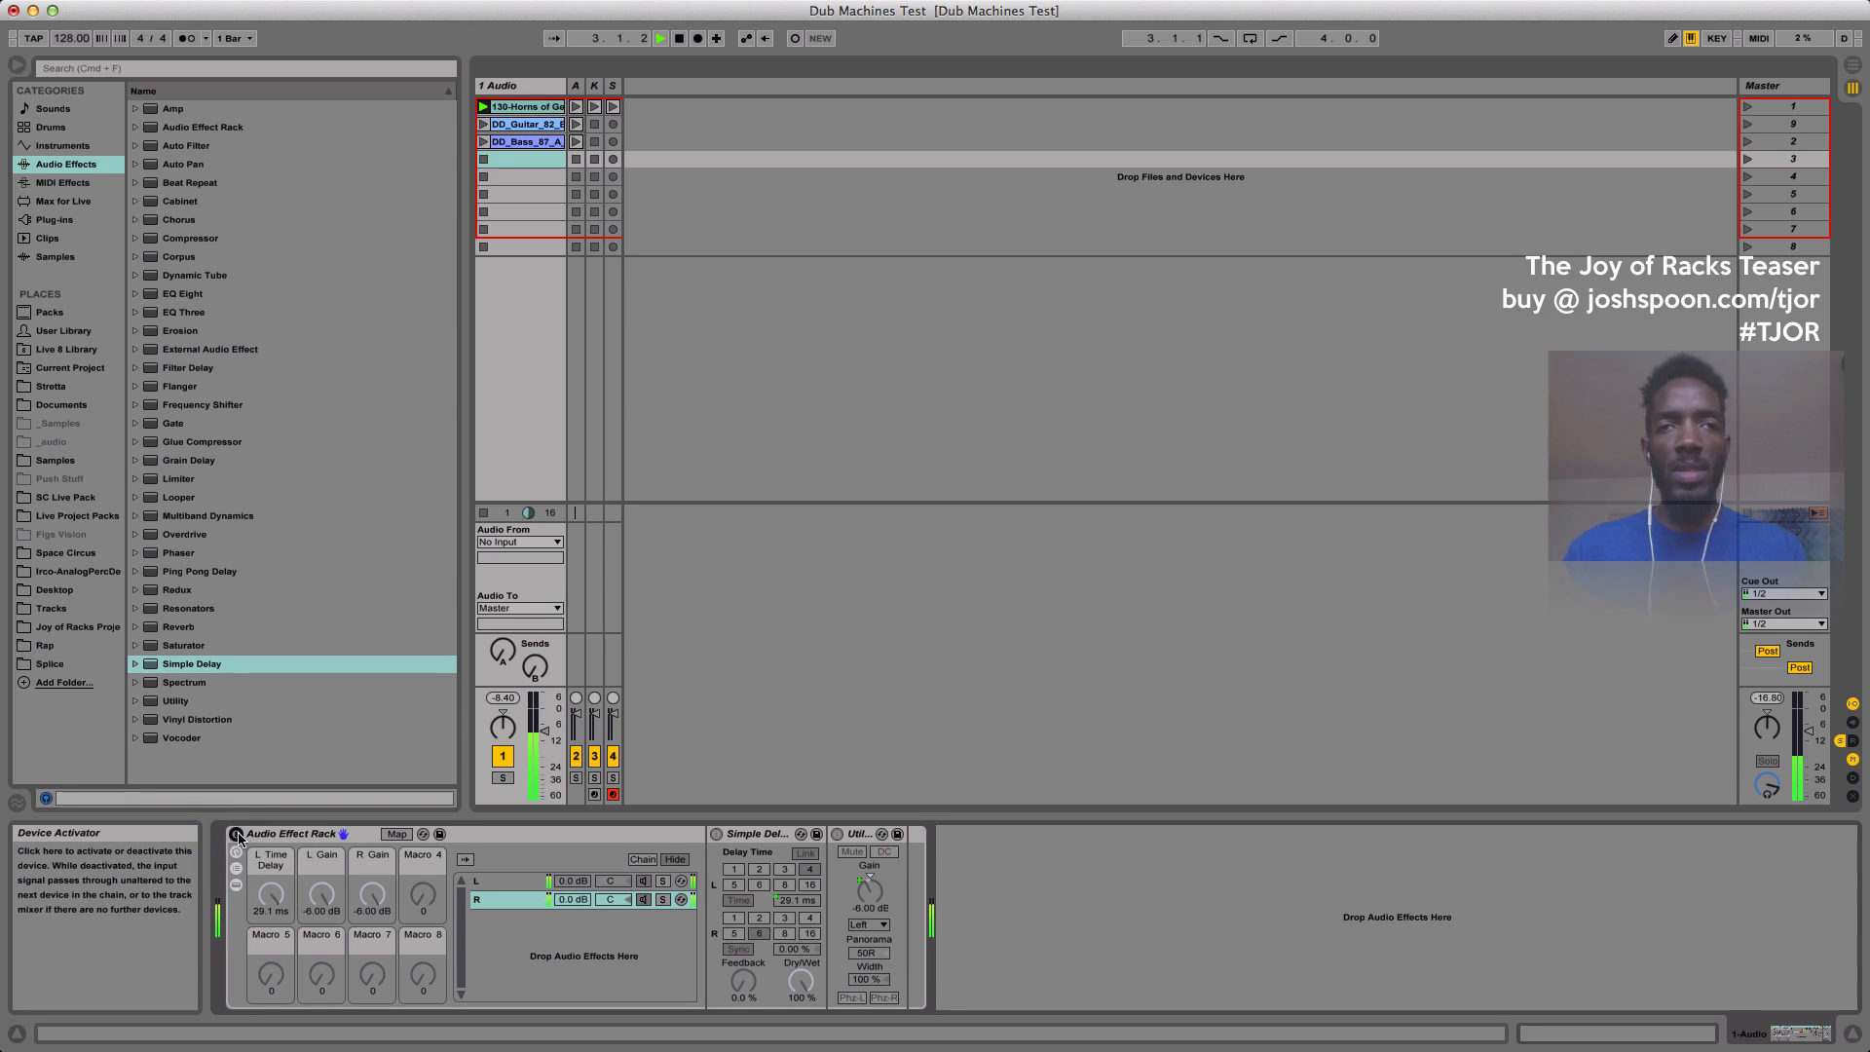
{"action": "left_click", "coordinate": [236, 835]}
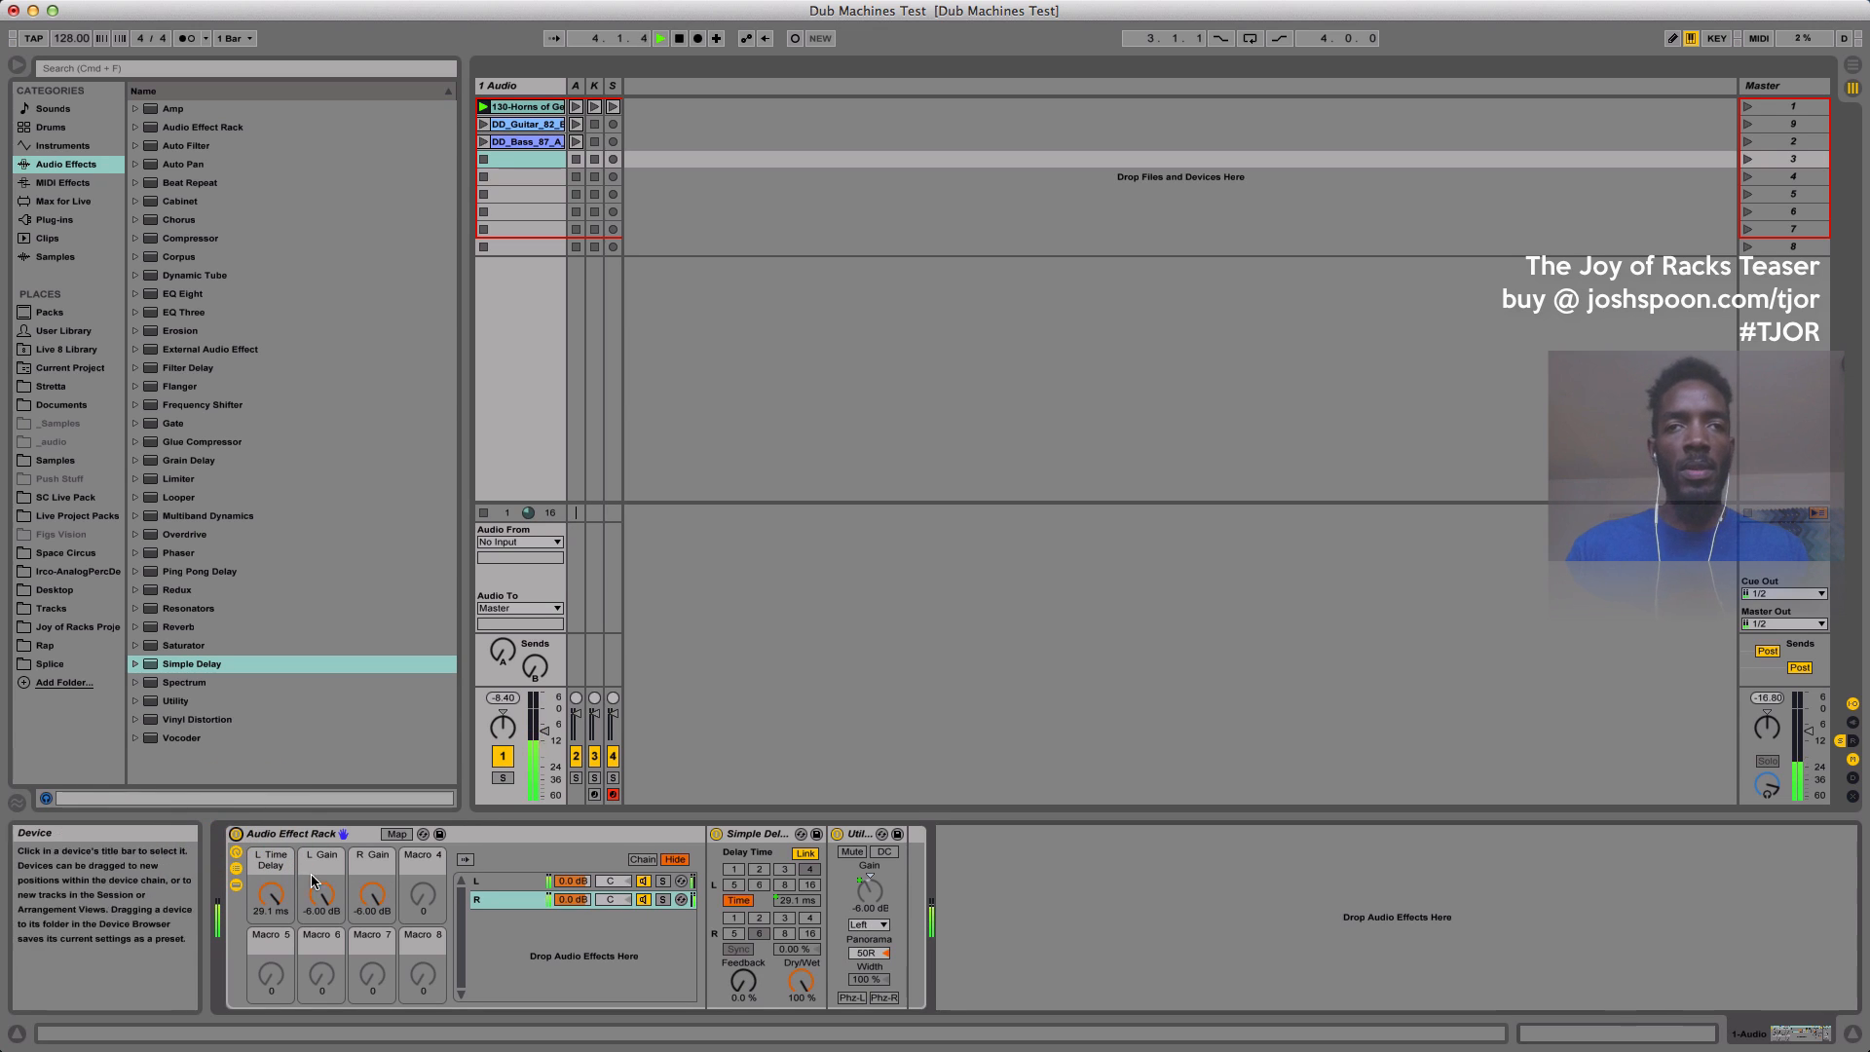
Set L Gain to -5.15 dB and R Gain to -5.01 dB, checking the level against the bypassed rack.
{"action": "left_click_drag", "start_coordinate": [321, 895], "coordinate": [322, 888]}
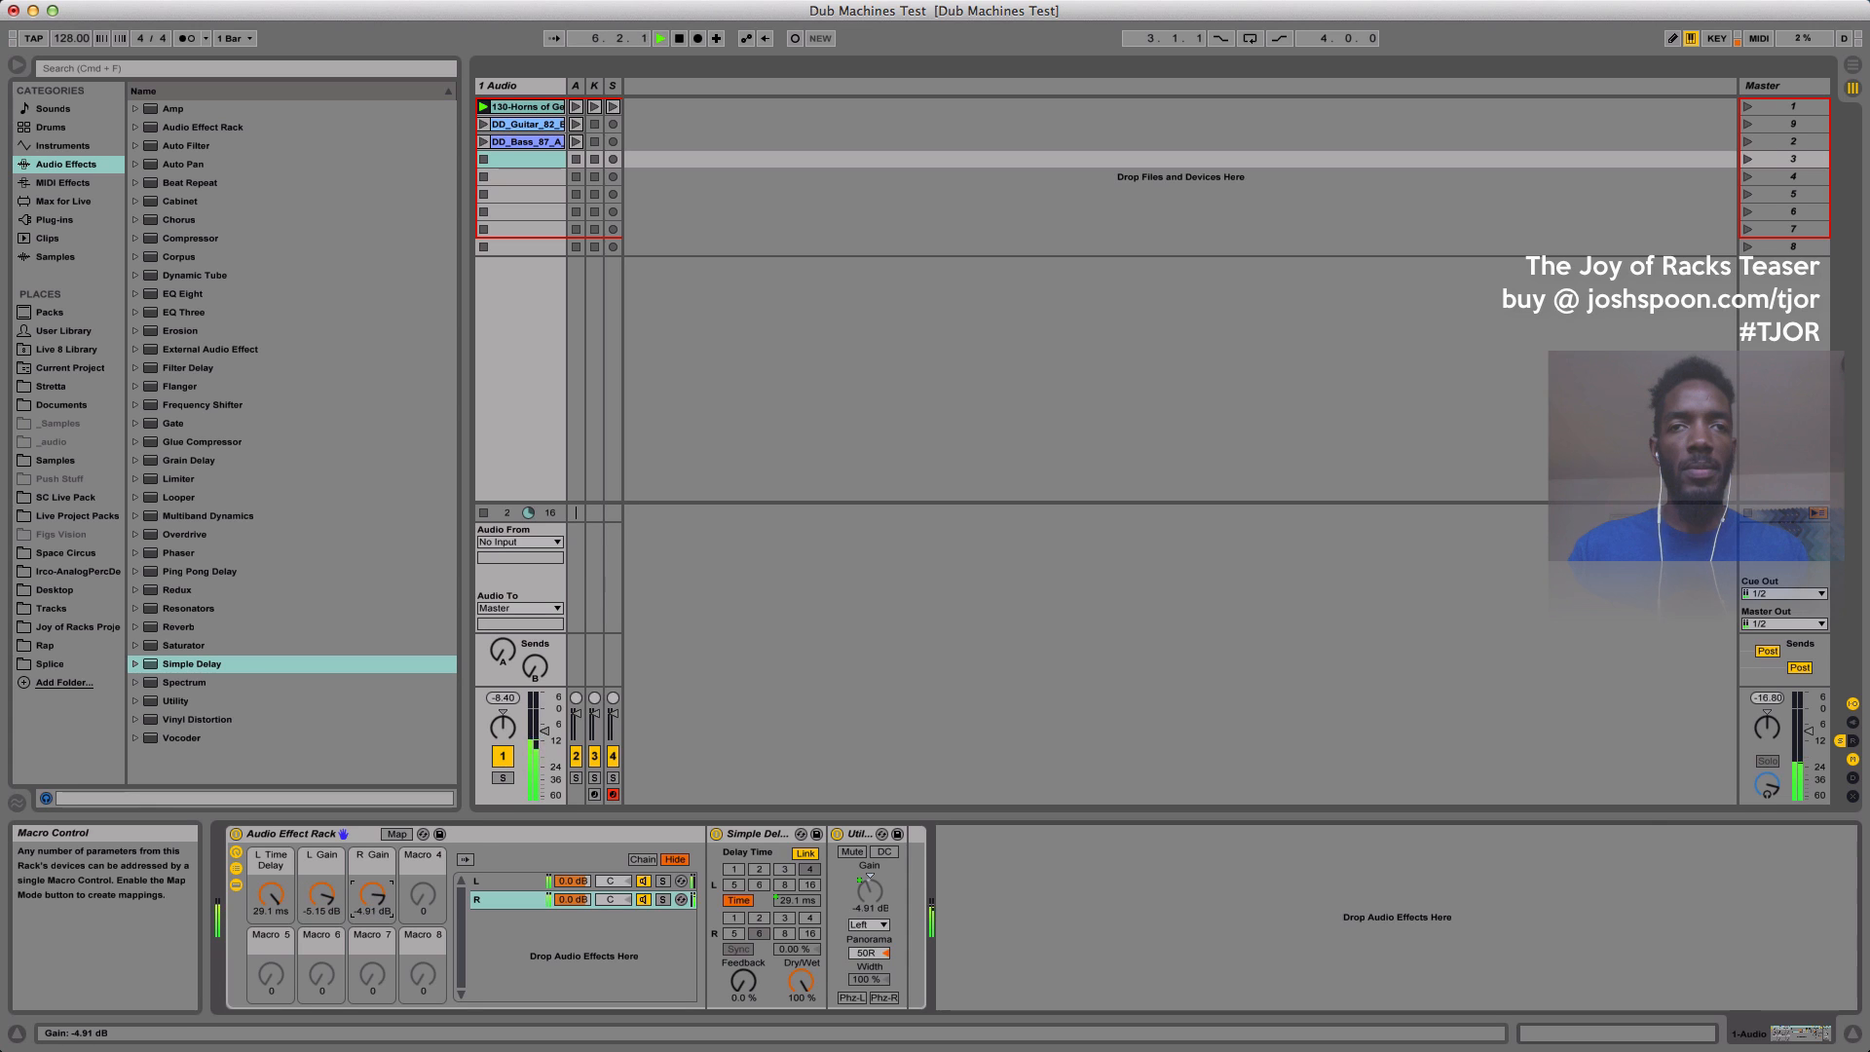
{"action": "left_click", "coordinate": [237, 835]}
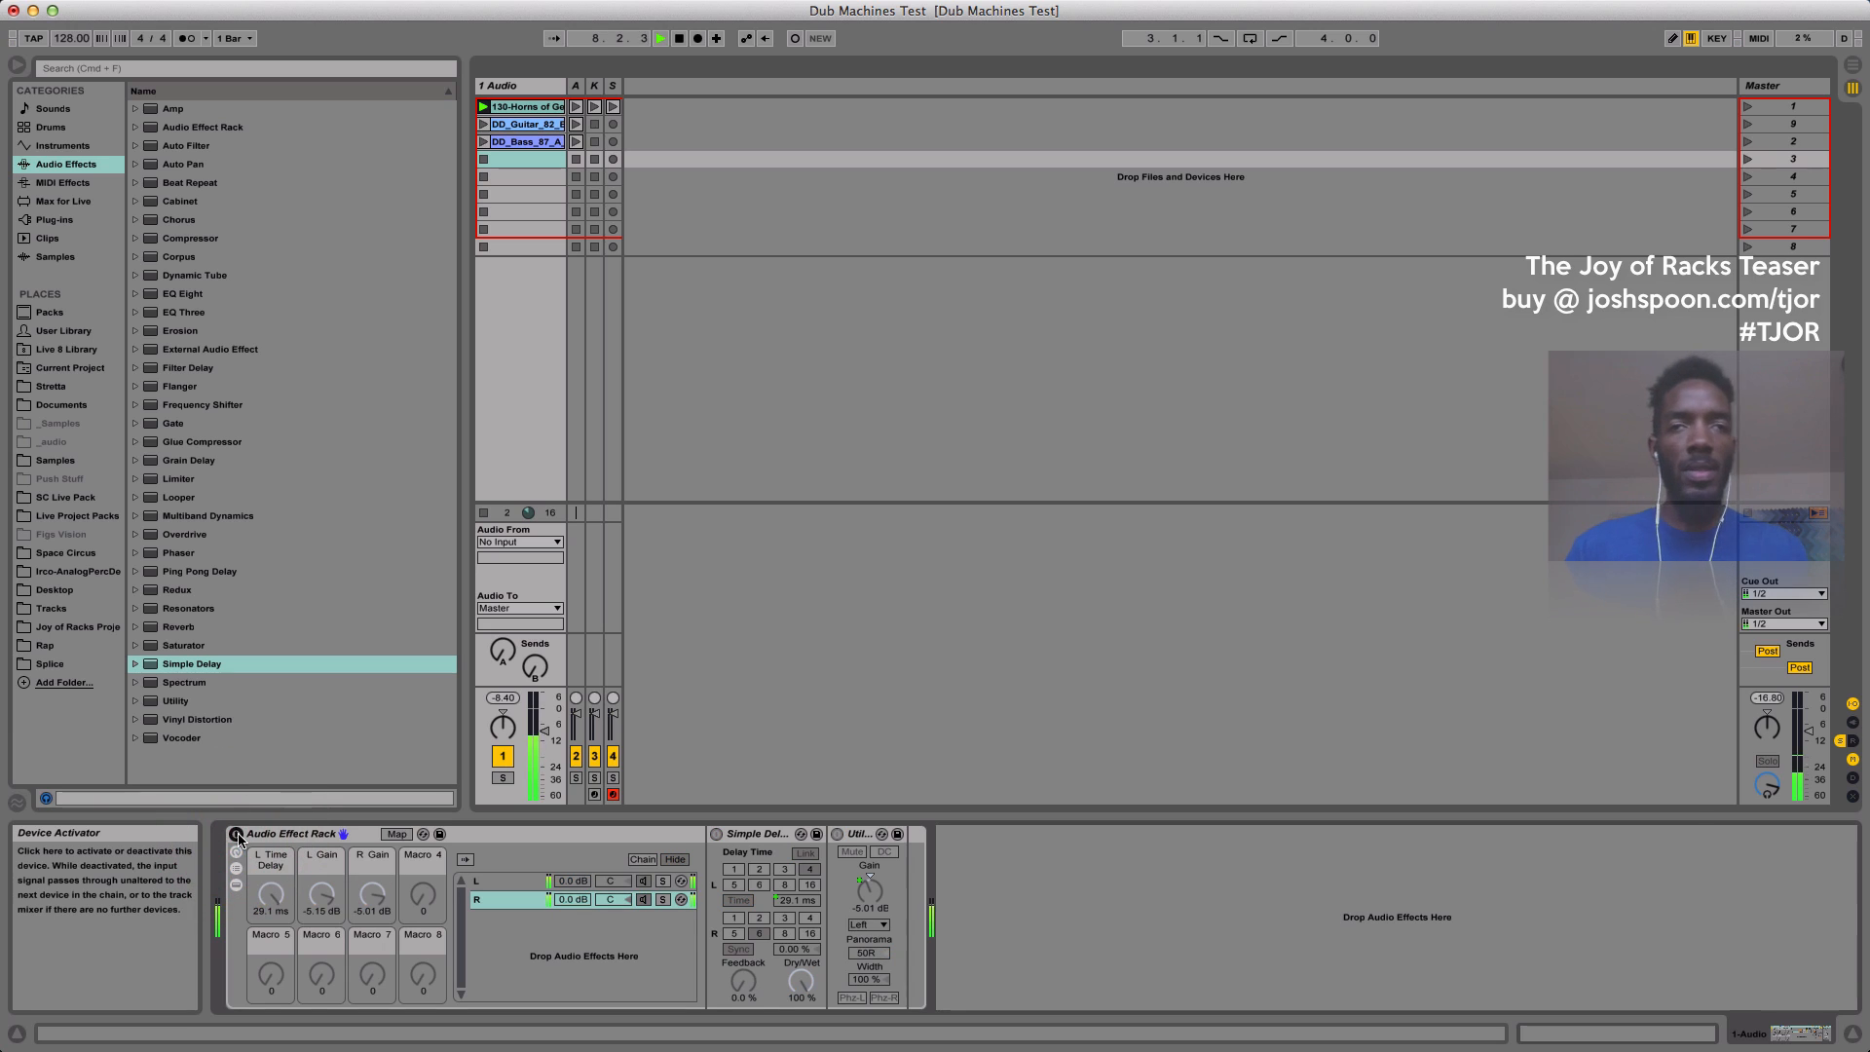
{"action": "left_click", "coordinate": [236, 835]}
{"action": "left_click", "coordinate": [237, 835]}
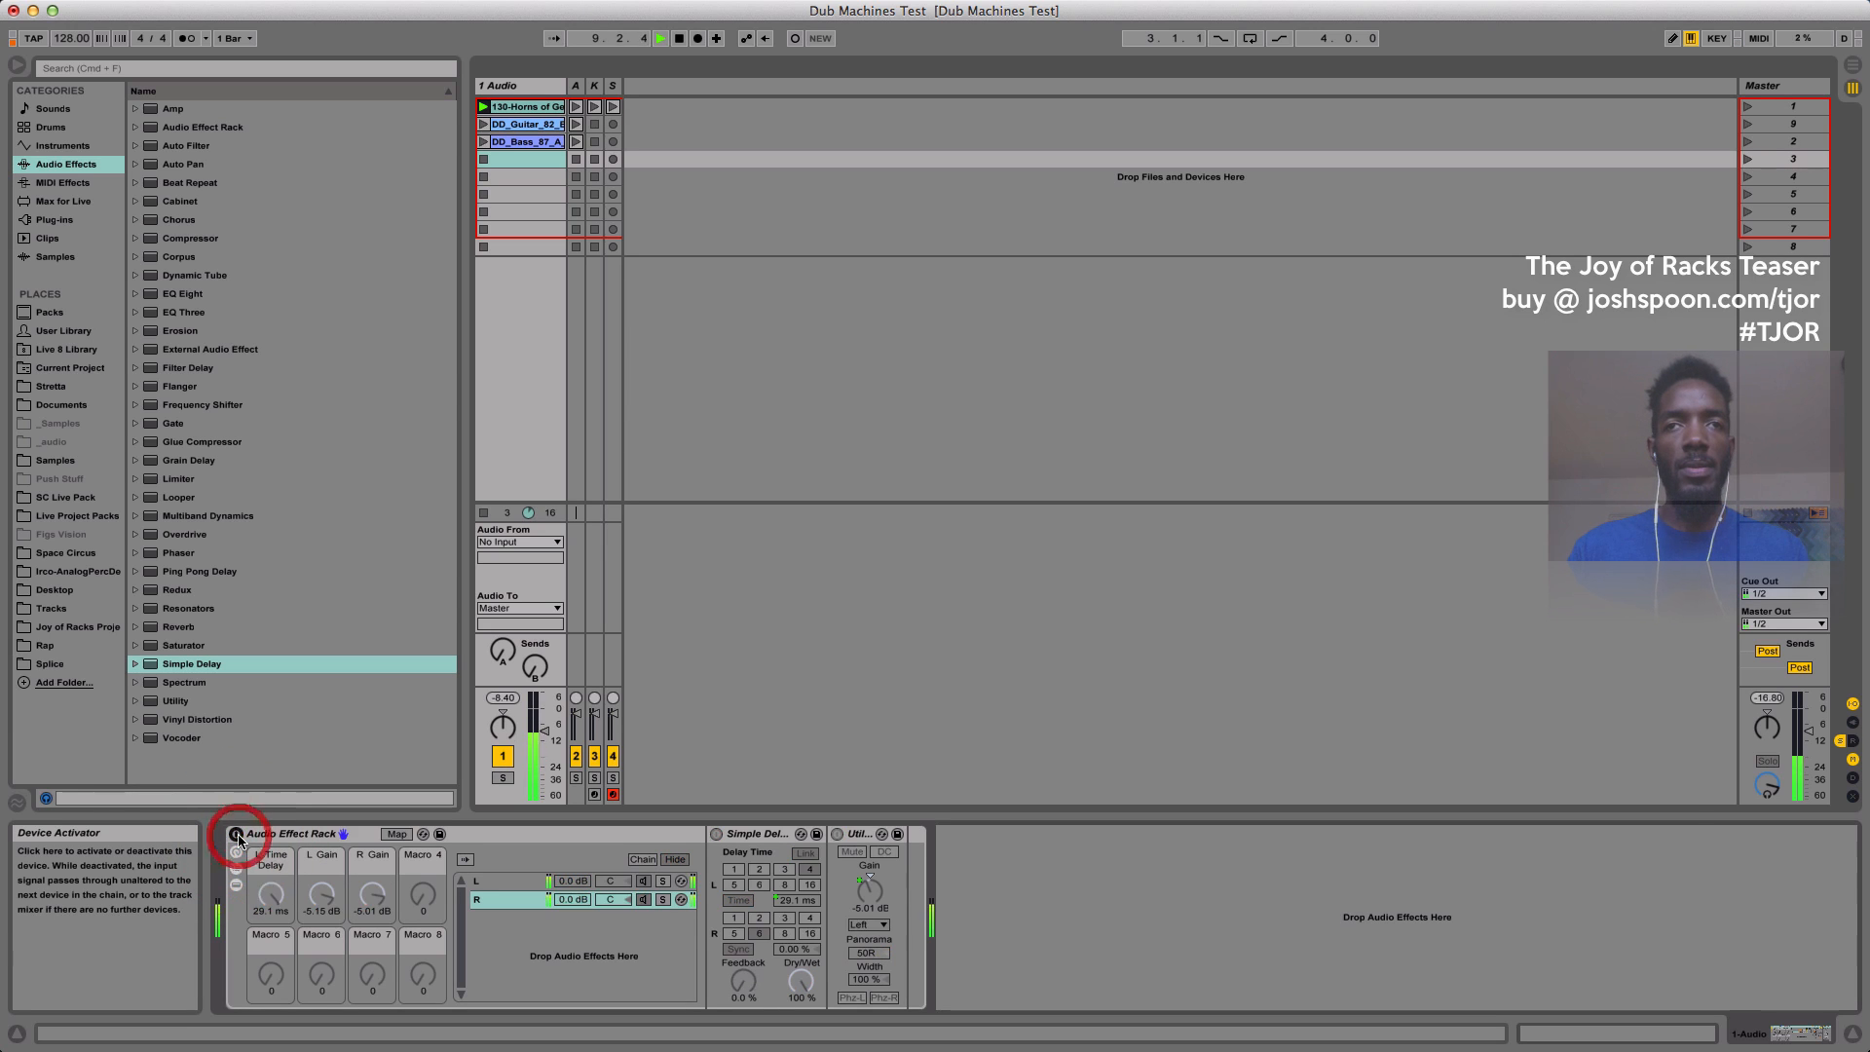
{"action": "left_click", "coordinate": [235, 835]}
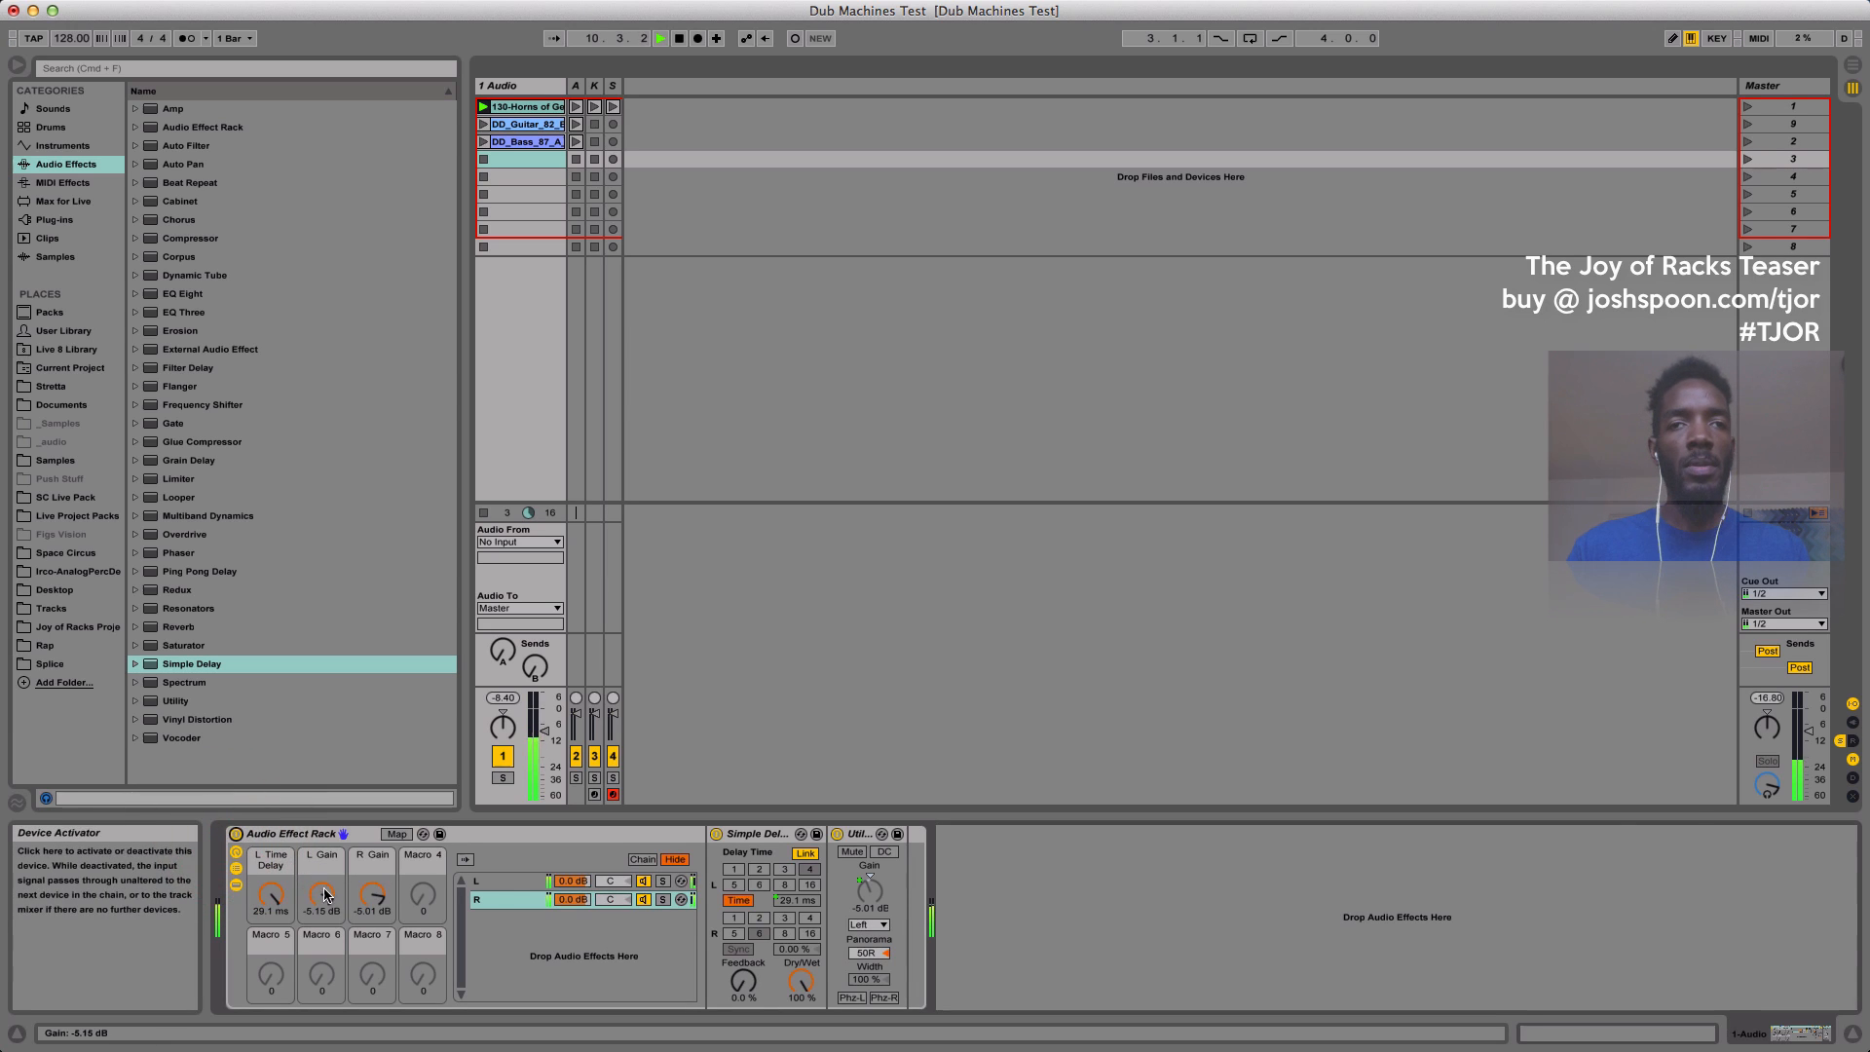
Set L Gain to -4.39 dB and R Gain to -4.20 dB during playback, matching the level to the bypassed rack.
{"action": "left_click", "coordinate": [325, 893]}
{"action": "left_click", "coordinate": [372, 894]}
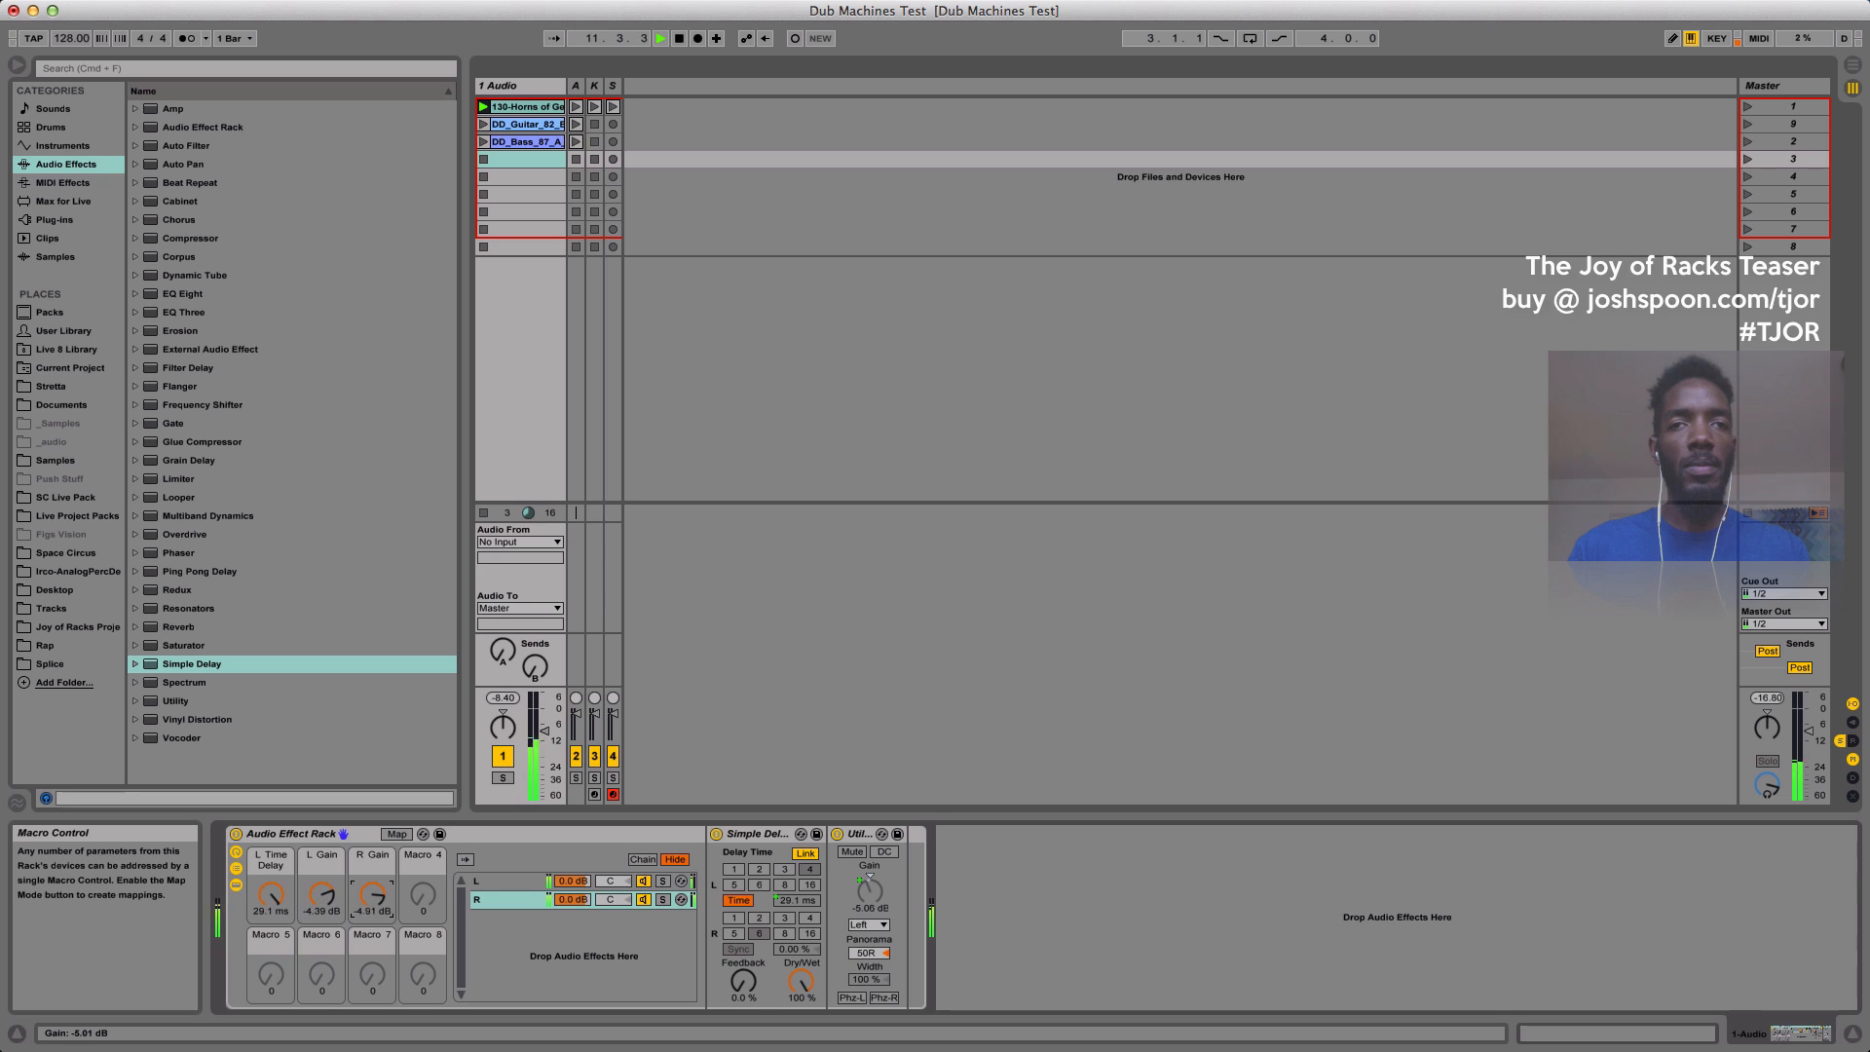
{"action": "left_click", "coordinate": [236, 835]}
{"action": "left_click", "coordinate": [236, 836]}
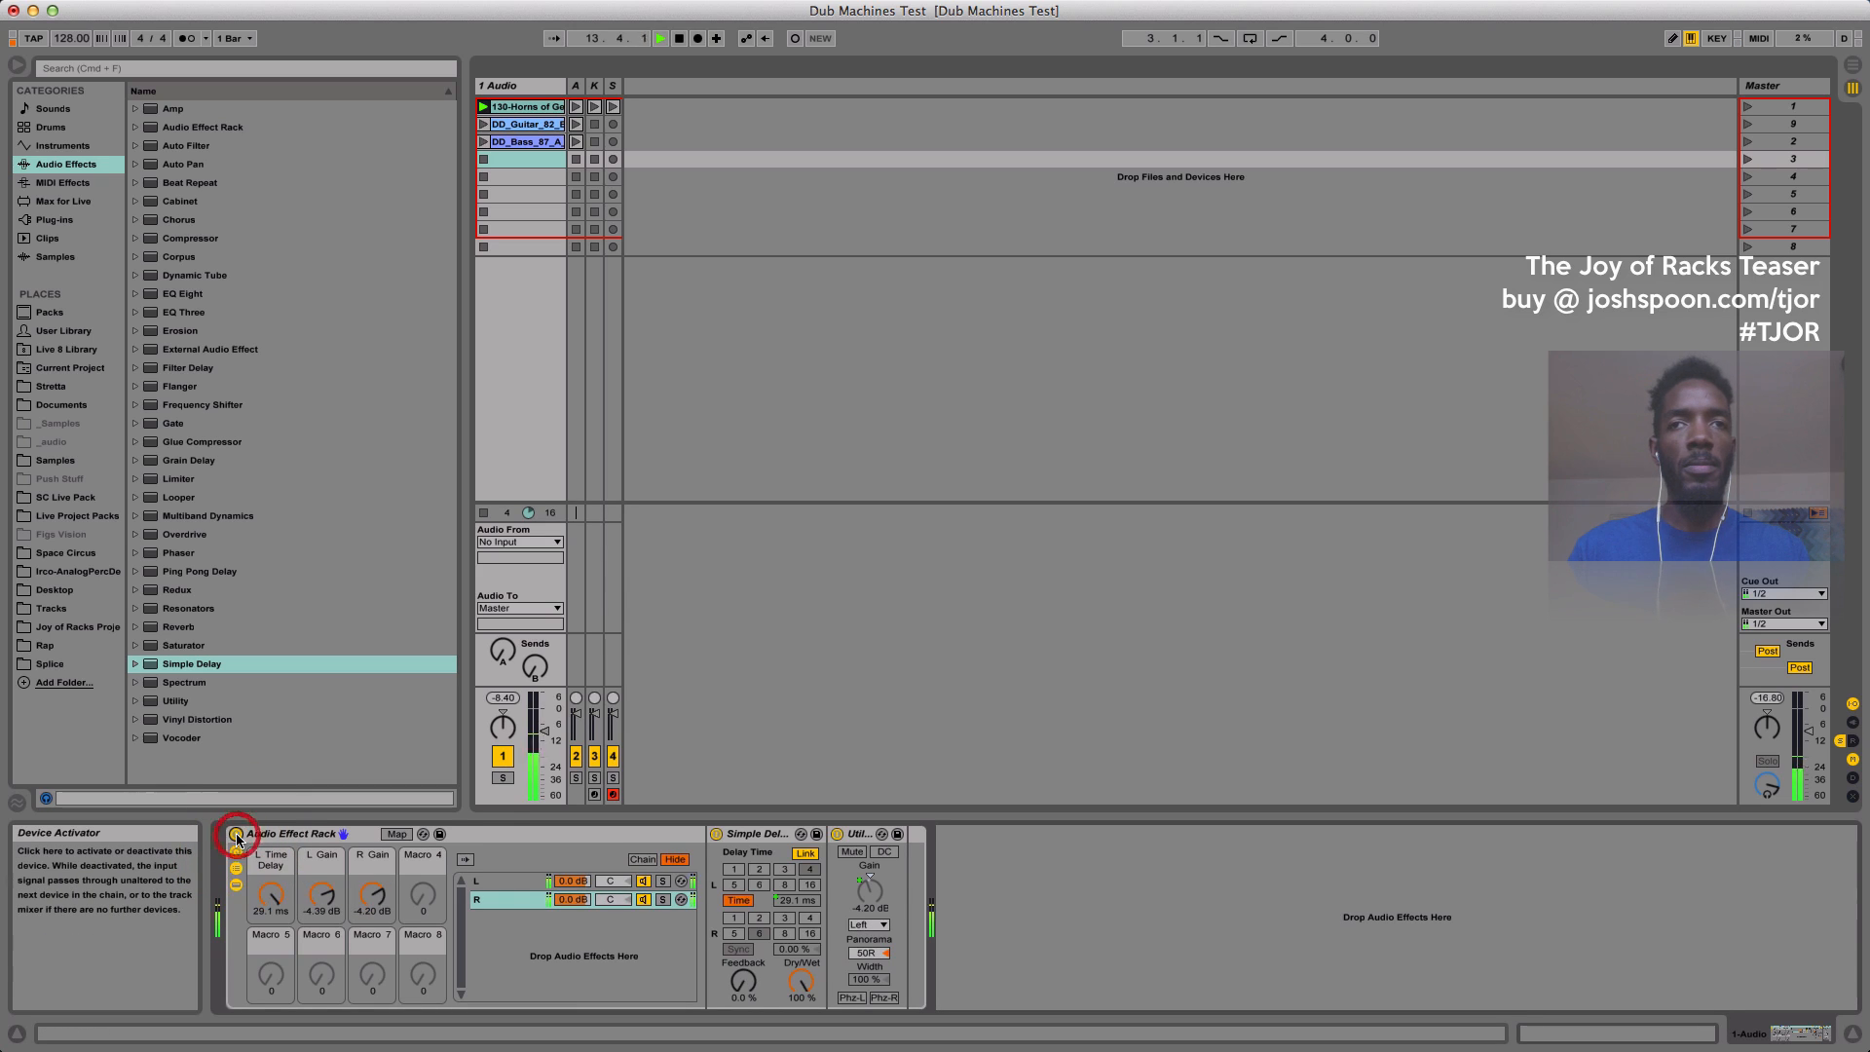
{"action": "left_click", "coordinate": [324, 892]}
{"action": "key", "text": "space"}
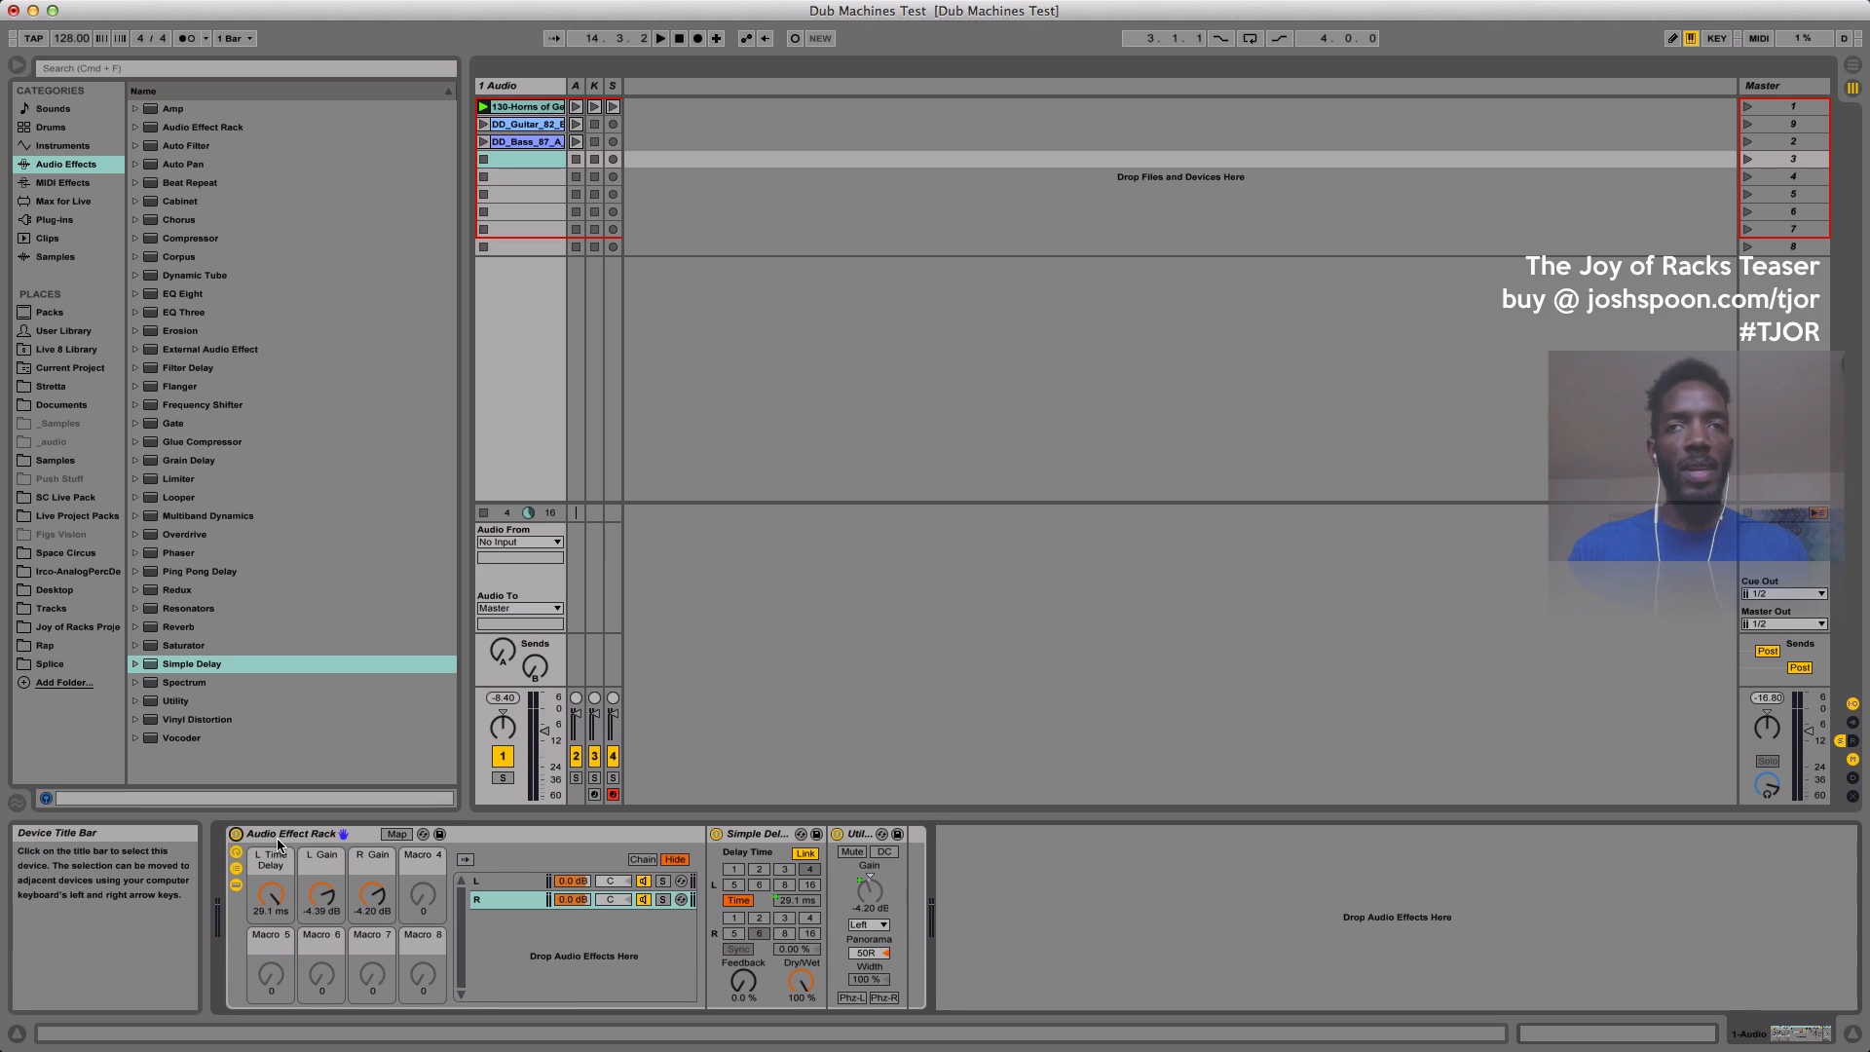
{"action": "key", "text": "space"}
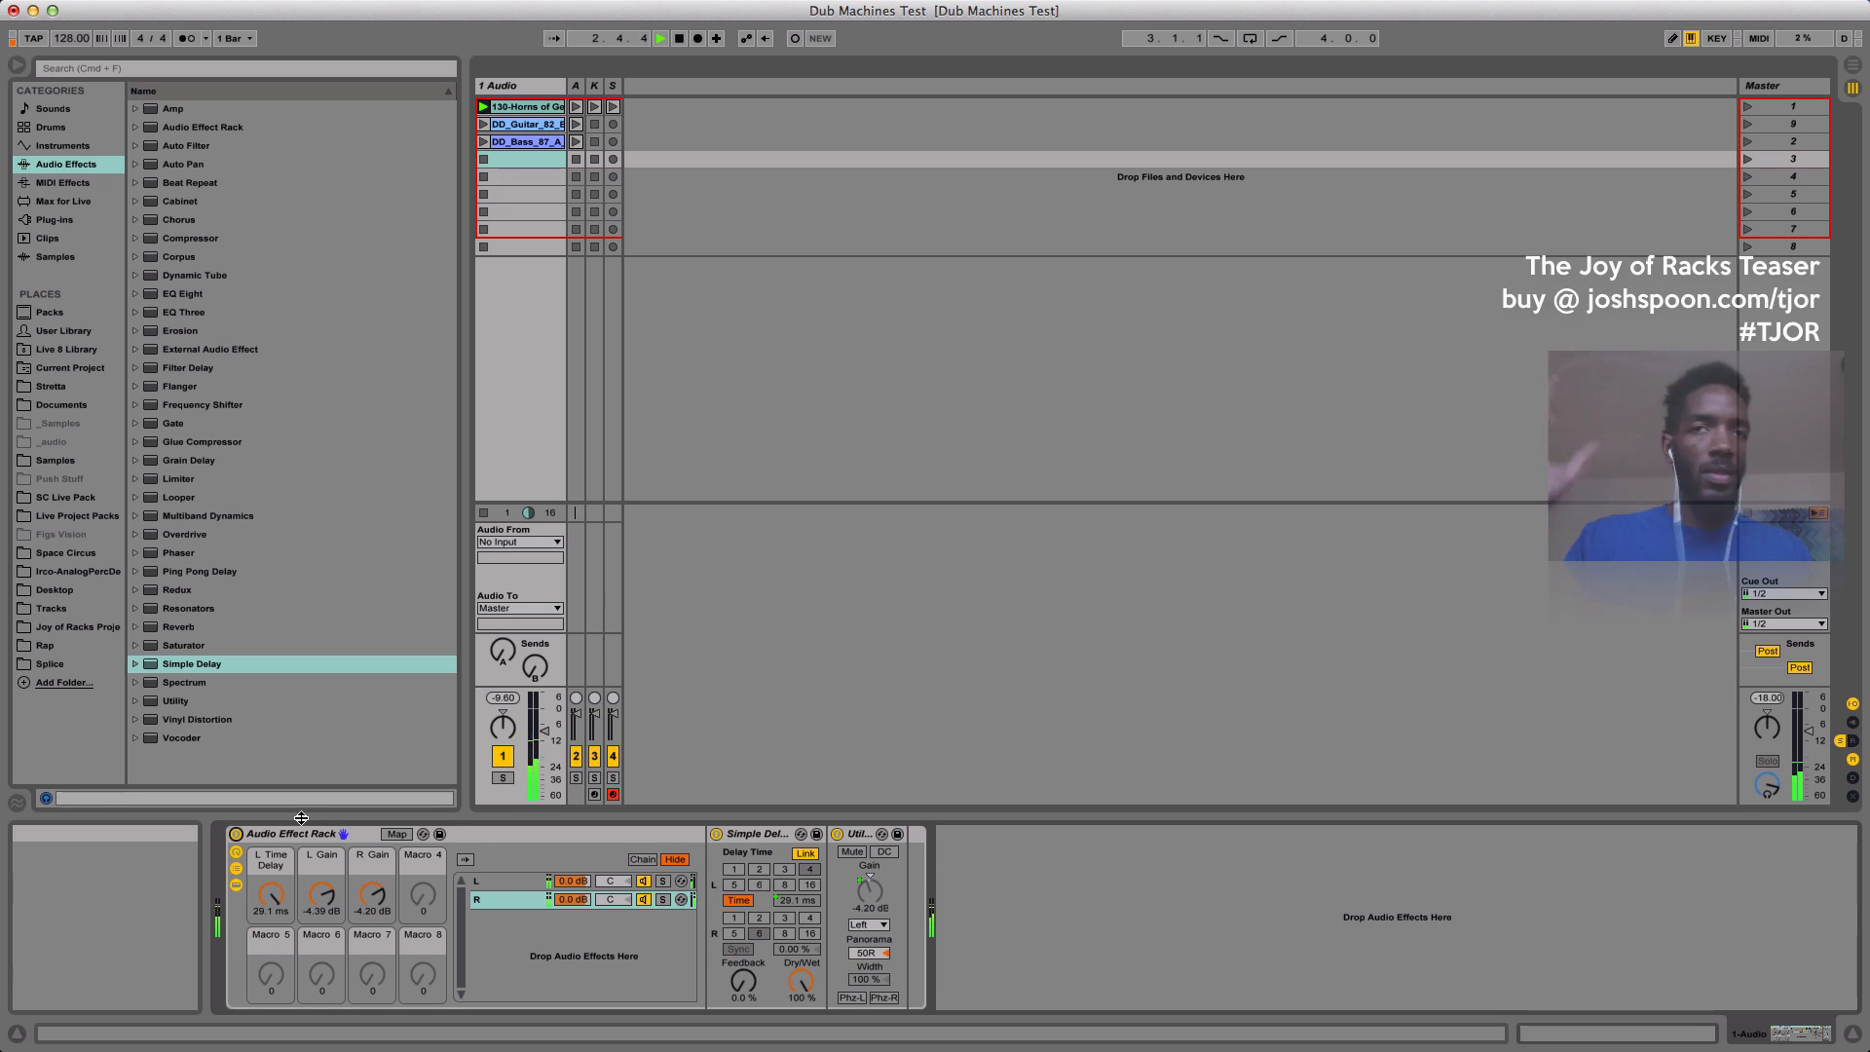
{"action": "key", "text": "space"}
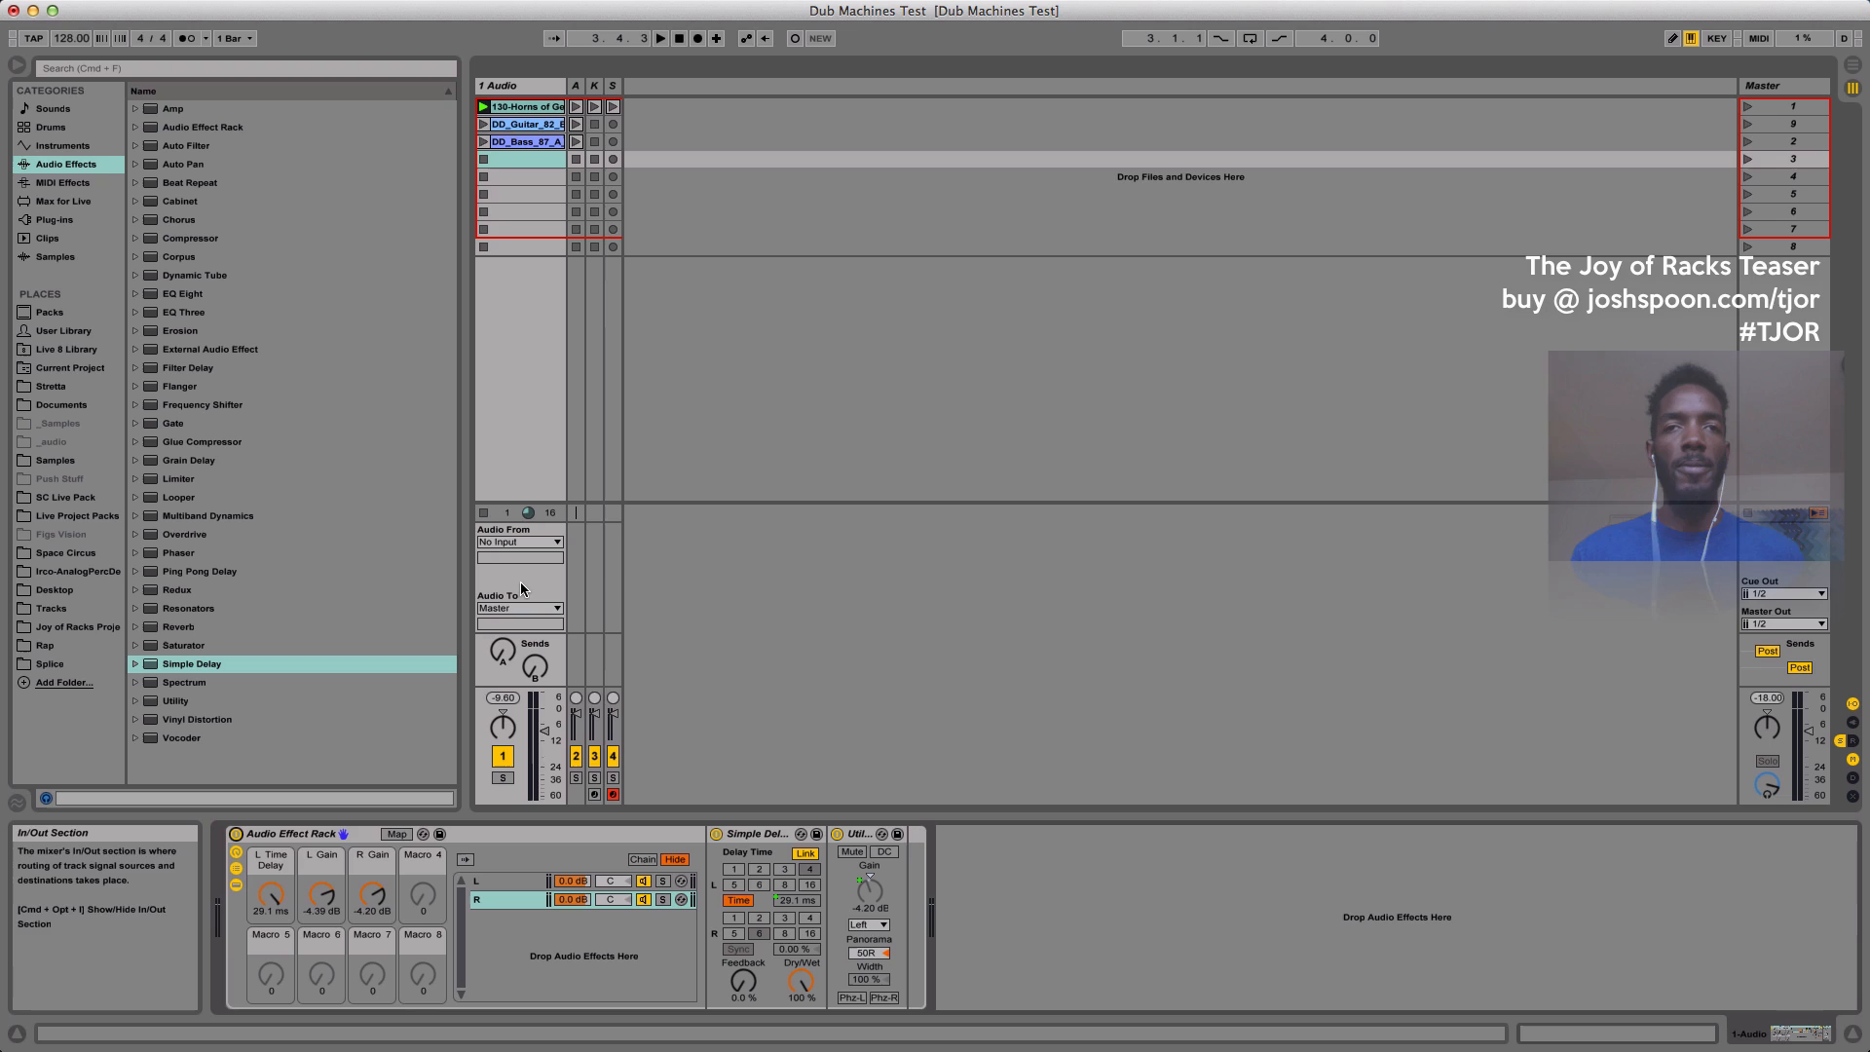
Examine the devices in the L and R chains by switching between the two chains.
{"action": "left_click", "coordinate": [520, 897]}
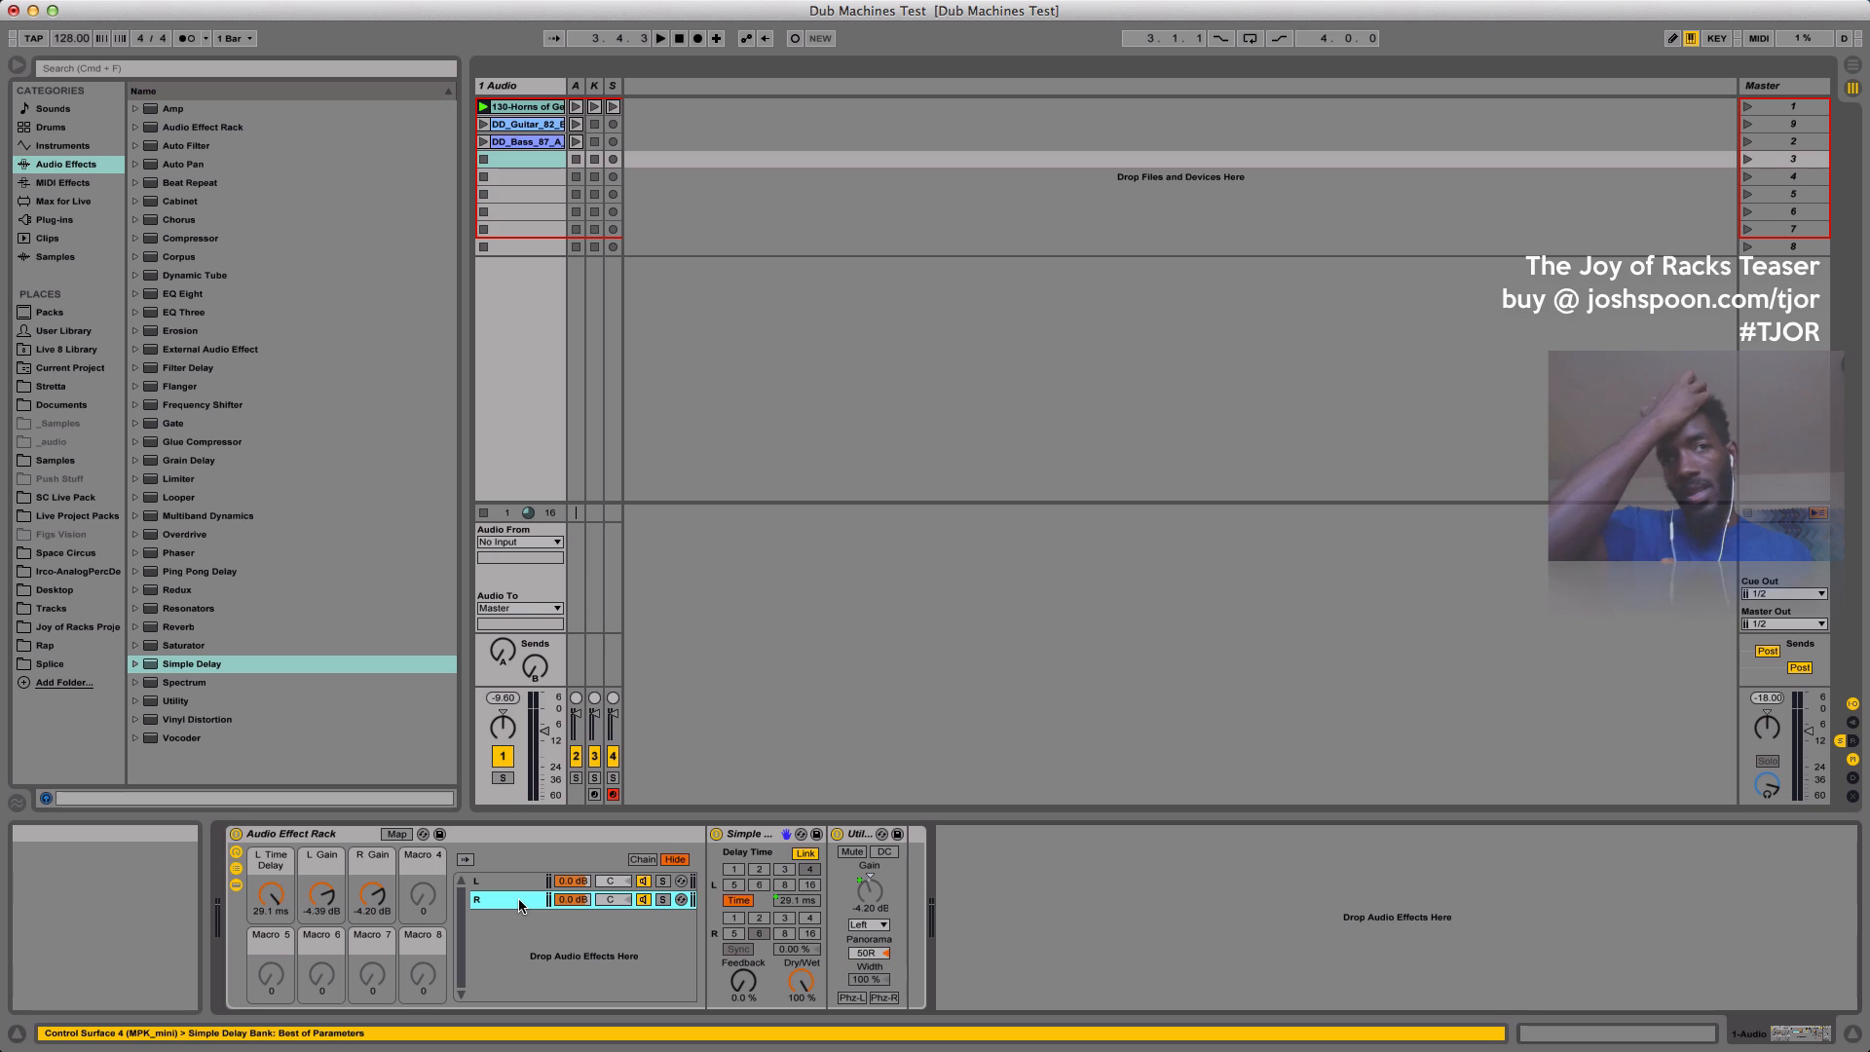
{"action": "left_click", "coordinate": [513, 885]}
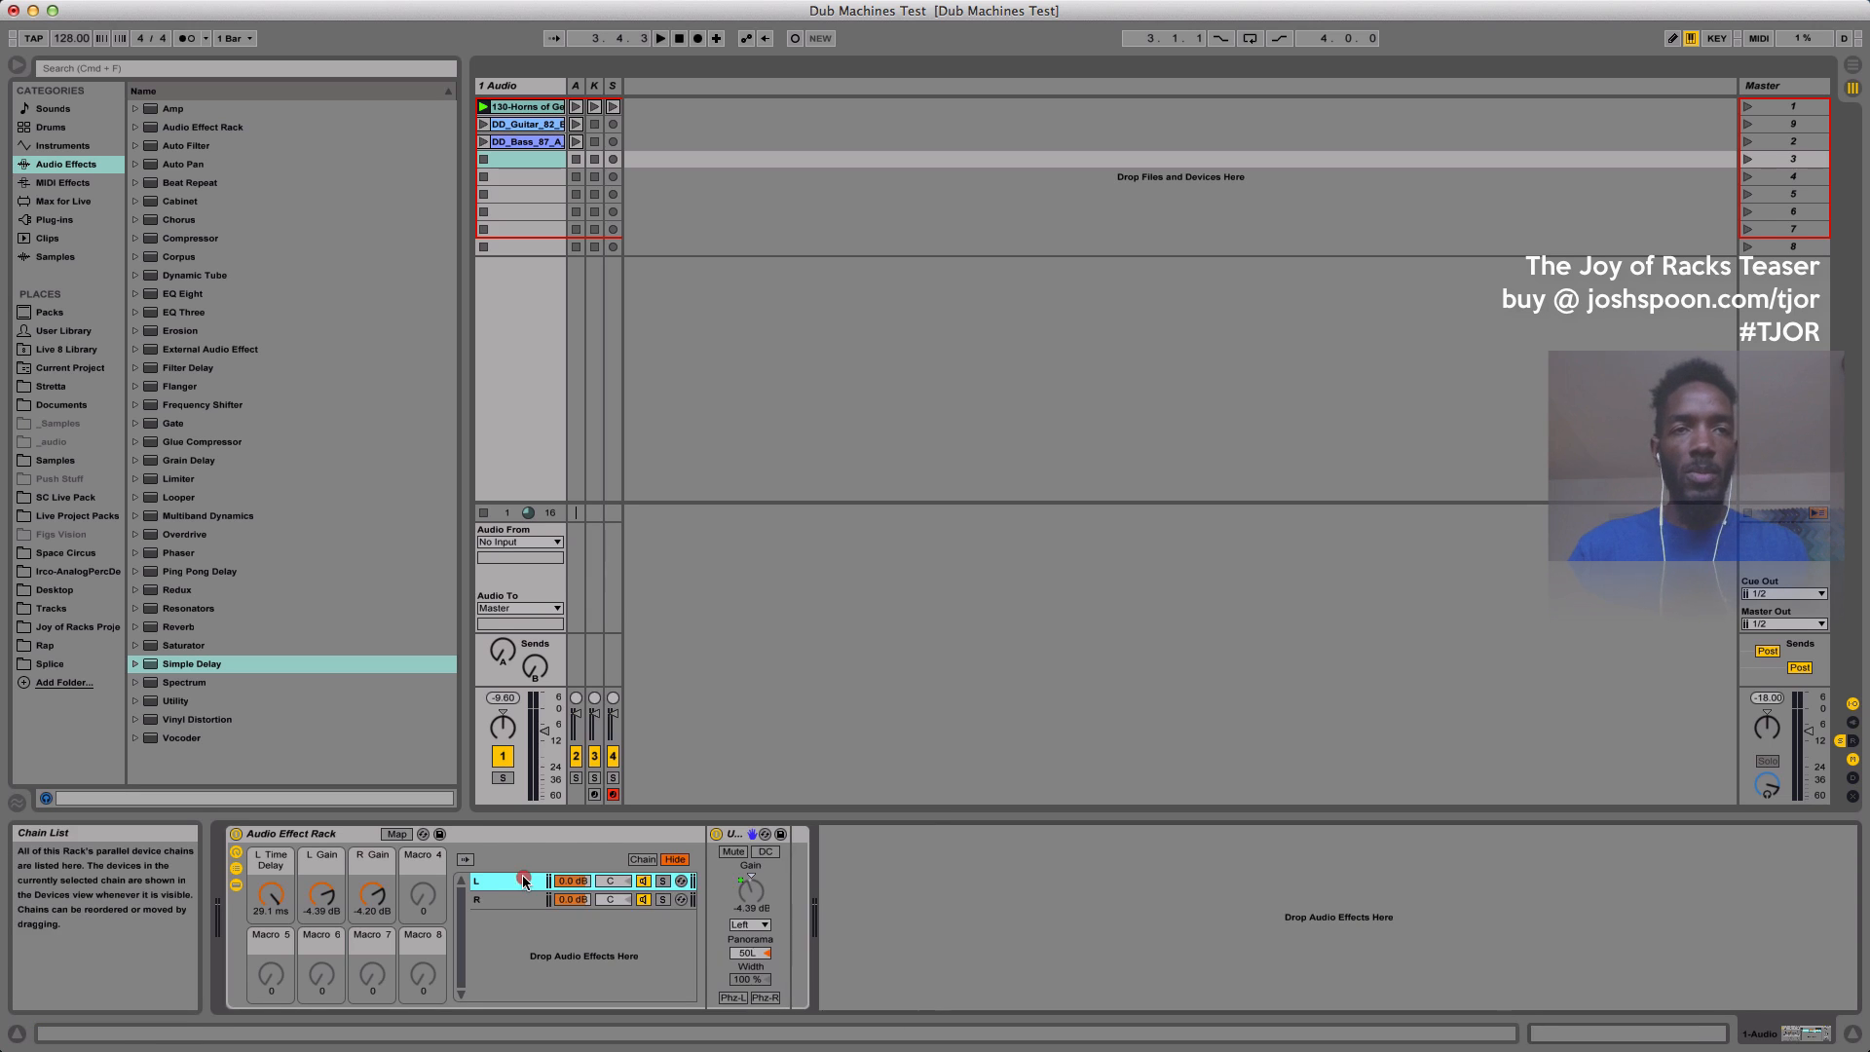
{"action": "left_click", "coordinate": [517, 900]}
{"action": "left_click", "coordinate": [511, 883]}
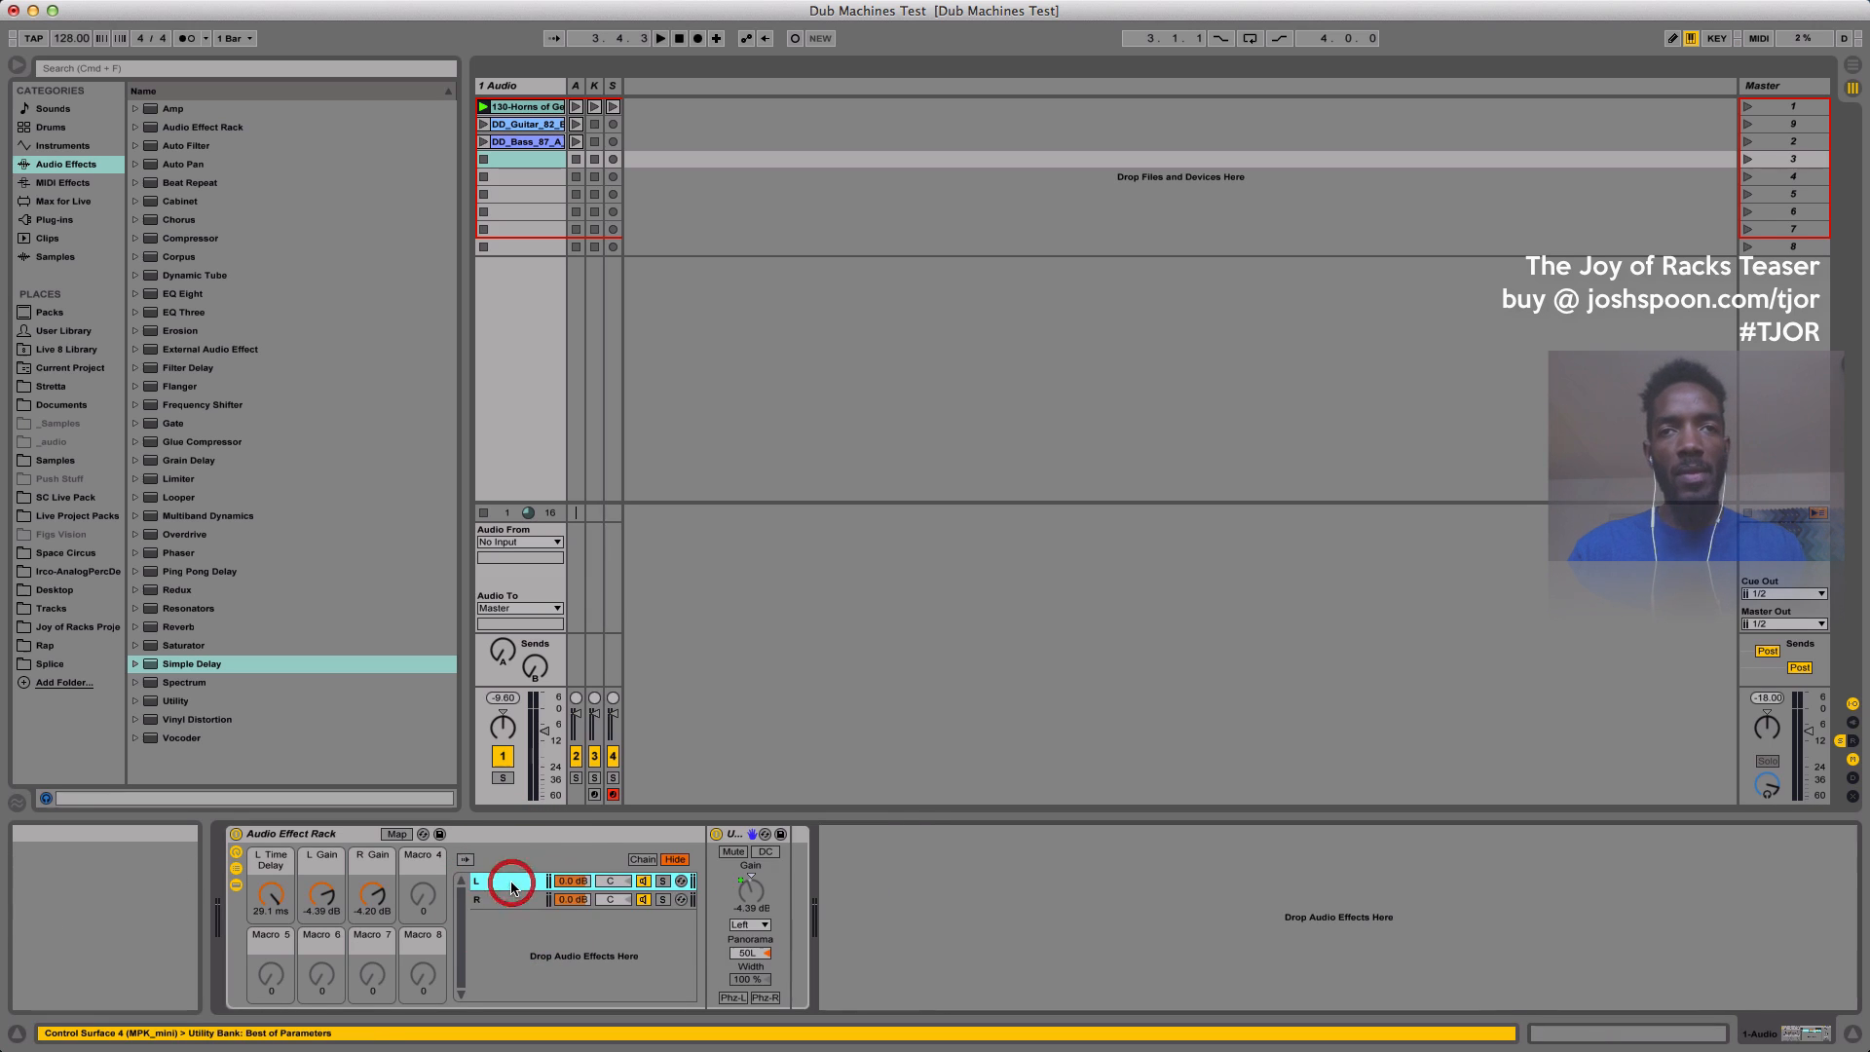
{"action": "left_click", "coordinate": [511, 900]}
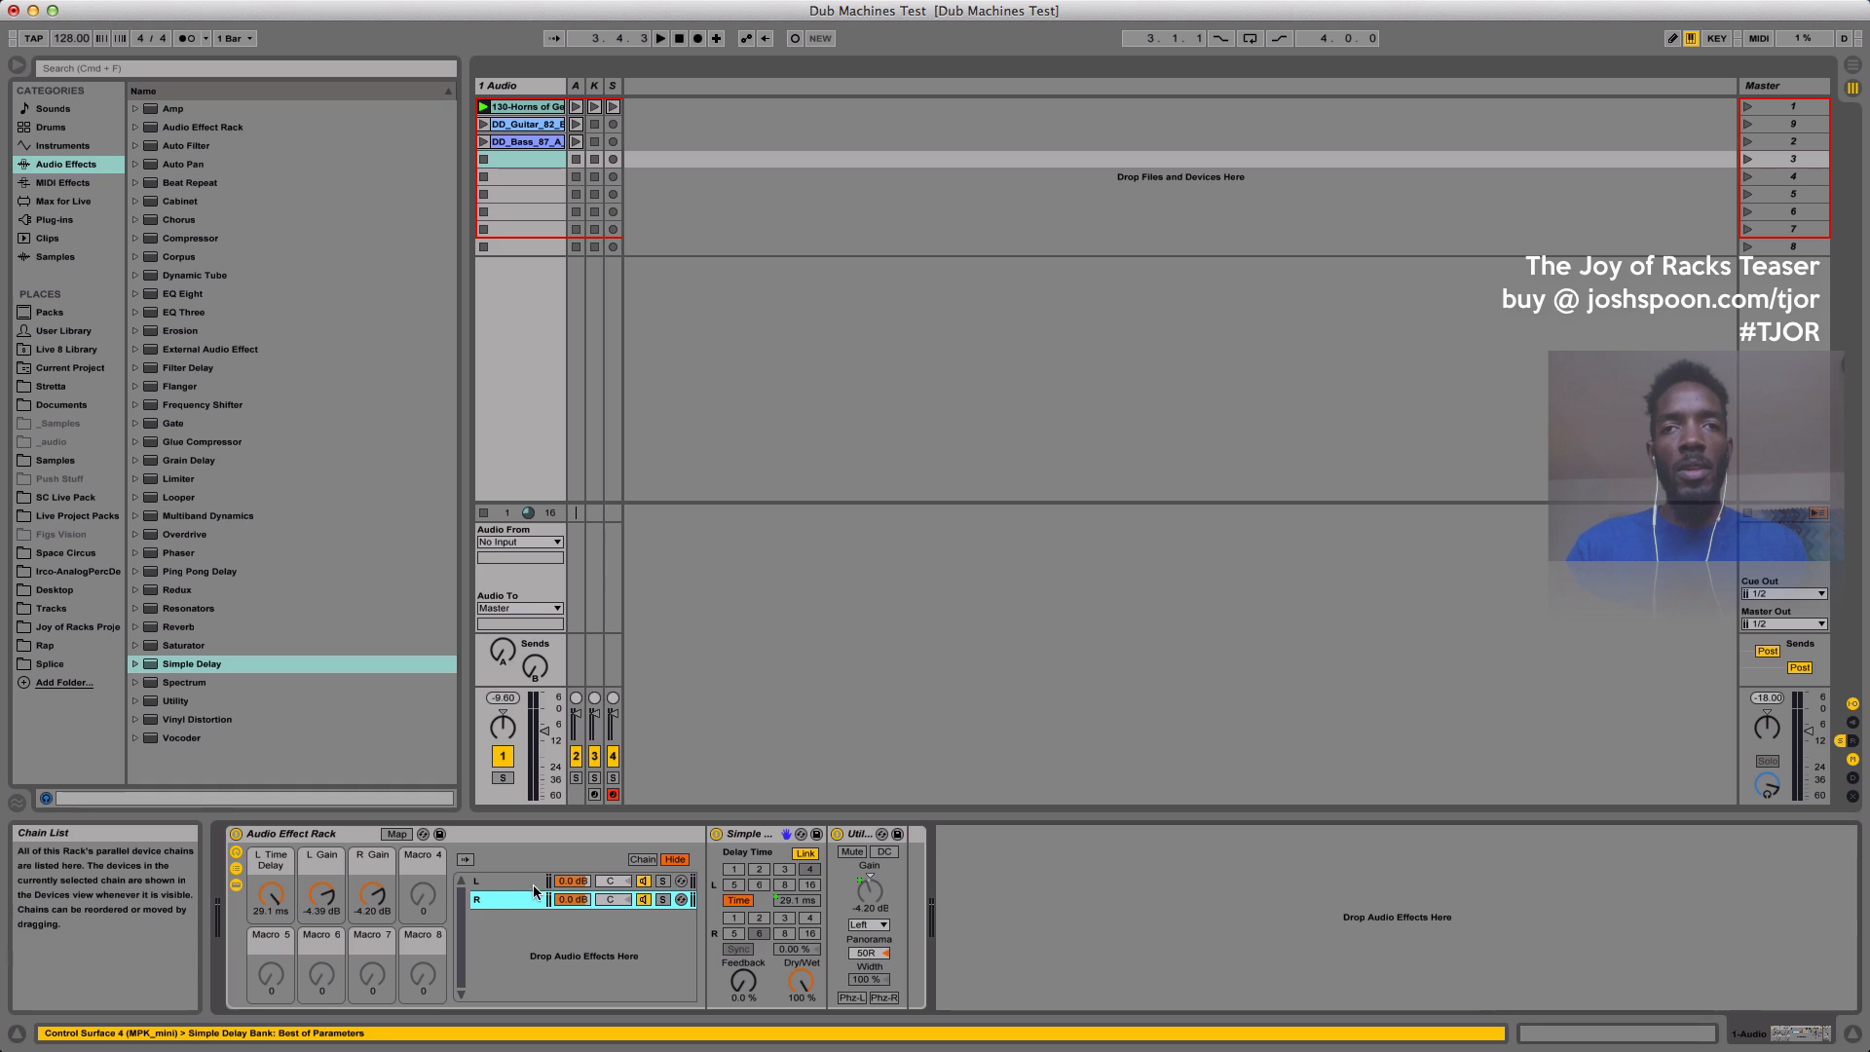
{"action": "left_click", "coordinate": [531, 884]}
{"action": "left_click", "coordinate": [516, 898]}
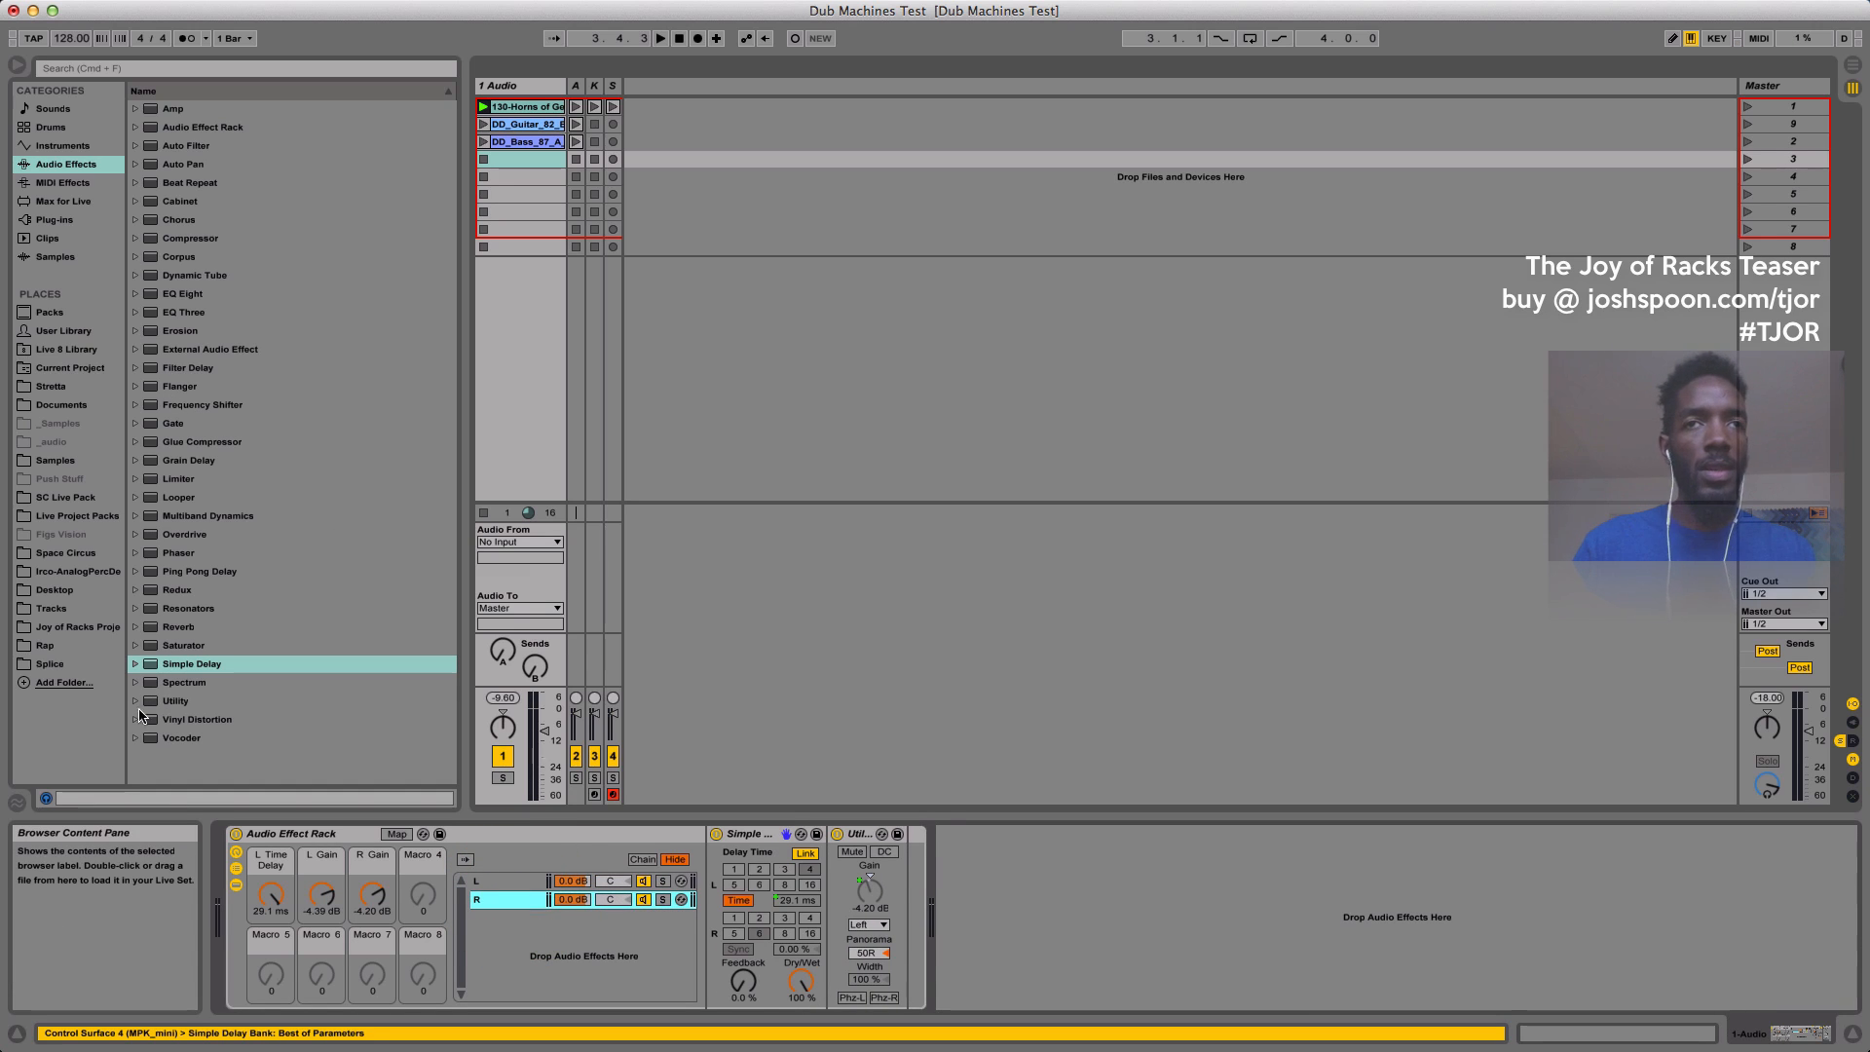
Insert a Reverb between the Simple Delay and the Utility in the R chain.
{"action": "left_click", "coordinate": [755, 834]}
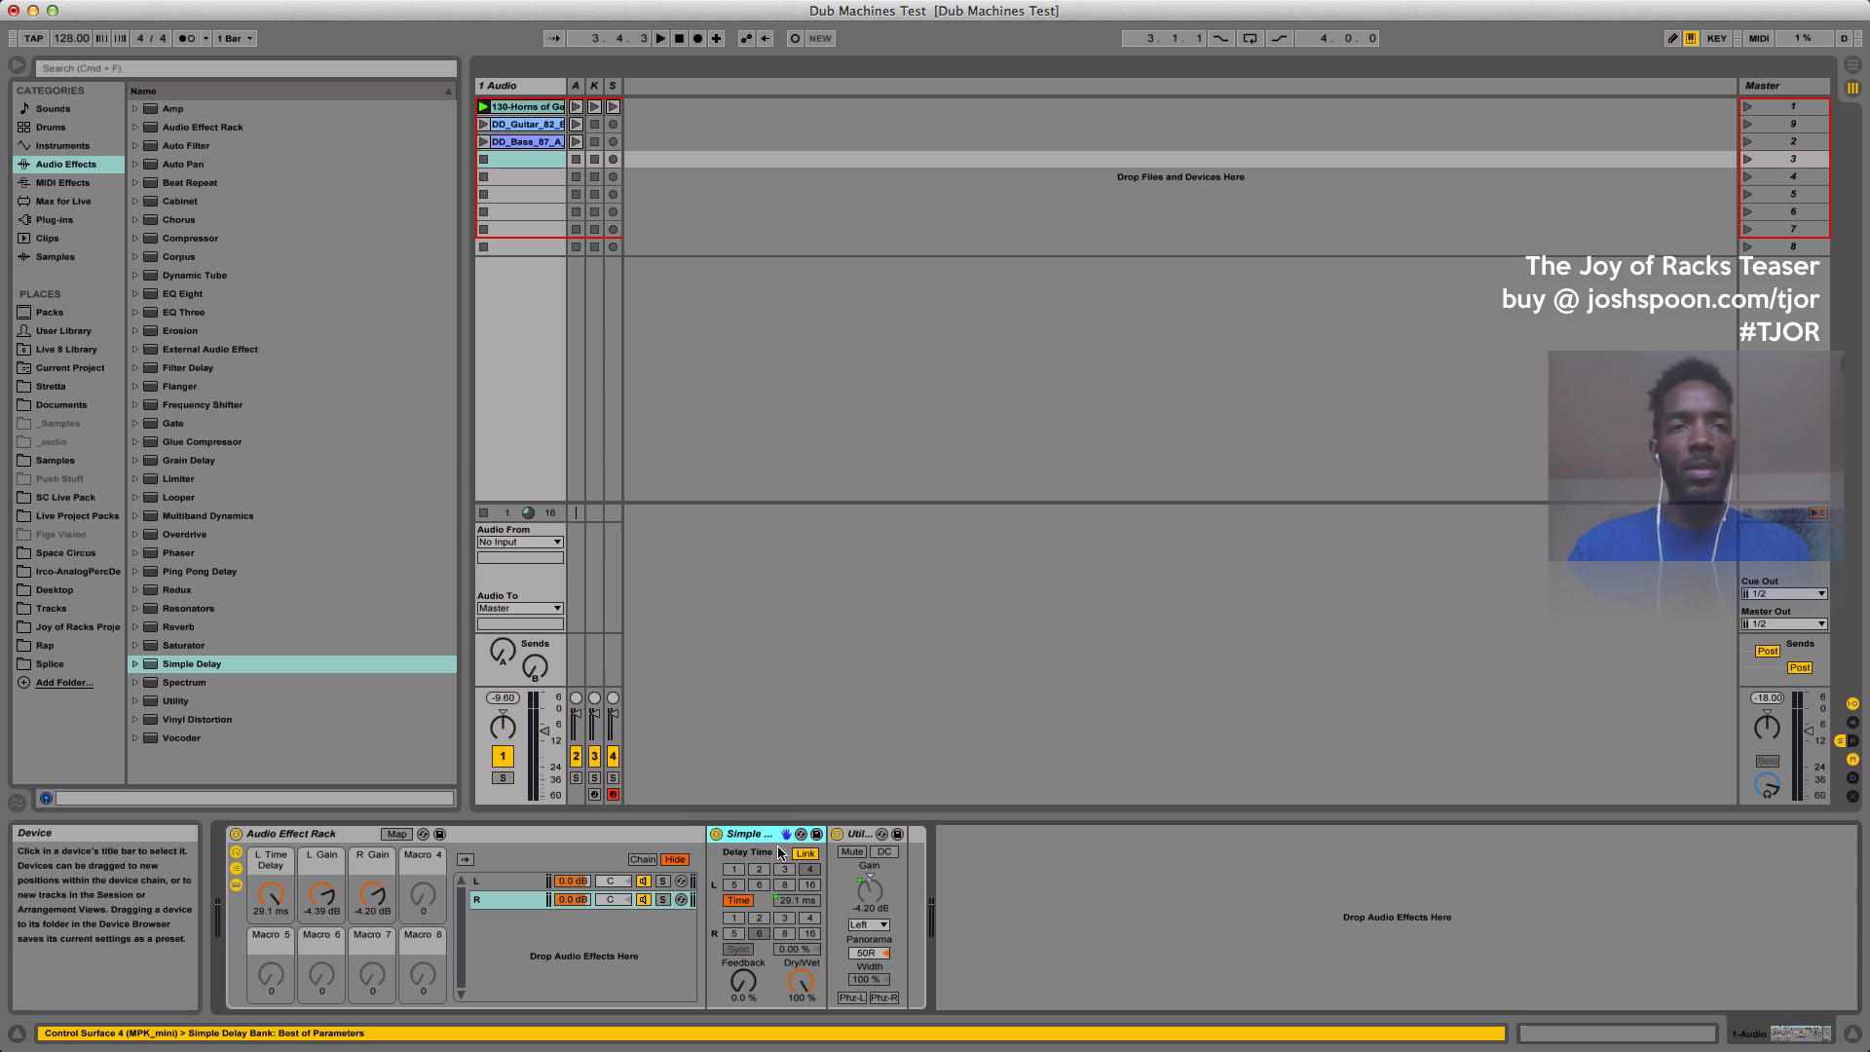
{"action": "key", "text": "Right"}
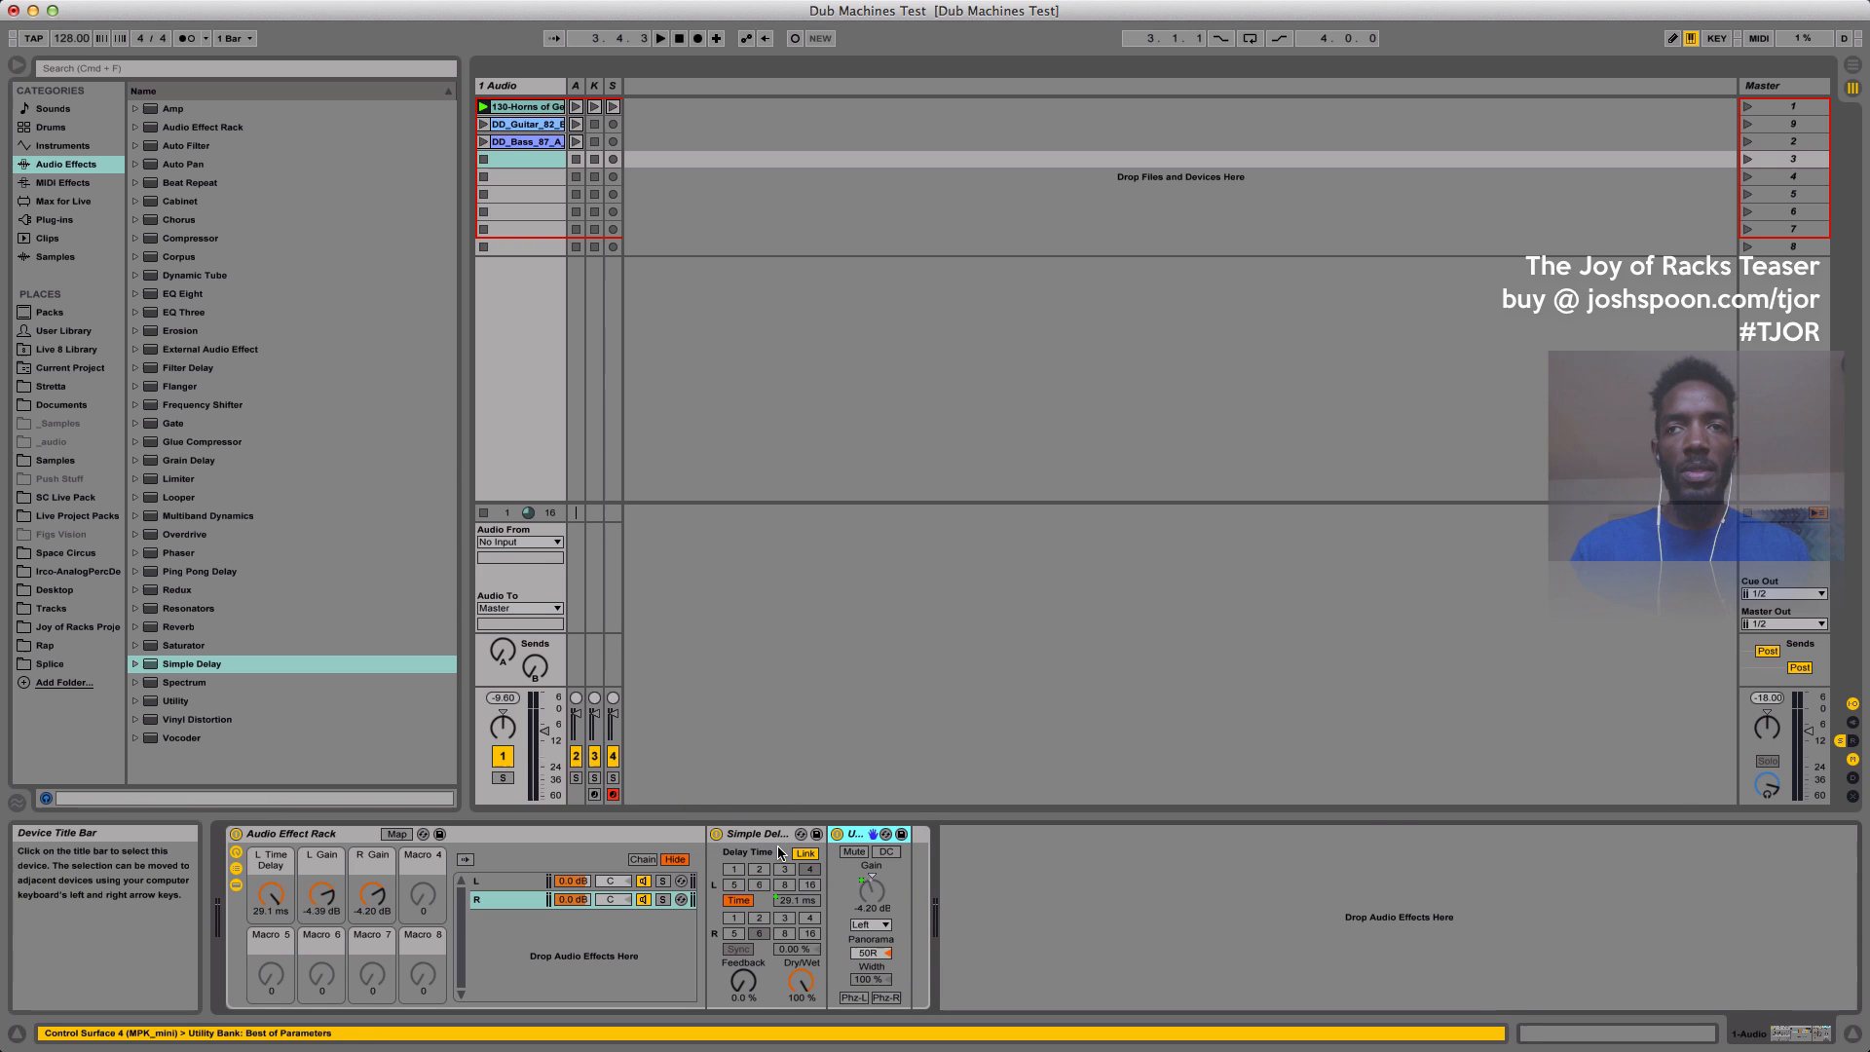
{"action": "key", "text": "super+v"}
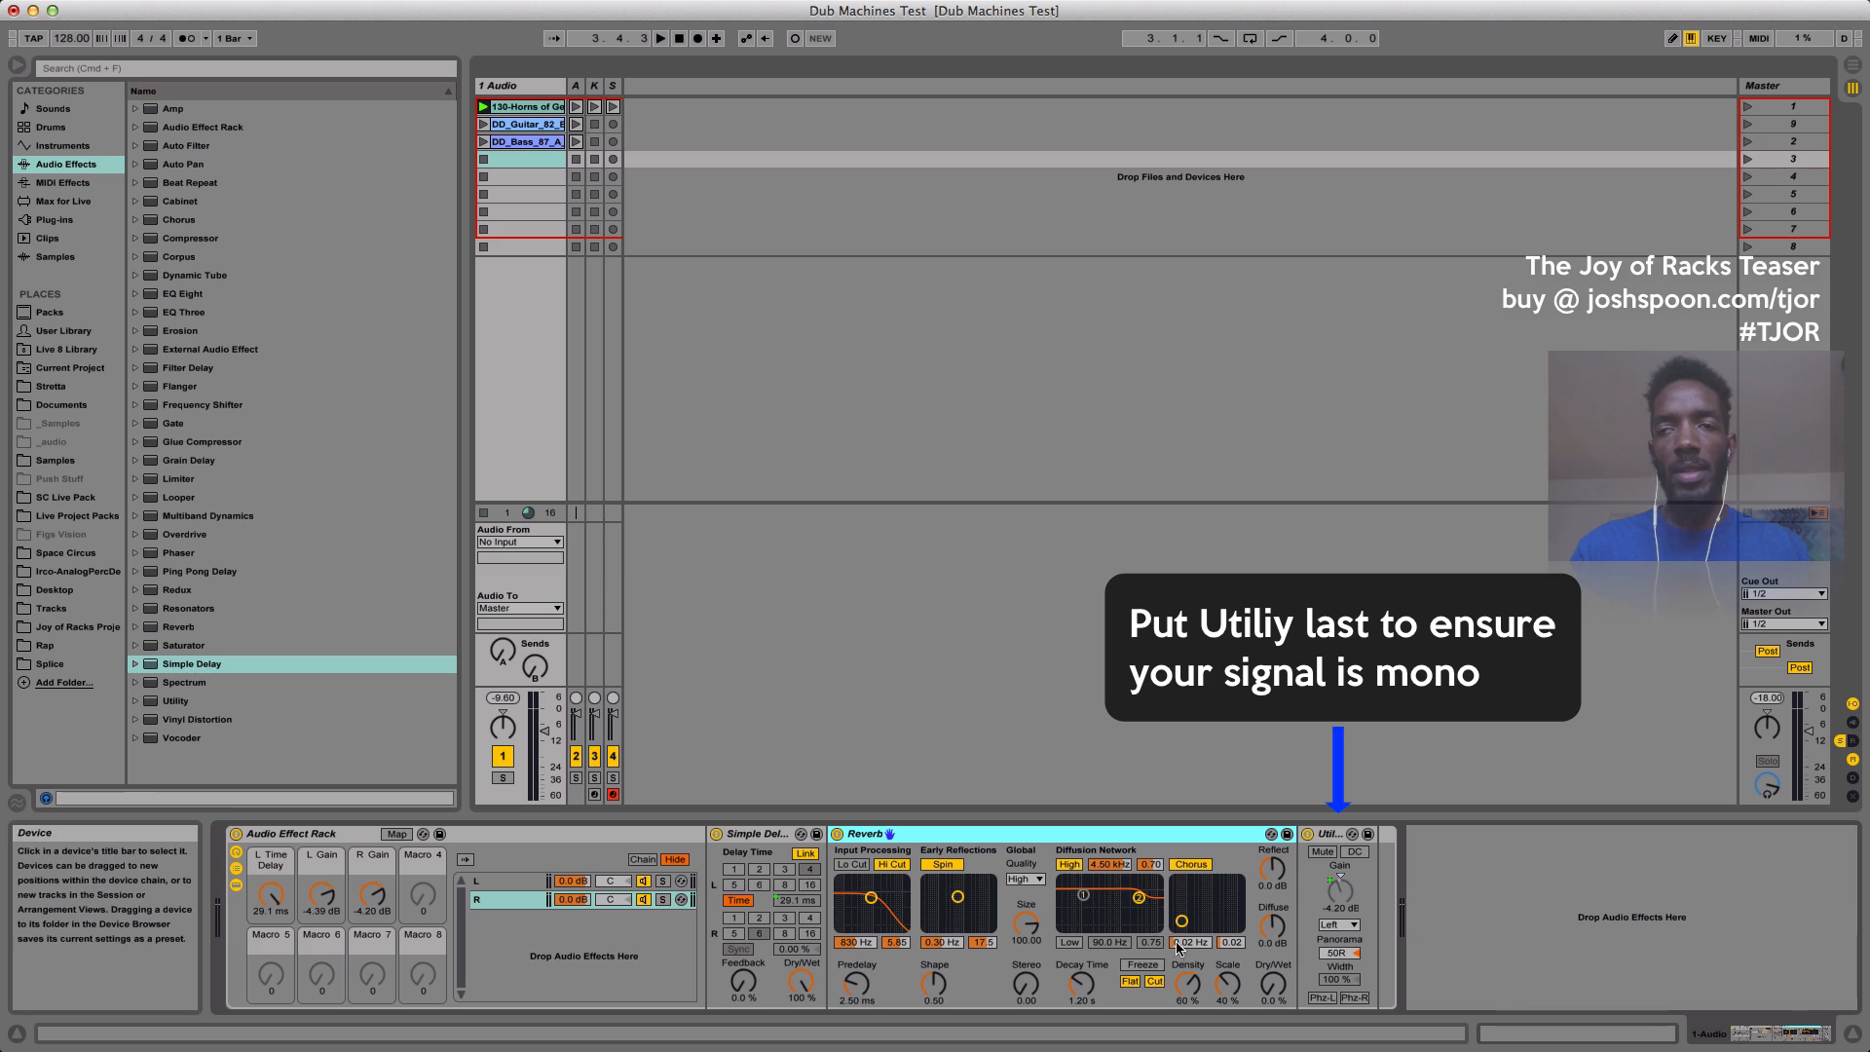
Map the Reverb's Dry/Wet to Macro 4 and rename that macro "Verb".
{"action": "left_click", "coordinate": [522, 86]}
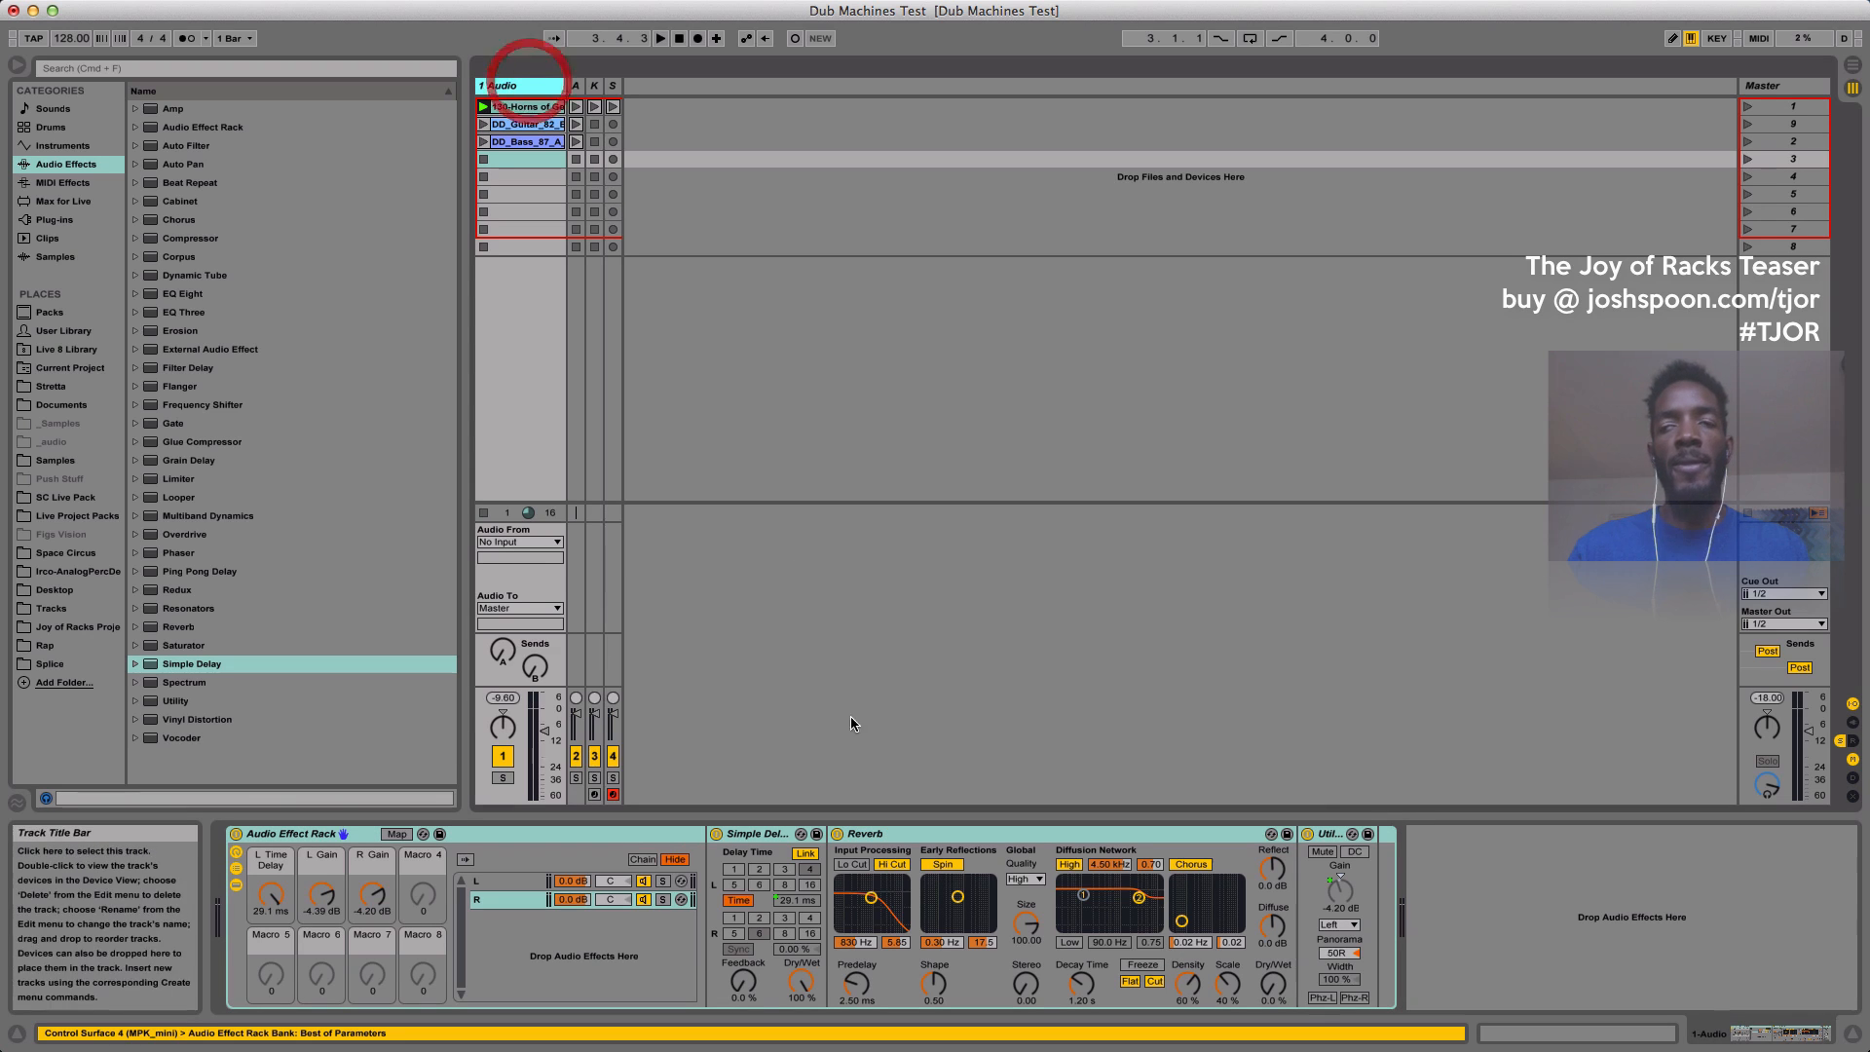
{"action": "right_click", "coordinate": [1276, 987]}
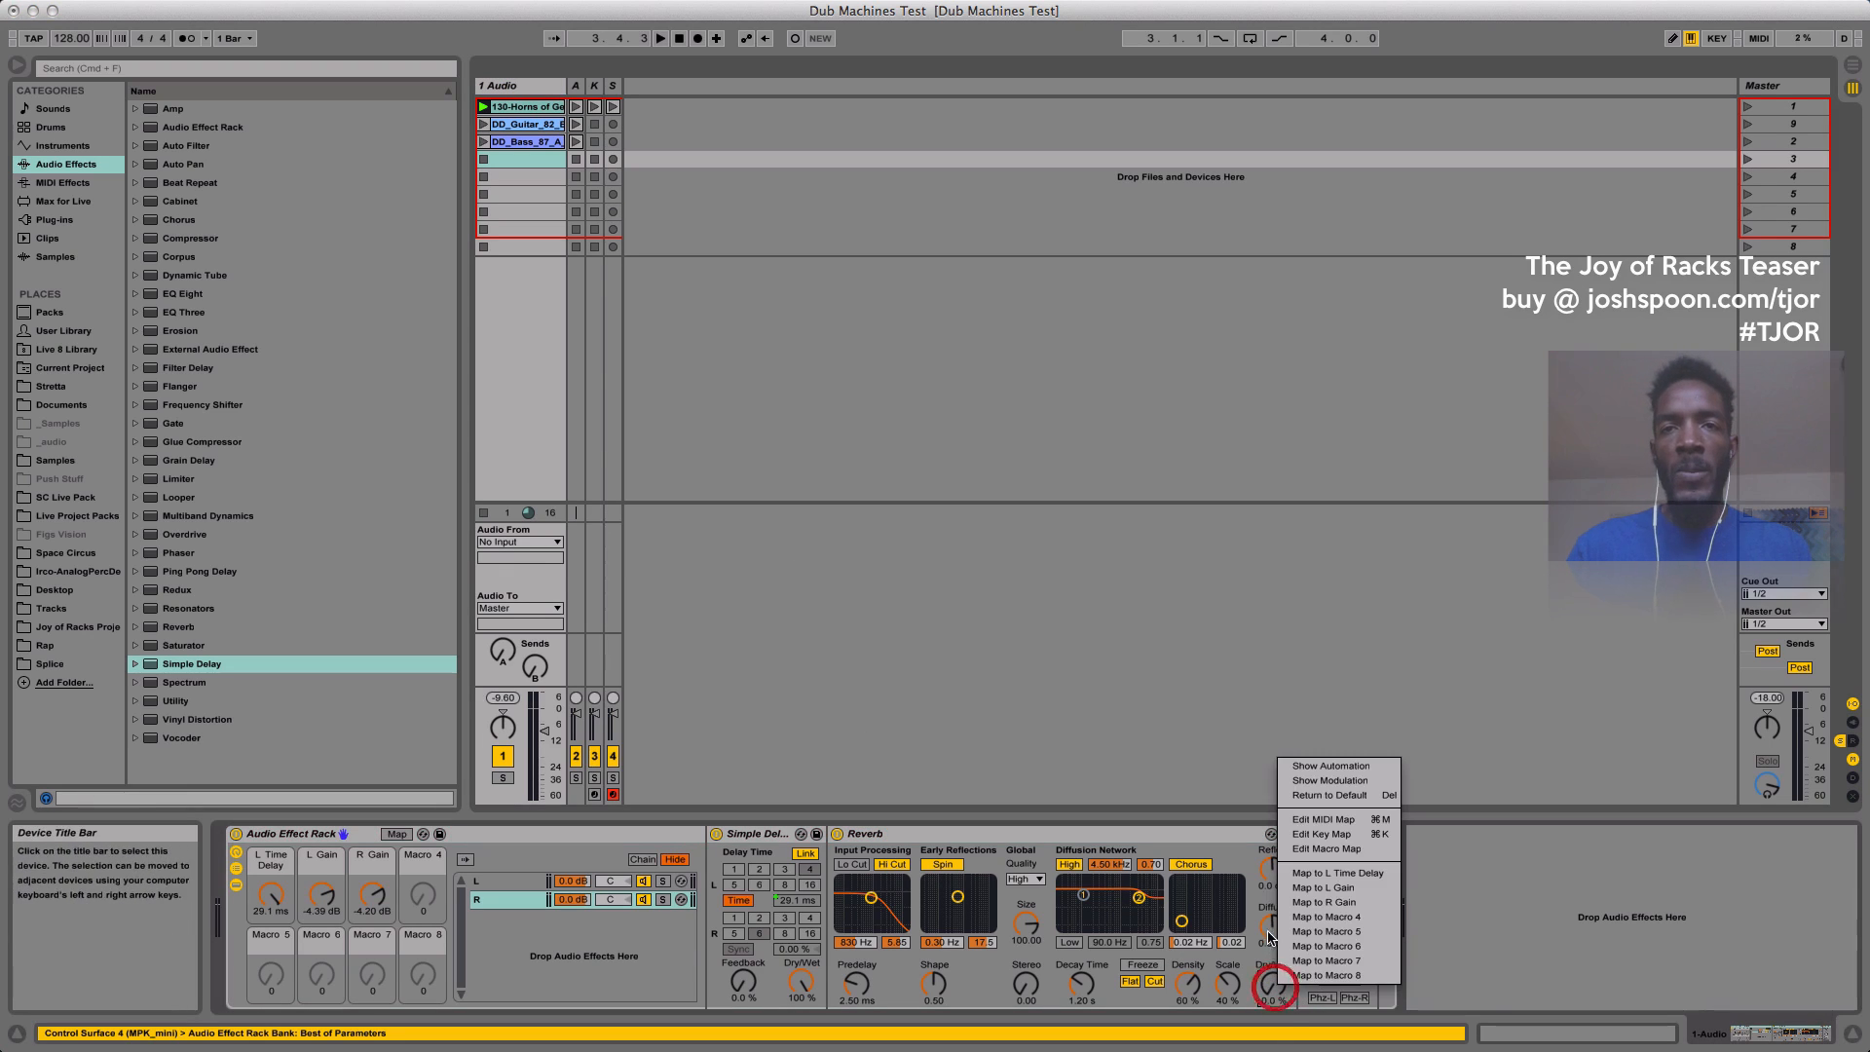
{"action": "left_click", "coordinate": [1322, 918]}
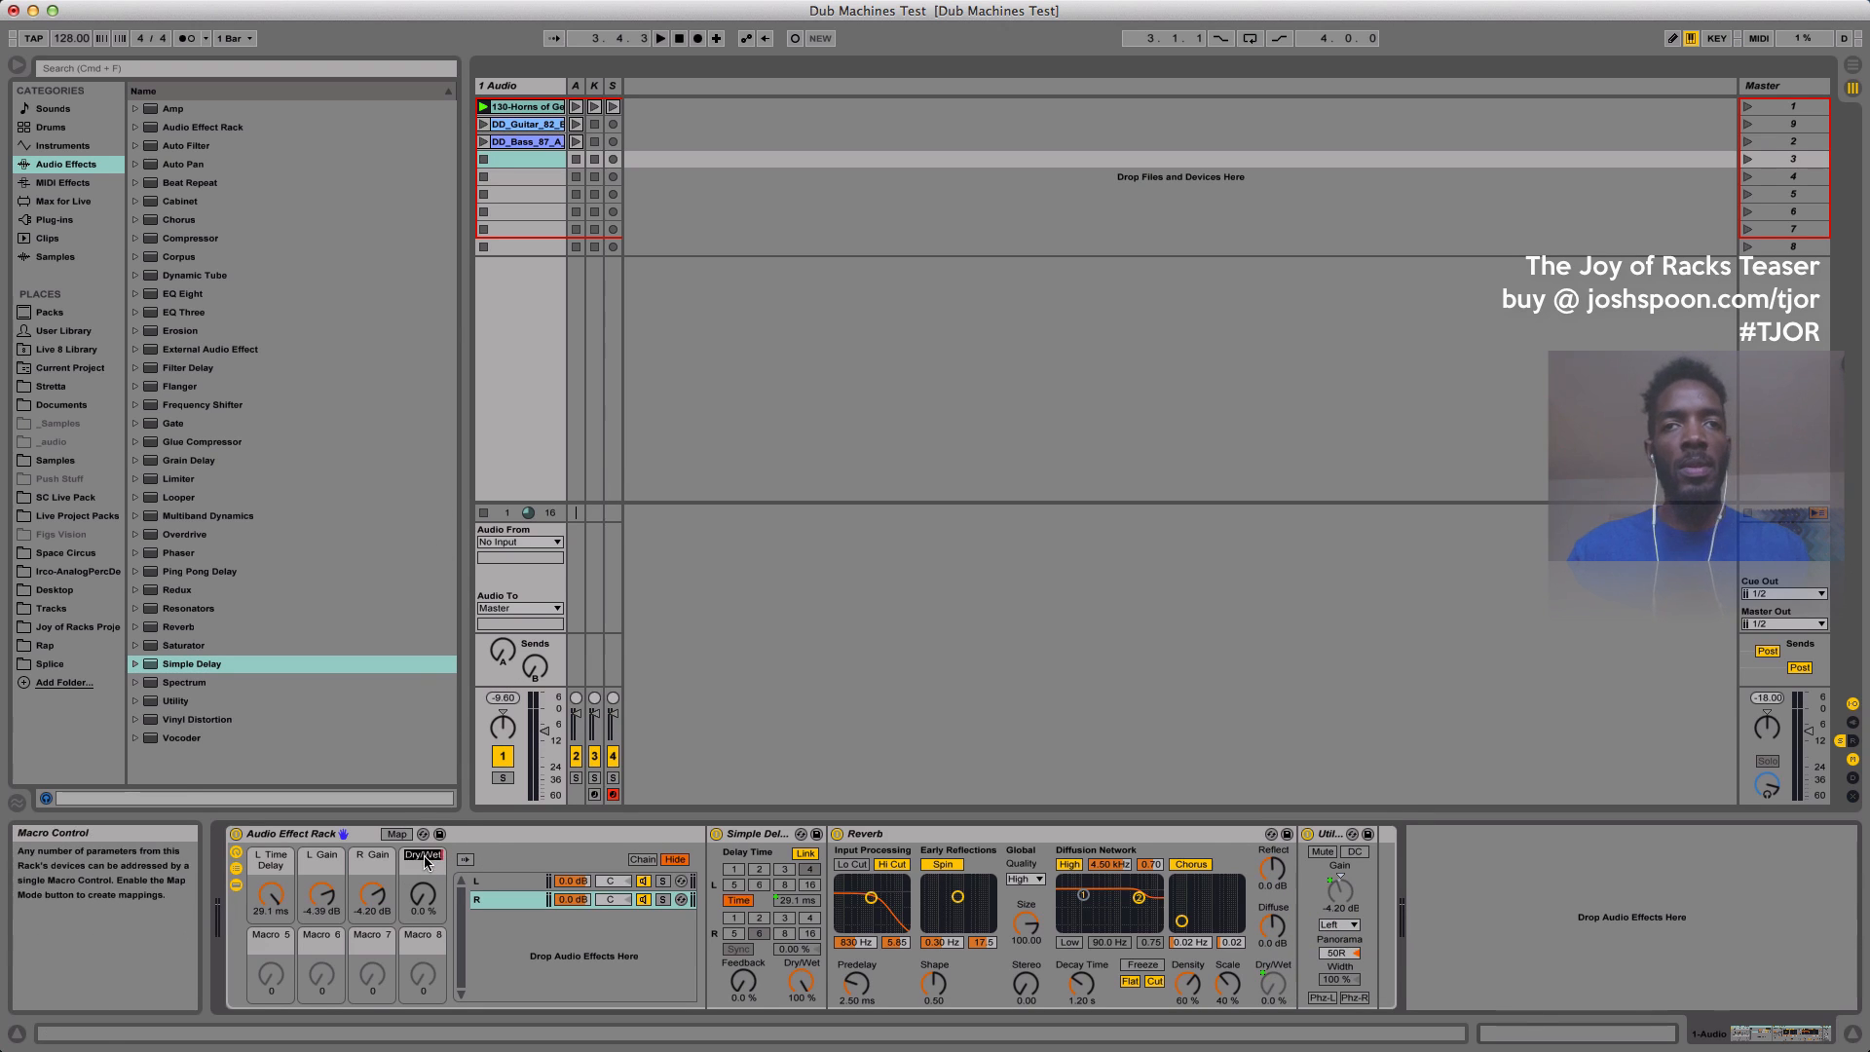
{"action": "key", "text": "Return"}
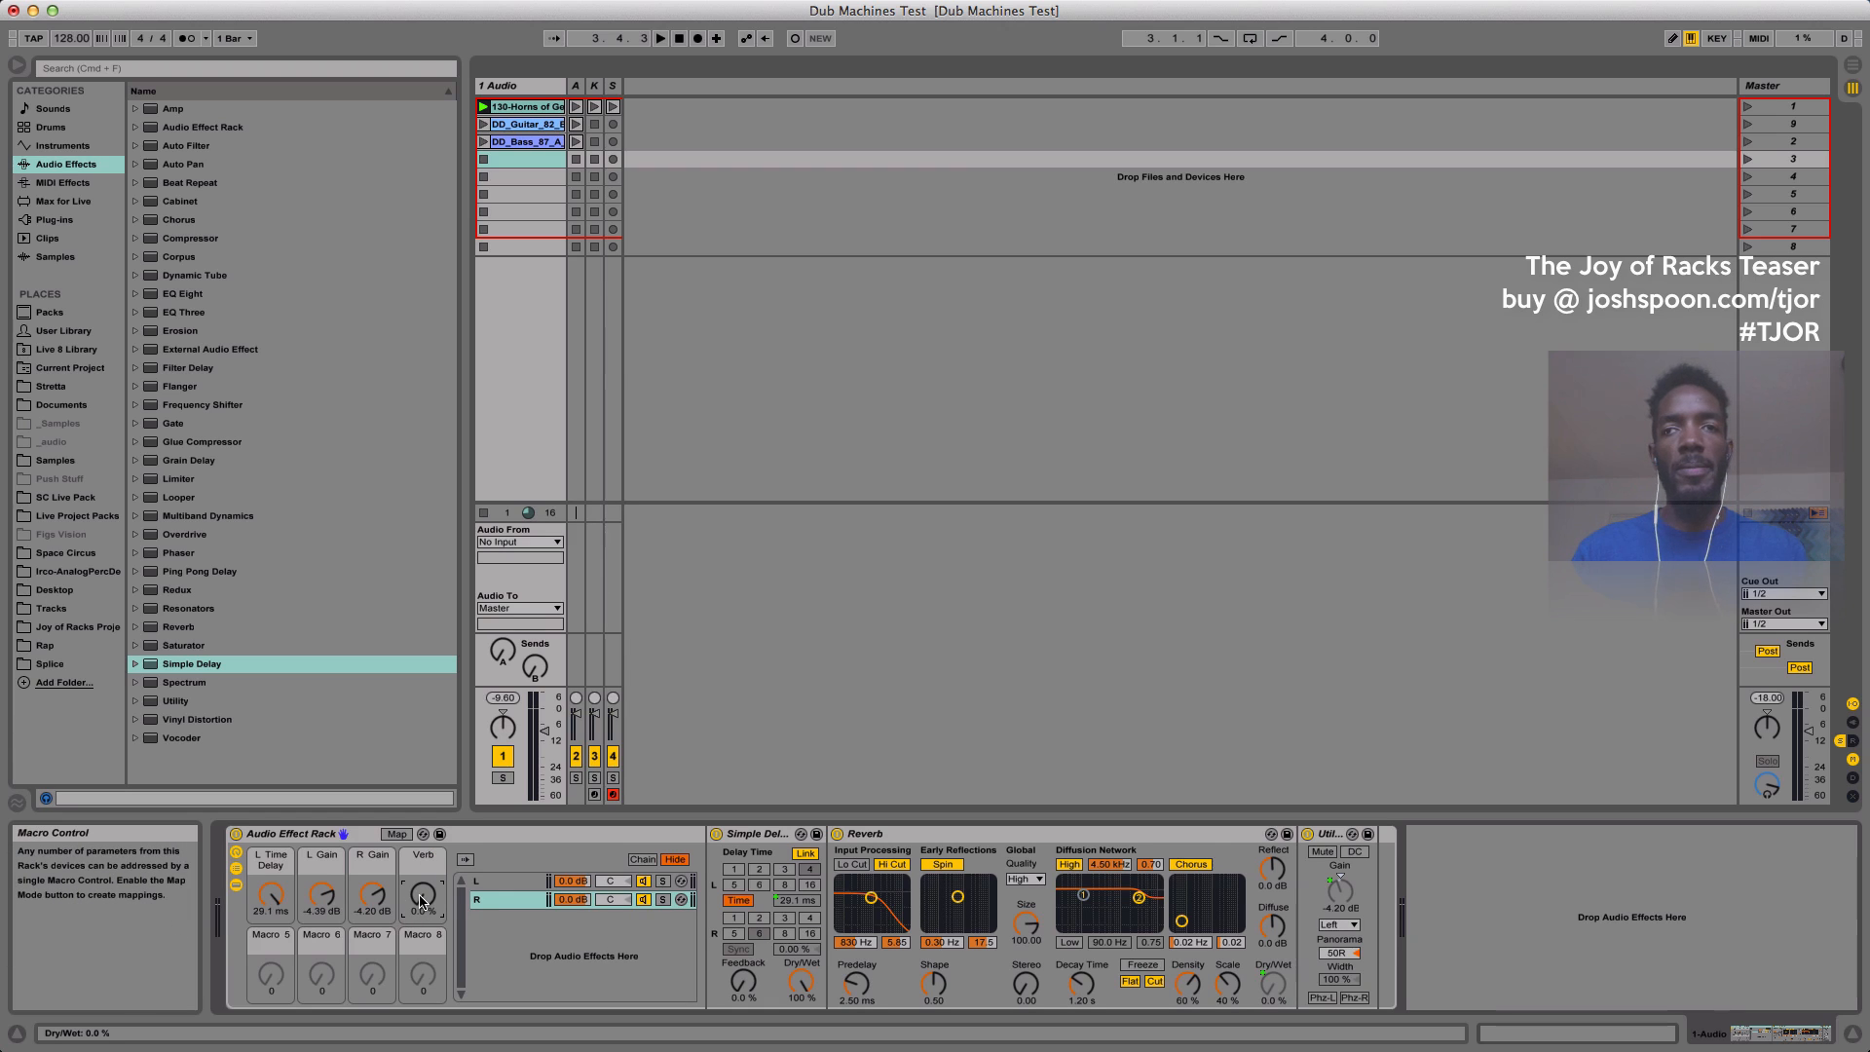
Set the Verb macro to 27 % and R Gain to -4.44 dB while the horns clip plays.
{"action": "key", "text": "space"}
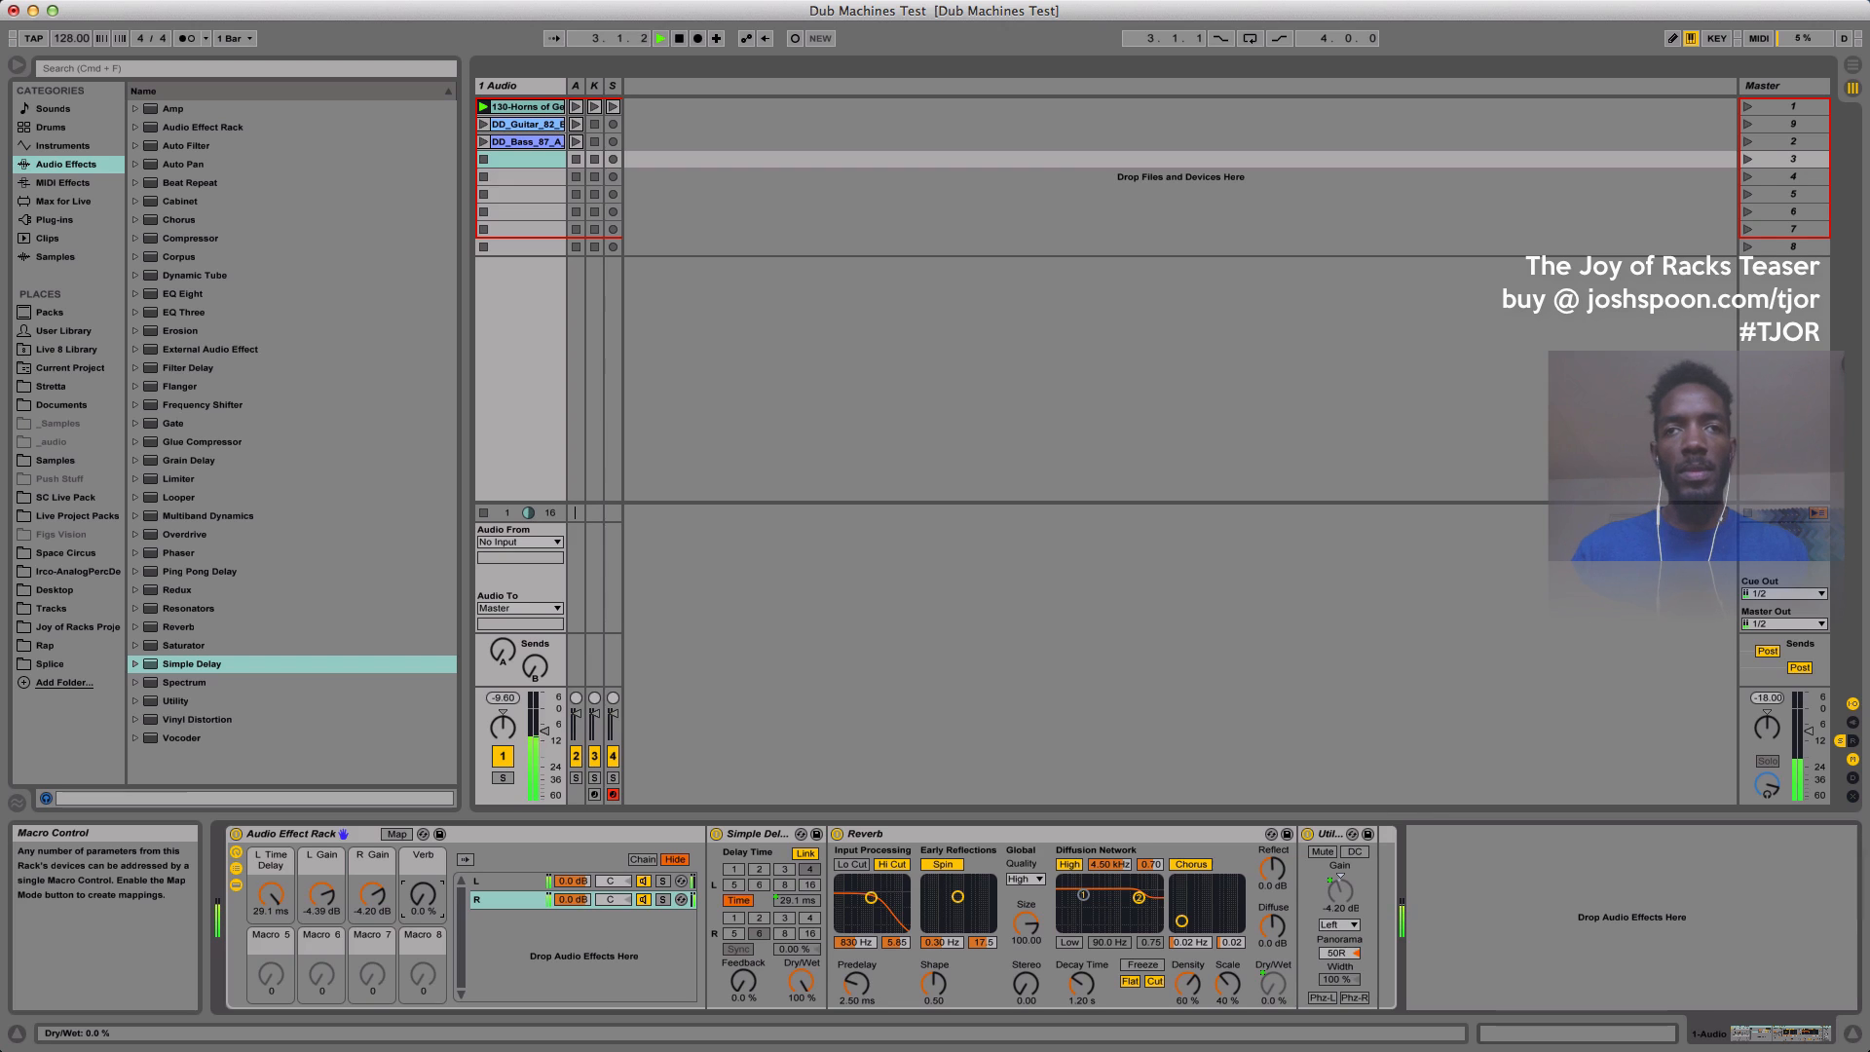
{"action": "mouse_move", "coordinate": [422, 893]}
{"action": "left_mouse_down"}
{"action": "mouse_move", "coordinate": [422, 862]}
{"action": "mouse_move", "coordinate": [423, 891]}
{"action": "left_mouse_up"}
{"action": "left_click_drag", "start_coordinate": [423, 896], "coordinate": [373, 899]}
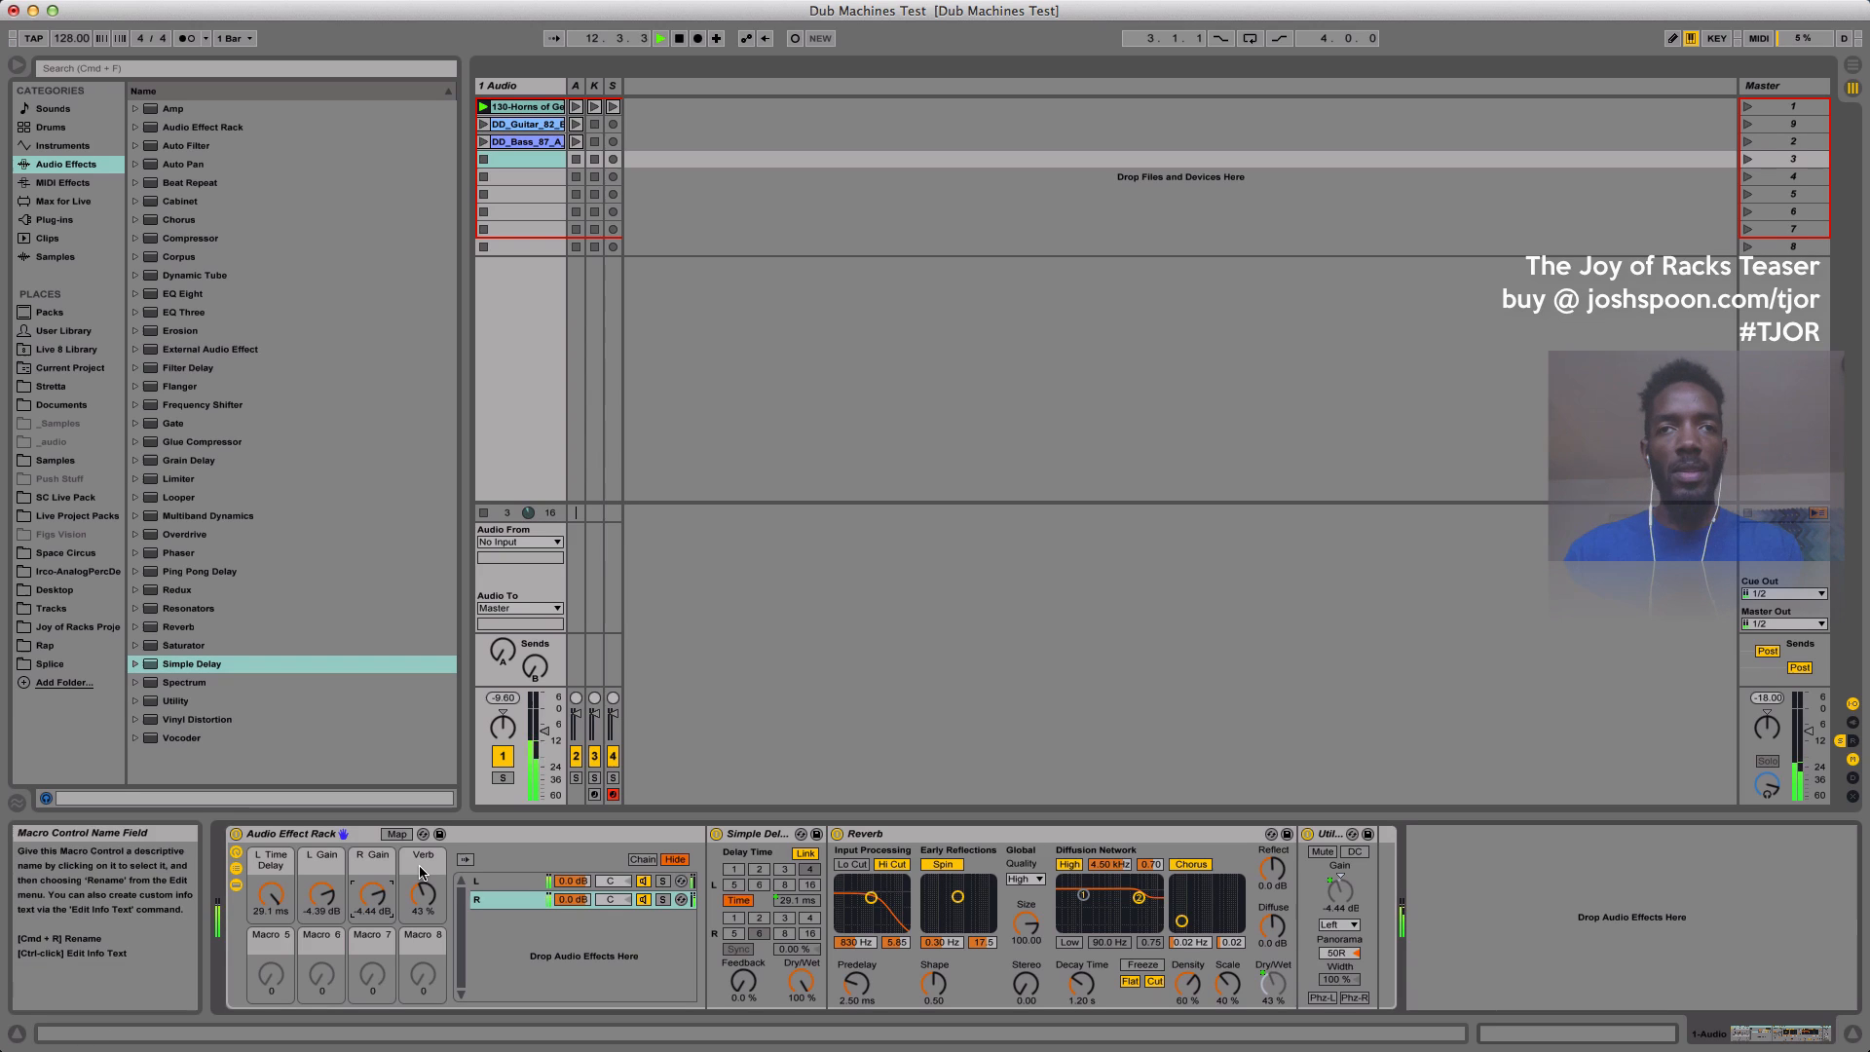
{"action": "mouse_move", "coordinate": [421, 892]}
{"action": "left_mouse_down"}
{"action": "mouse_move", "coordinate": [421, 915]}
{"action": "mouse_move", "coordinate": [421, 881]}
{"action": "left_mouse_up"}
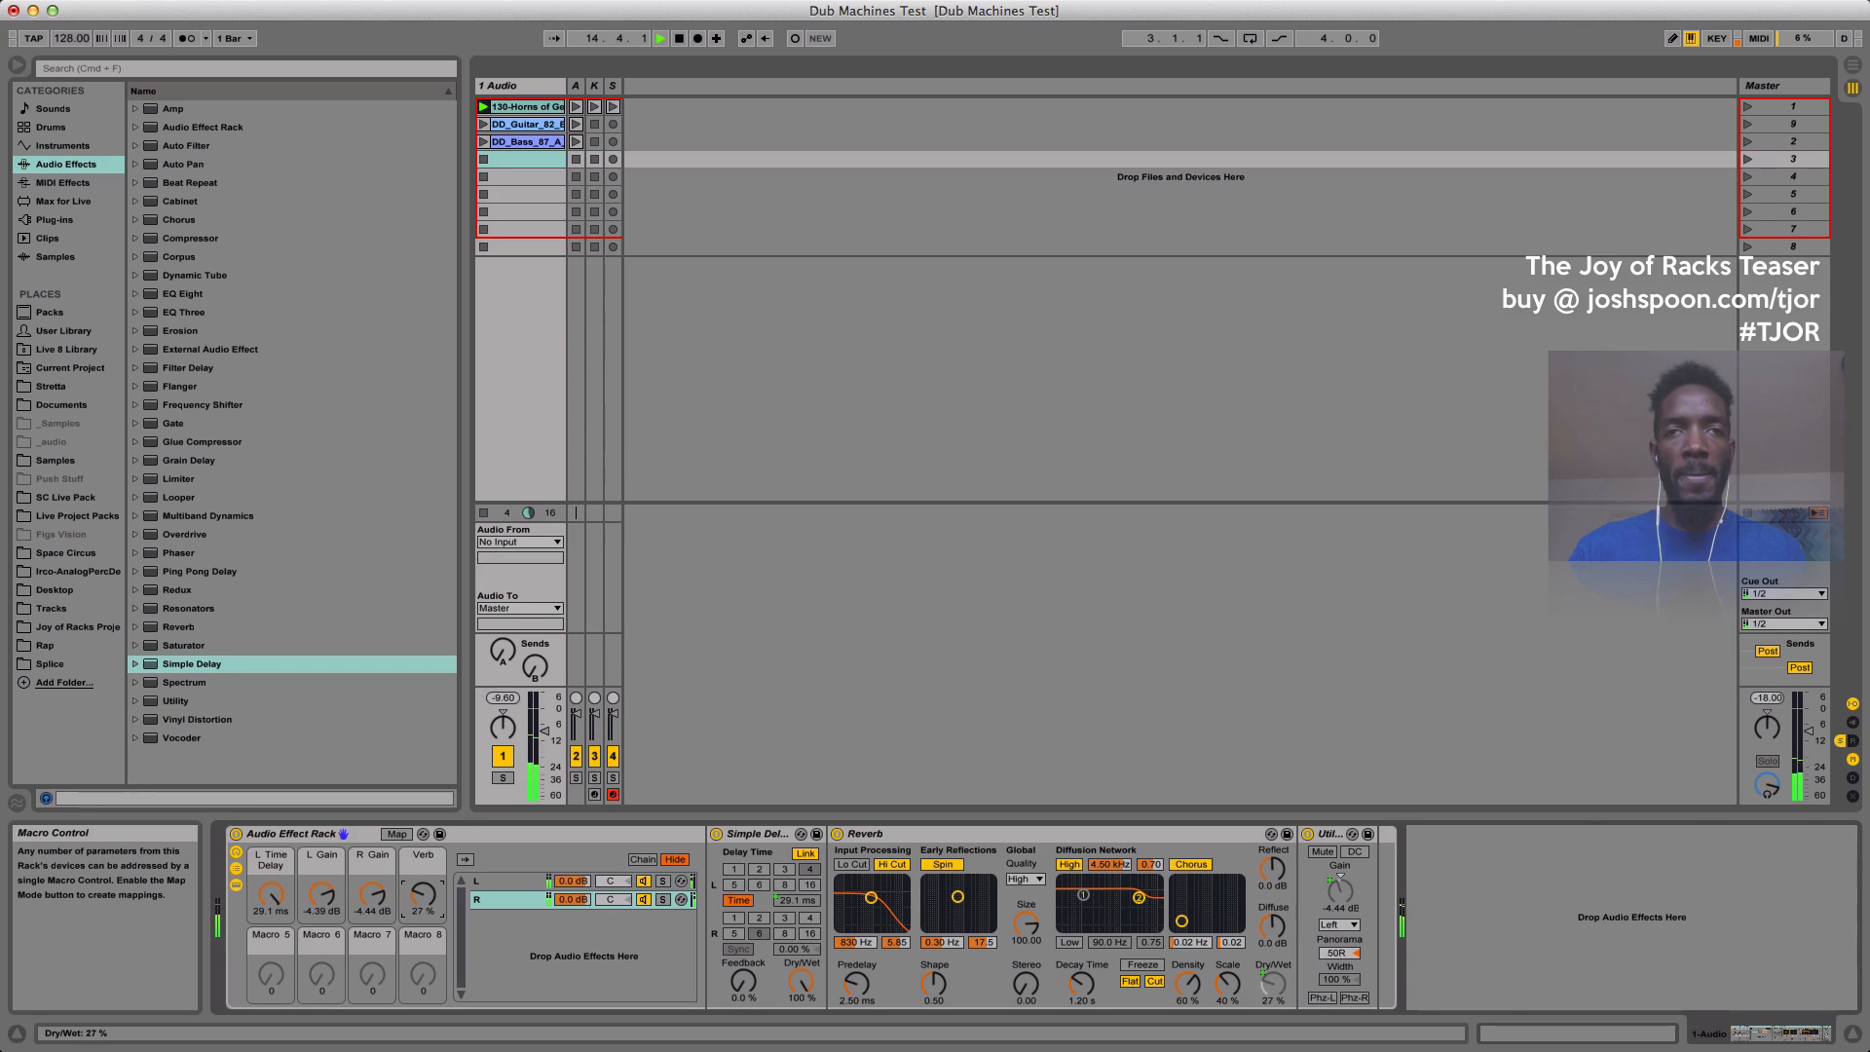
{"action": "right_click", "coordinate": [421, 892]}
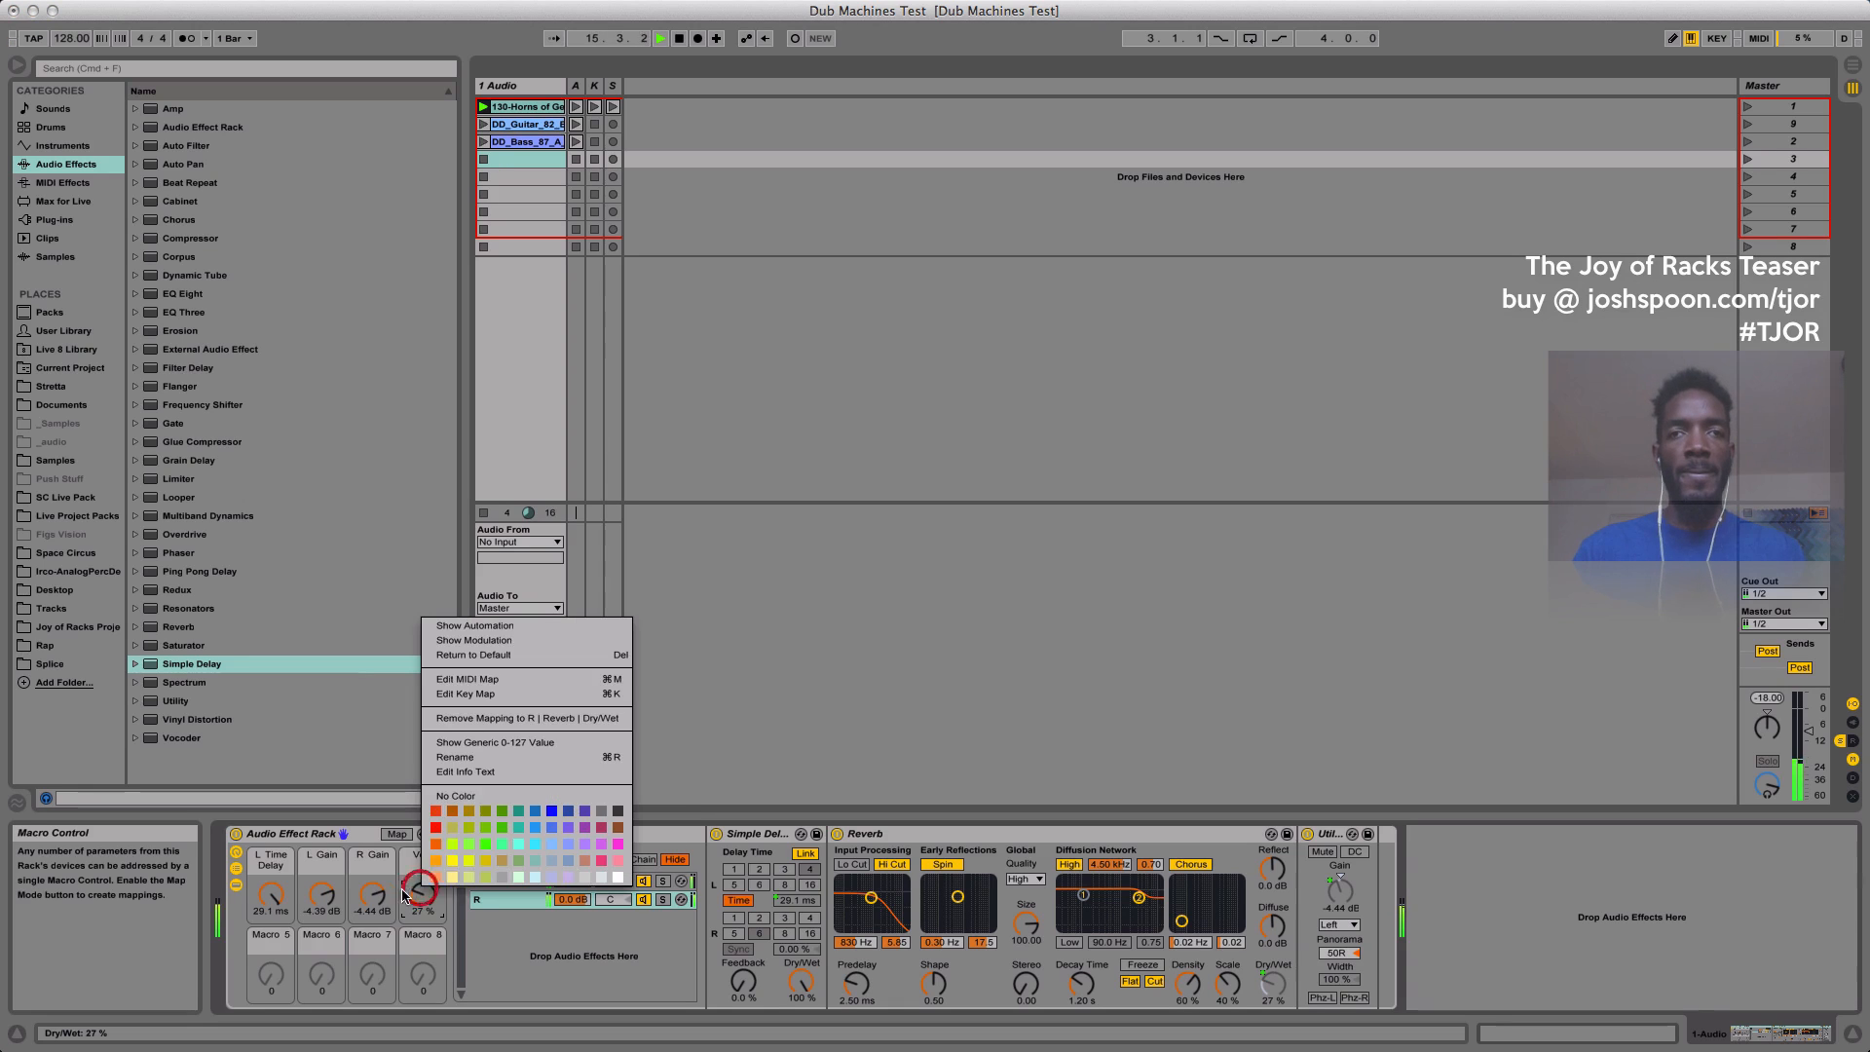
{"action": "left_click", "coordinate": [355, 861]}
Rename the rack "HAAS Matter Wit Chew" and collapse it to show only its macro controls.
{"action": "left_click", "coordinate": [272, 836]}
{"action": "key", "text": "super+r"}
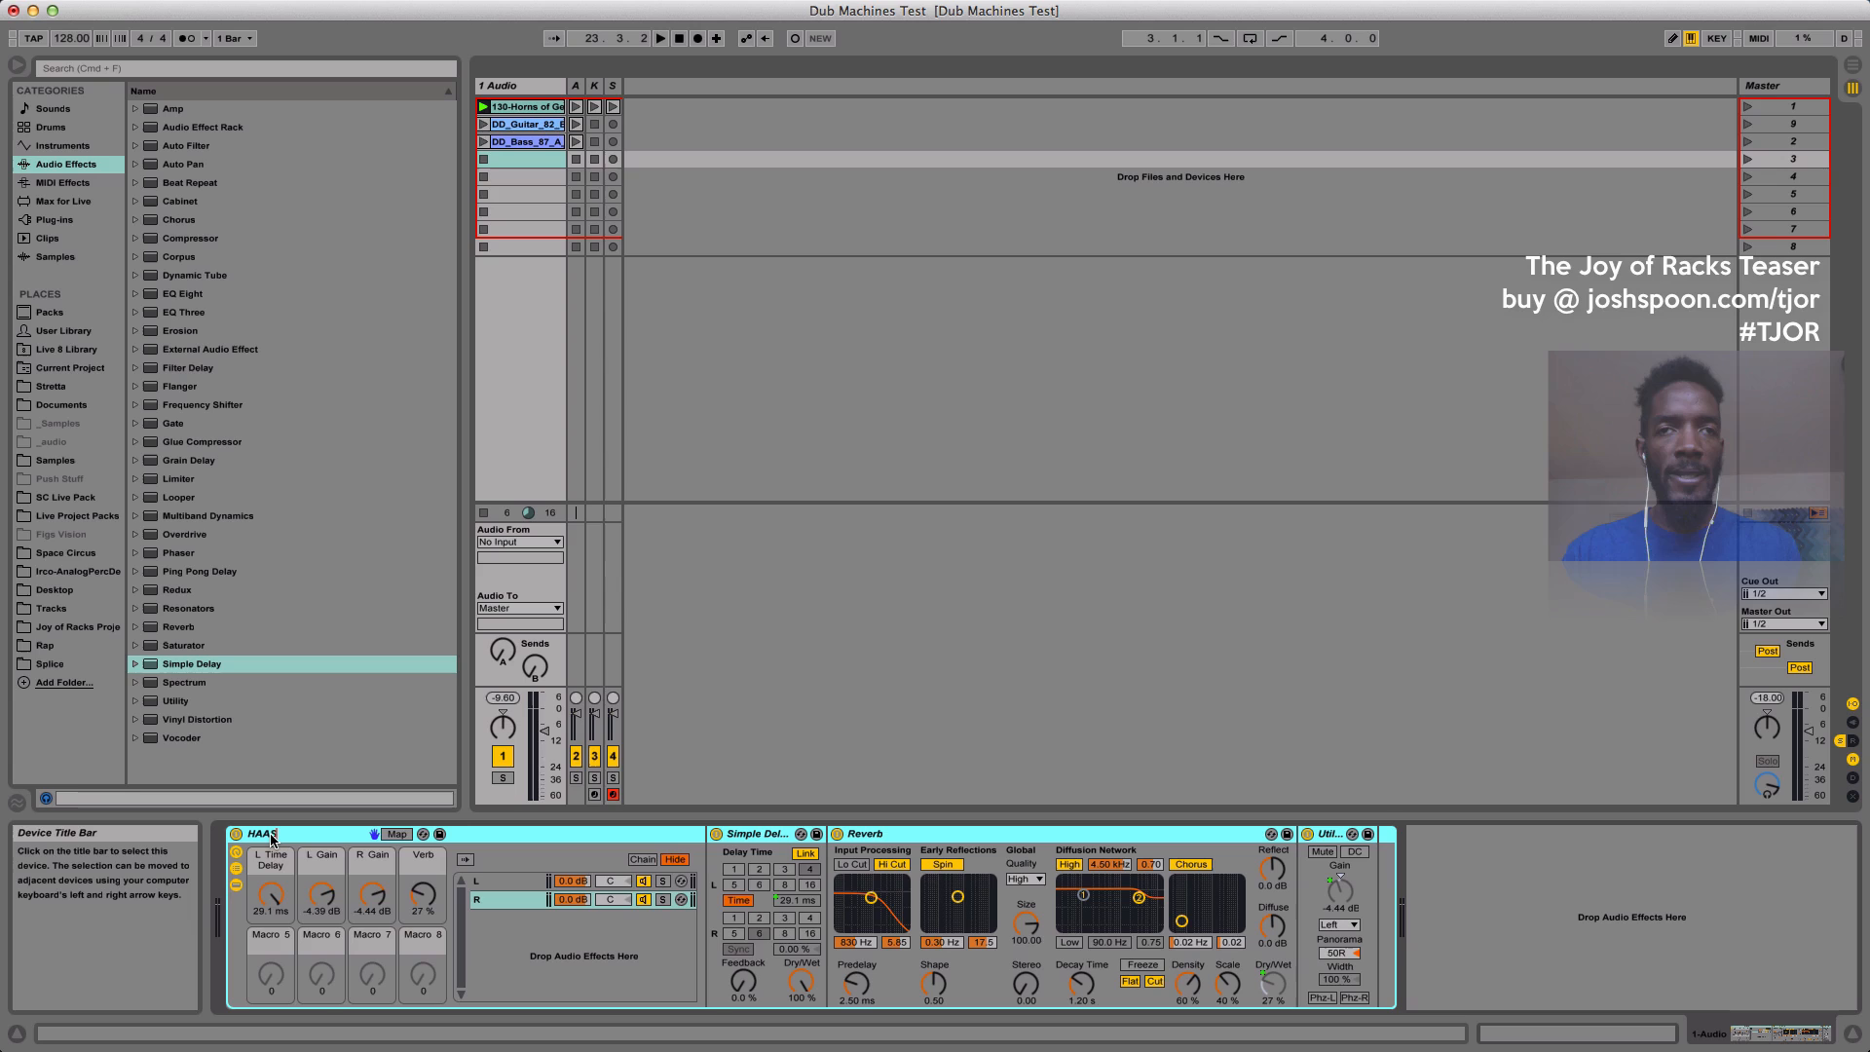
{"action": "type", "text": "HAAS Ma"}
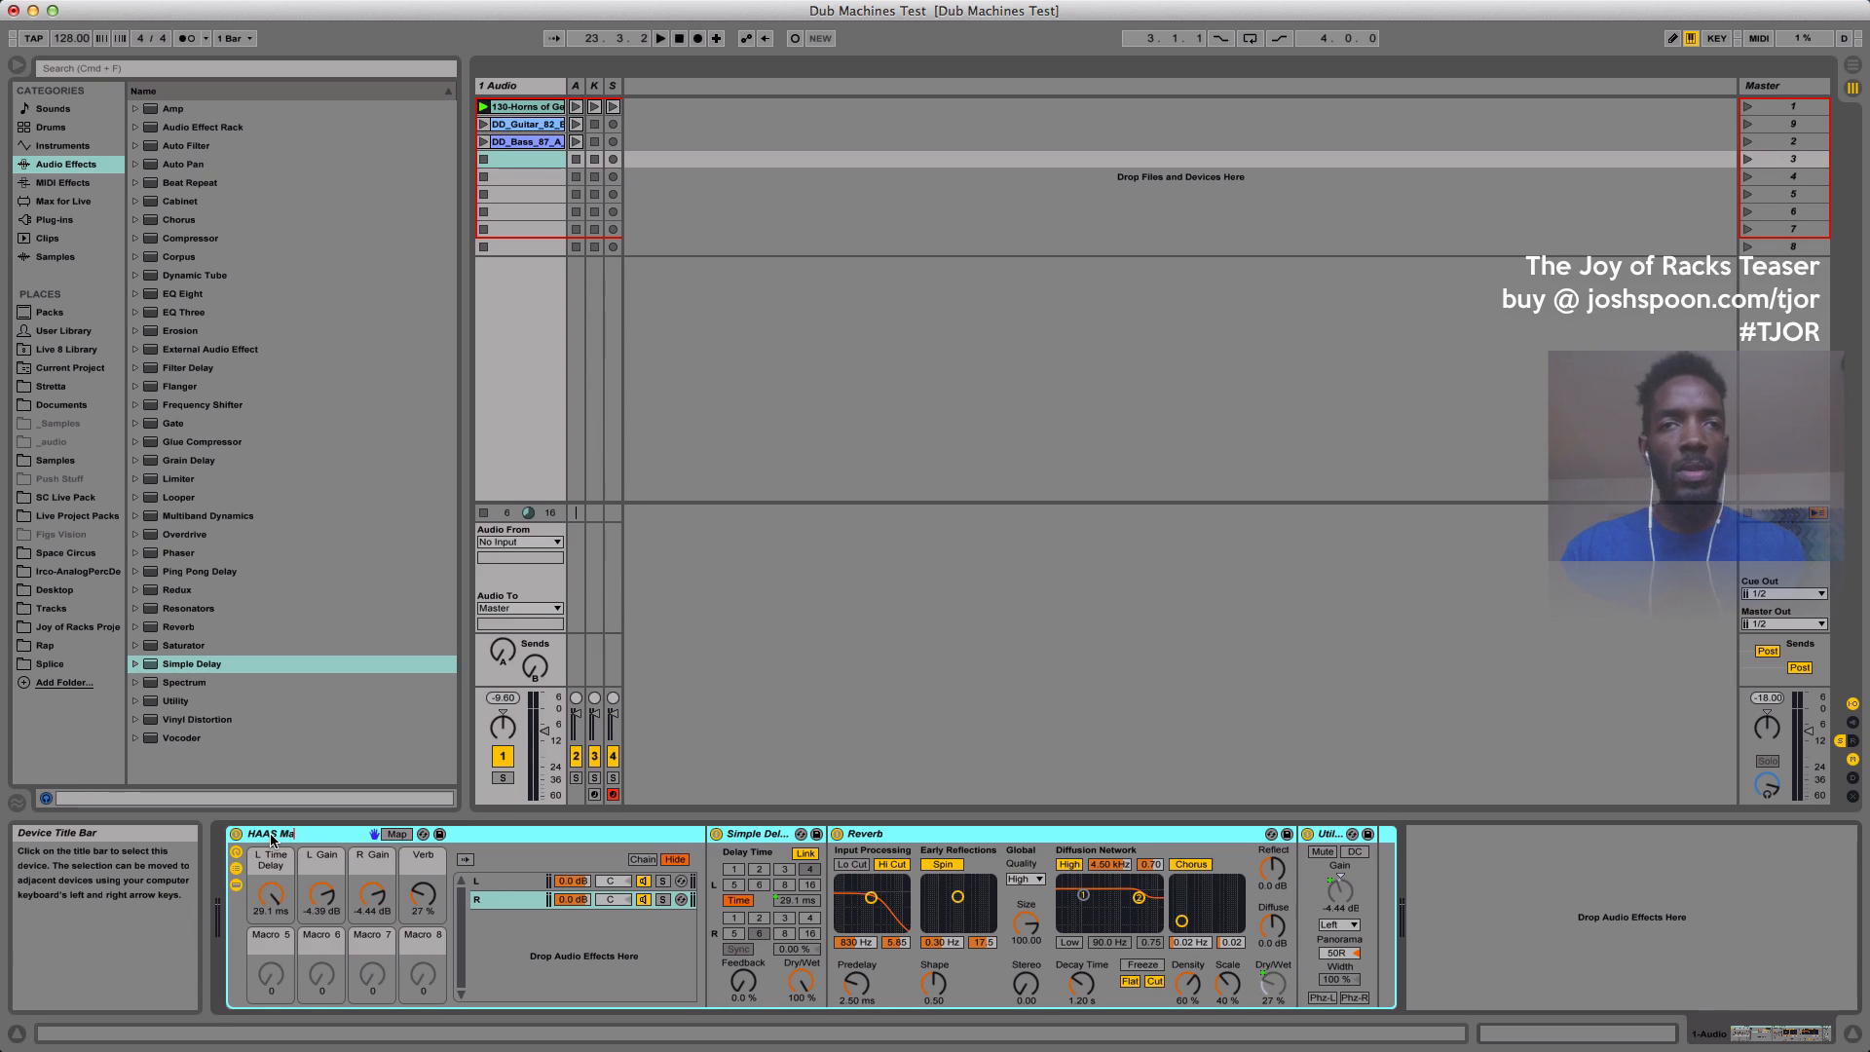
{"action": "type", "text": "tter Wi"}
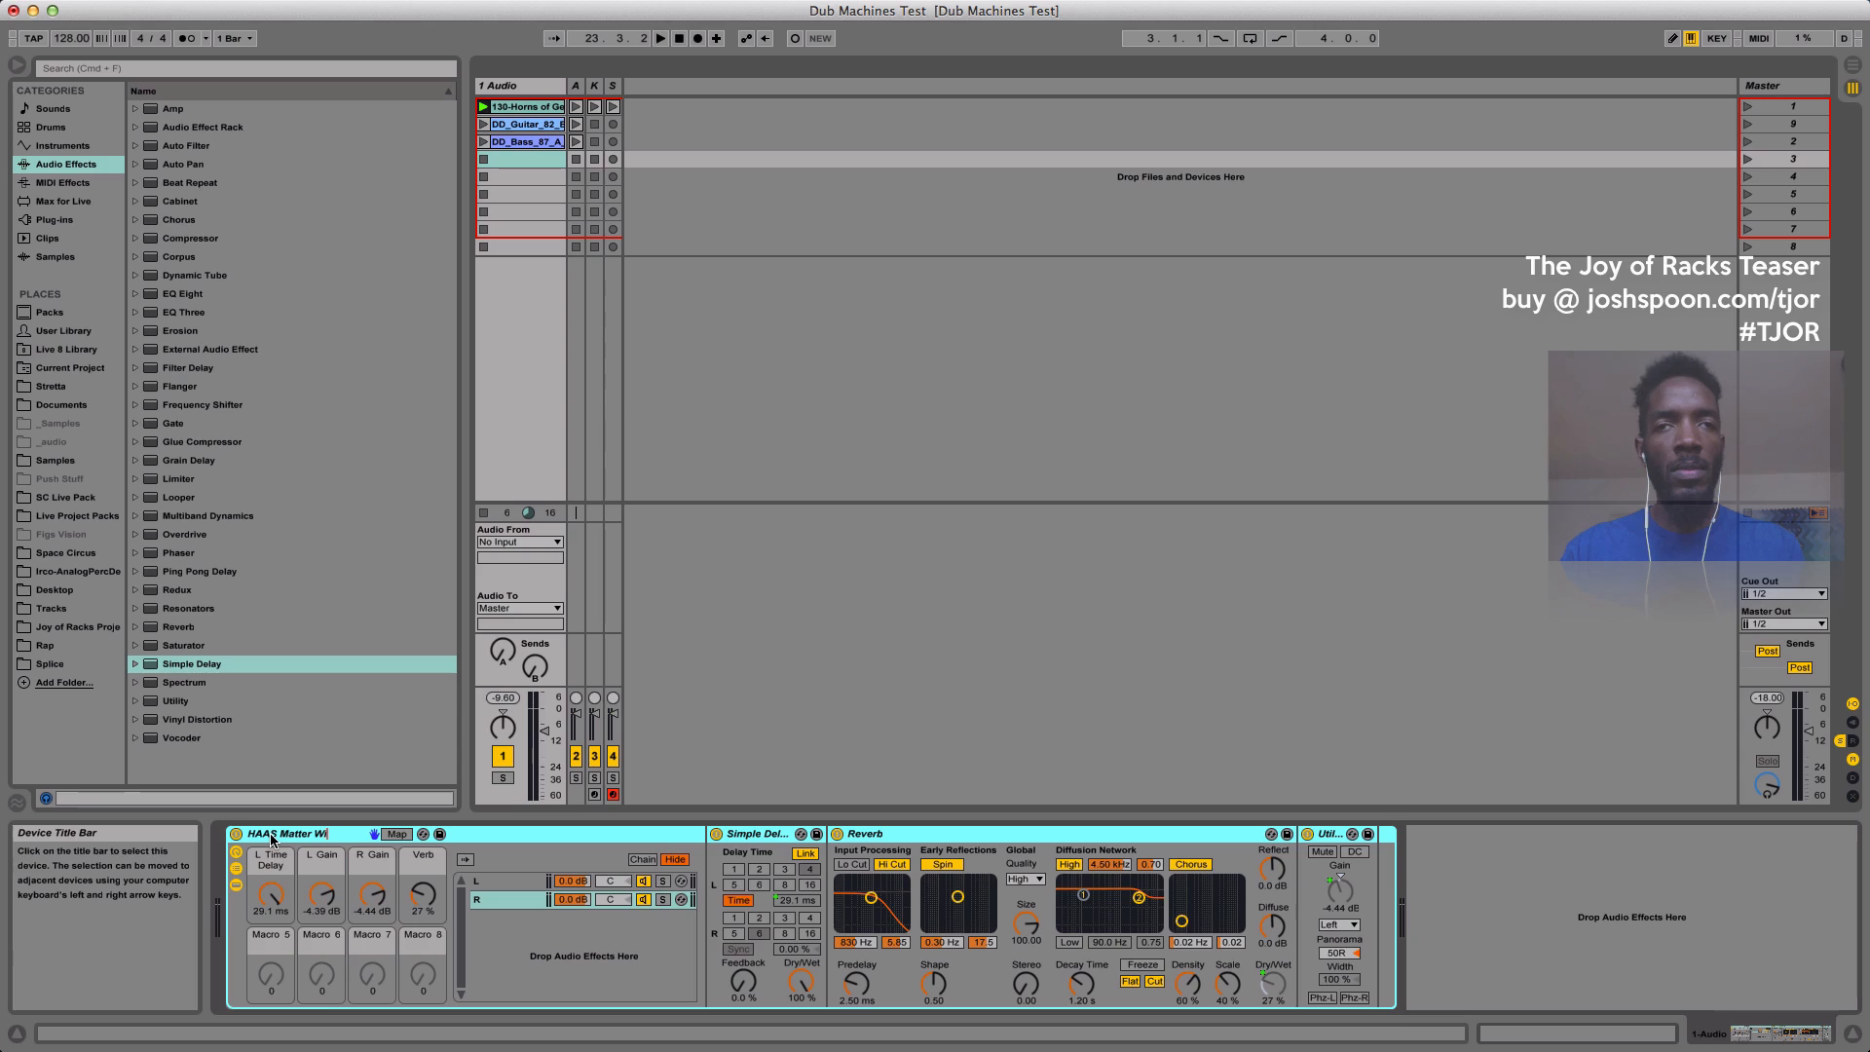
{"action": "type", "text": "t Chew"}
{"action": "left_click", "coordinate": [705, 797]}
{"action": "left_click", "coordinate": [236, 868]}
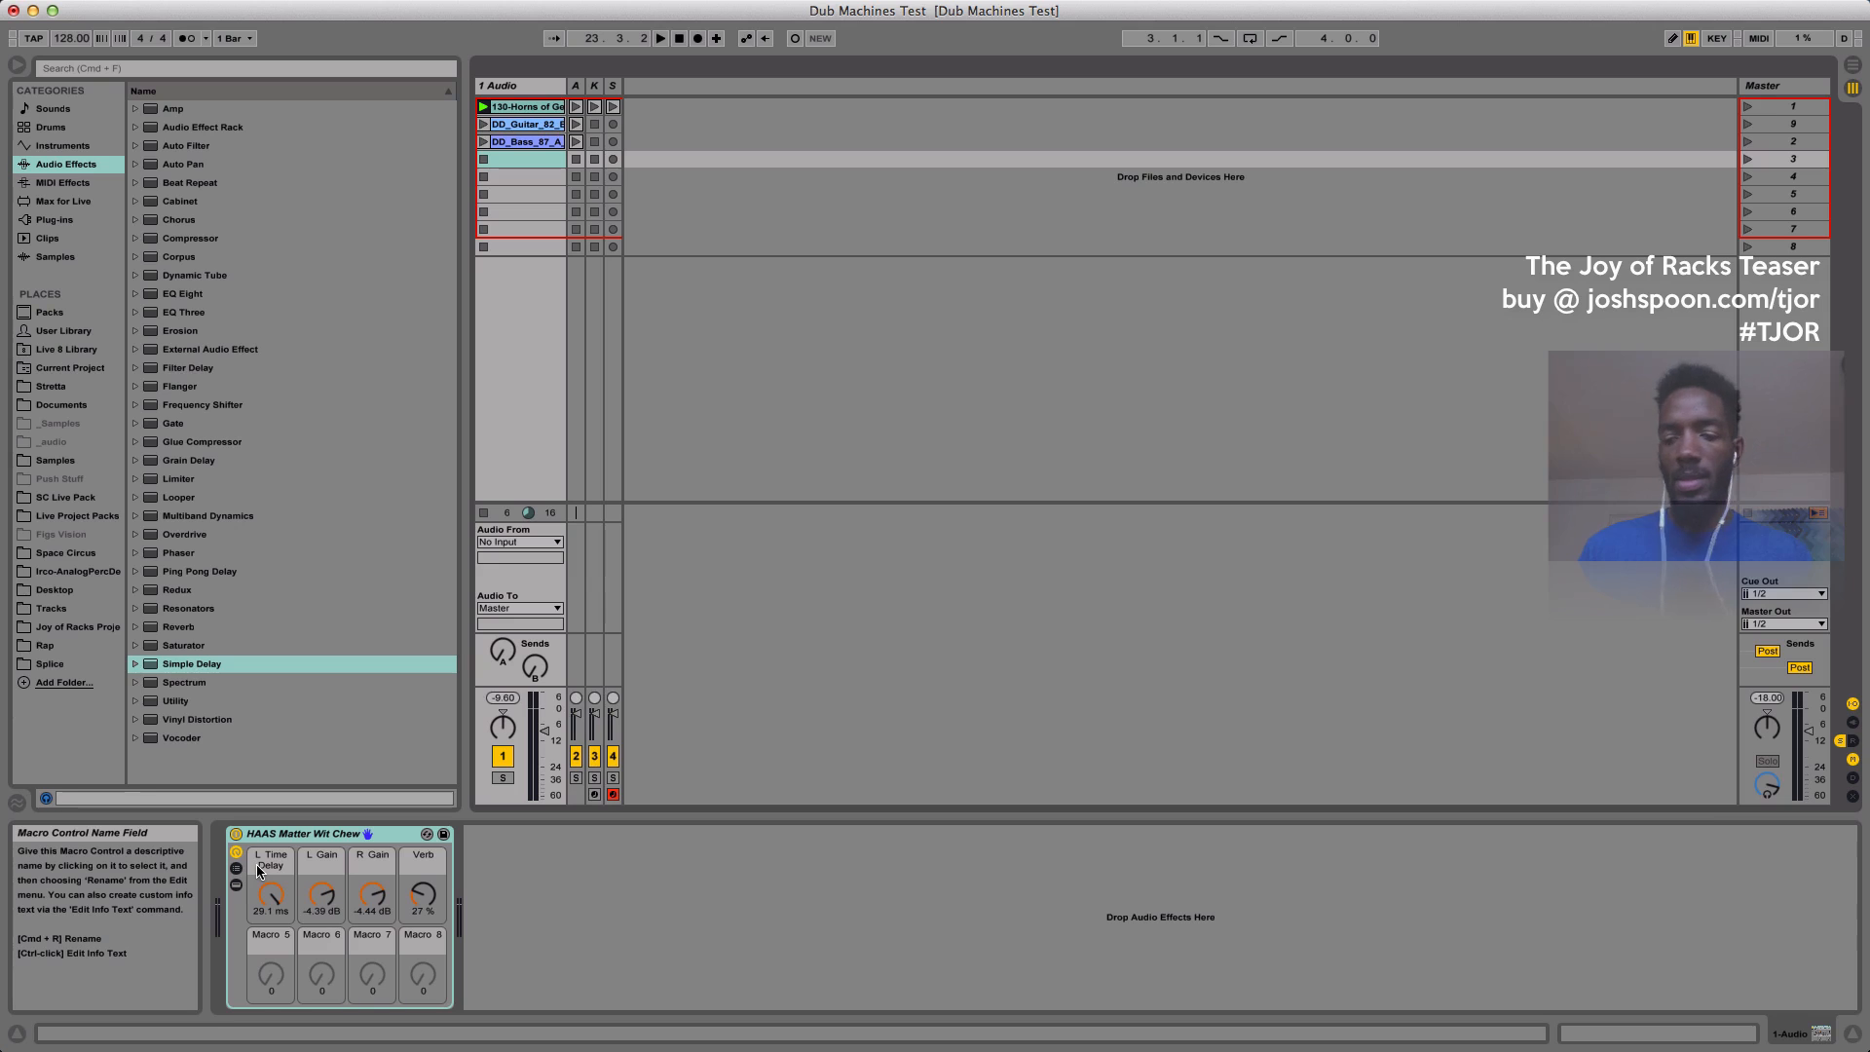
Audition the guitar and bass clips through the rack, raising the track volume and setting Verb to about 35 %.
{"action": "key", "text": "space"}
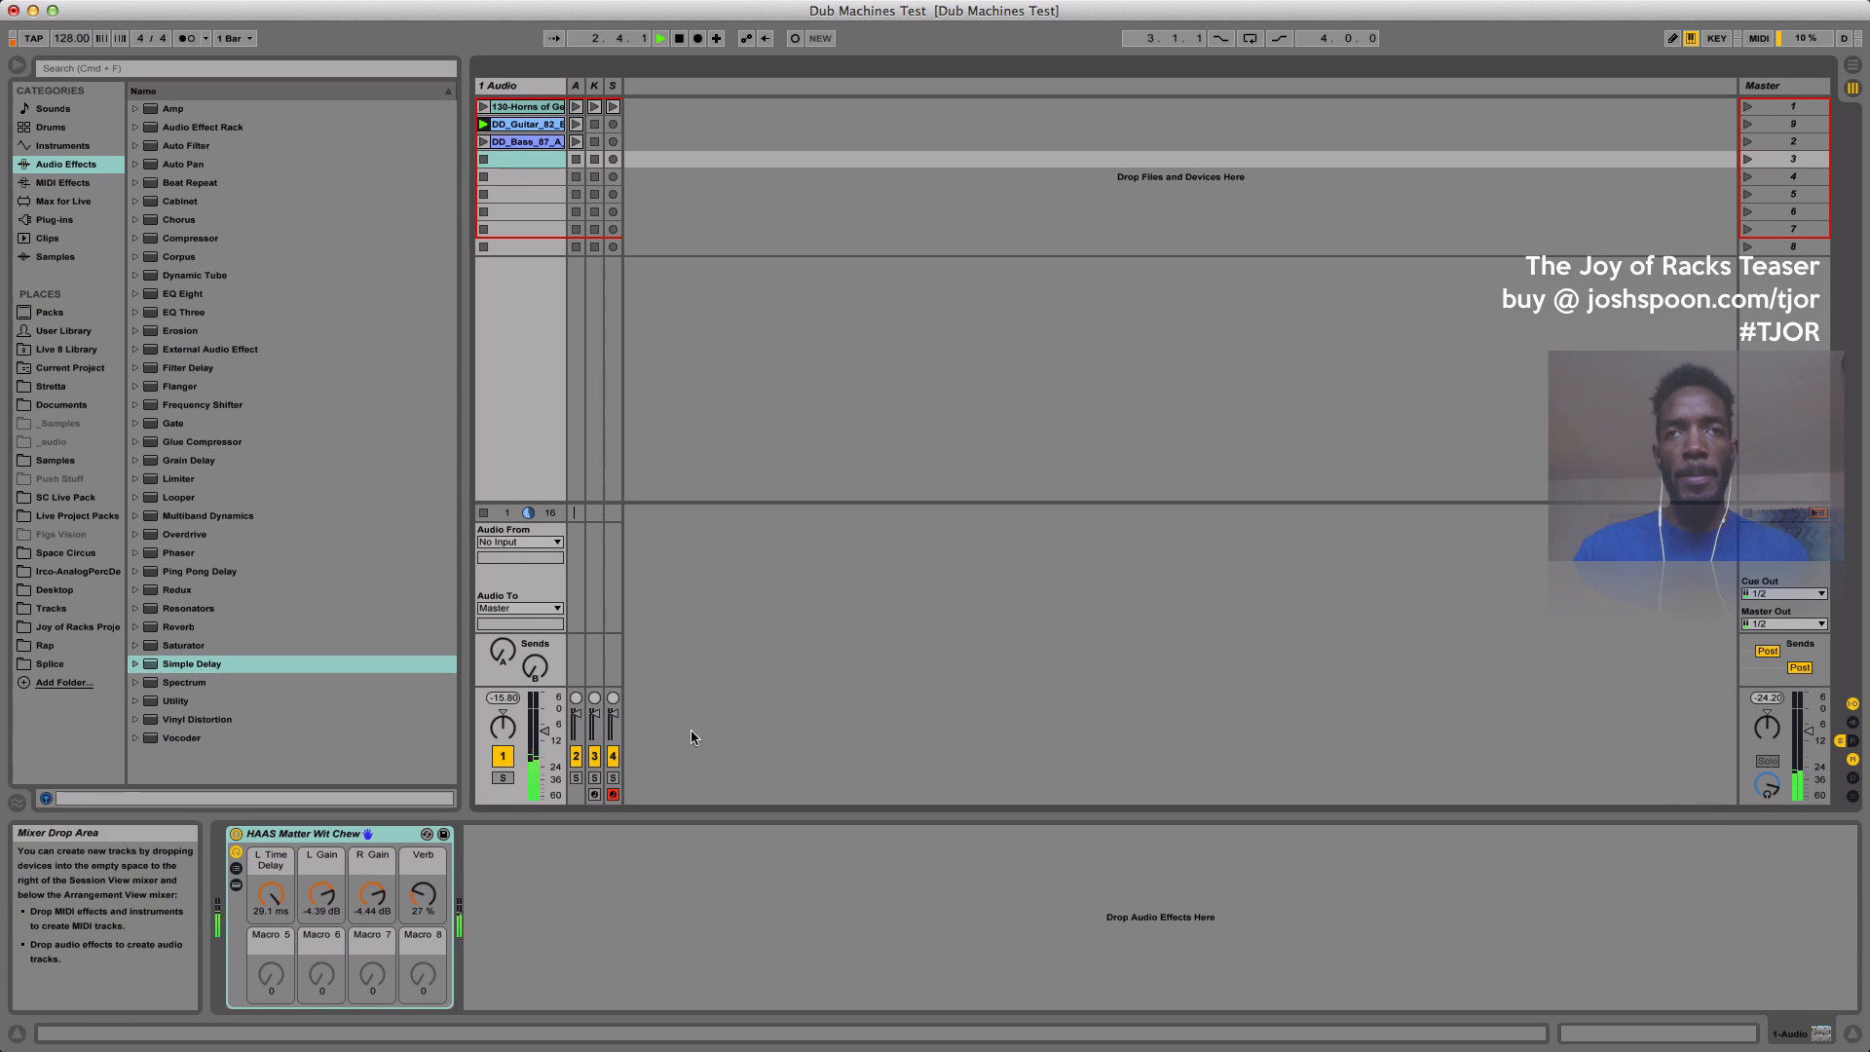
{"action": "left_click_drag", "start_coordinate": [544, 732], "coordinate": [546, 719]}
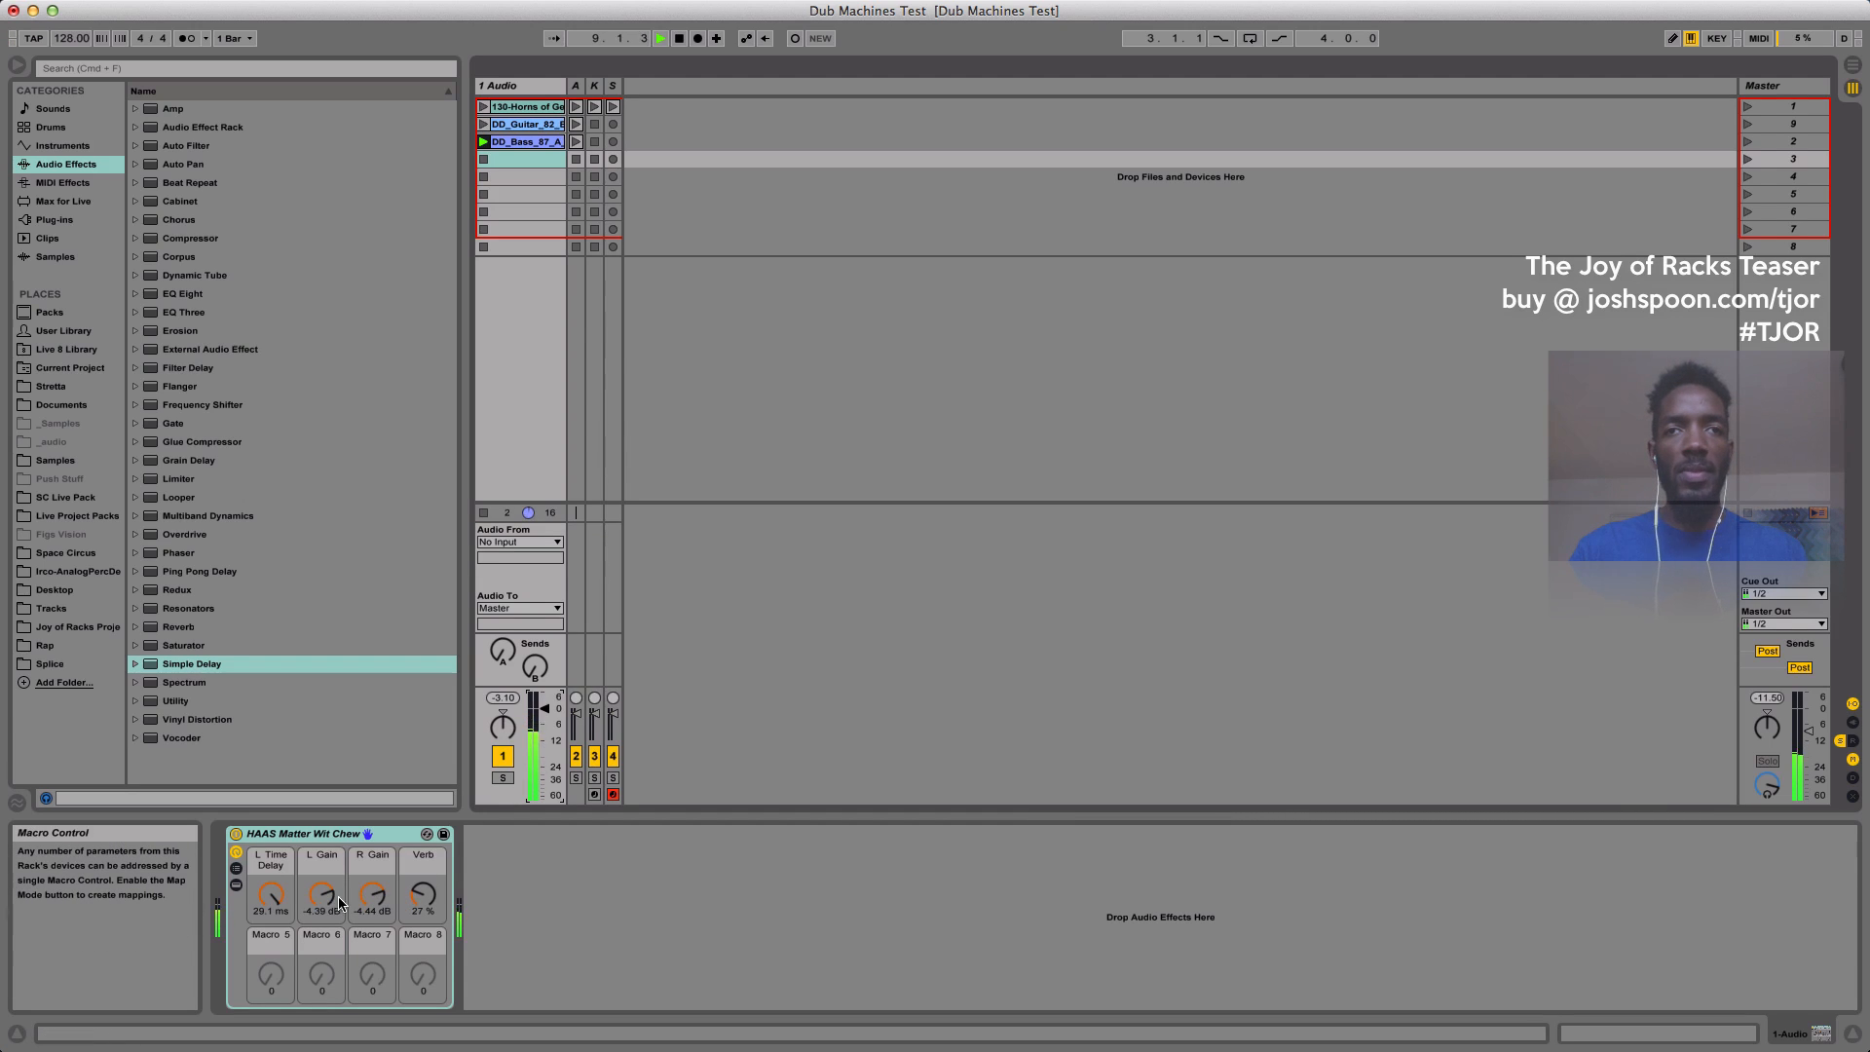
{"action": "left_click", "coordinate": [423, 896]}
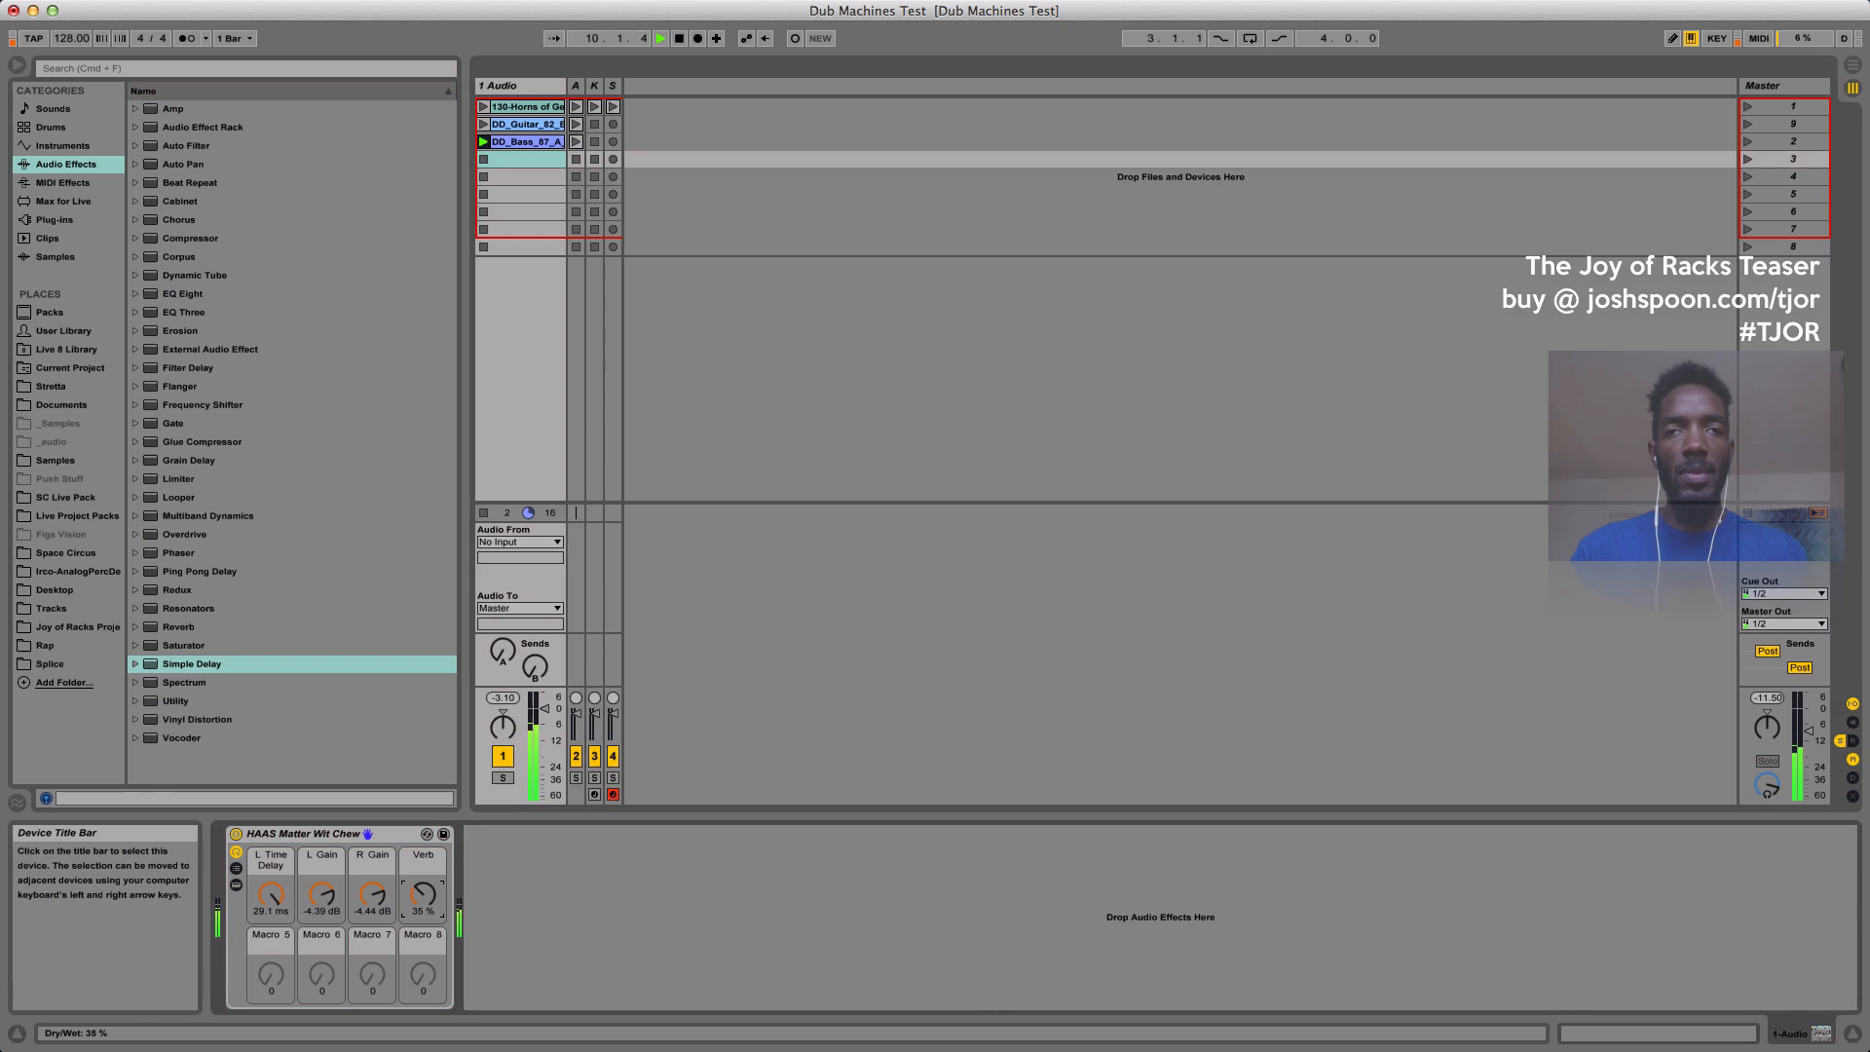
Audition the playing bass clip with Verb raised to 43 % and 64 %, and finally lowered to 0 %.
{"action": "left_click_drag", "start_coordinate": [423, 896], "coordinate": [423, 890]}
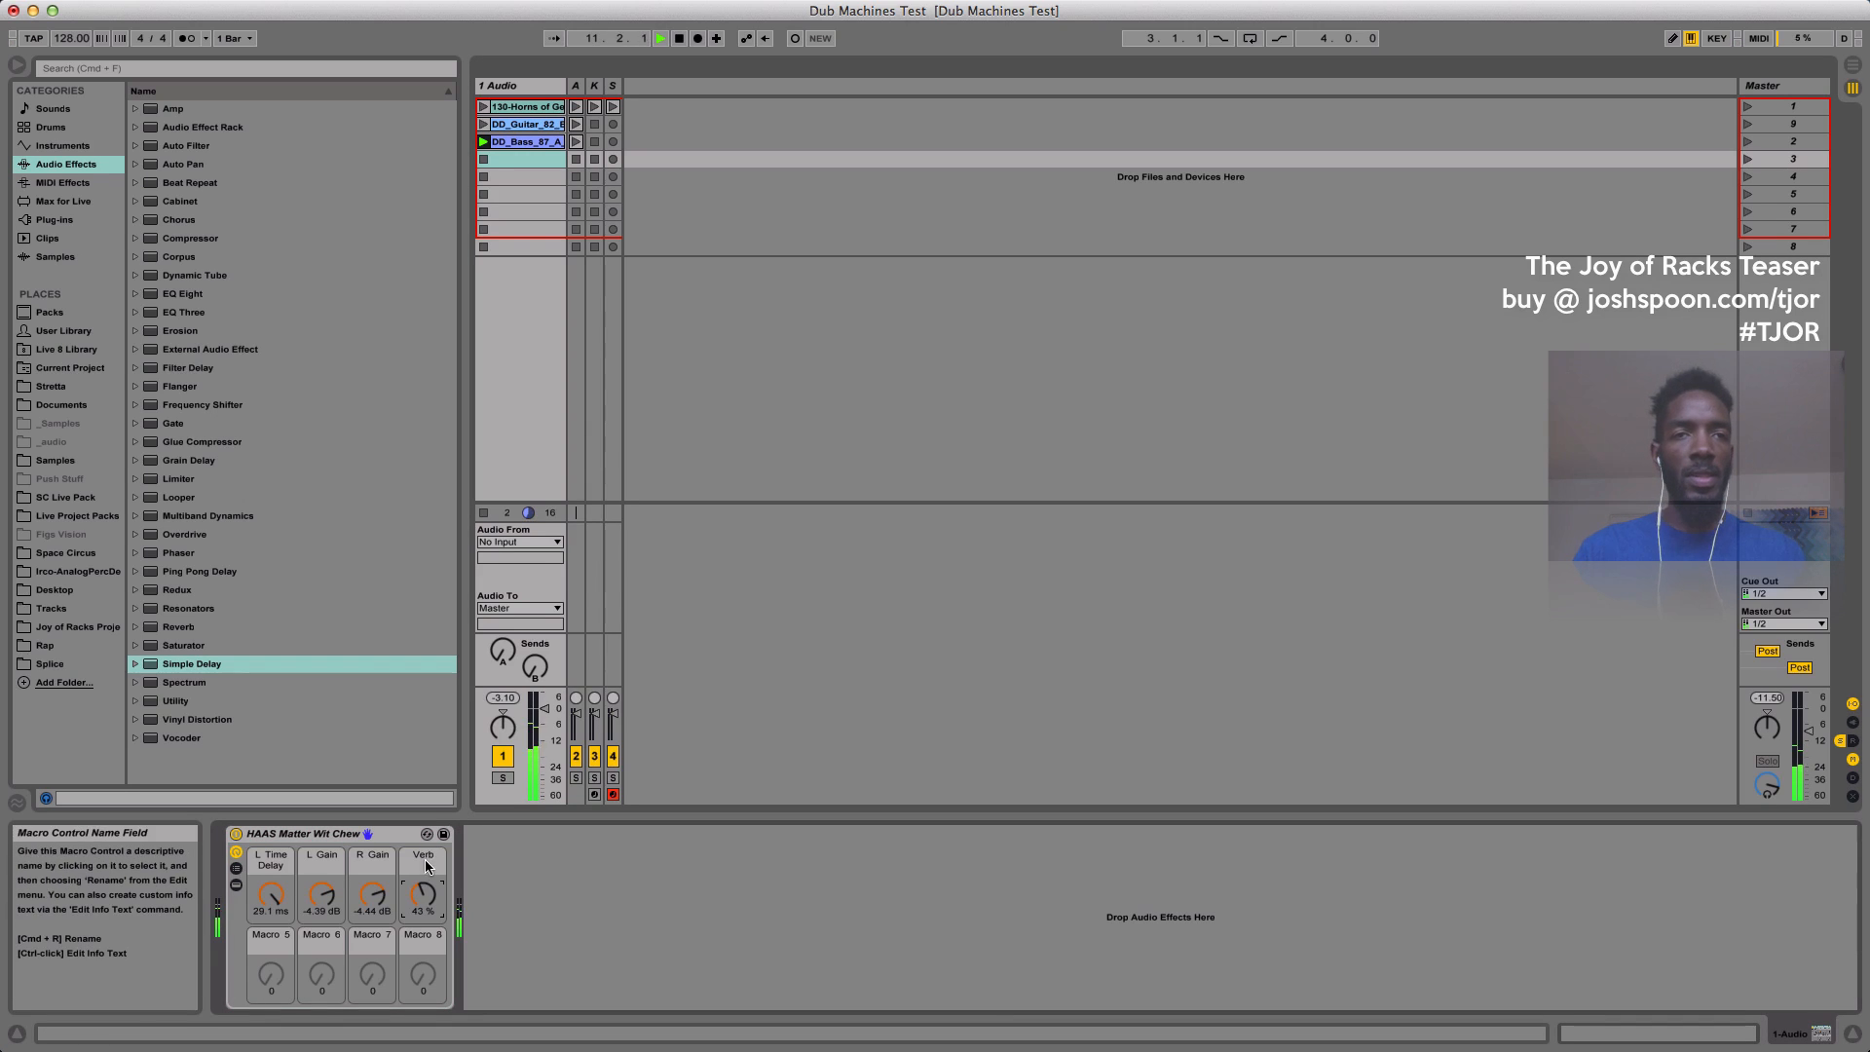
{"action": "left_click_drag", "start_coordinate": [423, 897], "coordinate": [423, 890]}
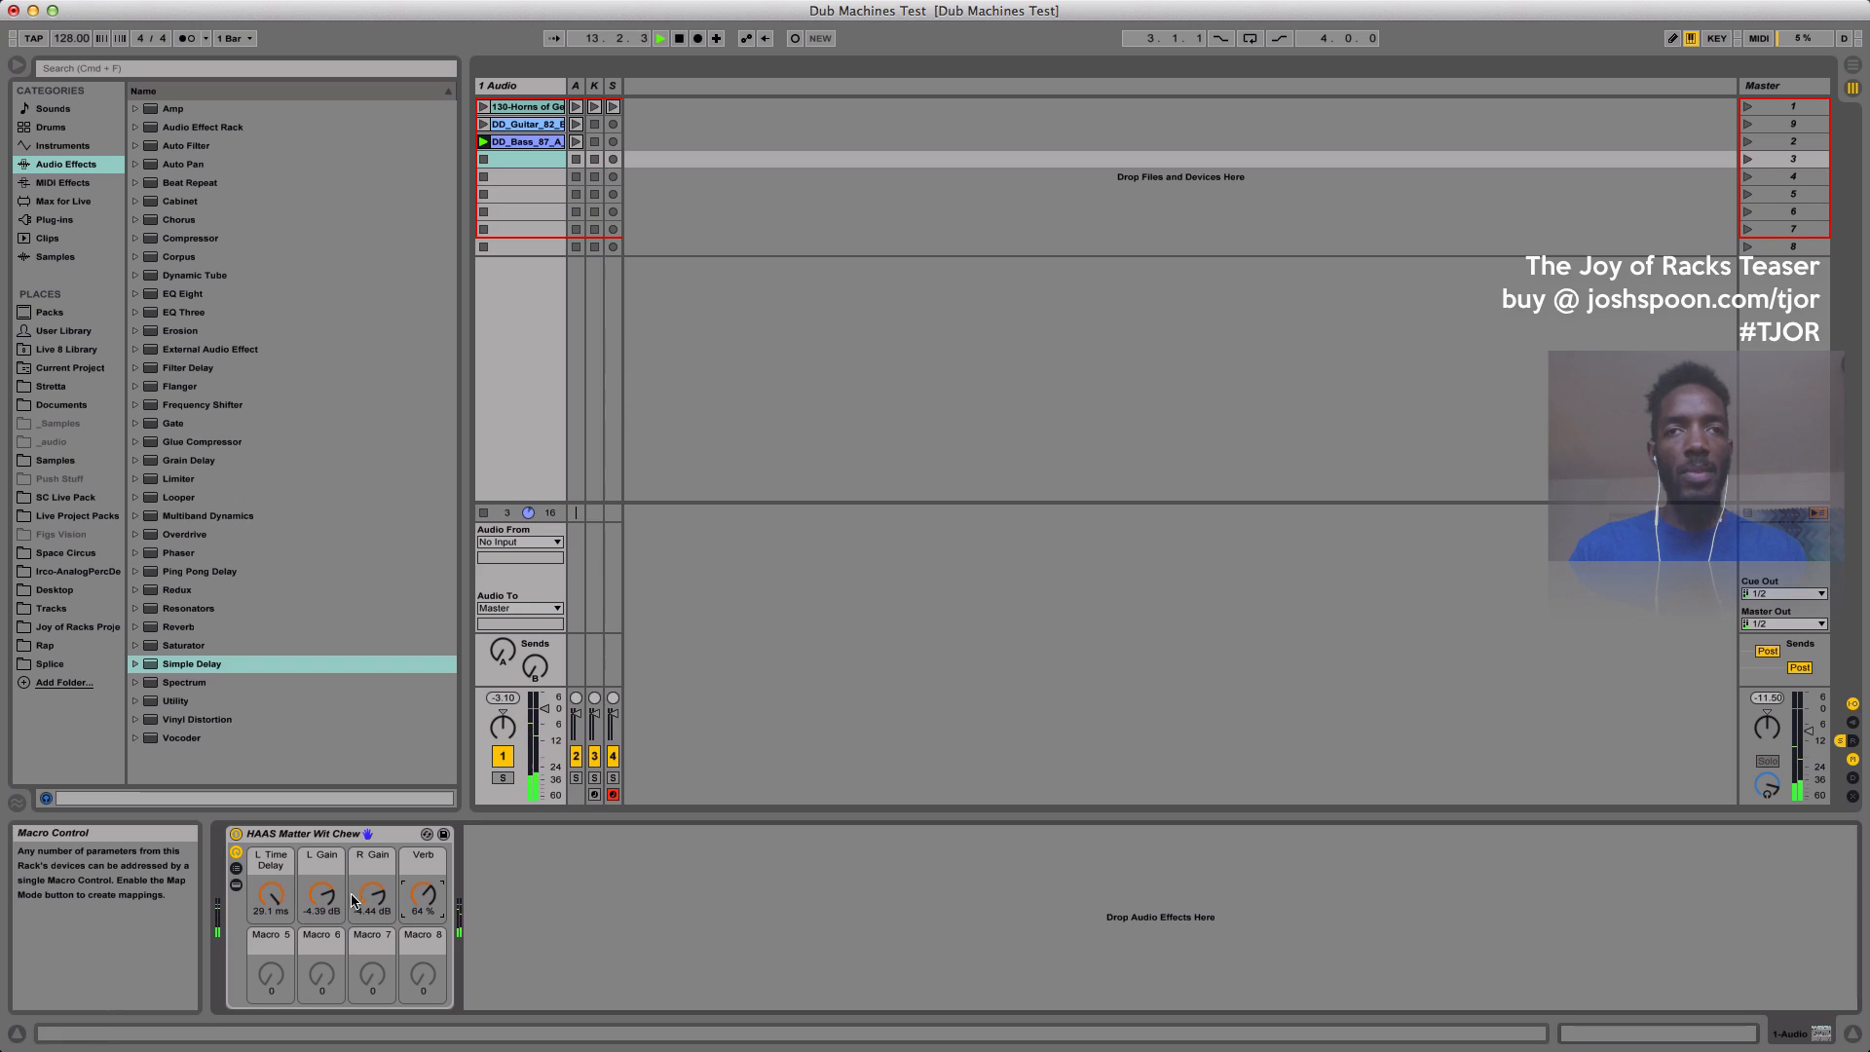
{"action": "left_click_drag", "start_coordinate": [422, 896], "coordinate": [422, 920]}
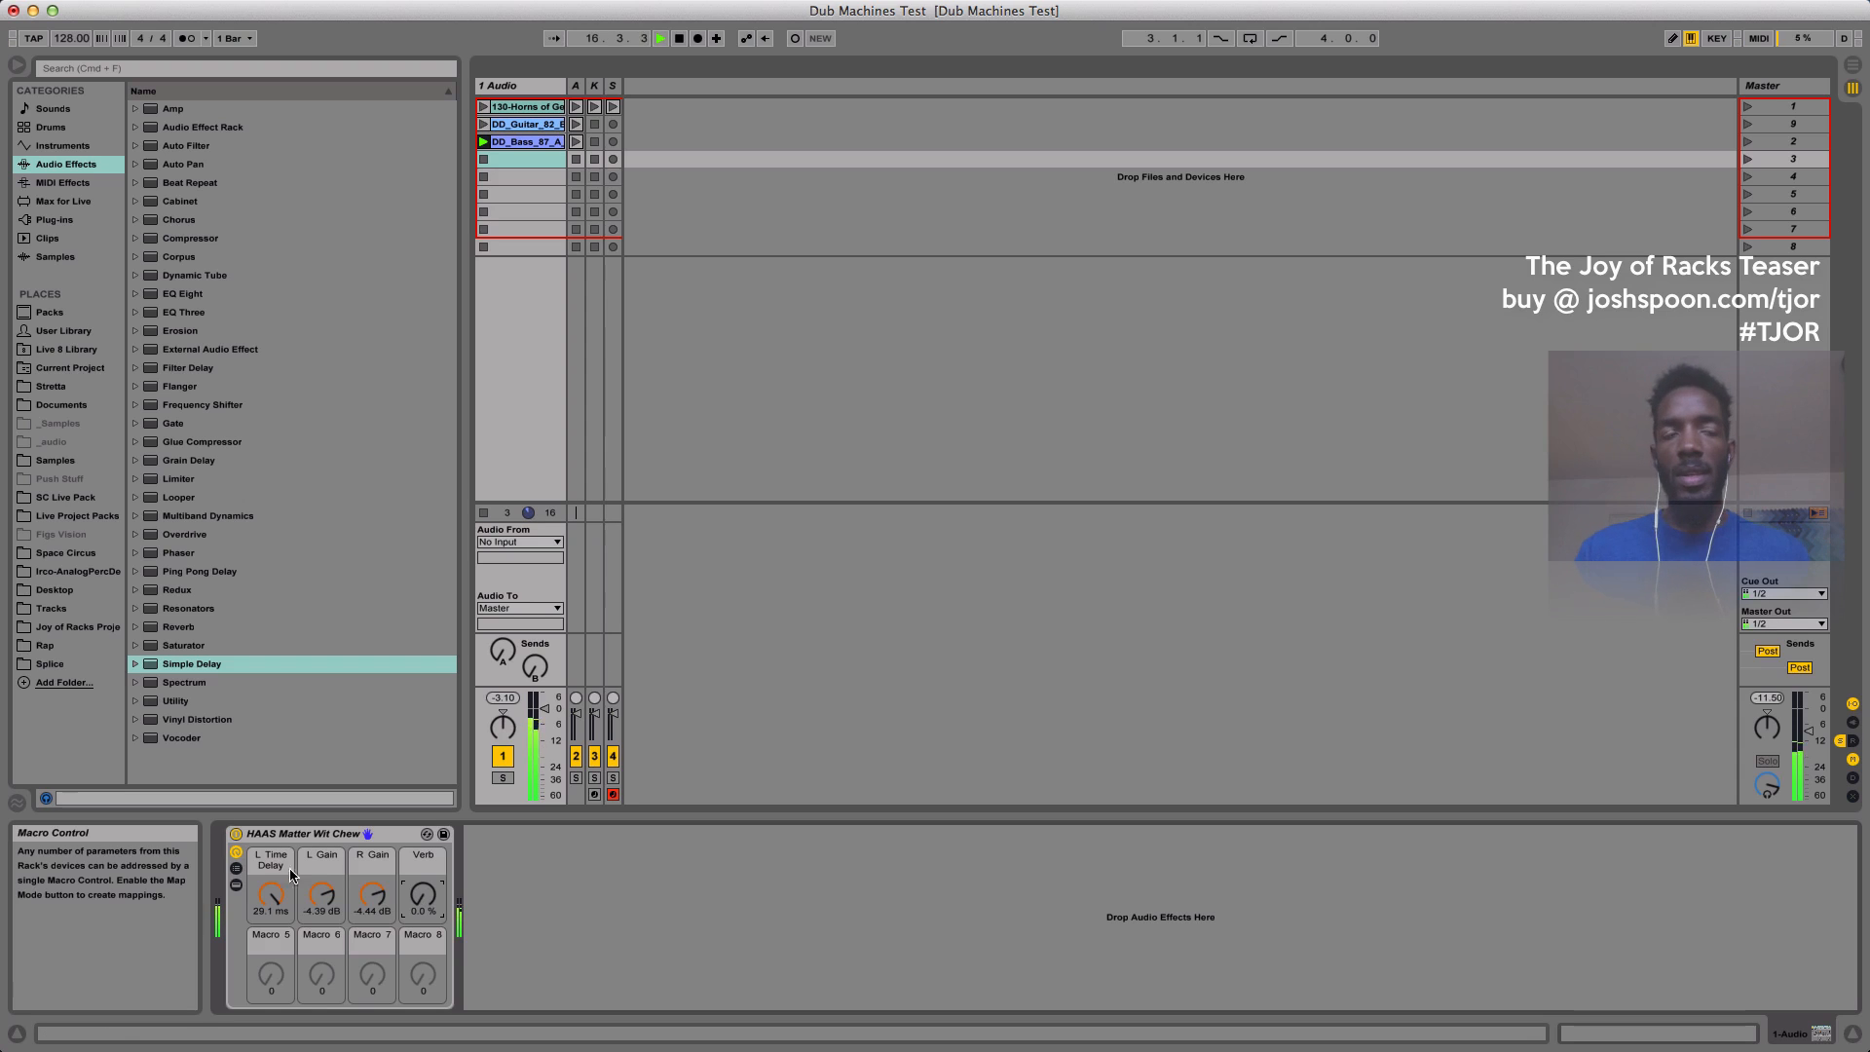
Bypass and reactivate the HAAS rack to compare the bass clip's sound, and bring Verb up to 32 %.
{"action": "left_click", "coordinate": [235, 835]}
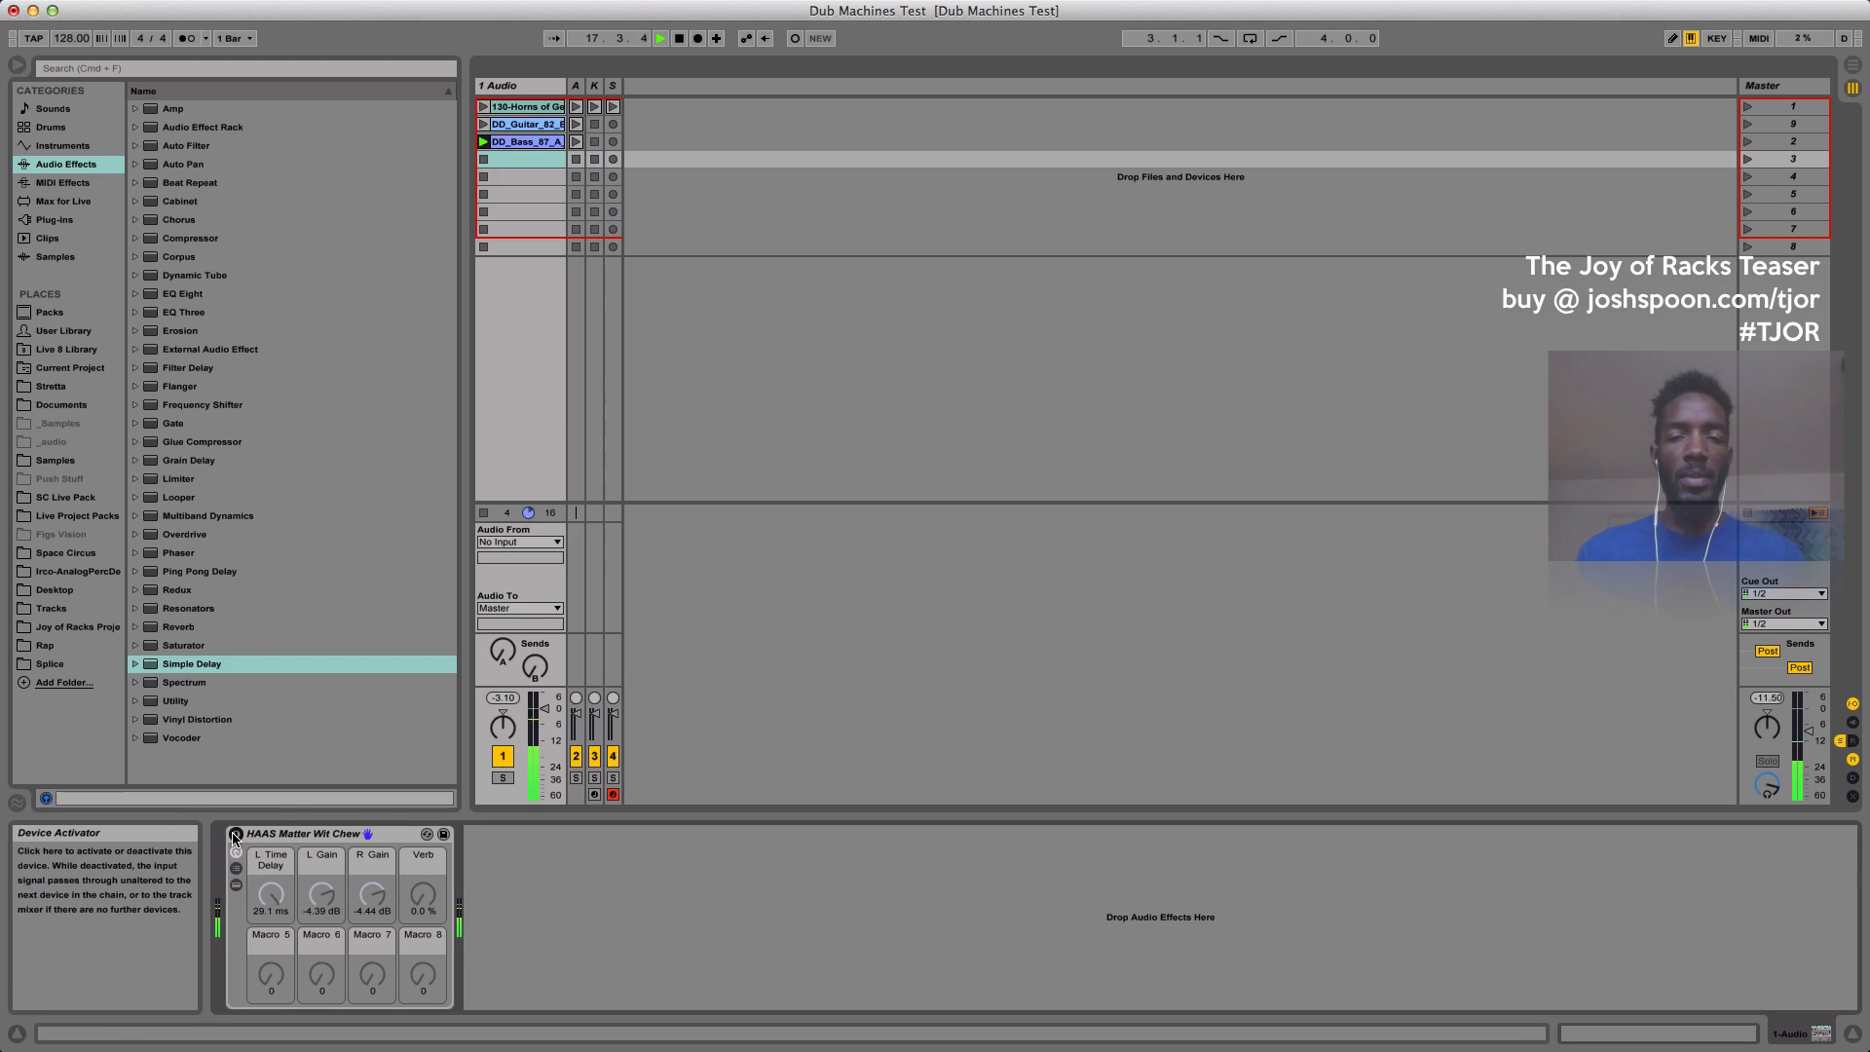
{"action": "left_click", "coordinate": [234, 834]}
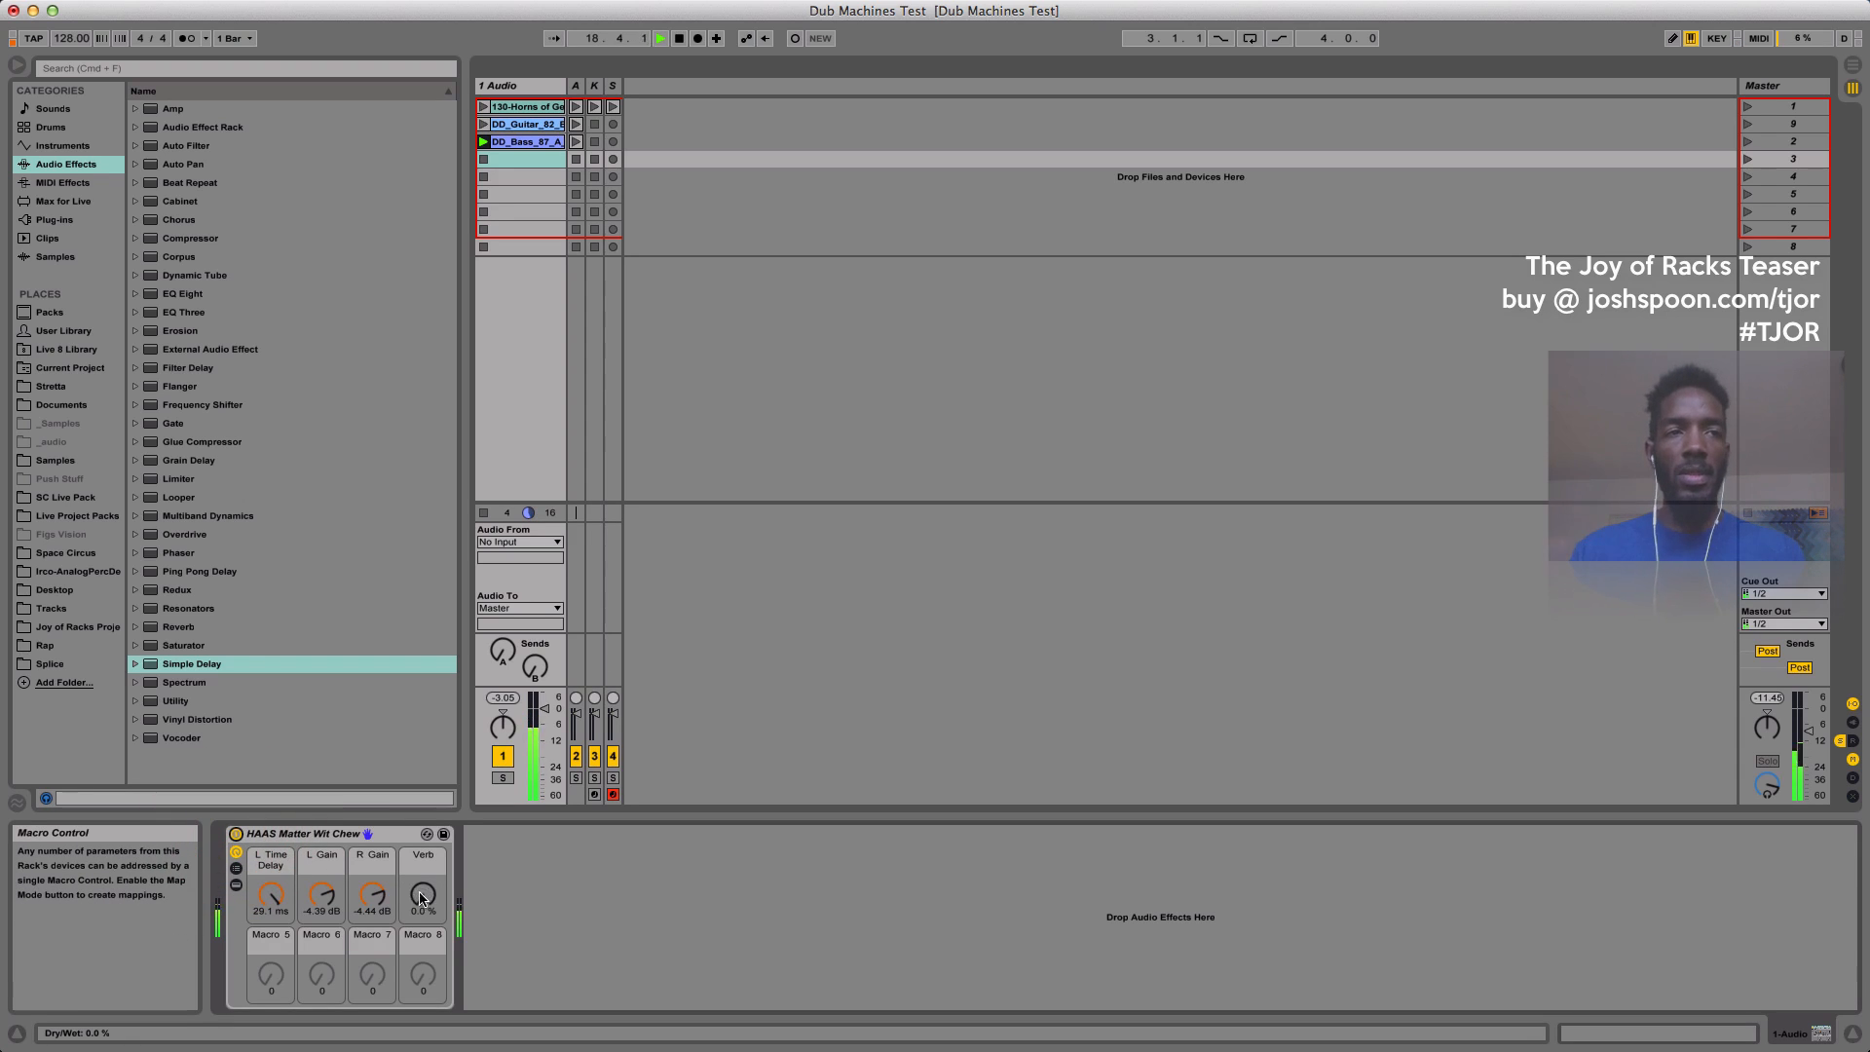
{"action": "left_click_drag", "start_coordinate": [422, 896], "coordinate": [422, 857]}
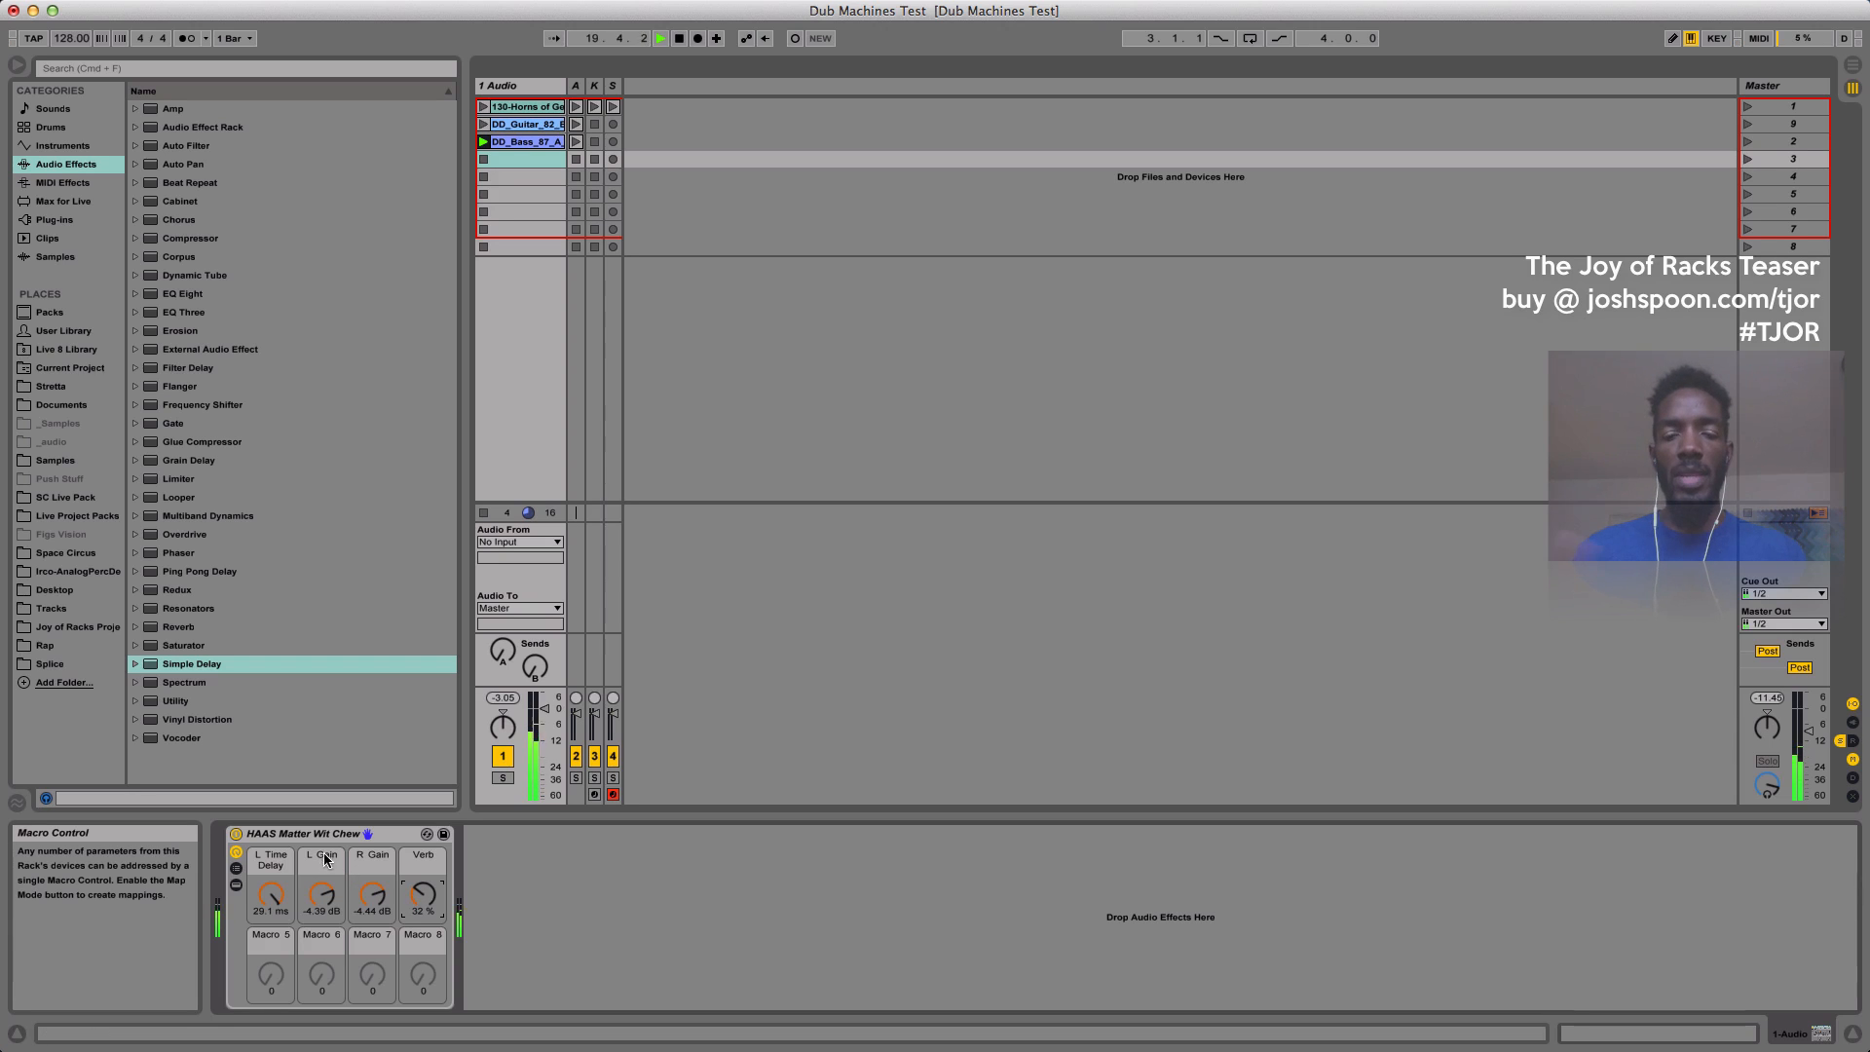
Rename the rack "HAAS A Matter Wit Chew" and set its Verb macro to 40 %.
{"action": "left_click", "coordinate": [279, 834]}
{"action": "key", "text": "super+r"}
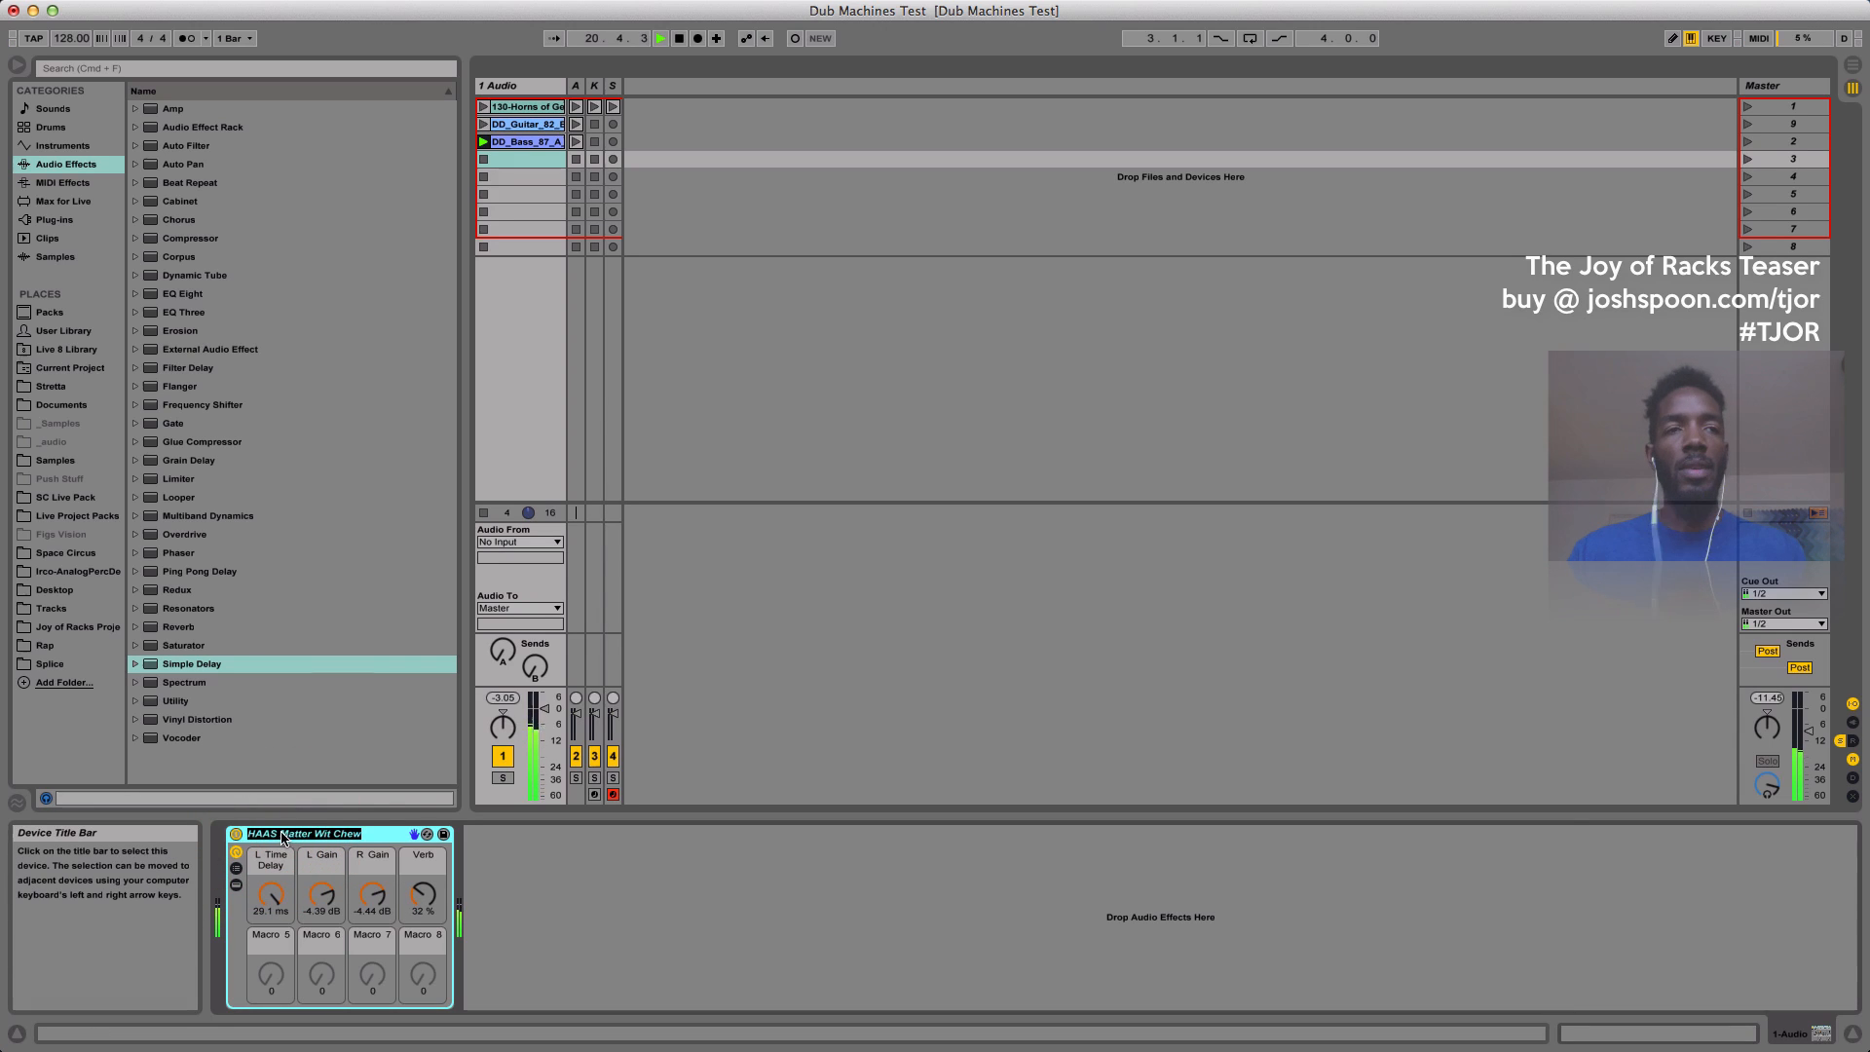
{"action": "left_click", "coordinate": [282, 834]}
{"action": "type", "text": "A"}
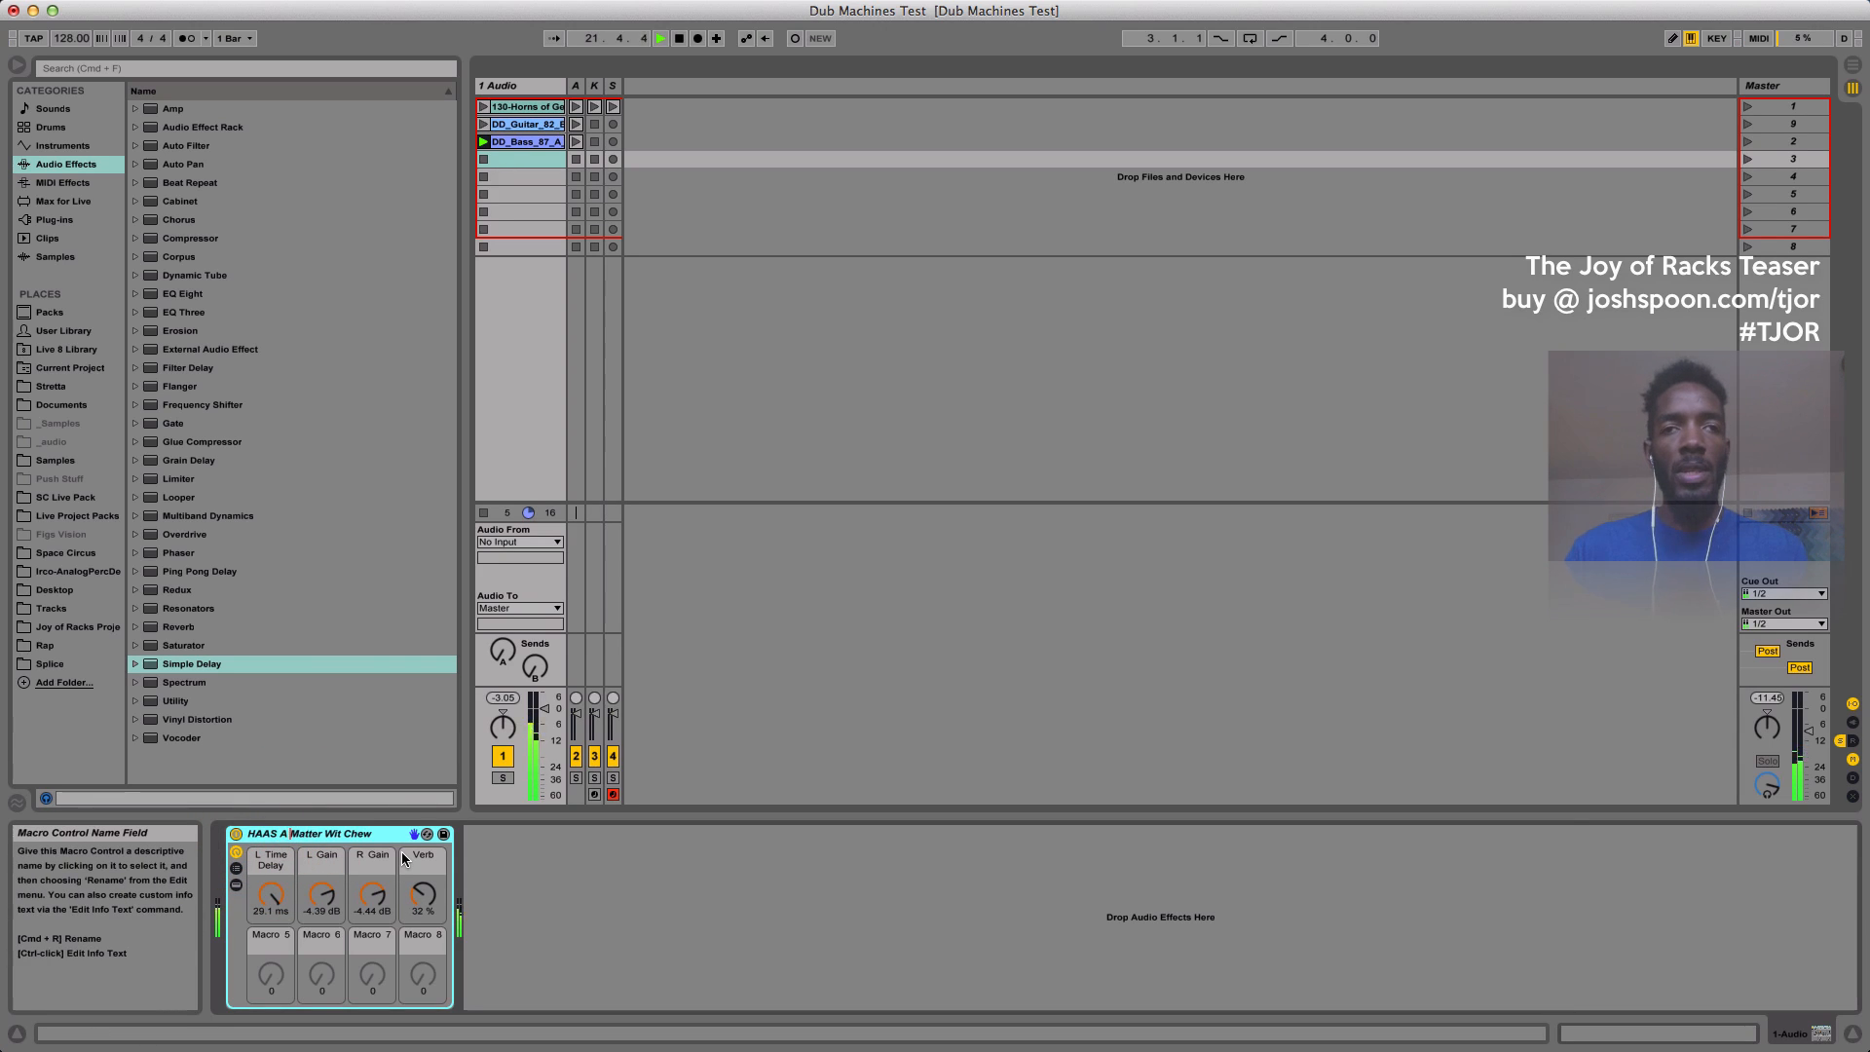
{"action": "key", "text": "Return"}
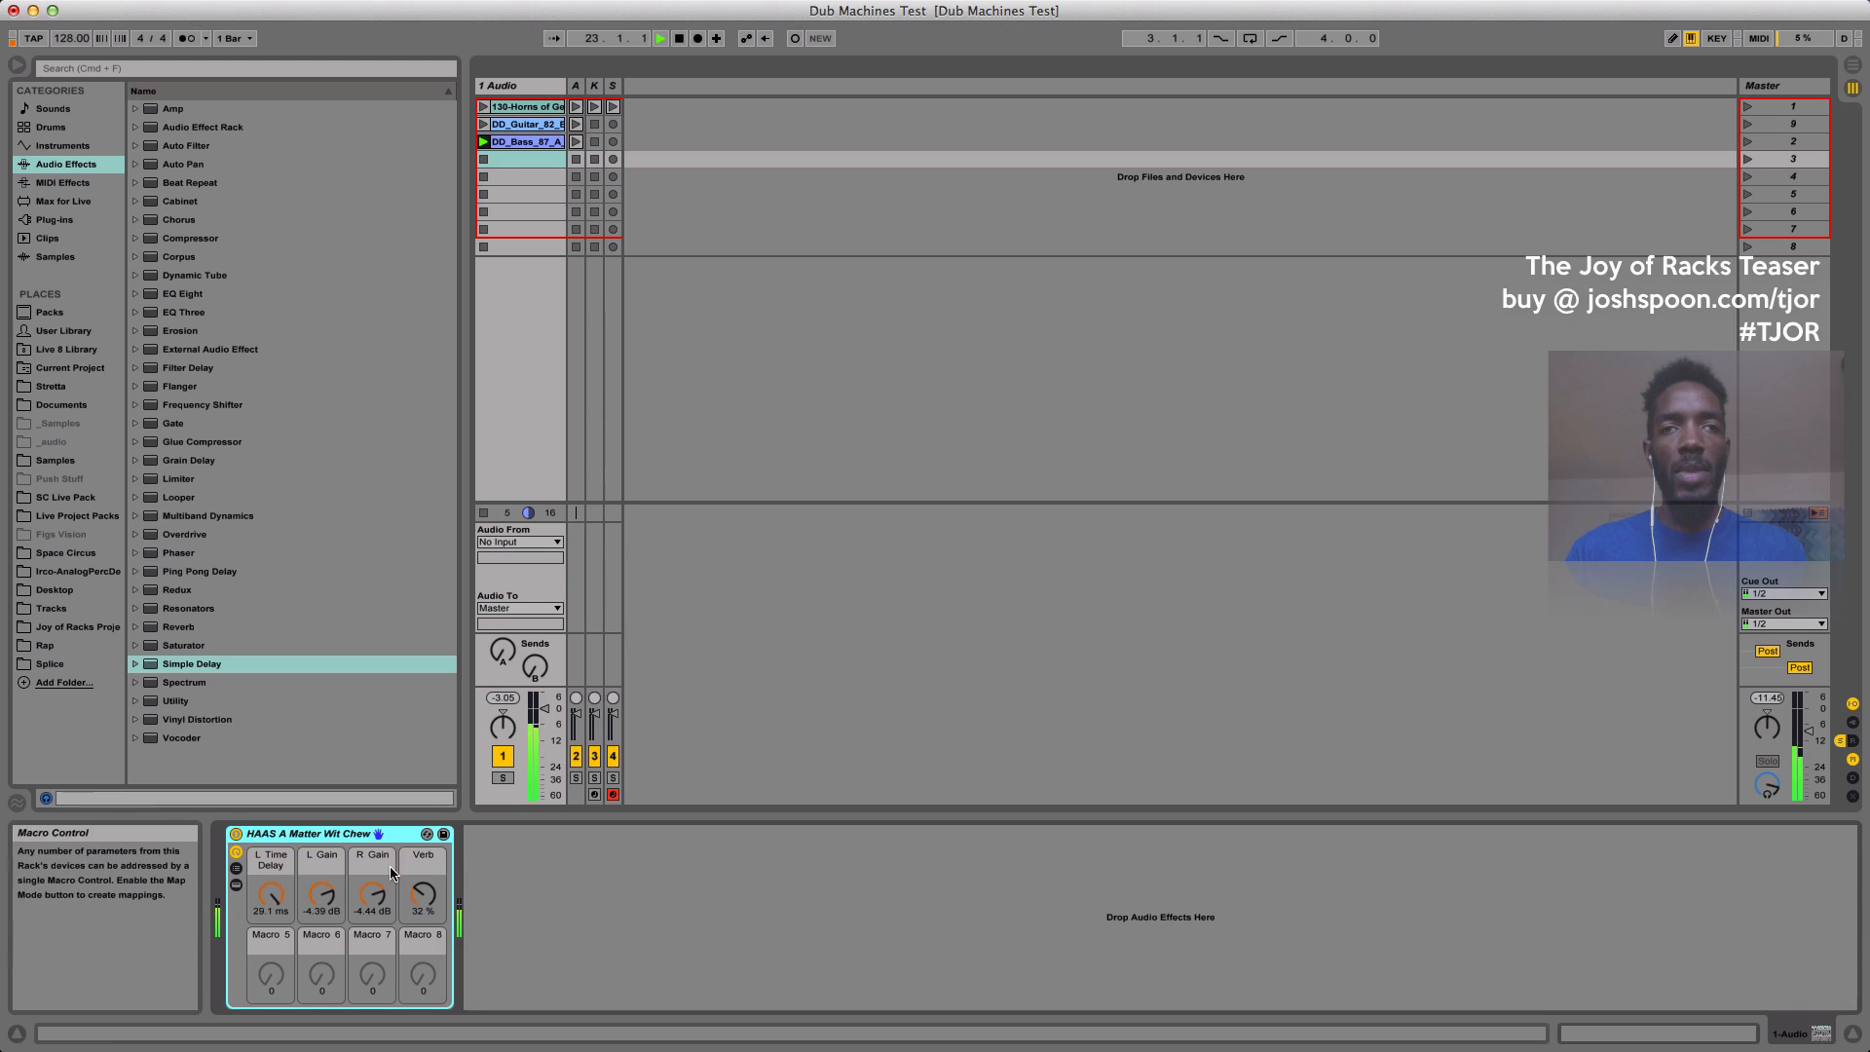
{"action": "left_click", "coordinate": [407, 889]}
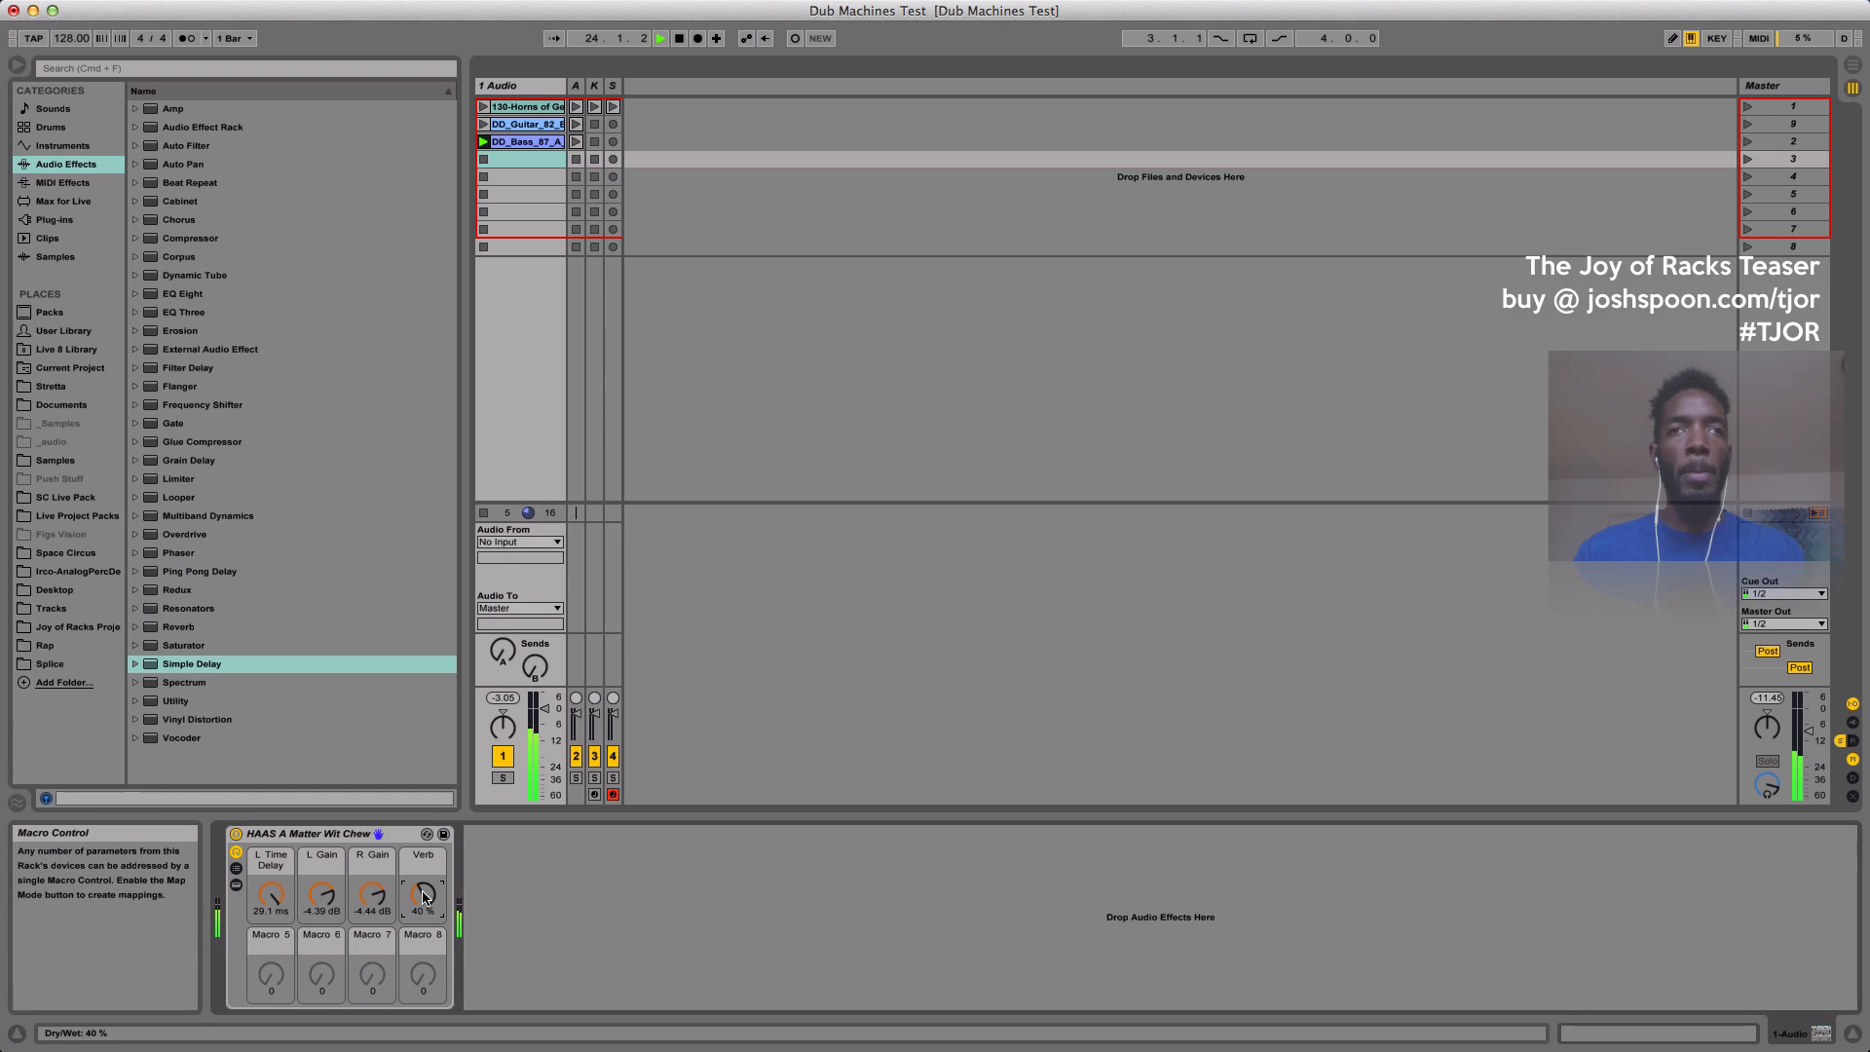